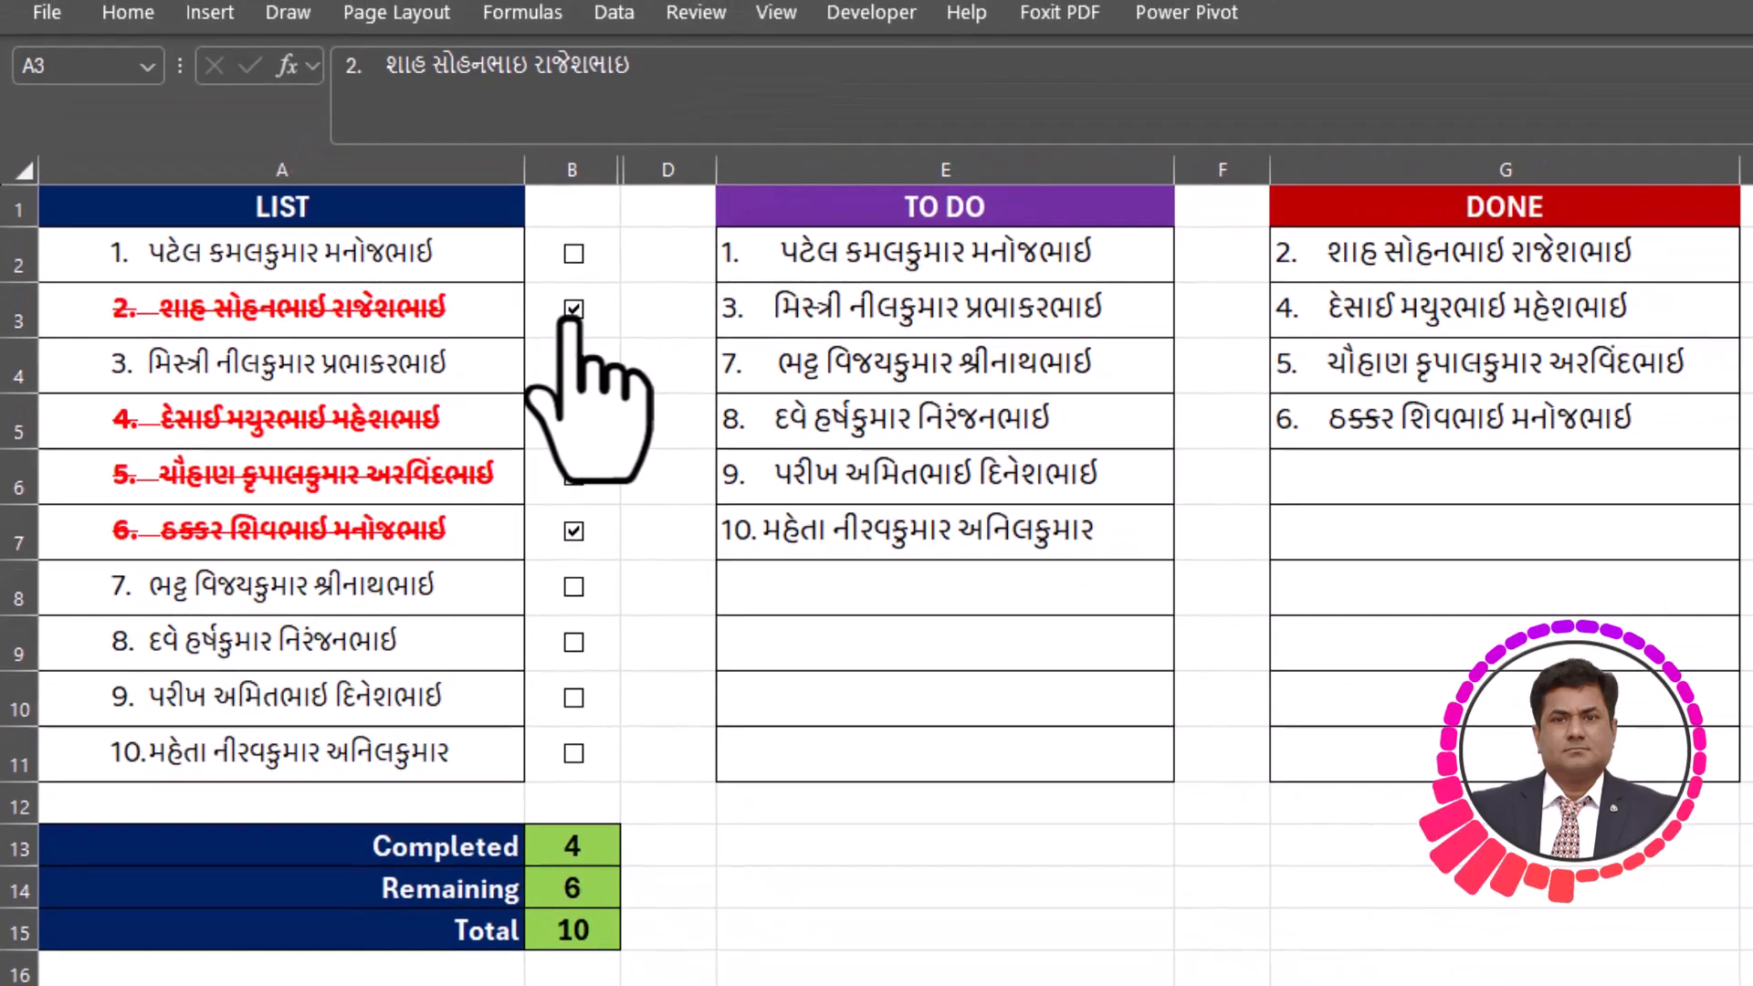
# In the sample checklist, toggle item 2 off and on, untick item 6, and tick items 8, 1 and 10.
pyautogui.click(631, 292)
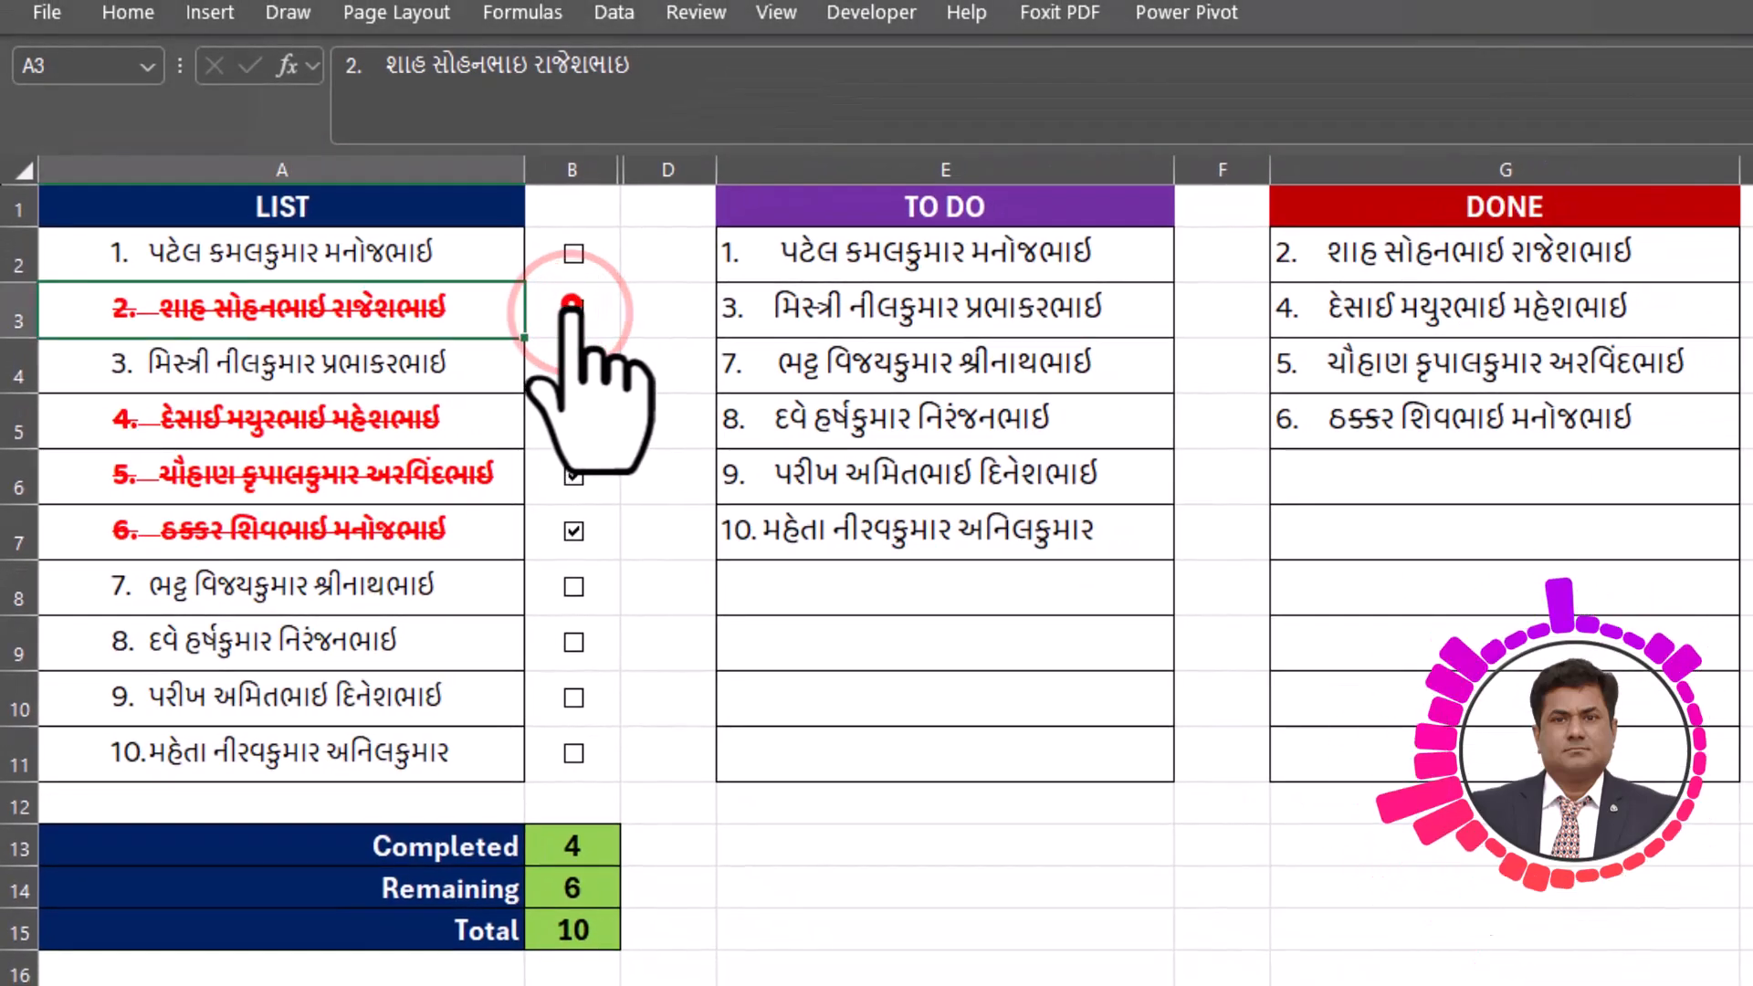
pyautogui.click(572, 306)
pyautogui.click(573, 309)
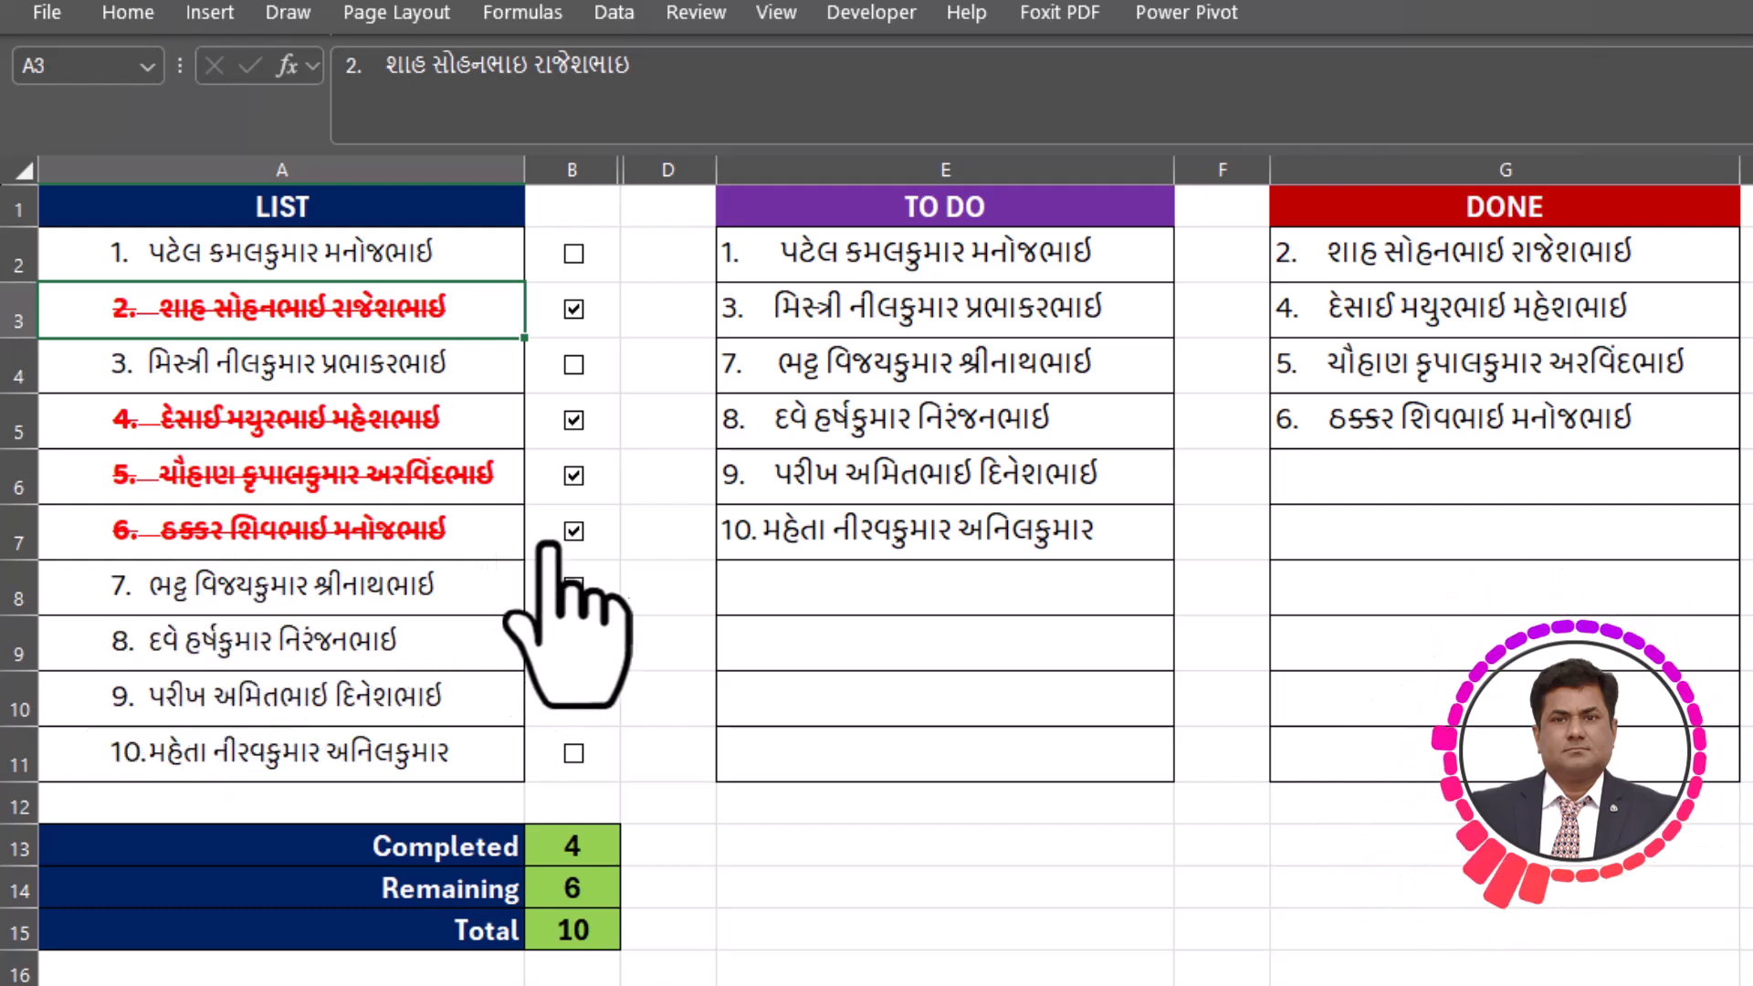
pyautogui.click(573, 531)
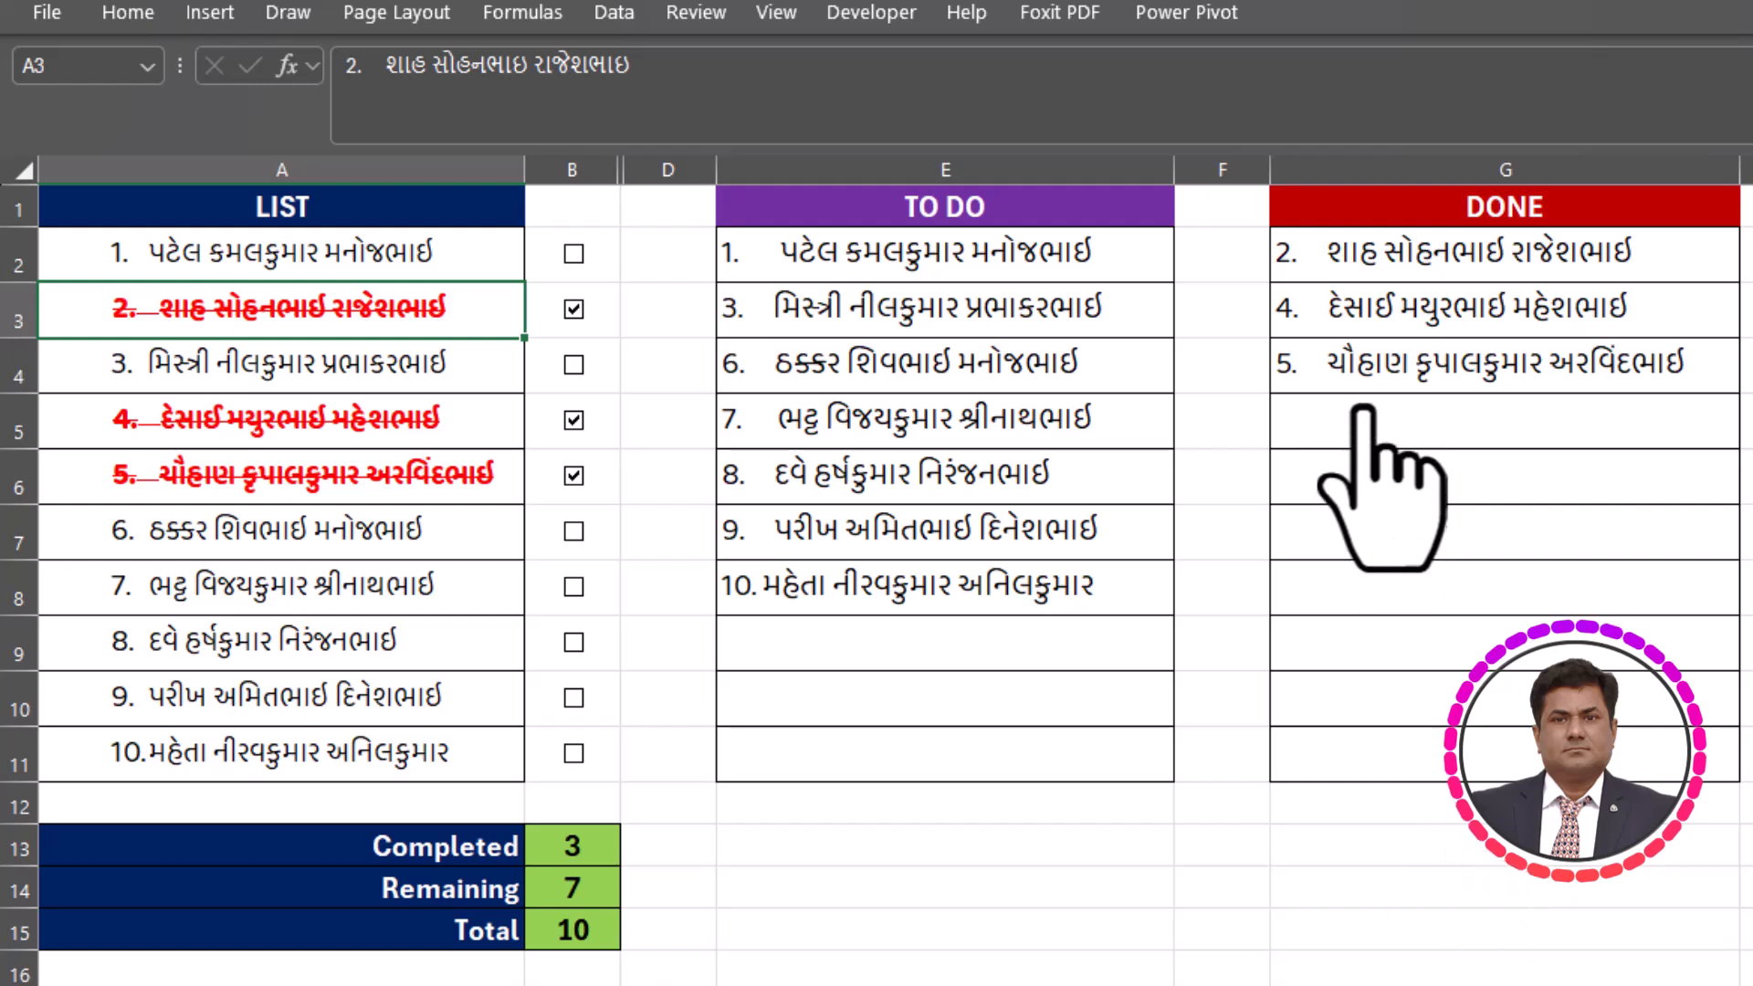
pyautogui.click(573, 641)
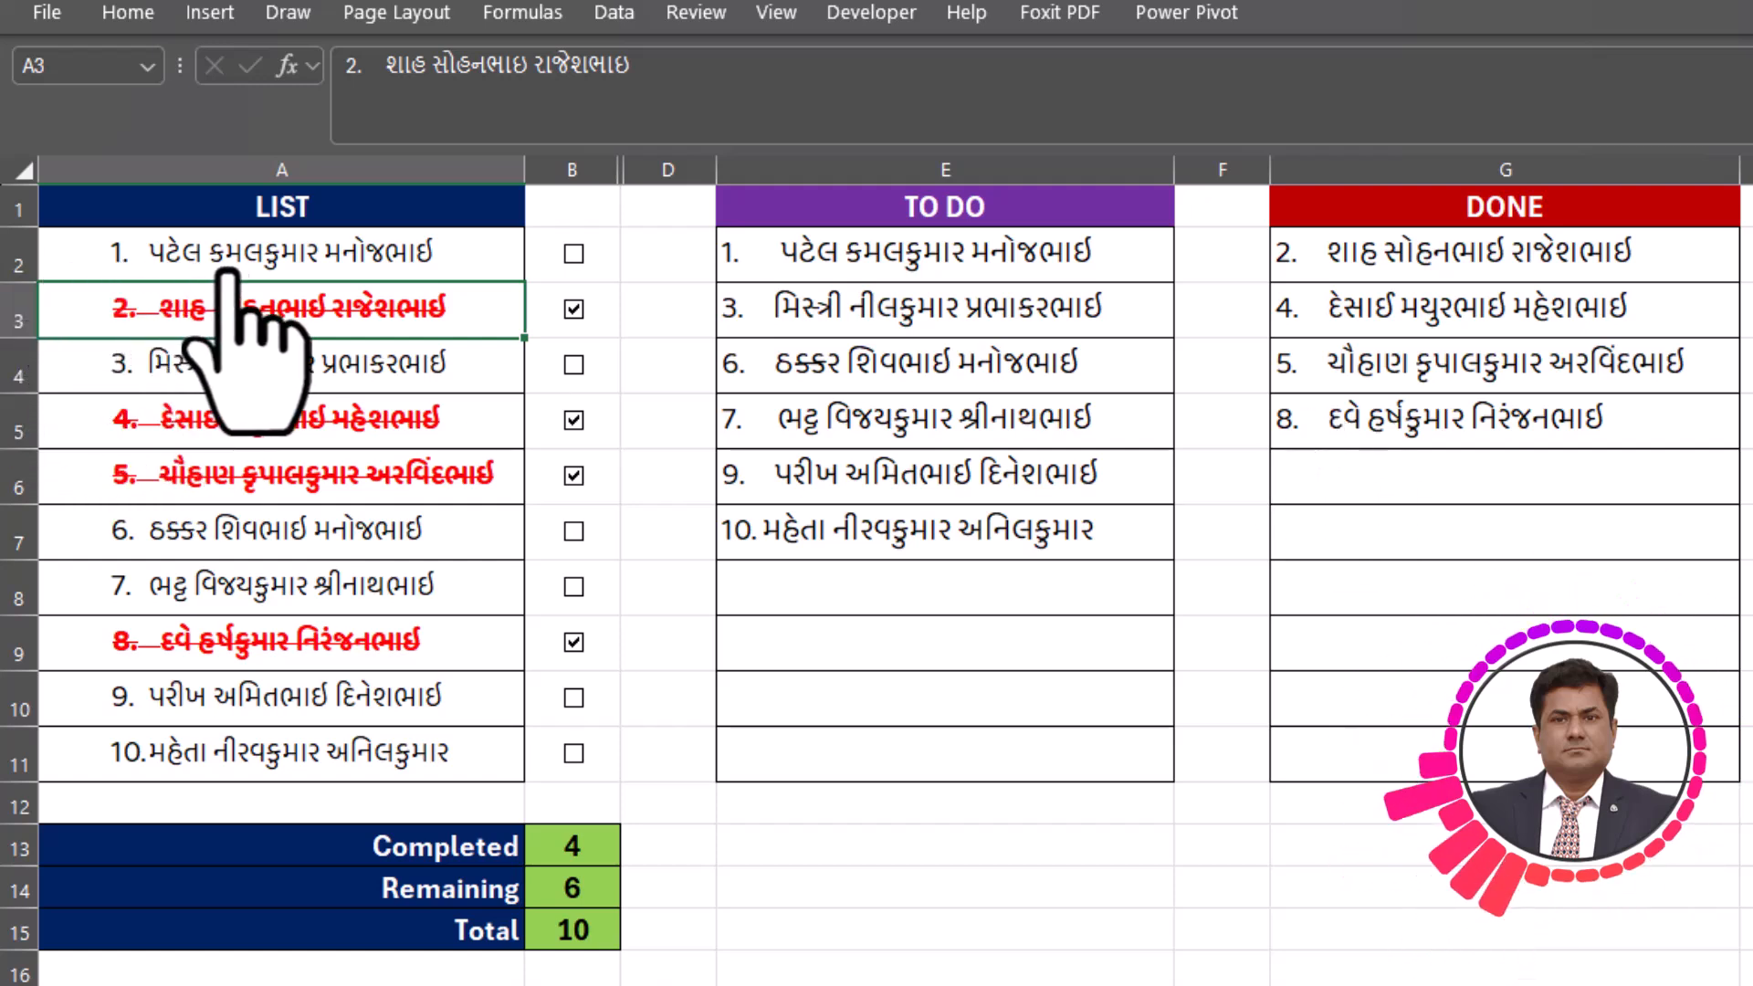
pyautogui.click(573, 255)
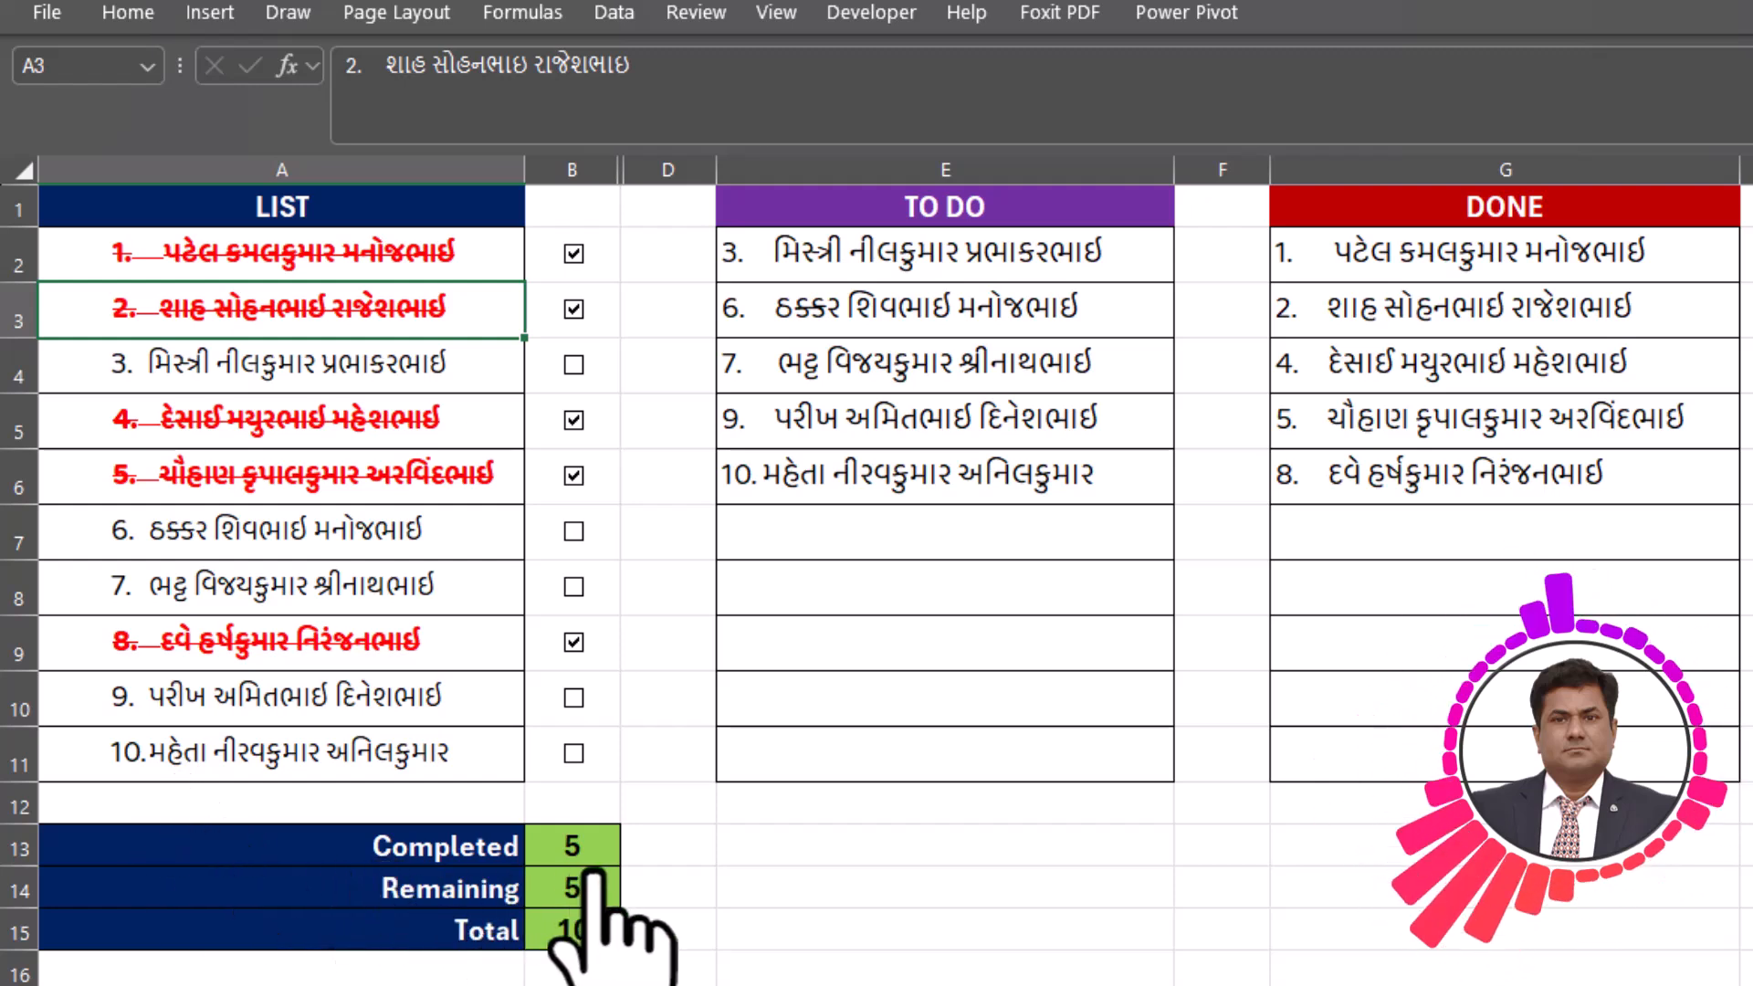
pyautogui.click(573, 752)
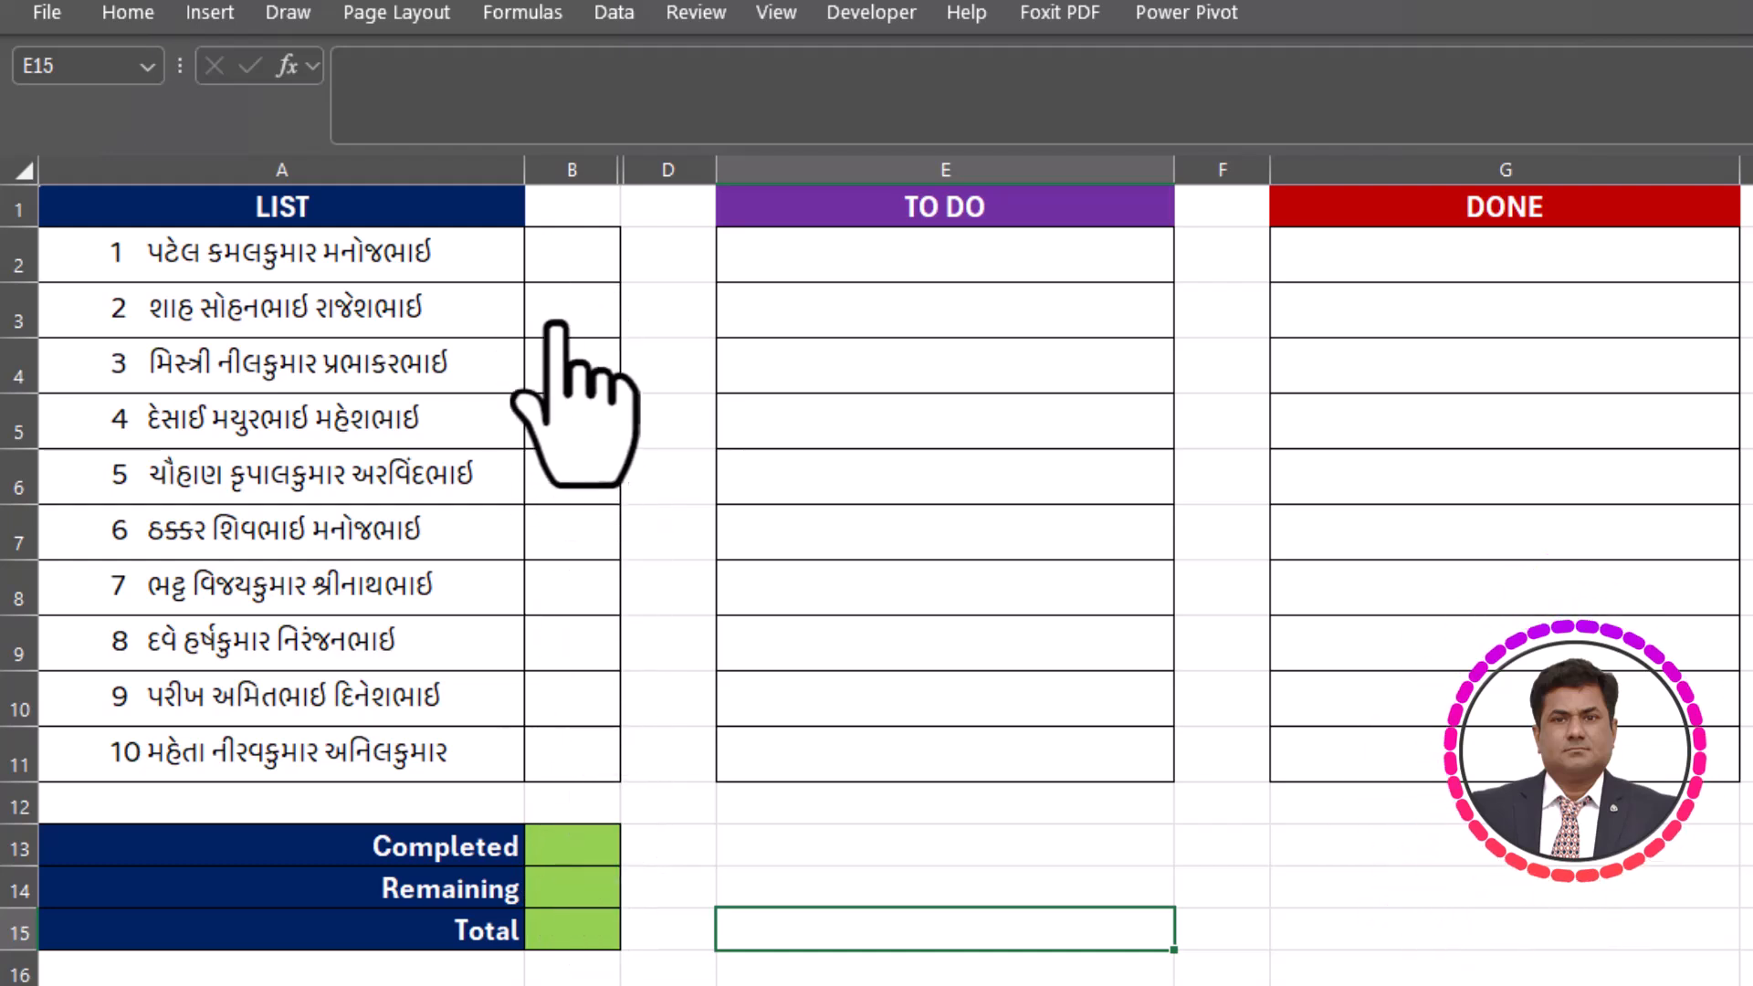
pyautogui.click(561, 254)
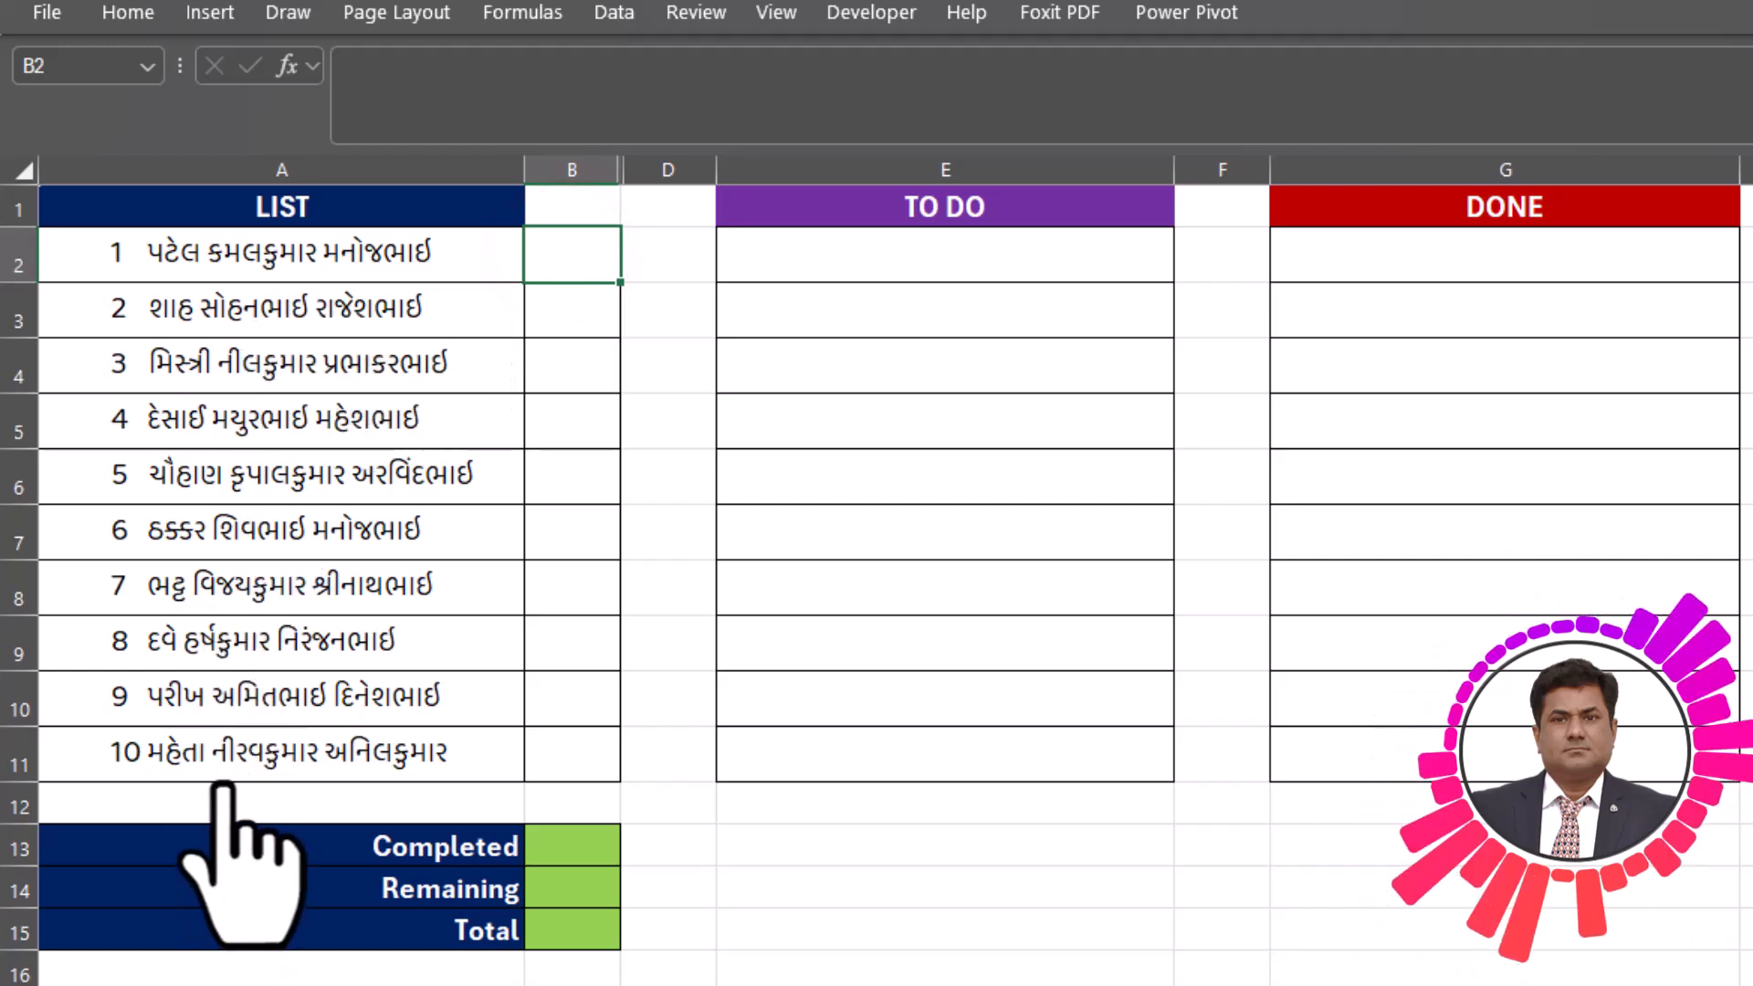
pyautogui.click(287, 735)
pyautogui.click(266, 696)
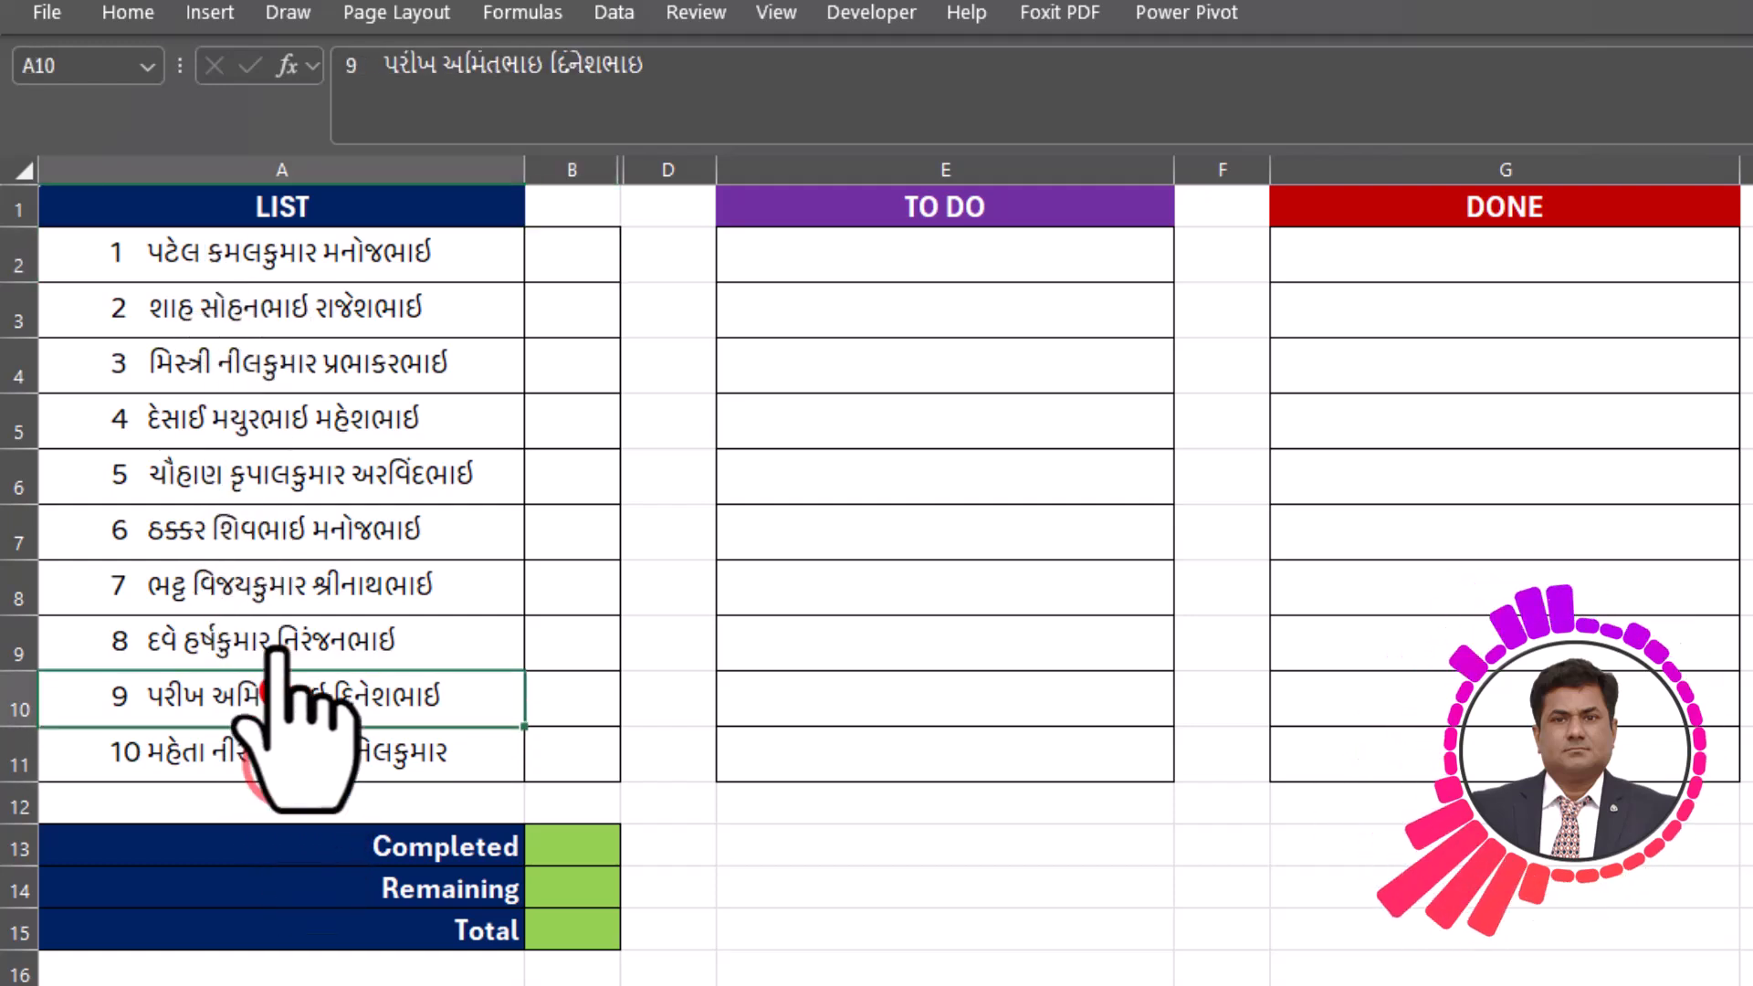
# Insert a form-control check box in cell B2 beside the first list entry.
pyautogui.click(571, 253)
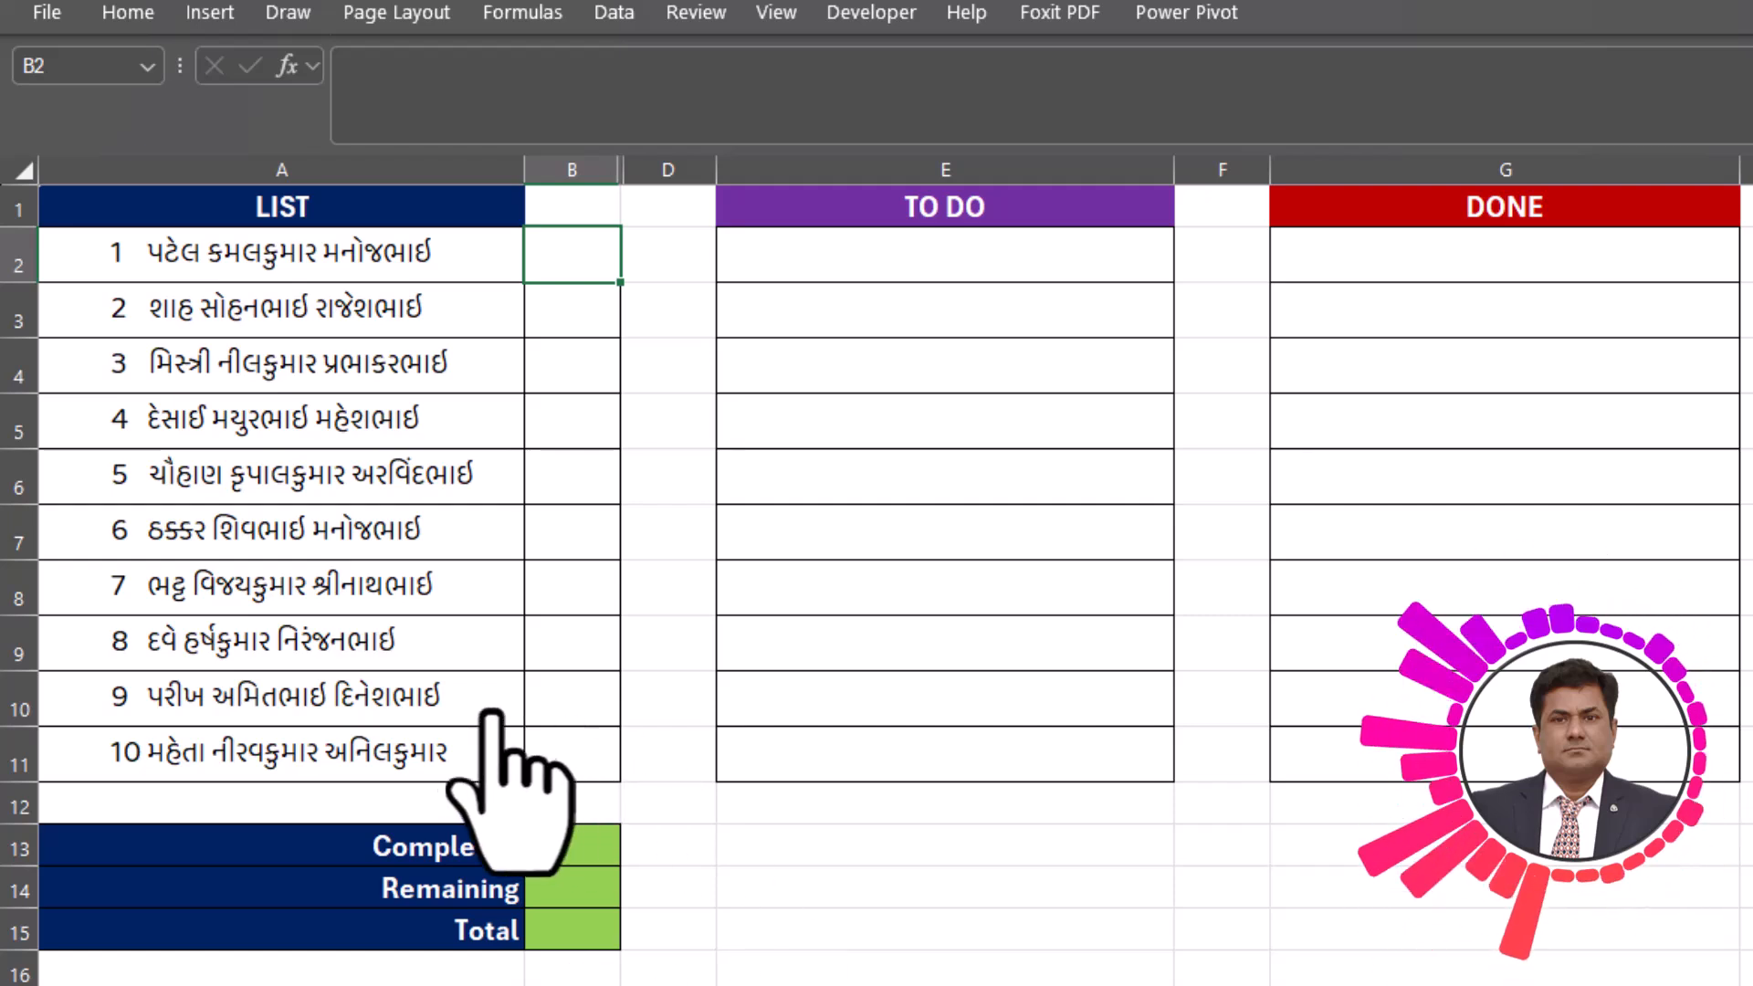
pyautogui.click(573, 259)
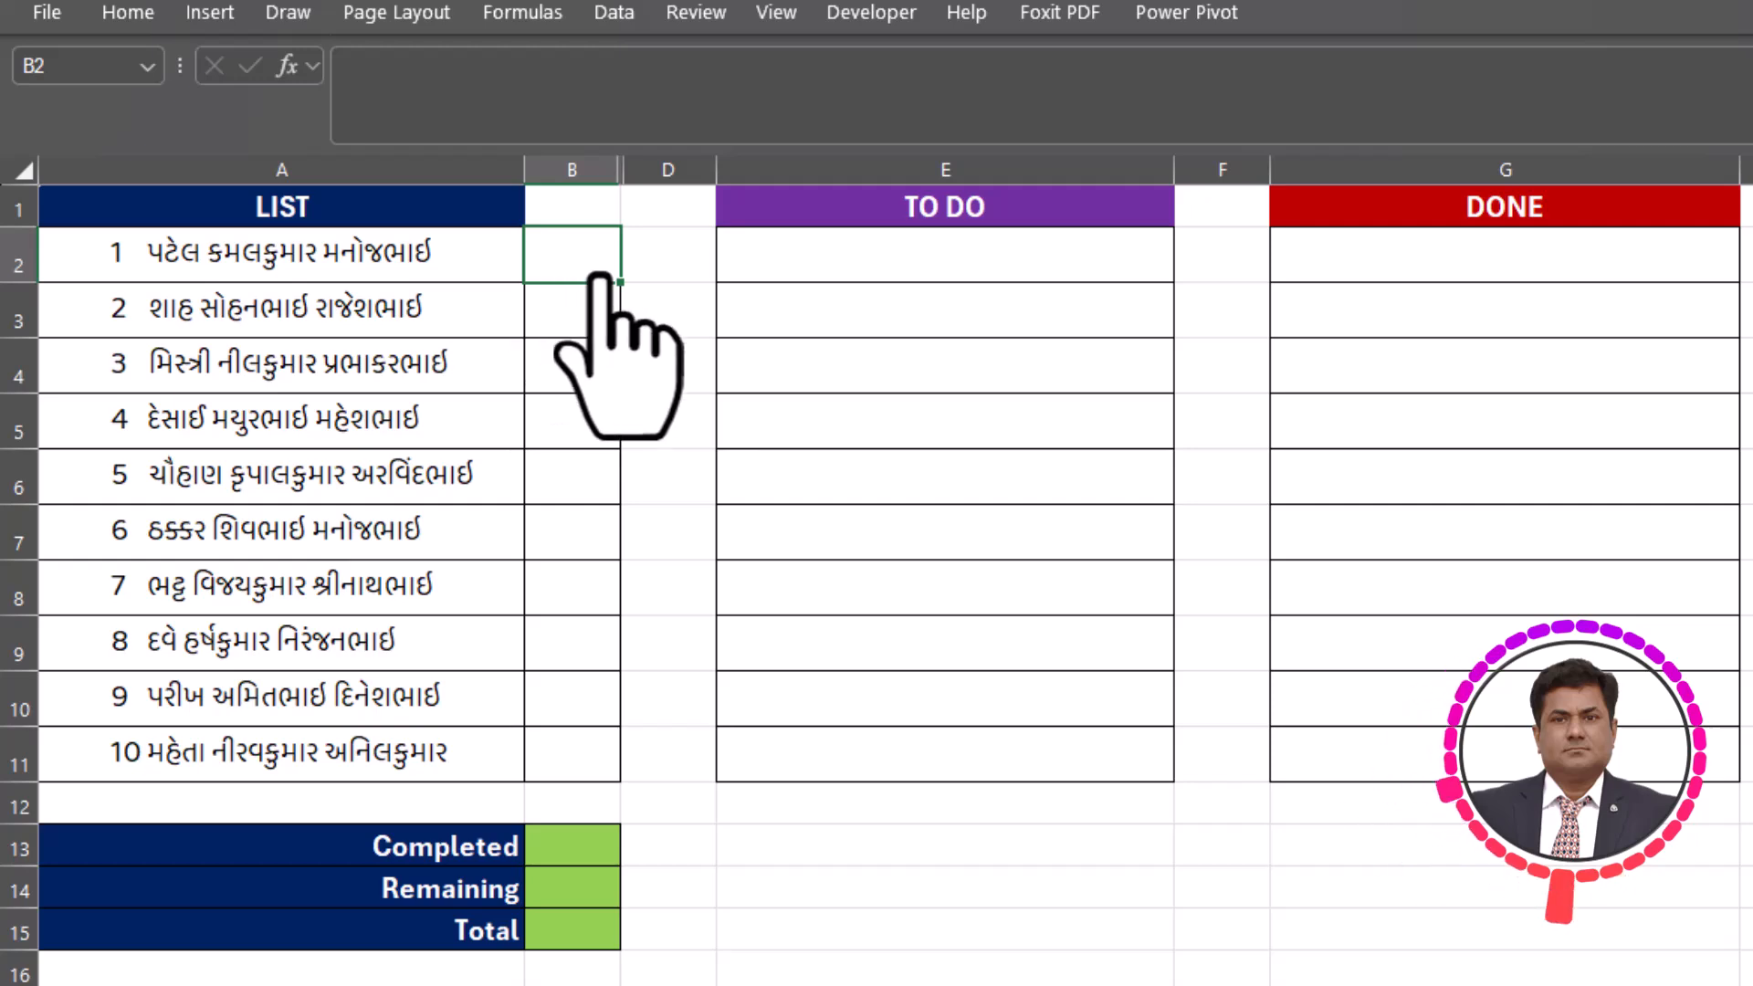
pyautogui.click(210, 13)
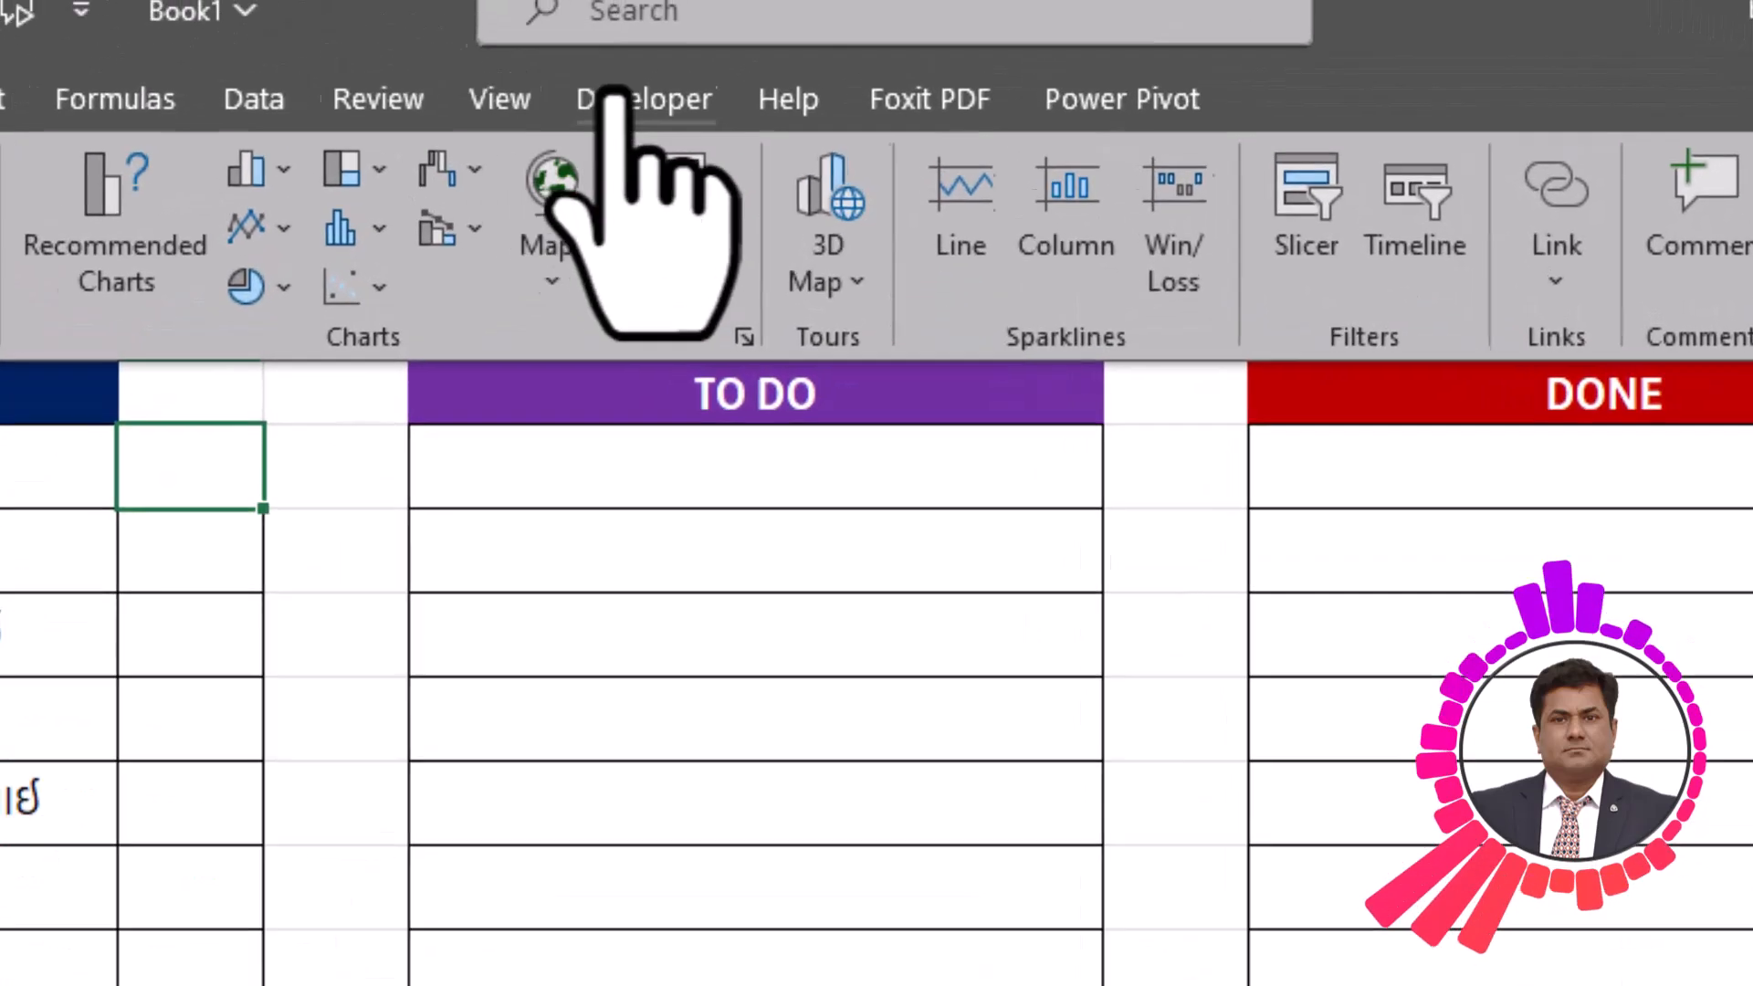
pyautogui.click(722, 12)
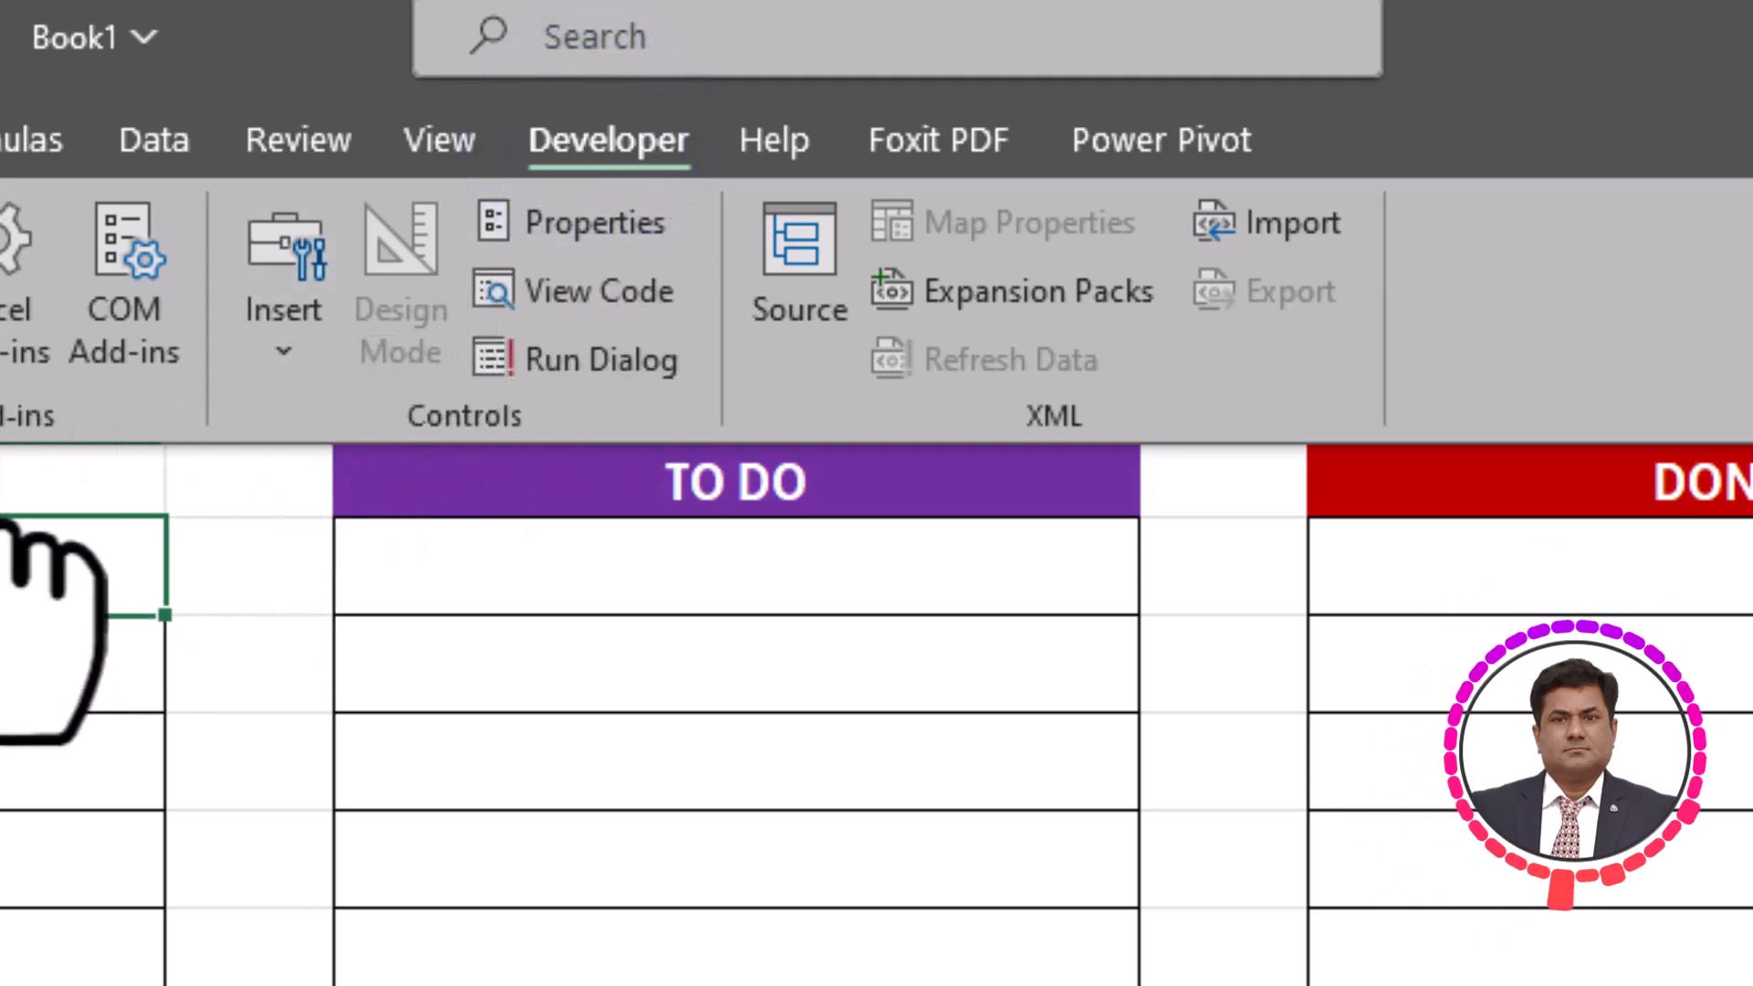
pyautogui.click(285, 331)
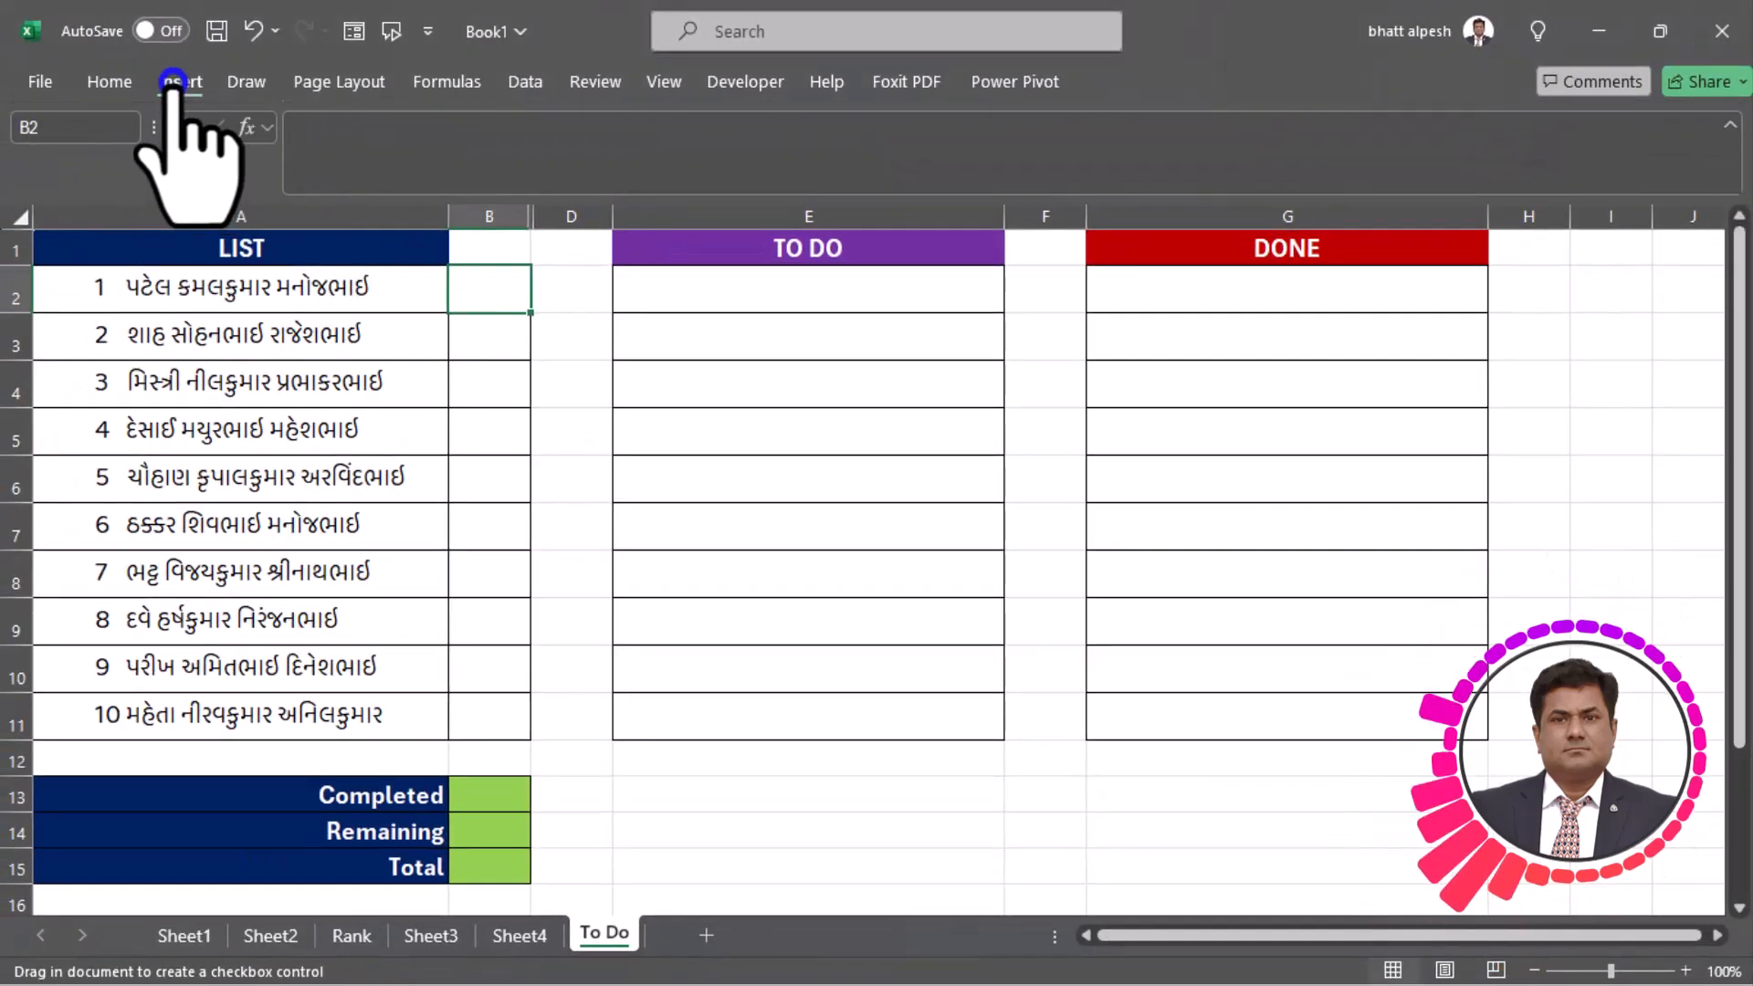
pyautogui.click(174, 81)
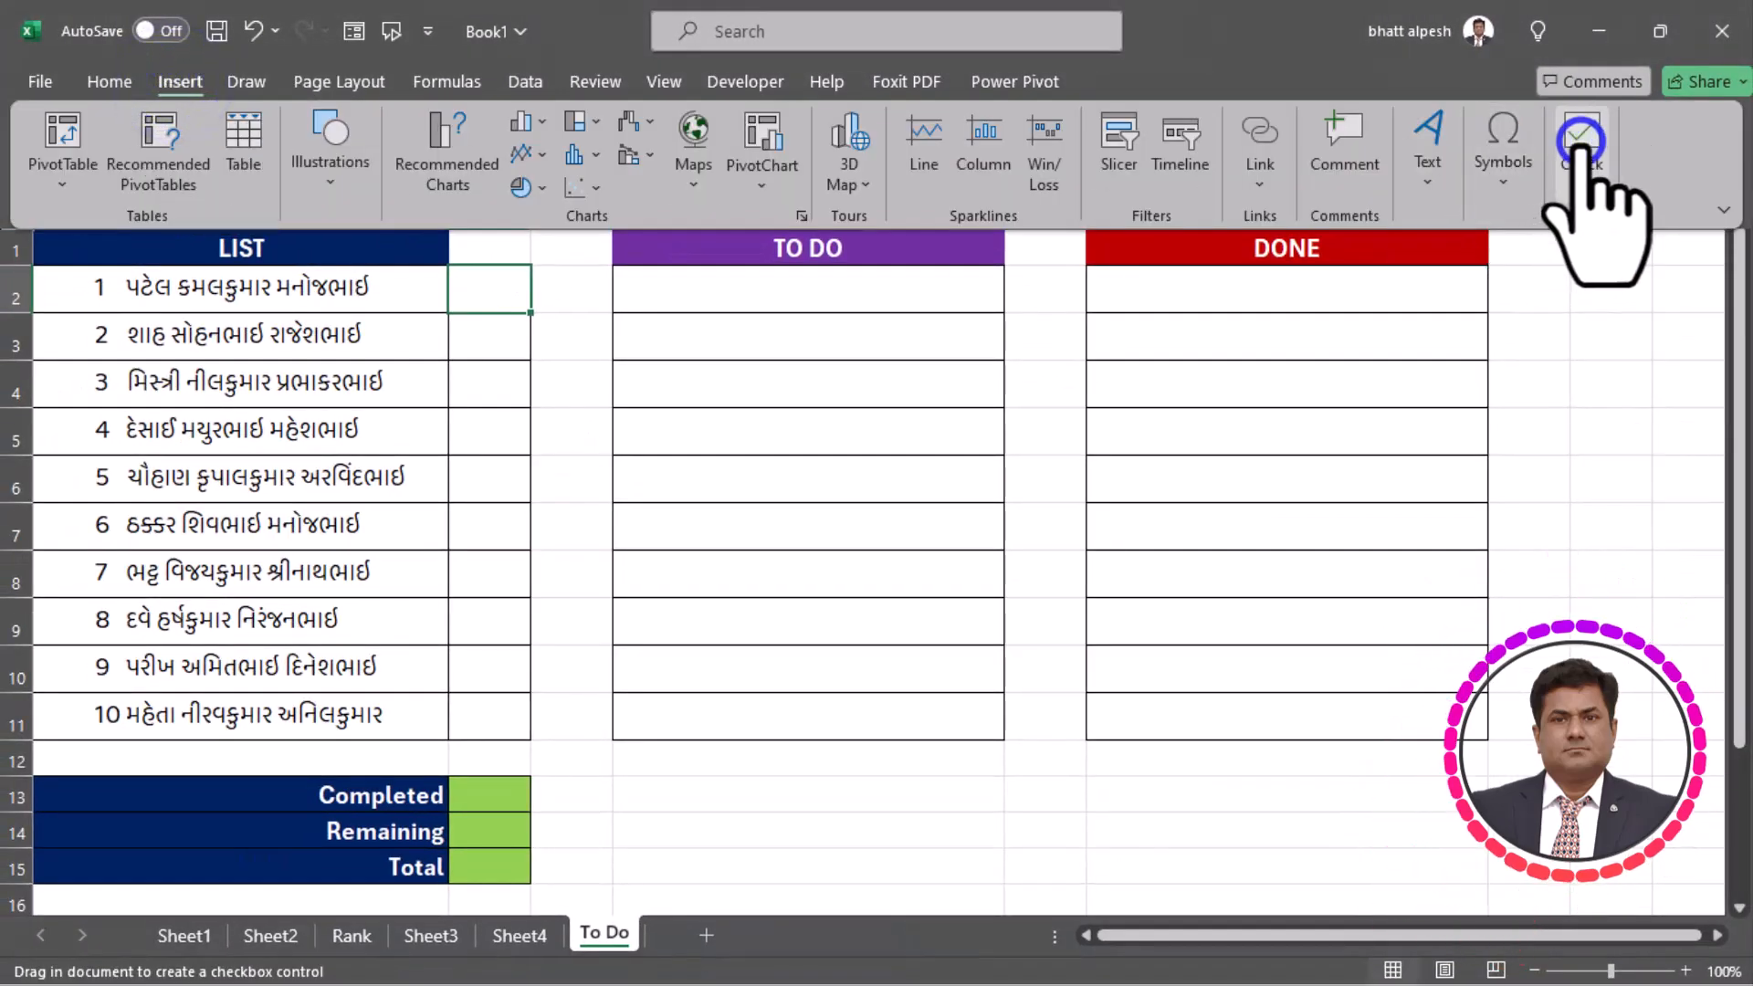
pyautogui.click(488, 289)
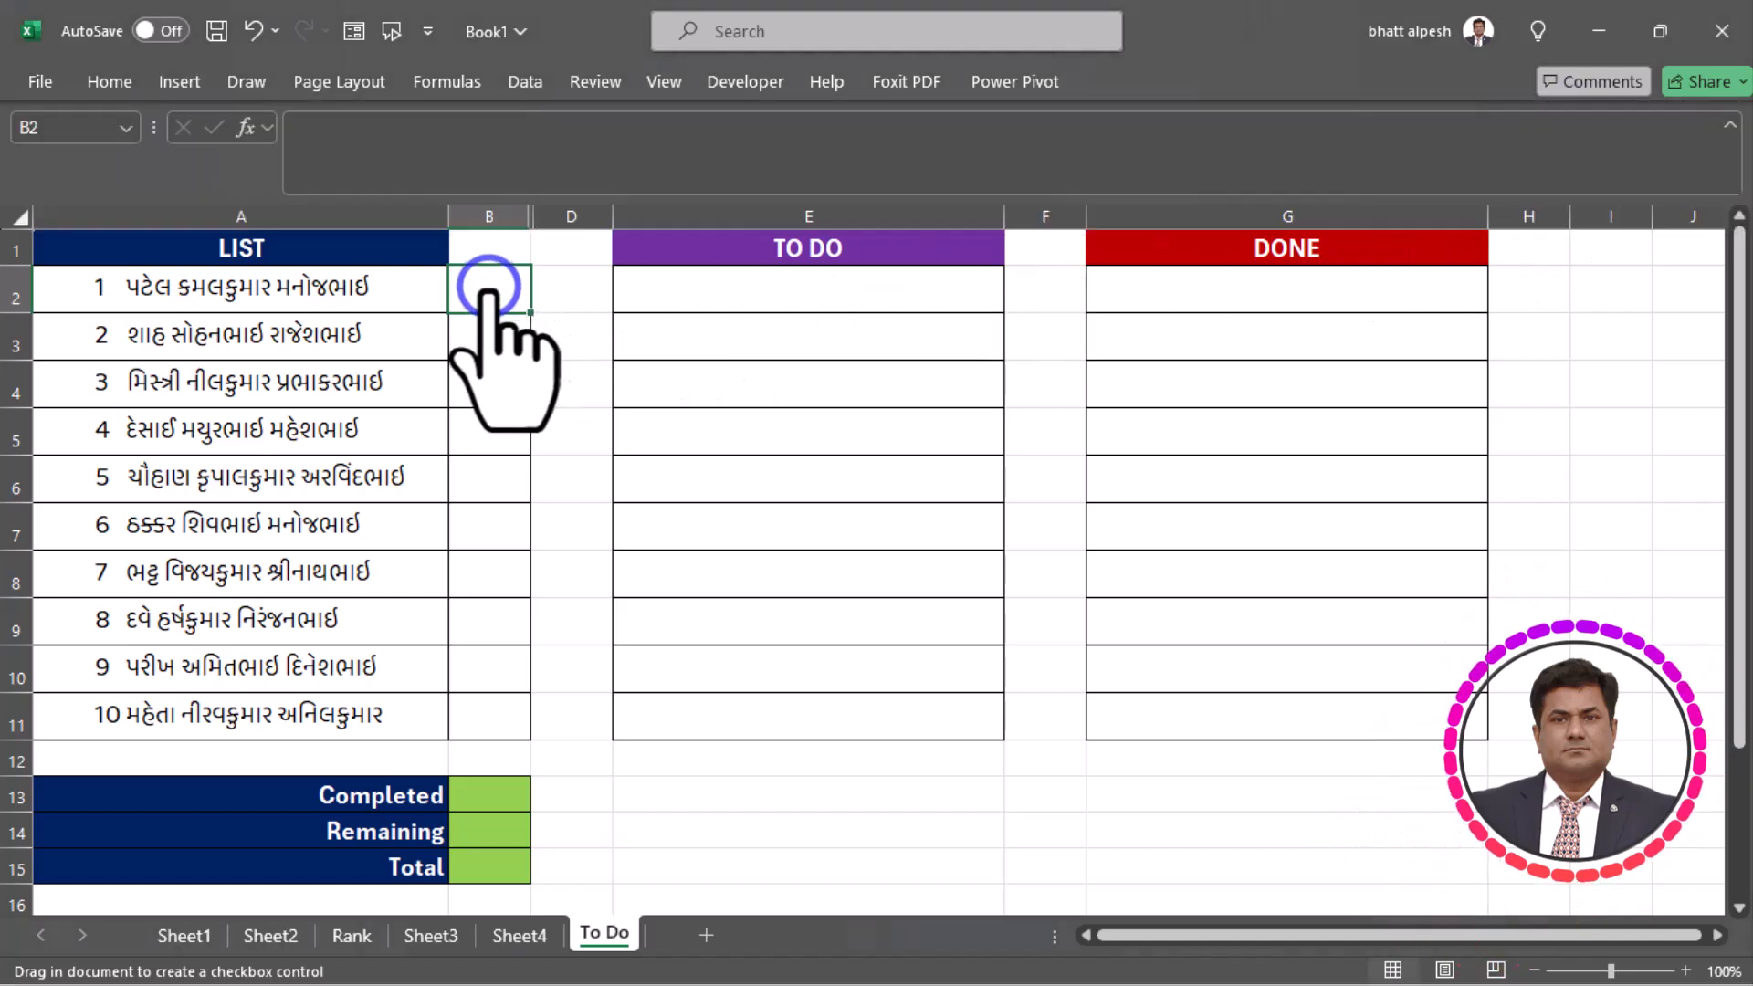
pyautogui.click(470, 278)
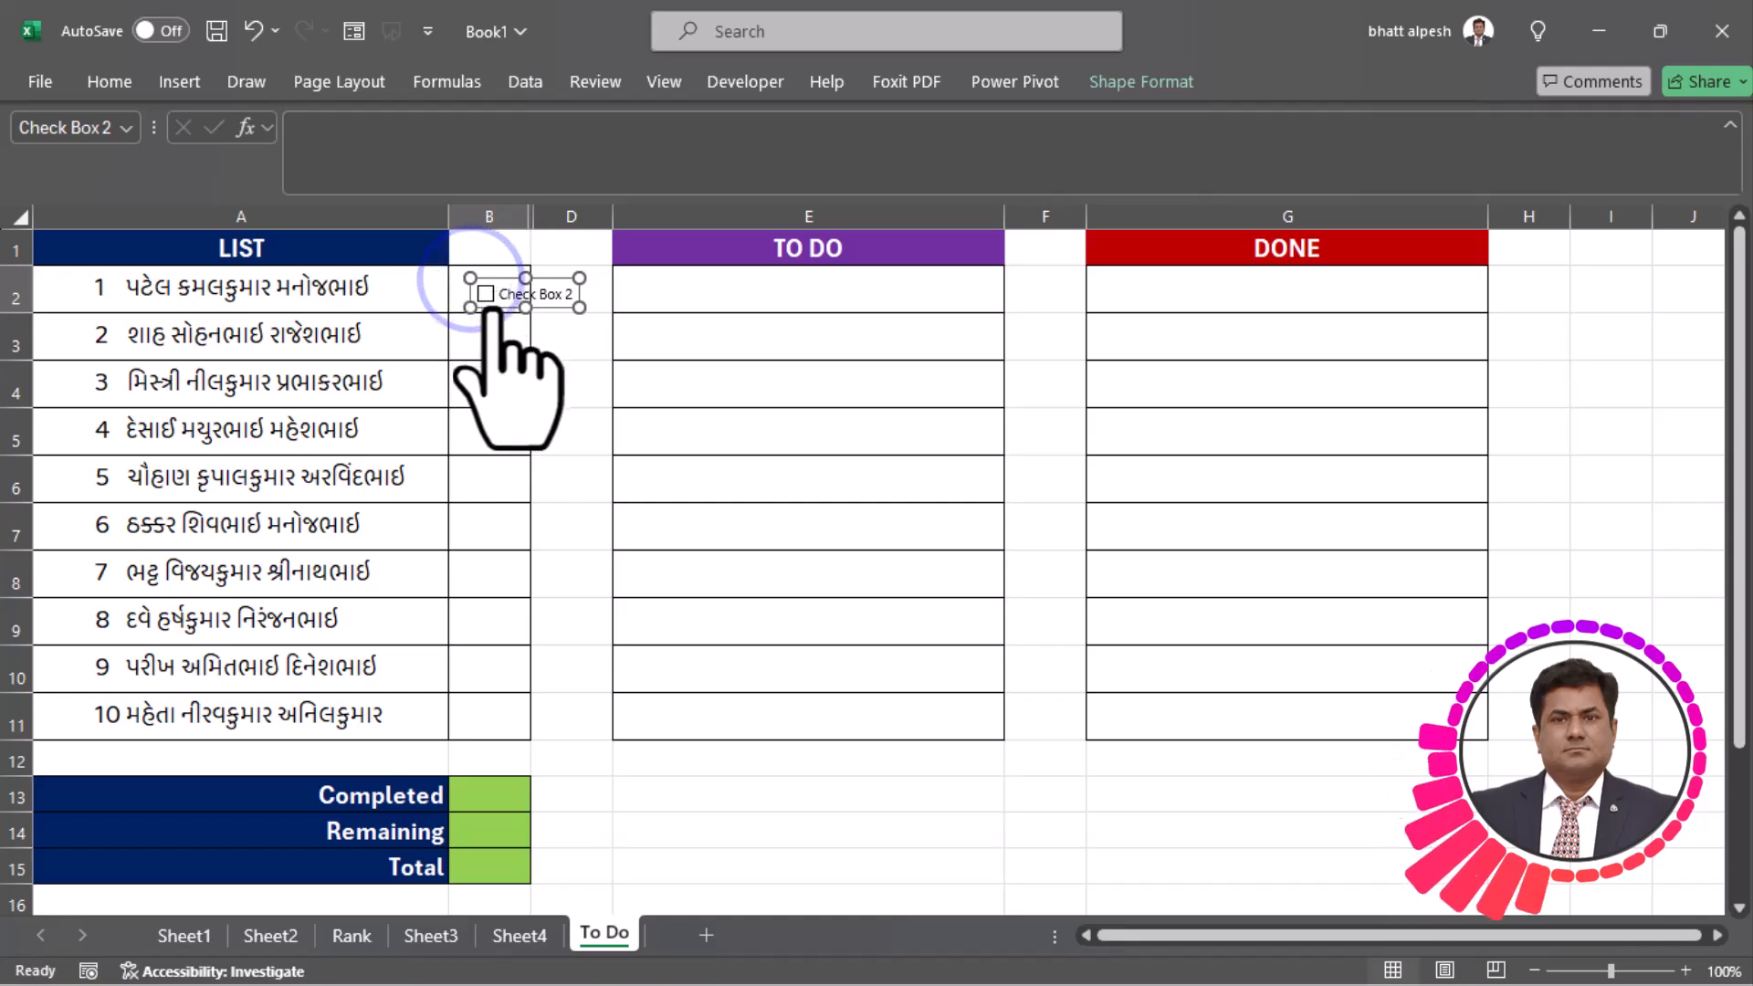
pyautogui.moveTo(494, 306); pyautogui.dragTo(496, 300)
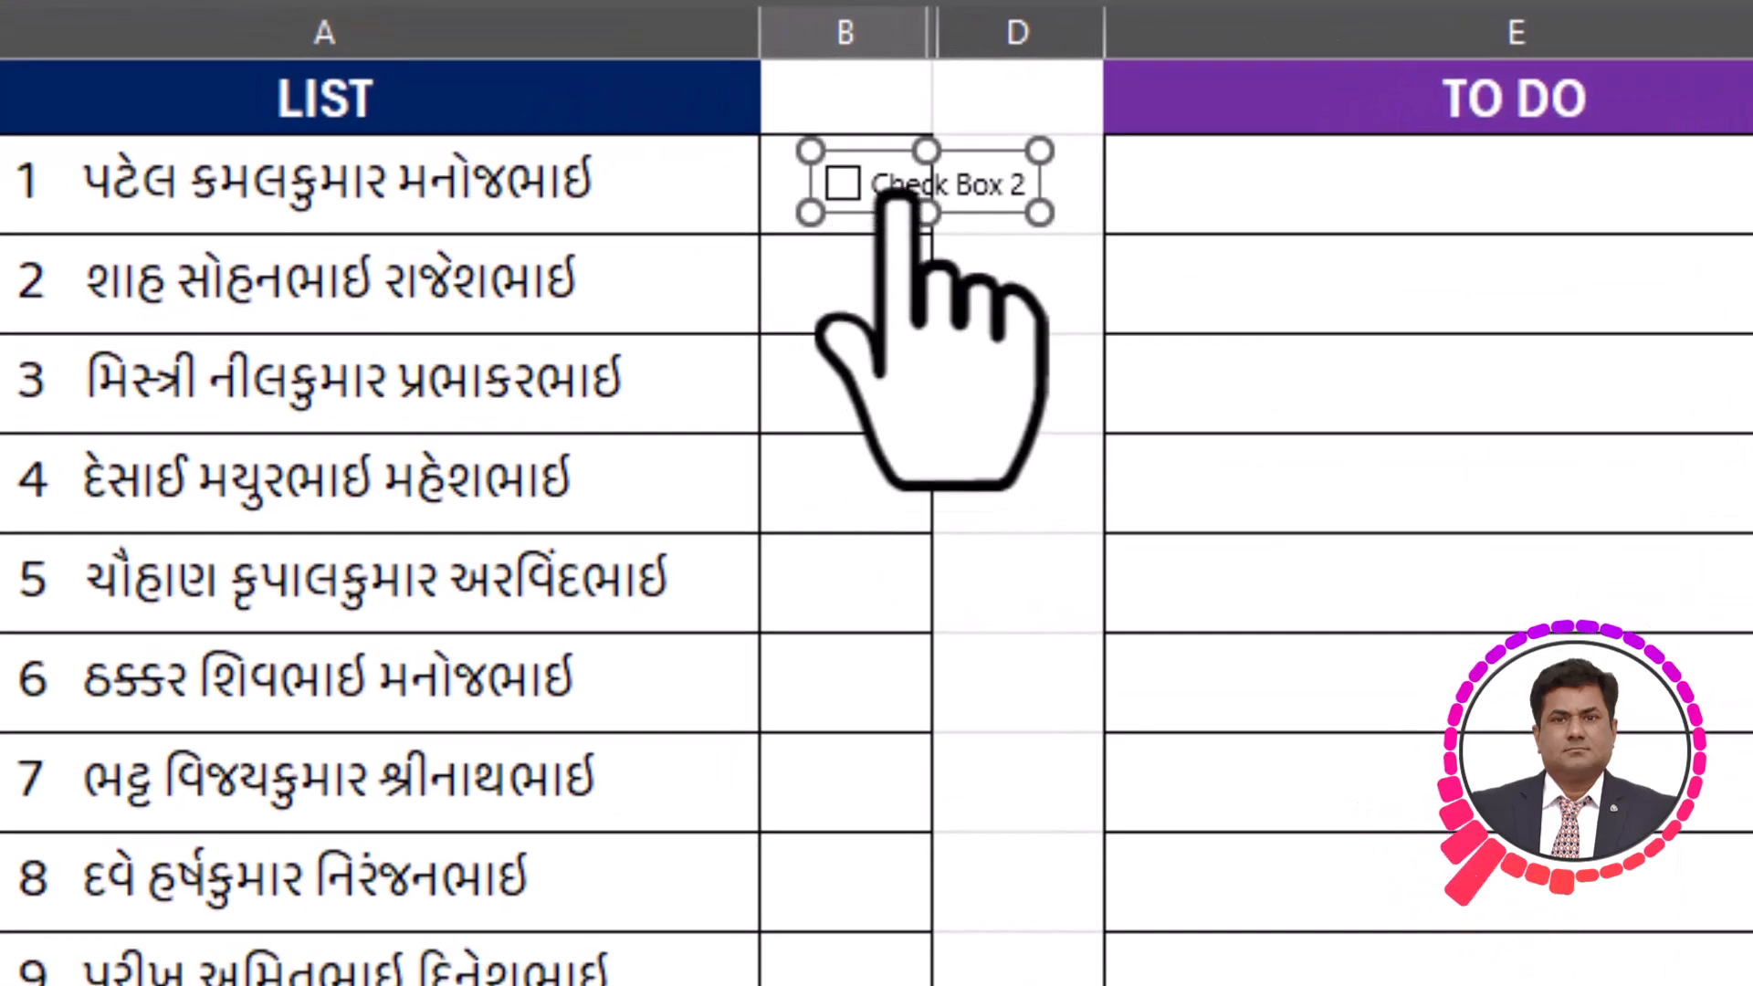
# Remove the caption text from the check box in B2, leaving only the box.
pyautogui.click(868, 180)
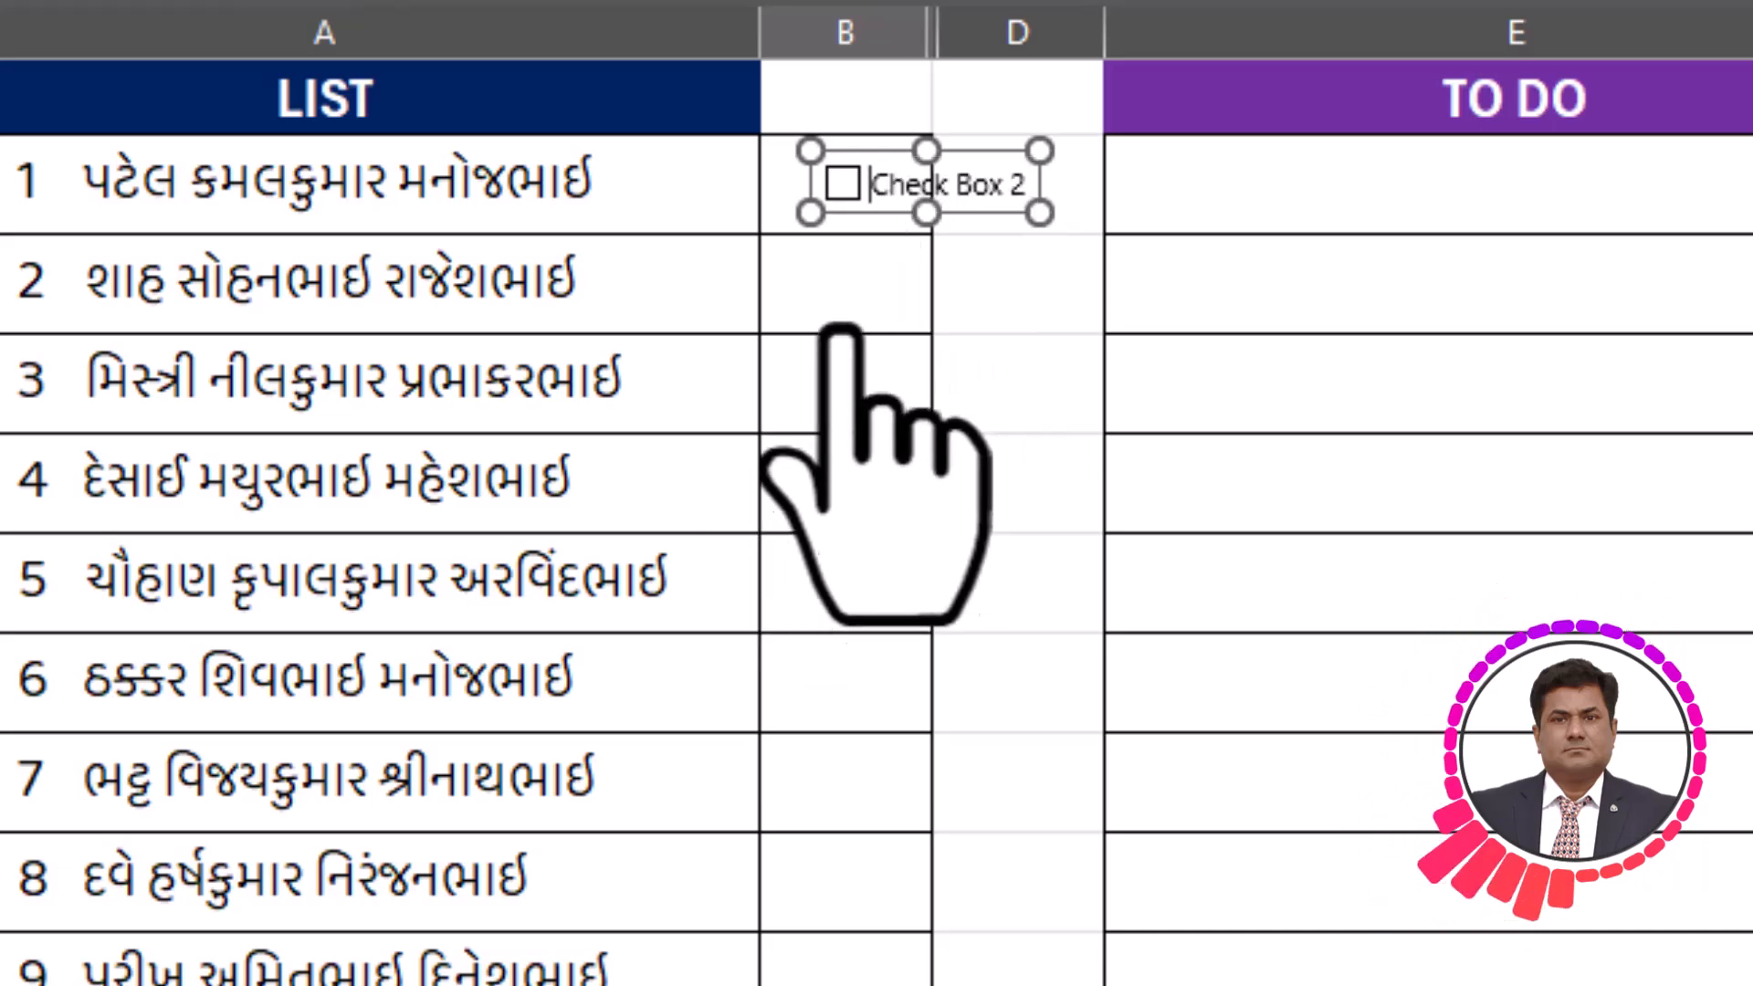
pyautogui.click(813, 293)
pyautogui.click(836, 183)
pyautogui.click(840, 185)
# Copy the captionless check box from B2 into cells B3 to B7, beside list items 2 to 6.
pyautogui.rightClick(834, 188)
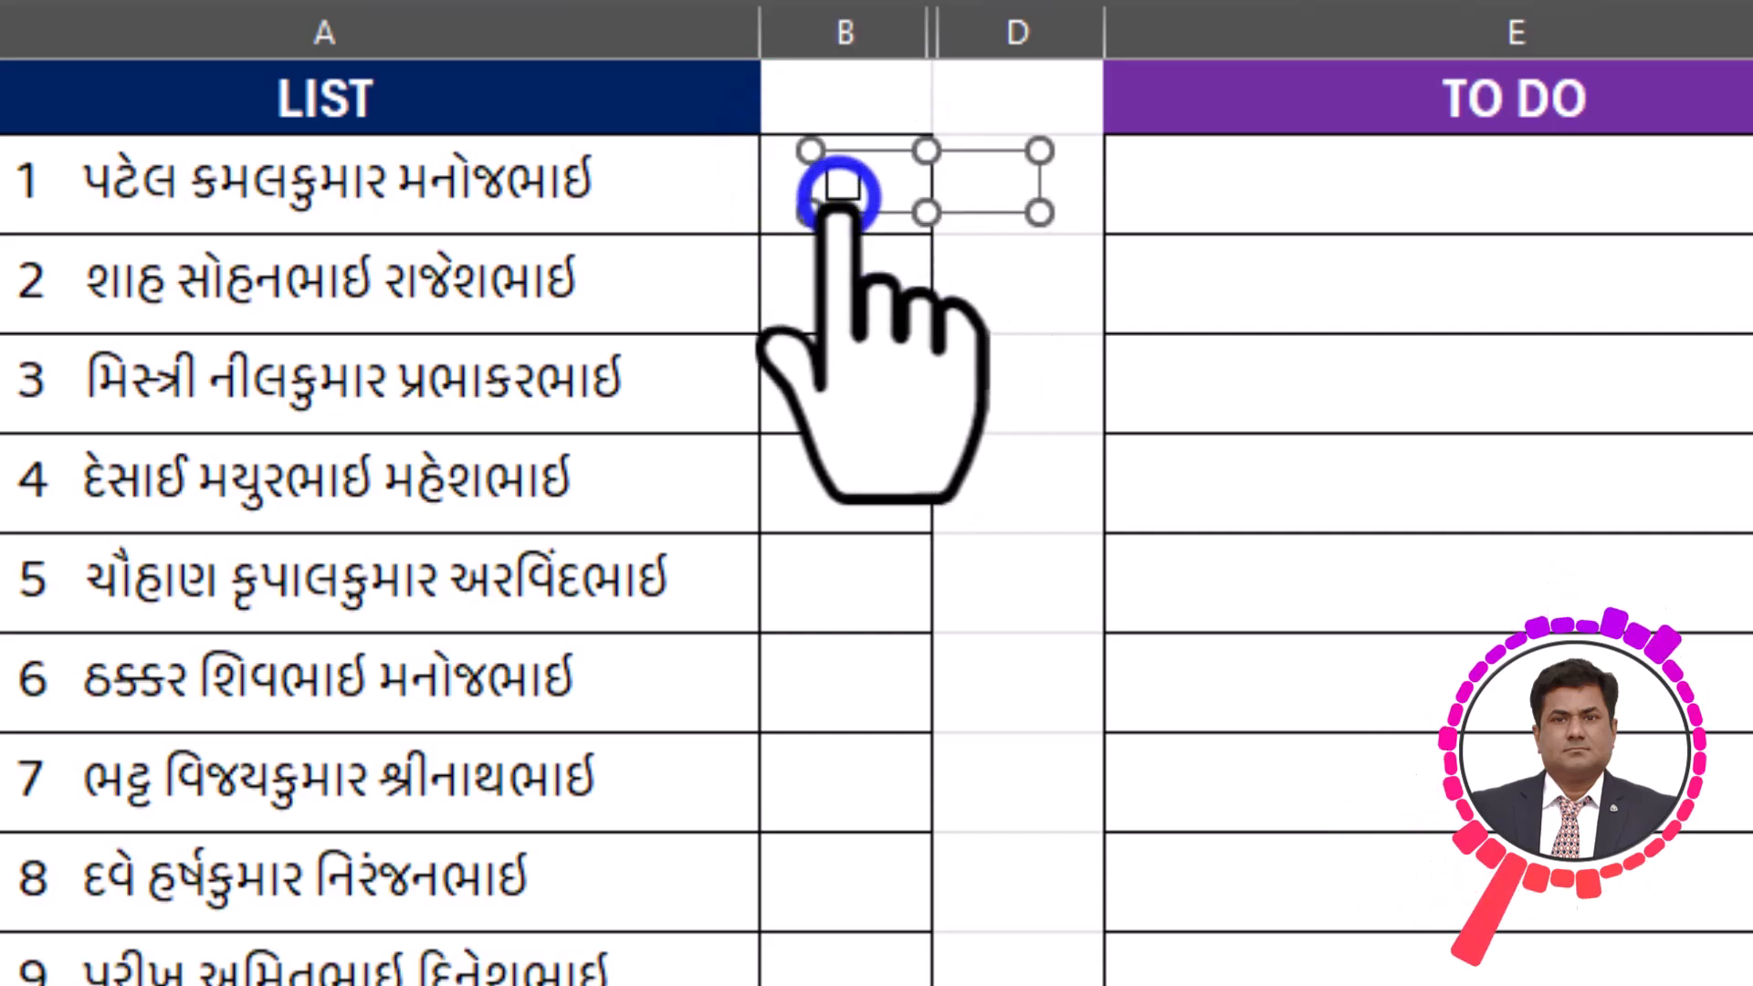
pyautogui.click(959, 317)
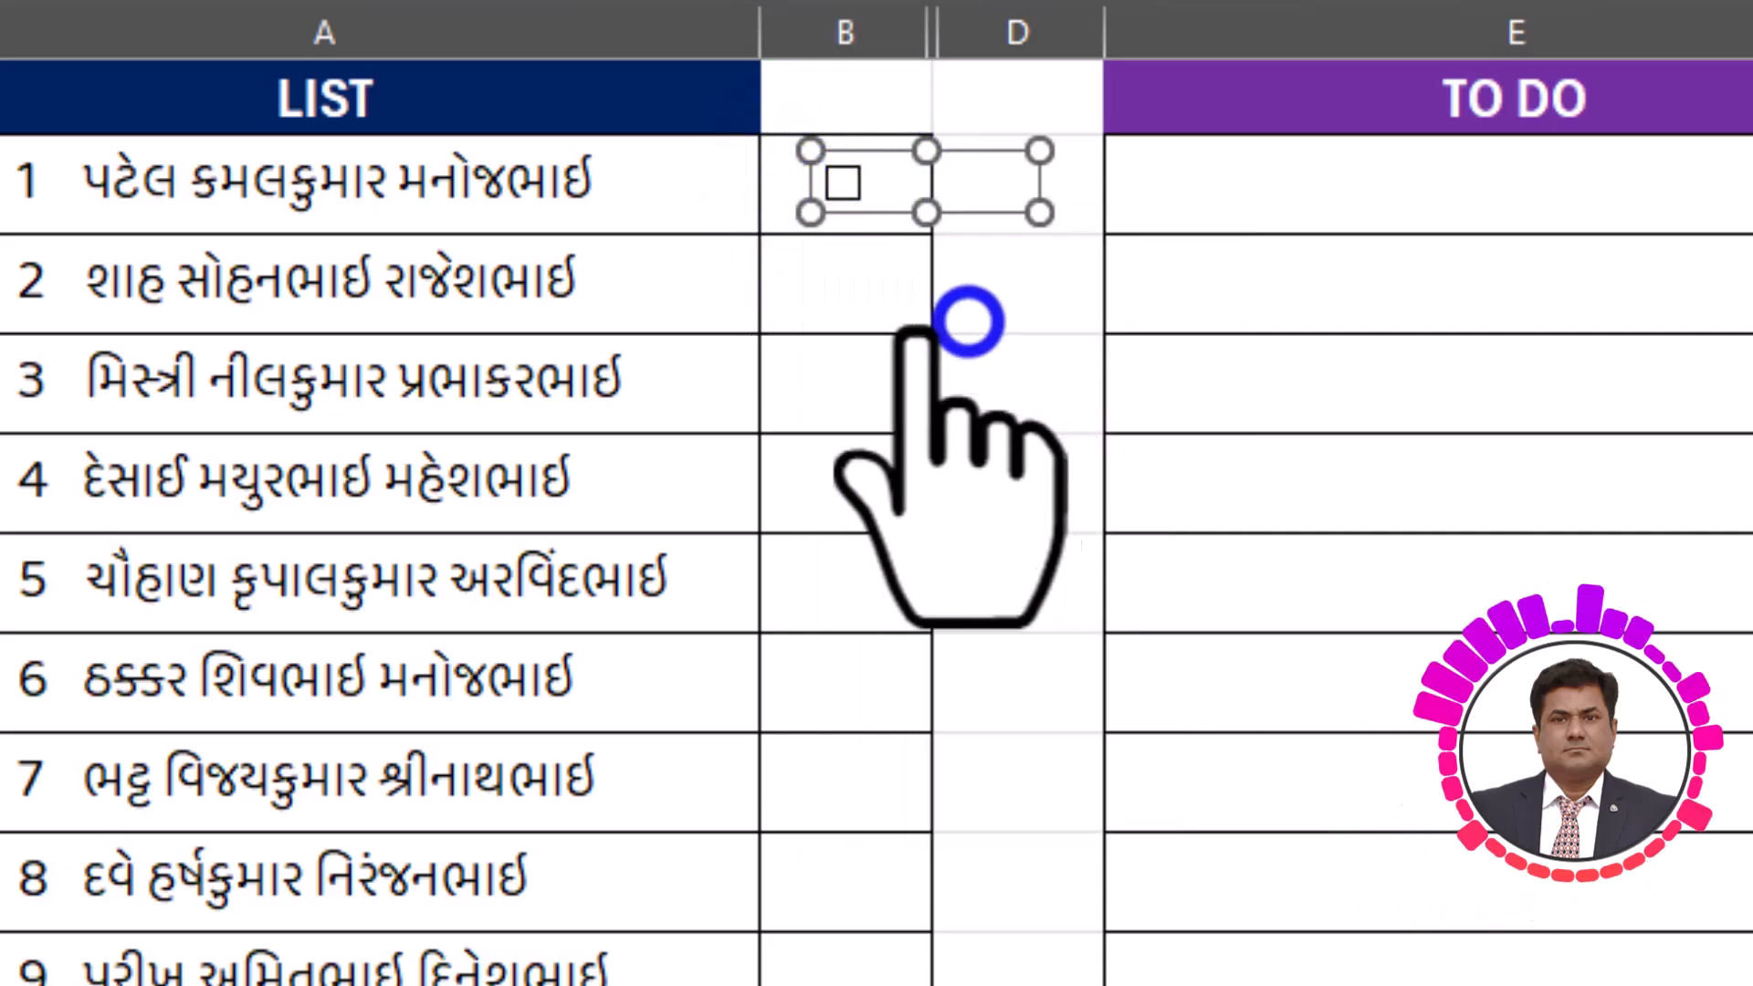
pyautogui.click(840, 286)
pyautogui.hotkey('ctrl', 'v')
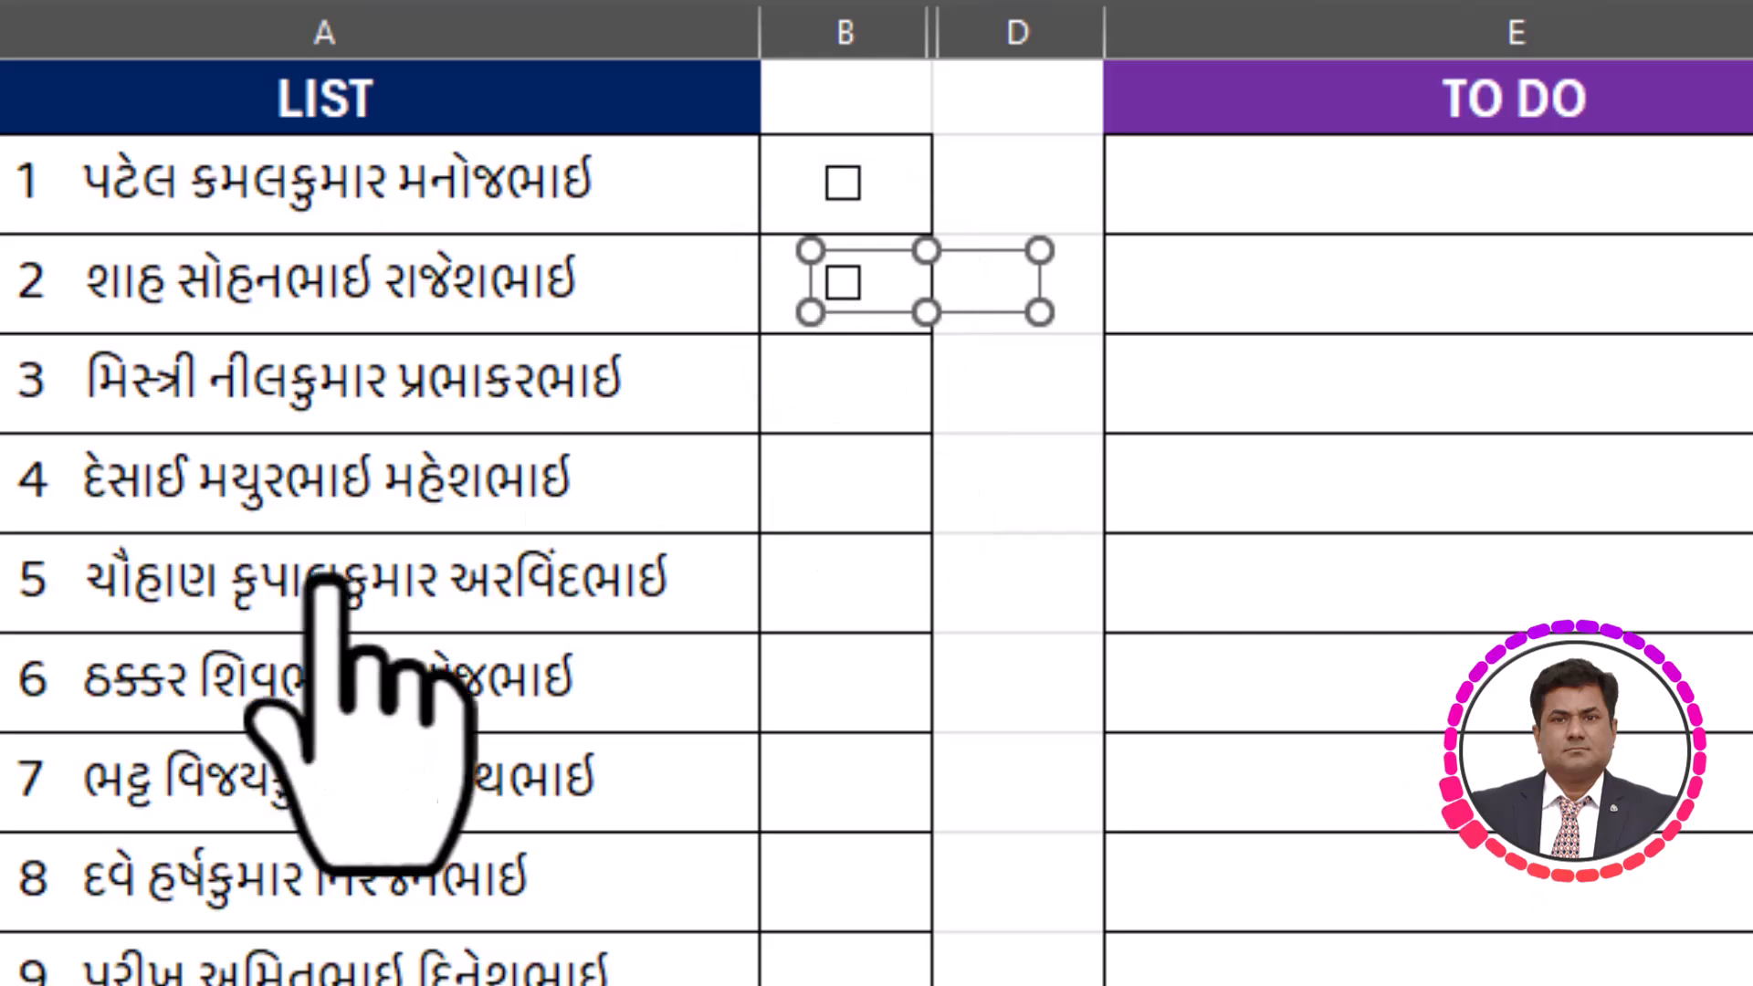
pyautogui.click(841, 370)
pyautogui.hotkey('ctrl', 'v')
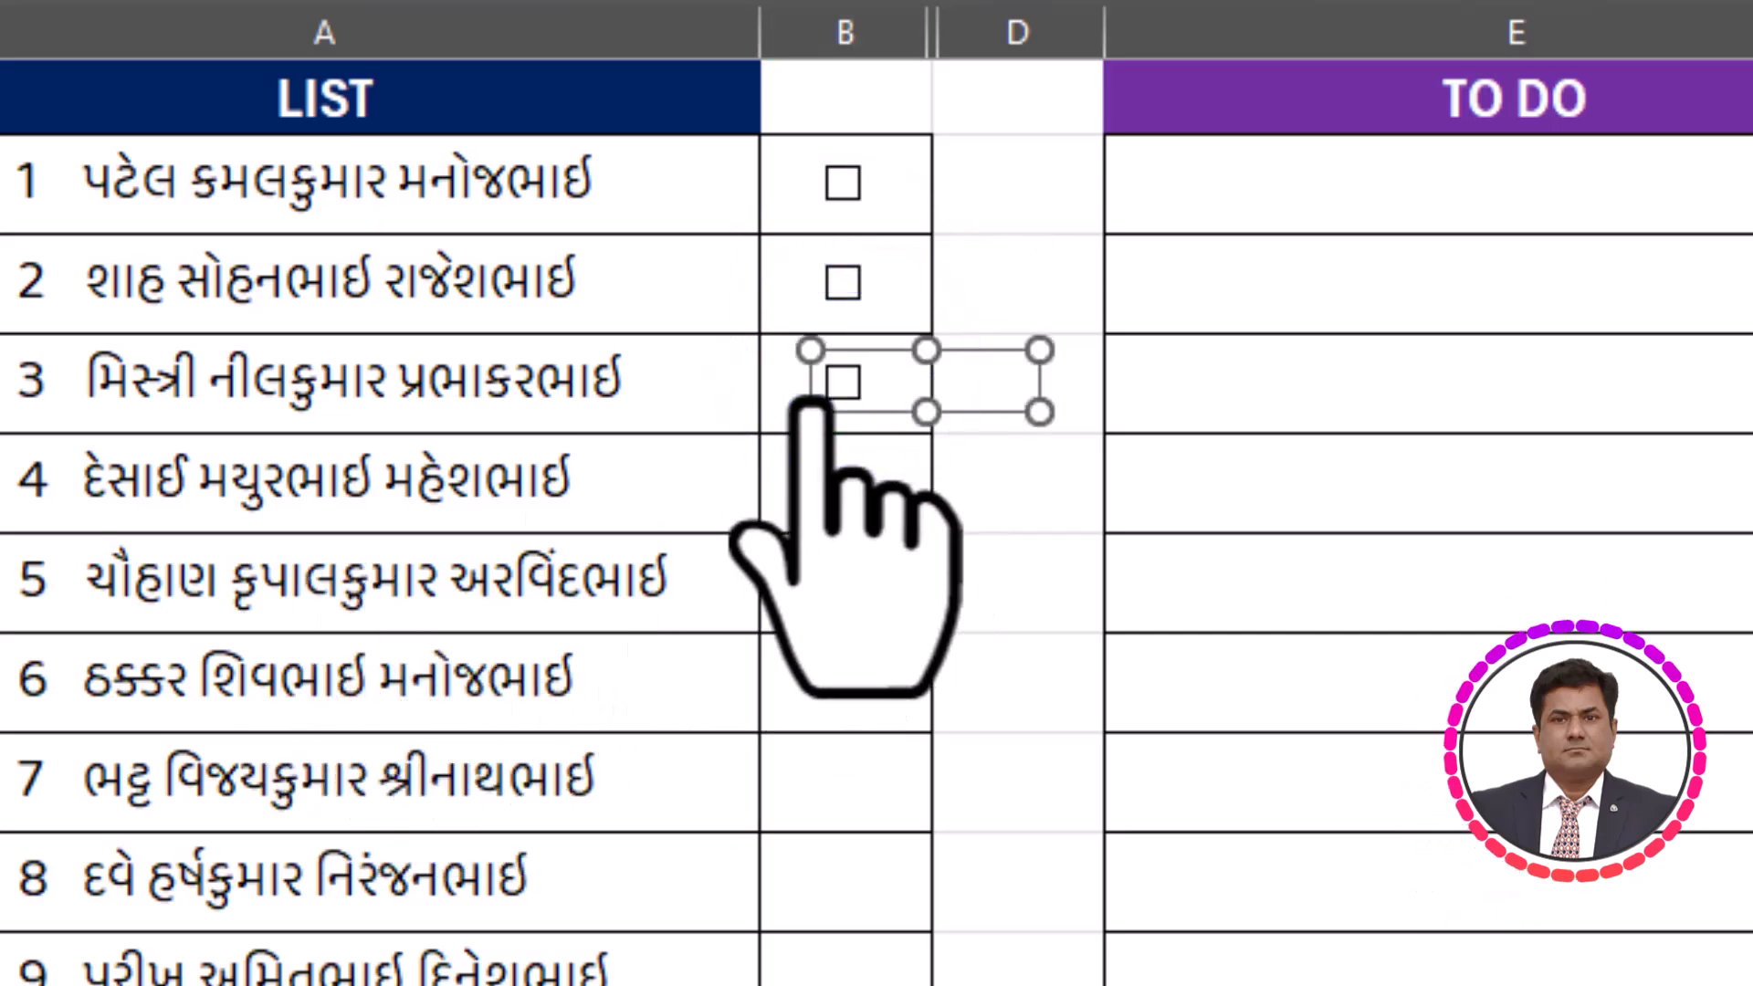
pyautogui.click(869, 466)
pyautogui.hotkey('ctrl', 'v')
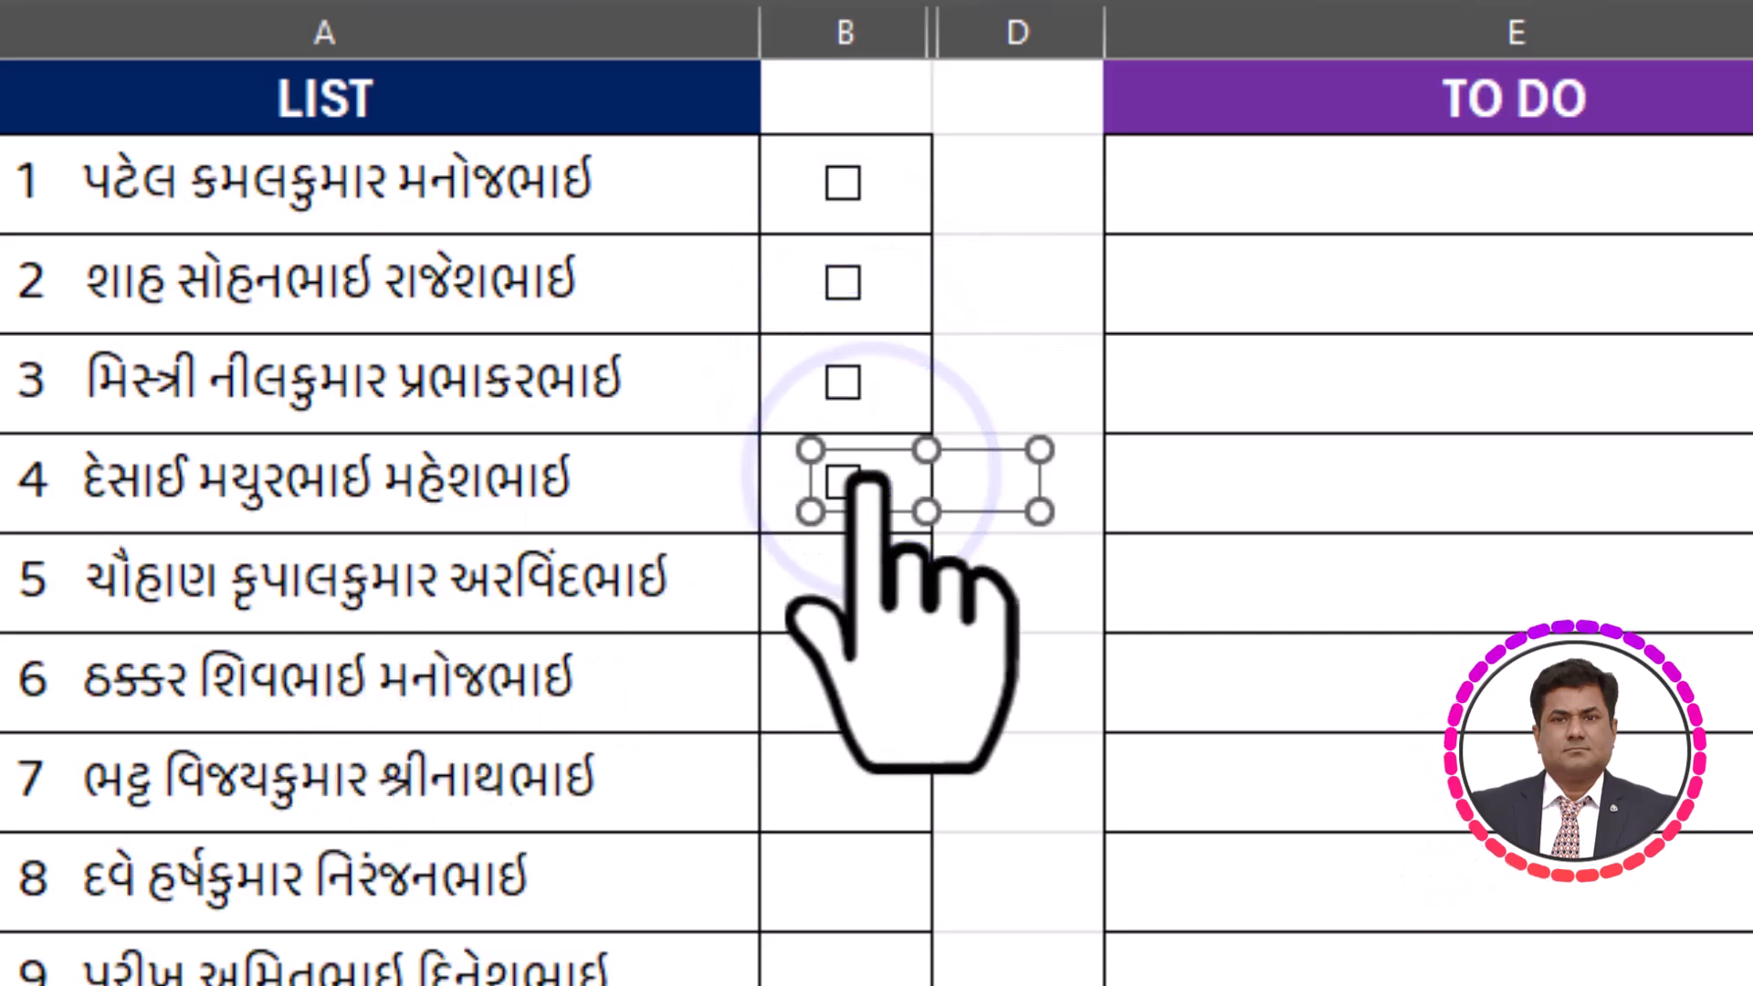
pyautogui.click(853, 592)
pyautogui.hotkey('ctrl', 'v')
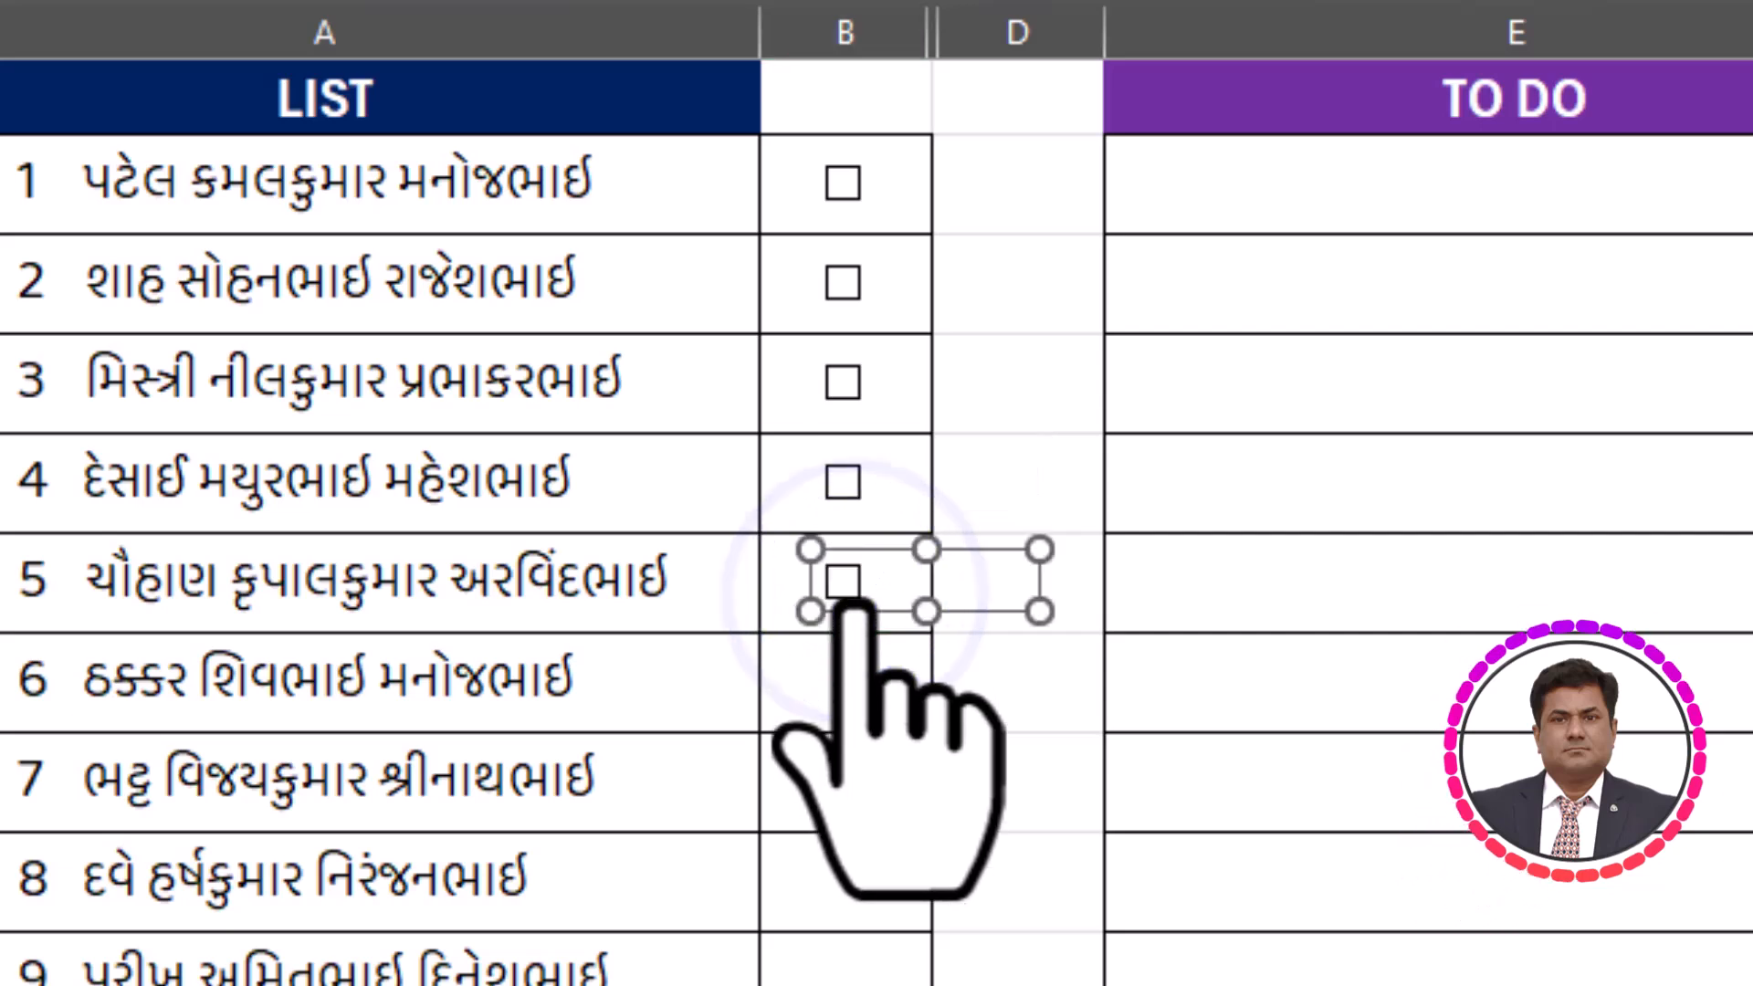
pyautogui.click(858, 683)
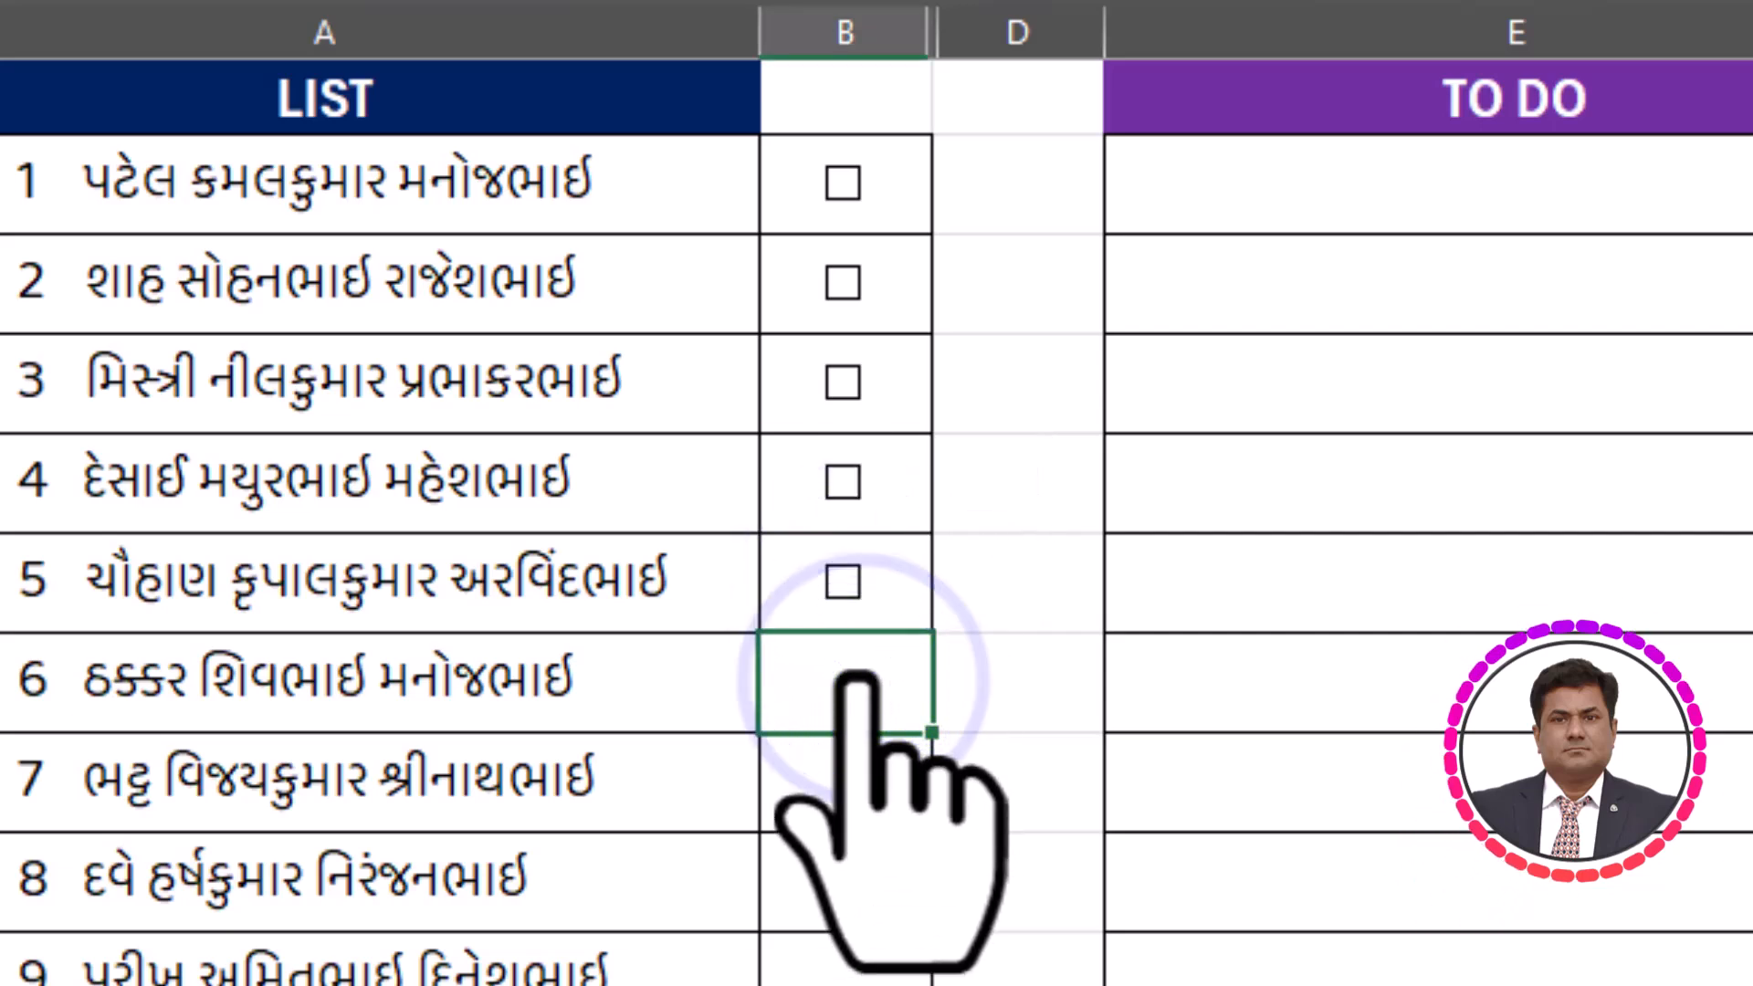
pyautogui.hotkey('ctrl', 'v')
# Duplicate the check box into cells B8 to B11, beside list items 7 to 10.
pyautogui.click(888, 803)
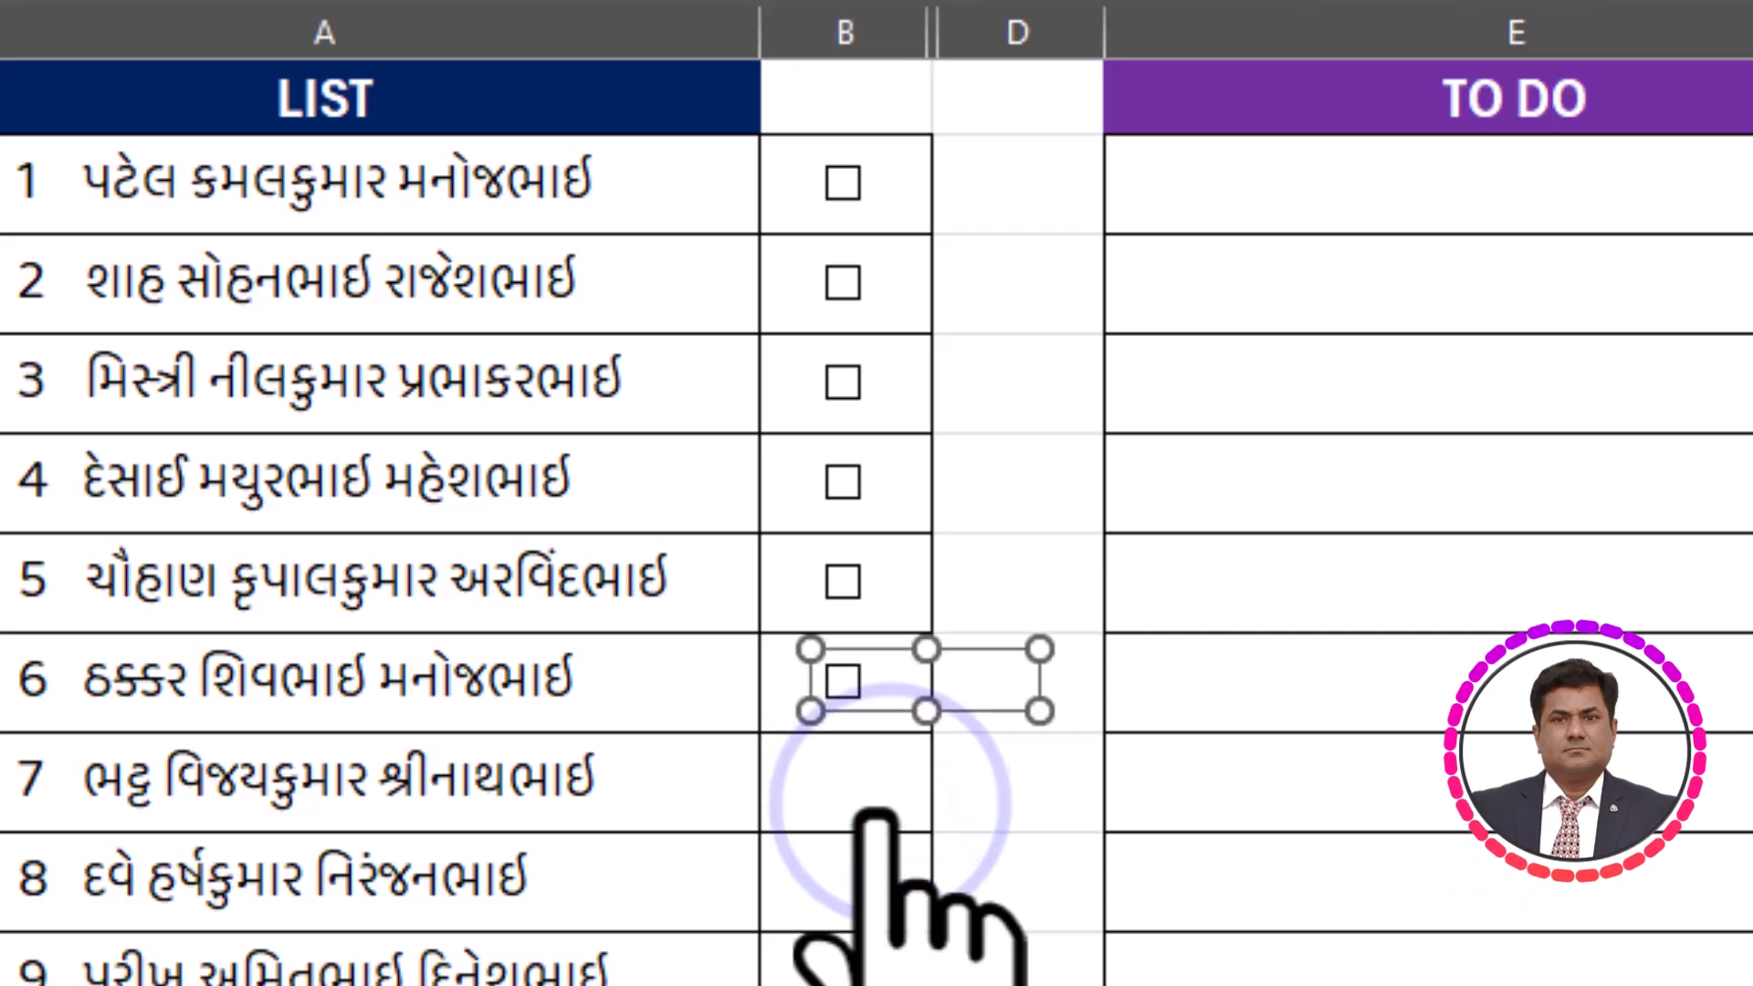
pyautogui.click(881, 762)
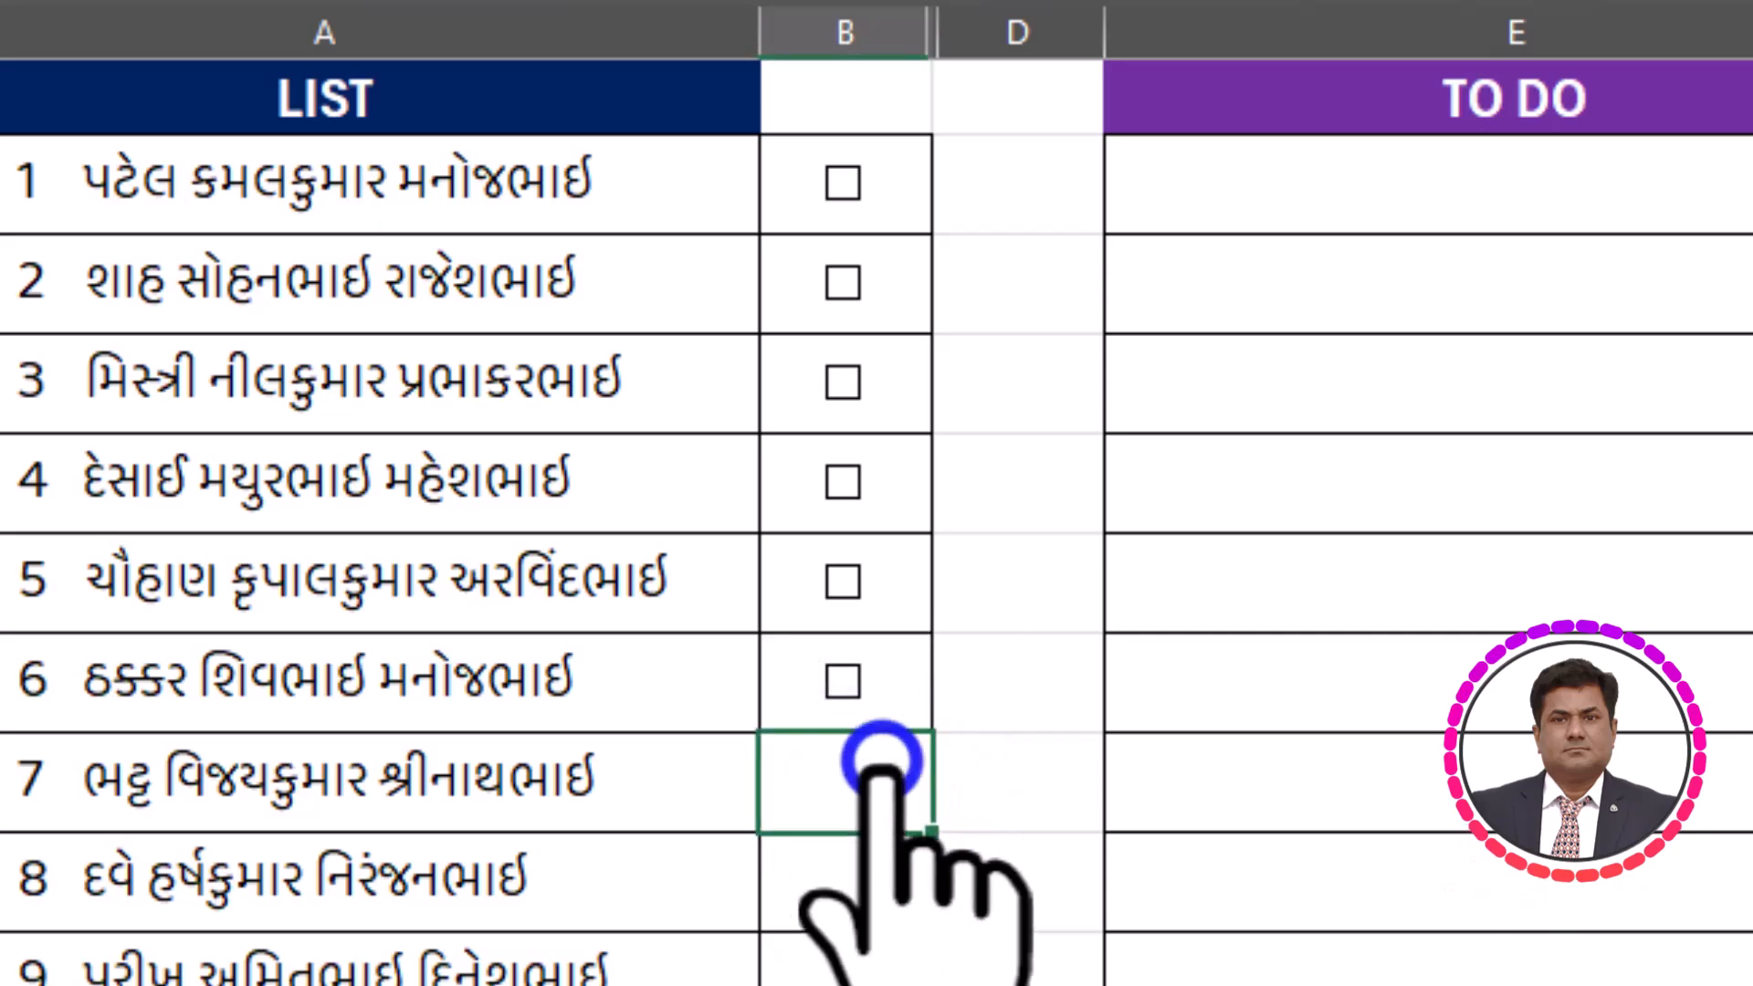
pyautogui.keyDown('ctrl'); pyautogui.click(853, 685); pyautogui.keyUp('ctrl')
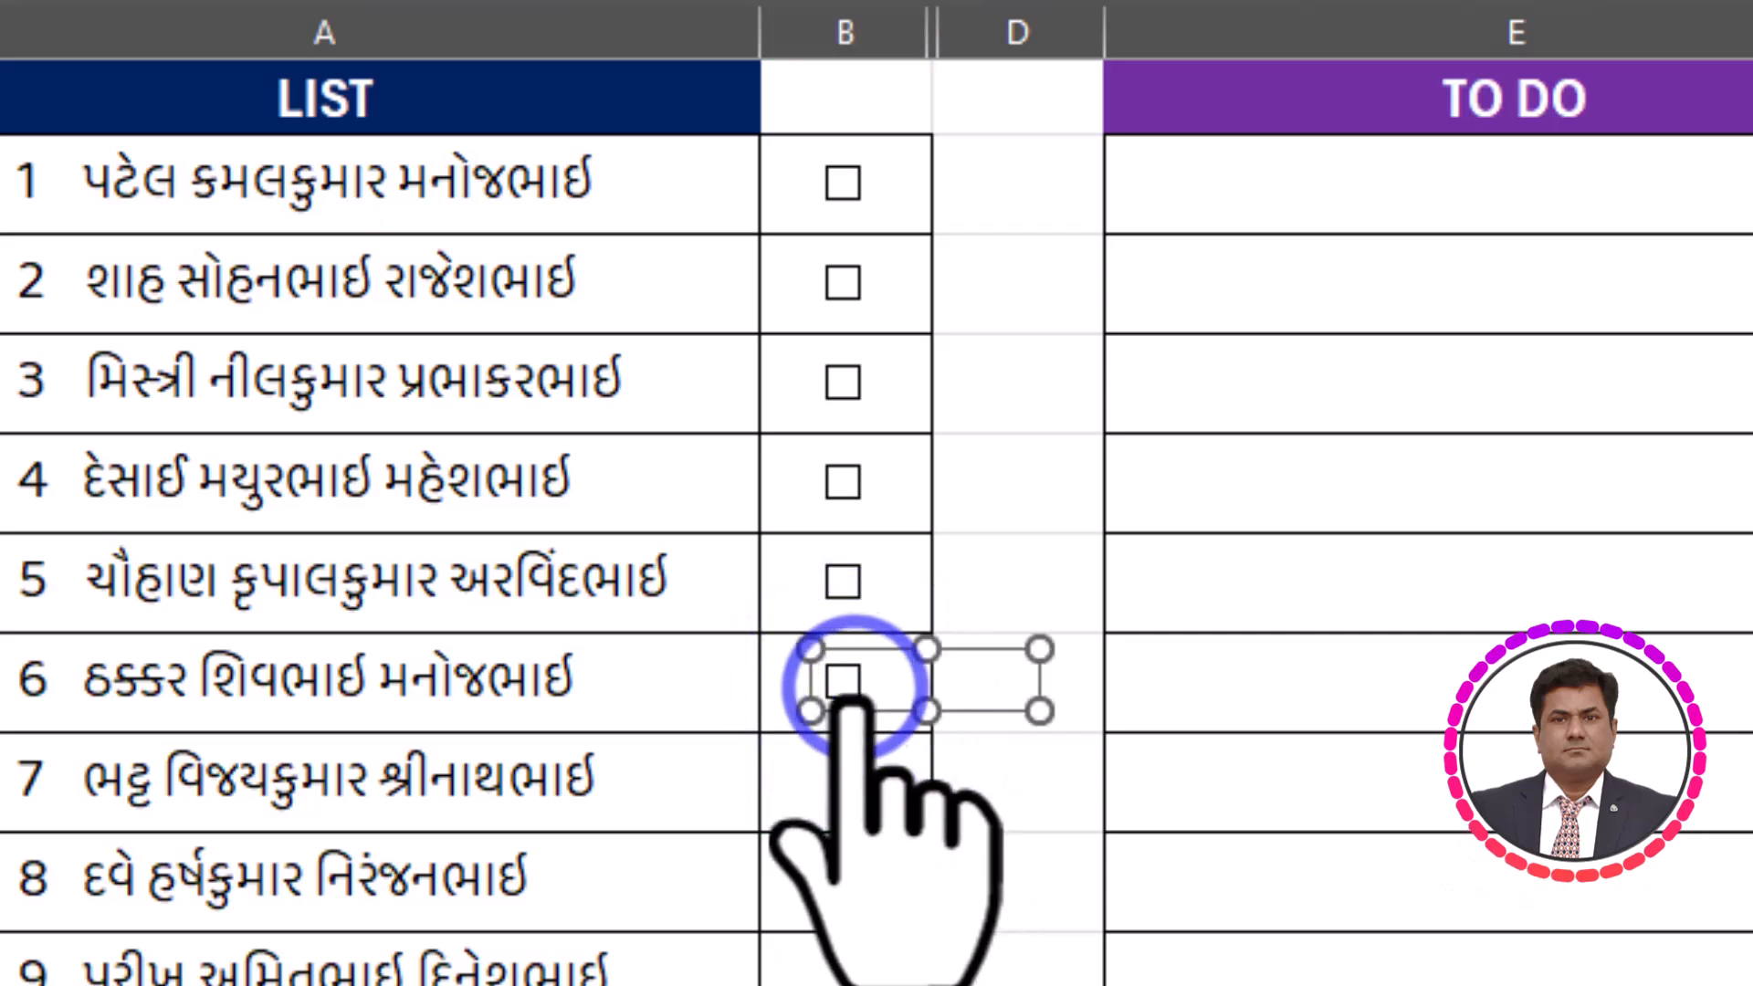
pyautogui.moveTo(869, 659); pyautogui.dragTo(918, 657)
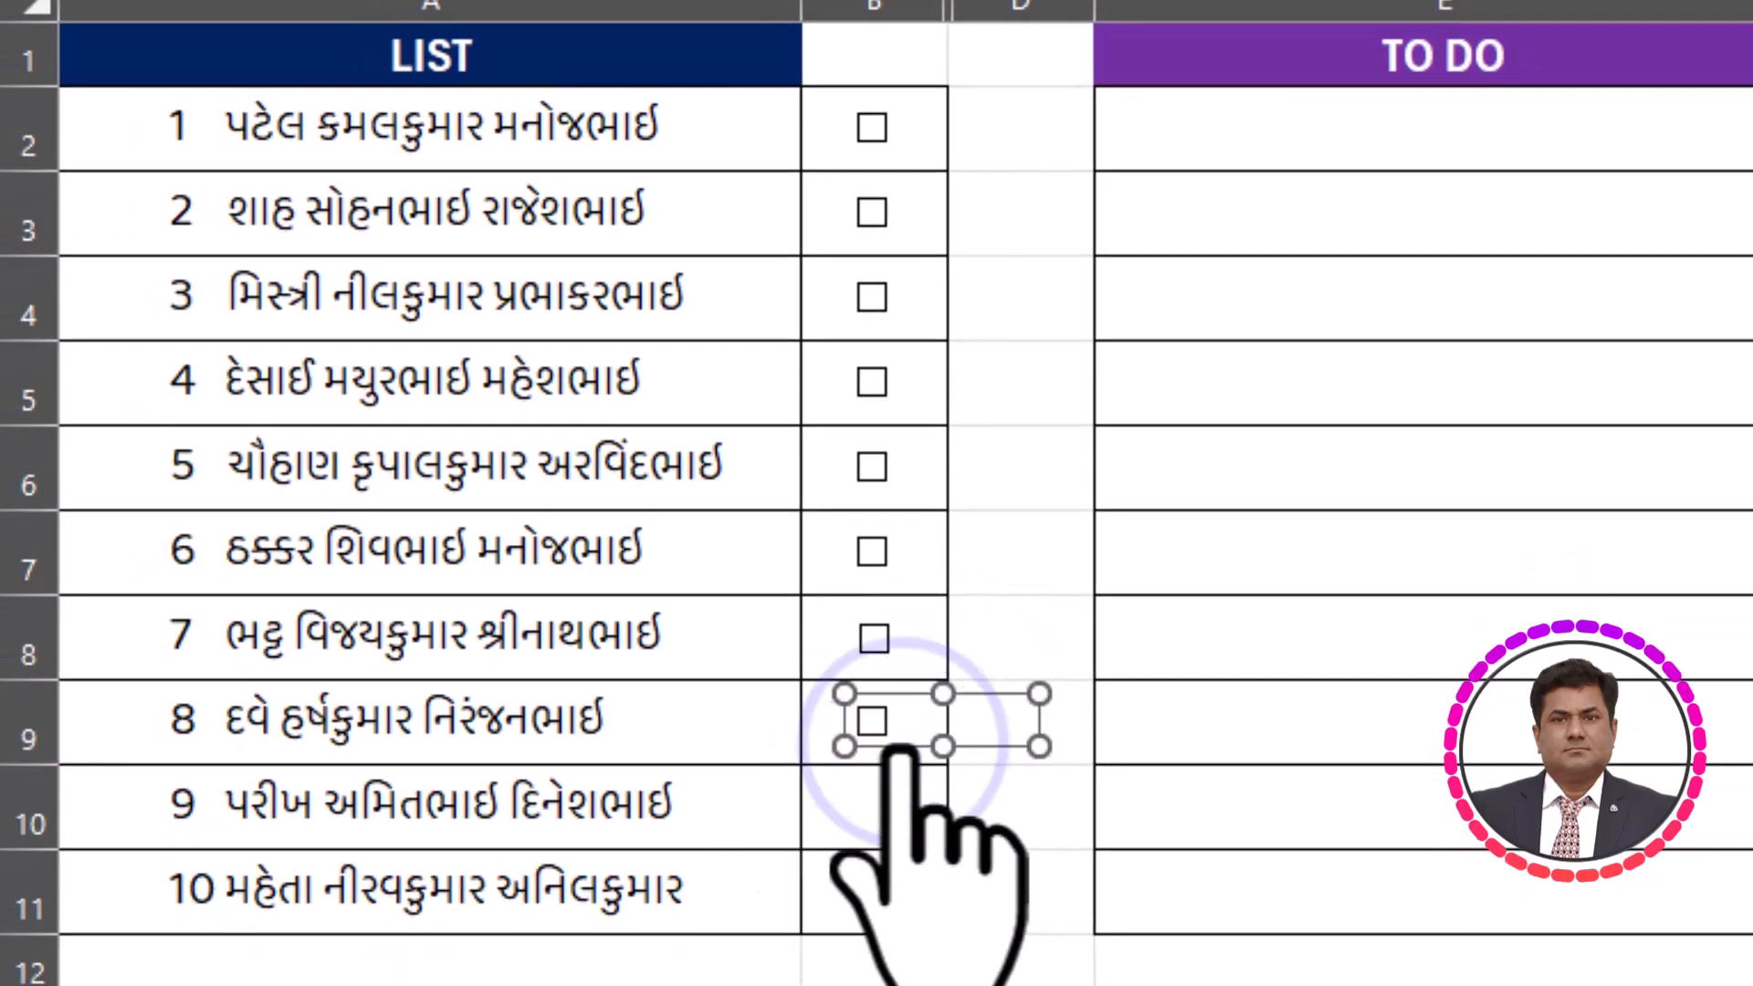
pyautogui.hotkey('ctrl', 'v')
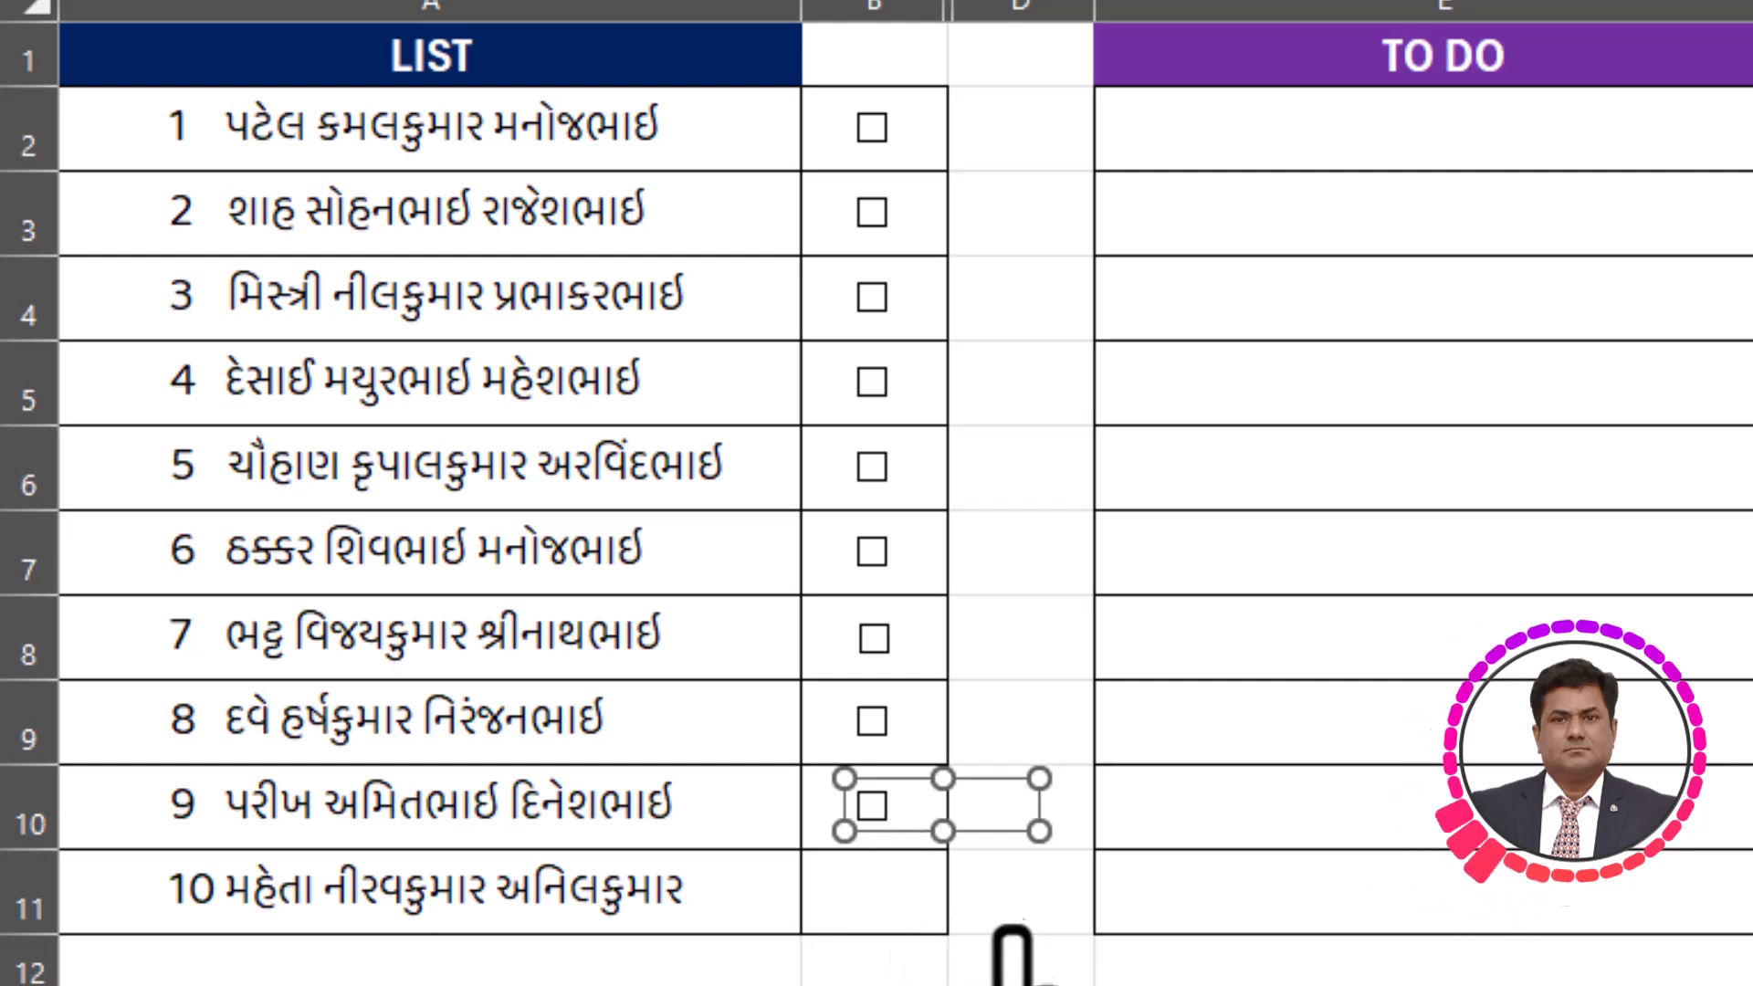
pyautogui.hotkey('ctrl', 'v')
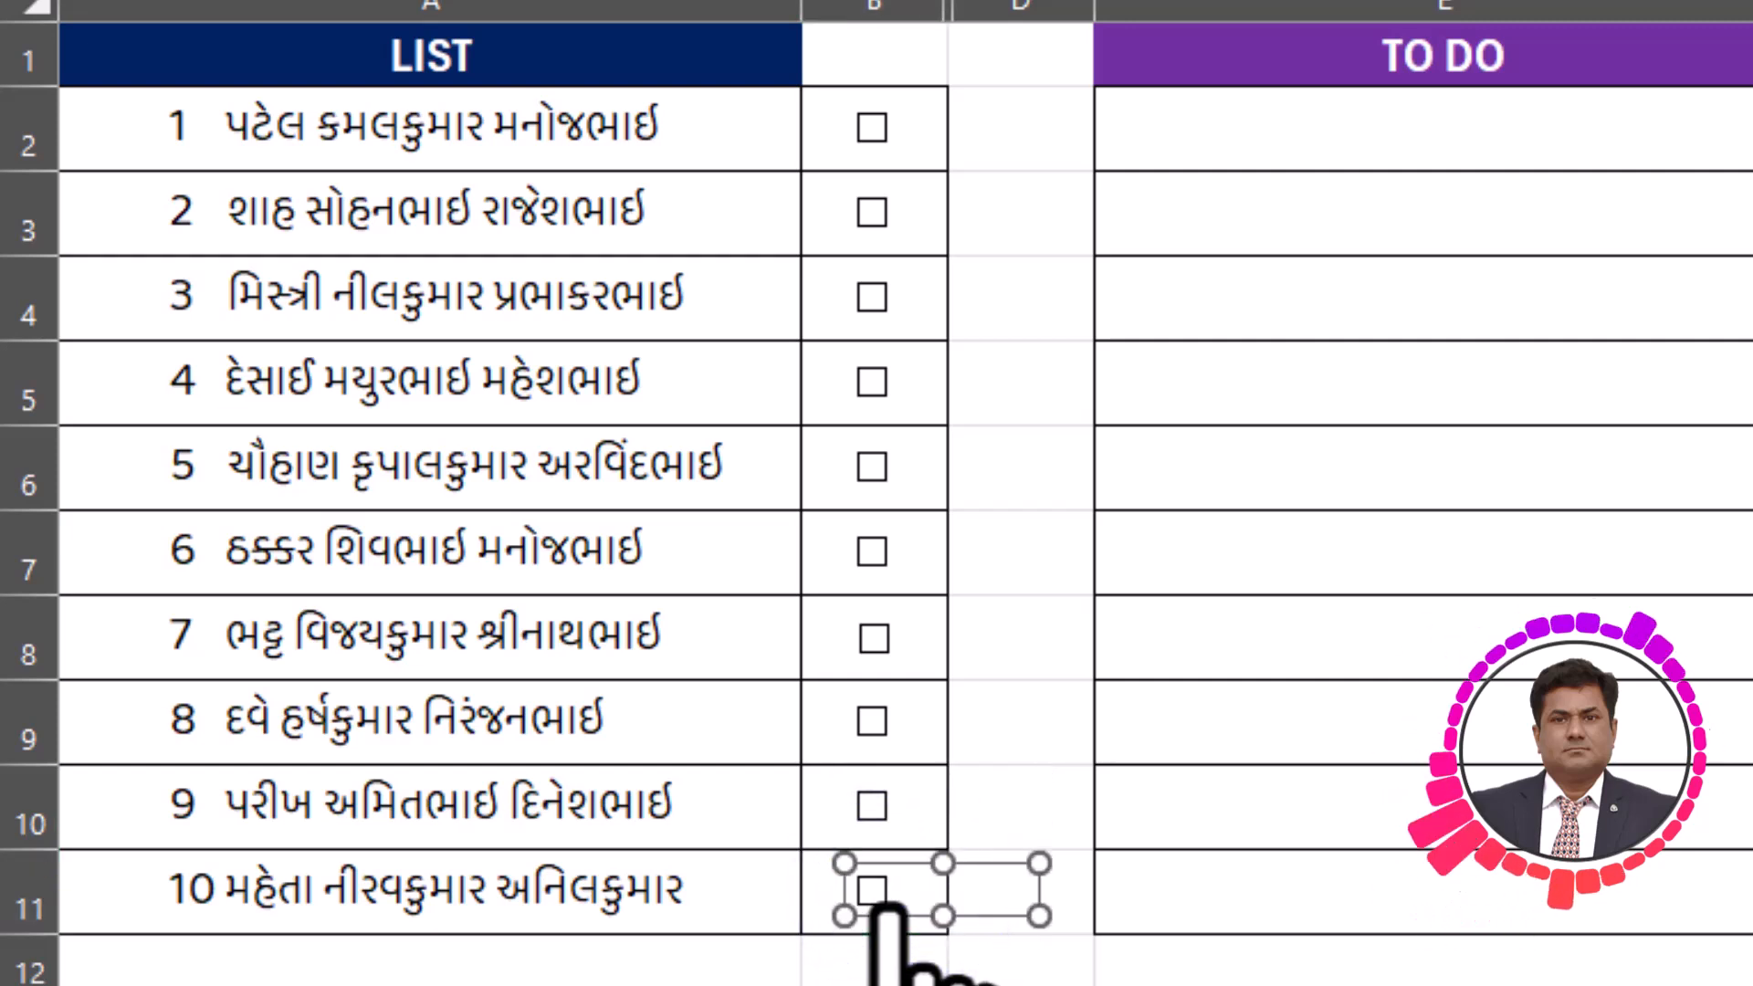
# Test the check box in B2 by ticking and unticking it.
pyautogui.click(829, 391)
pyautogui.click(892, 112)
pyautogui.click(872, 128)
pyautogui.click(900, 128)
pyautogui.click(890, 132)
pyautogui.click(876, 128)
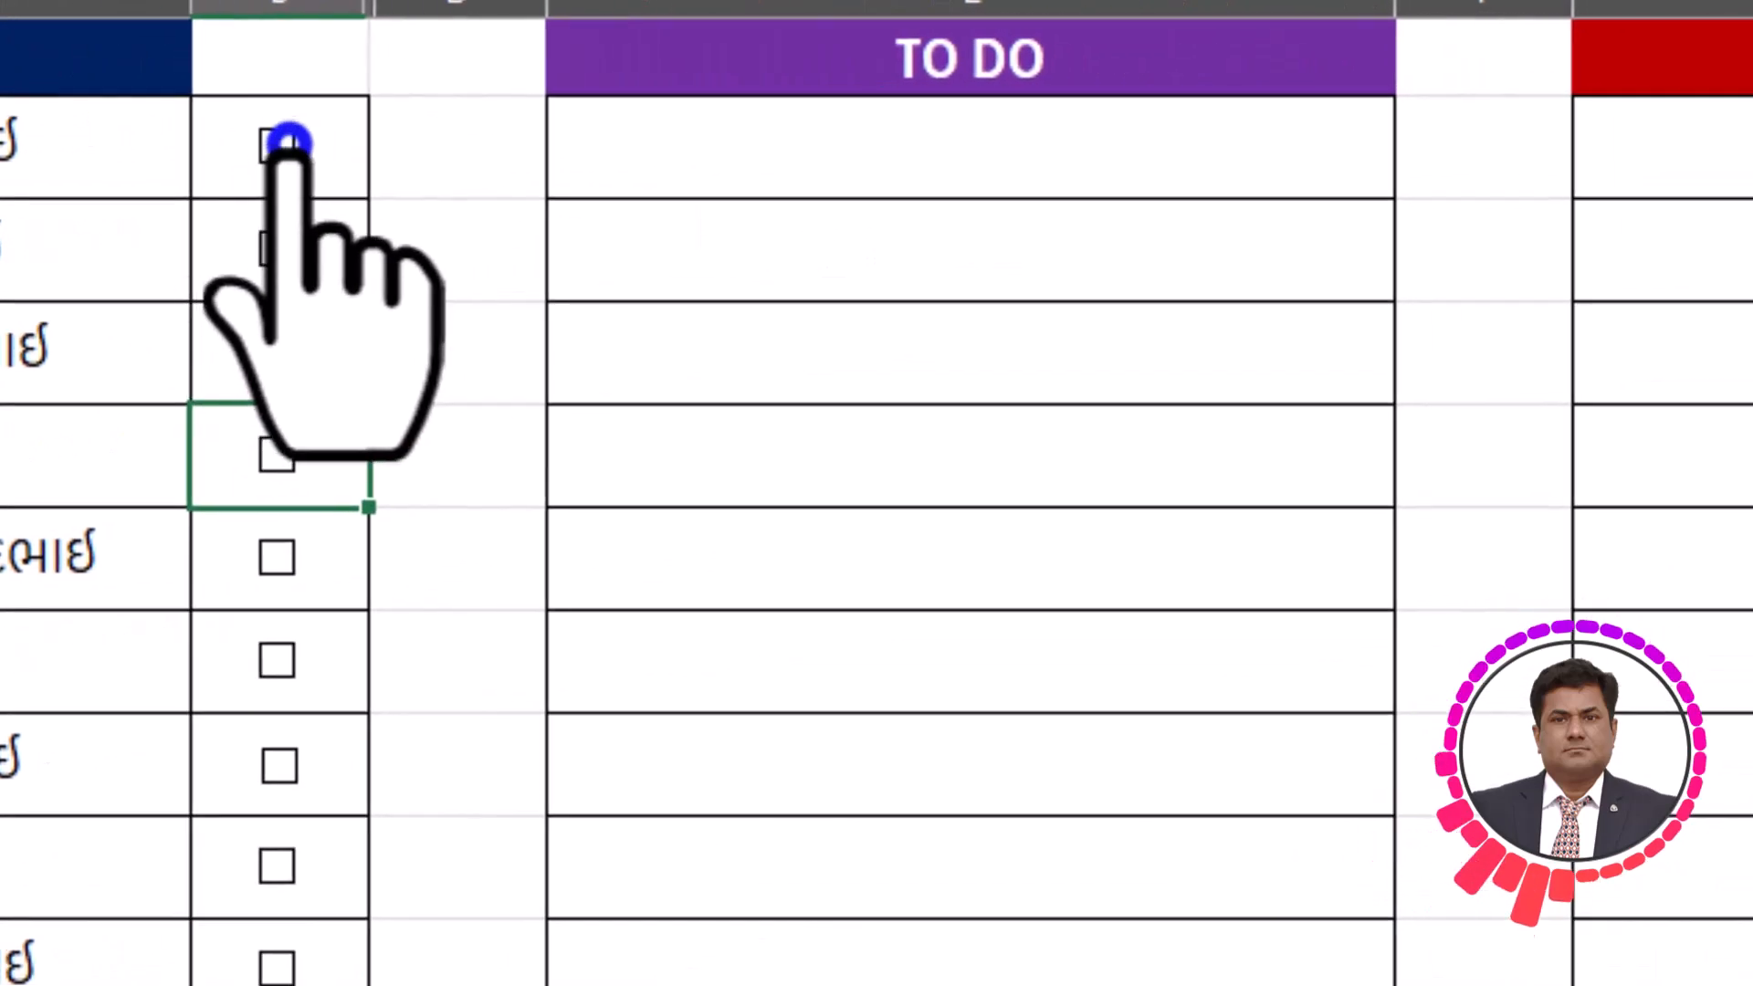
# Link the check box beside list item 1 to its own cell, $B$2.
pyautogui.click(281, 274)
pyautogui.click(278, 148)
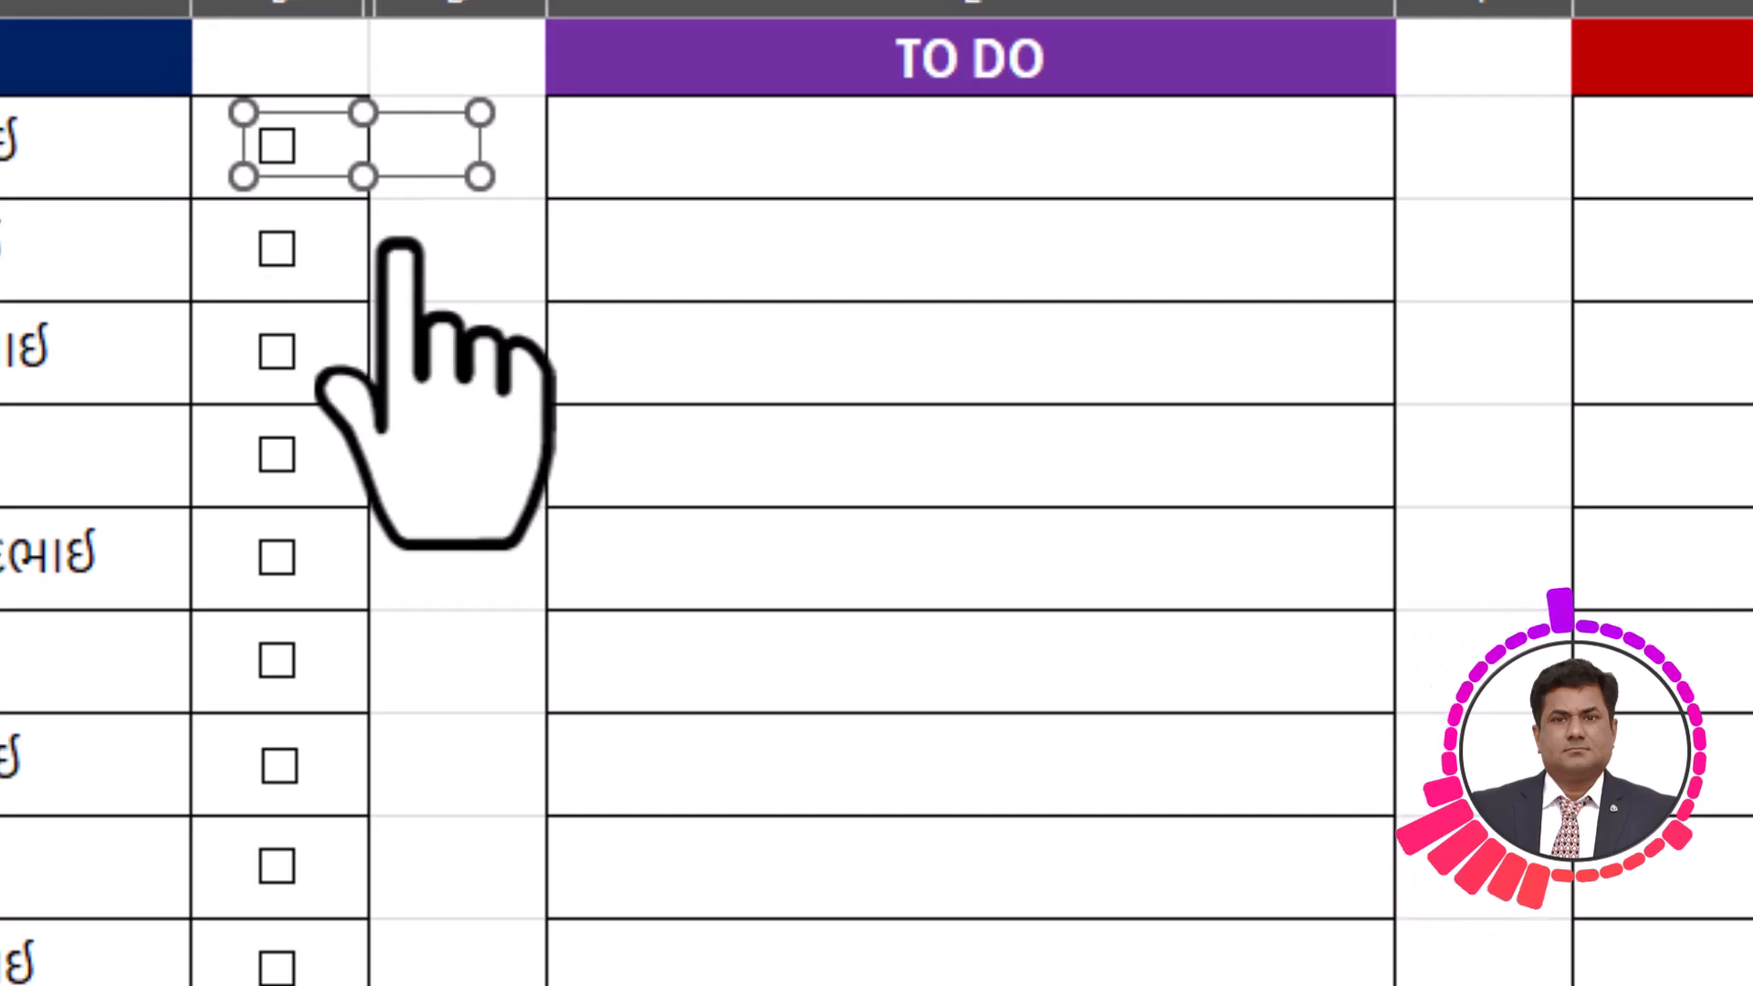
pyautogui.rightClick(481, 175)
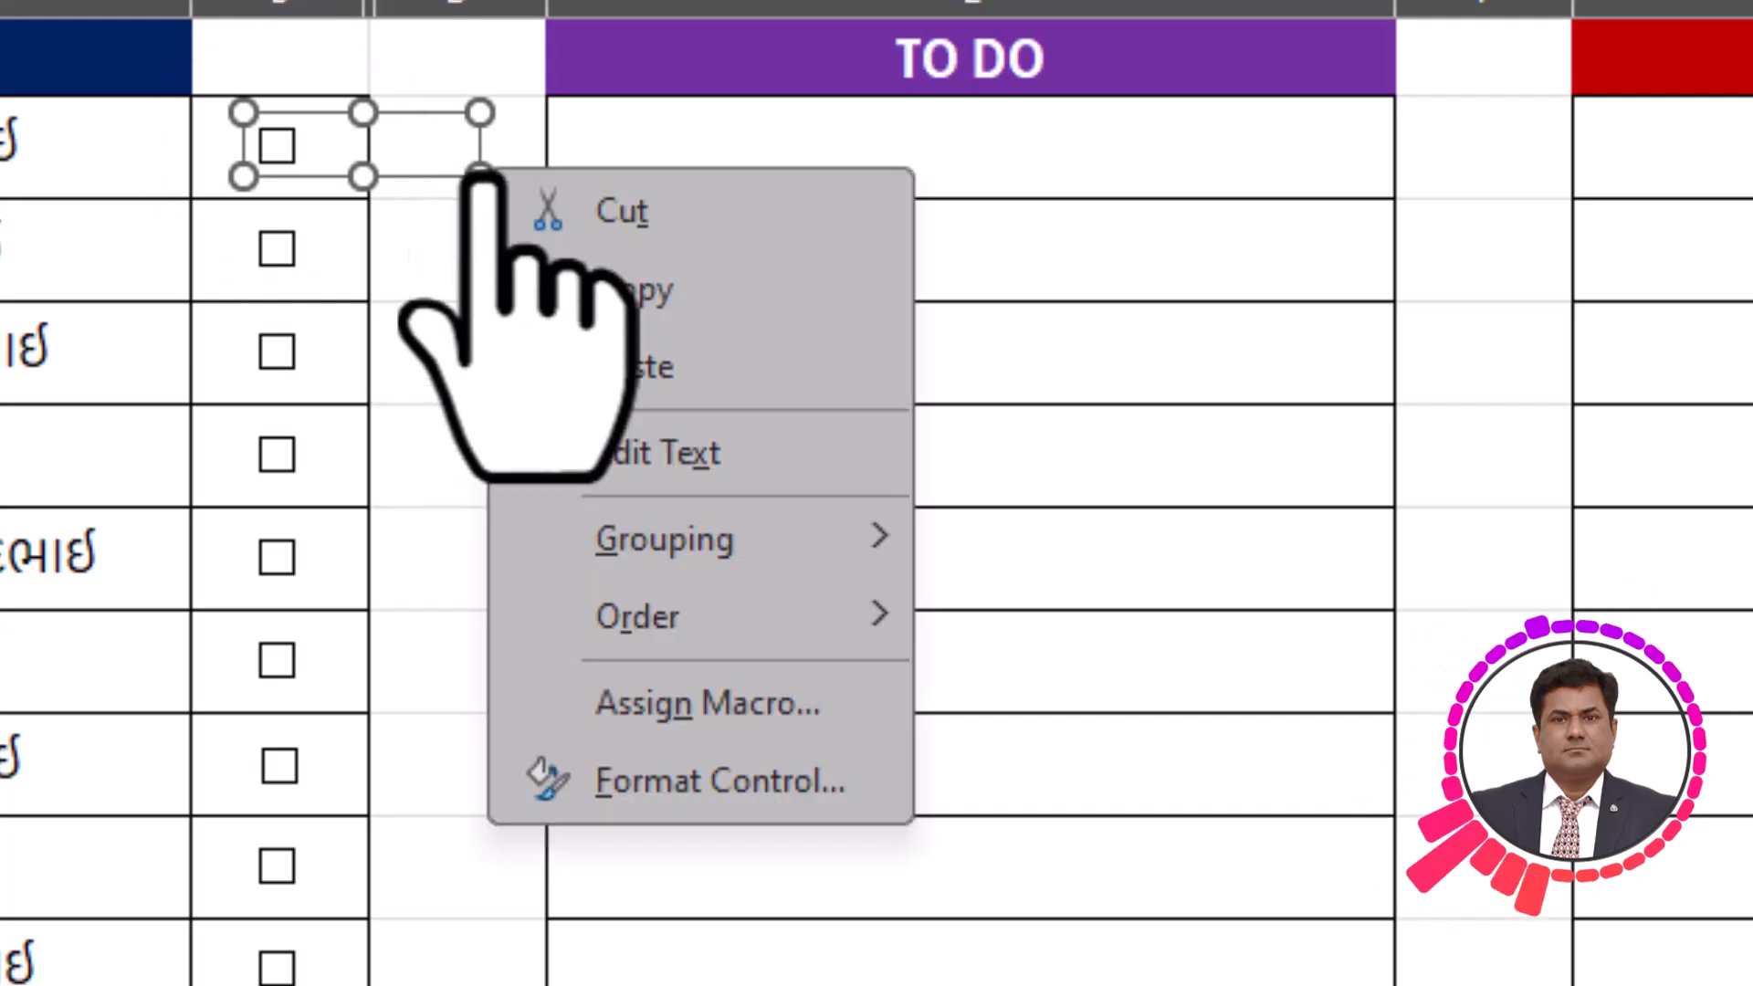
pyautogui.click(673, 779)
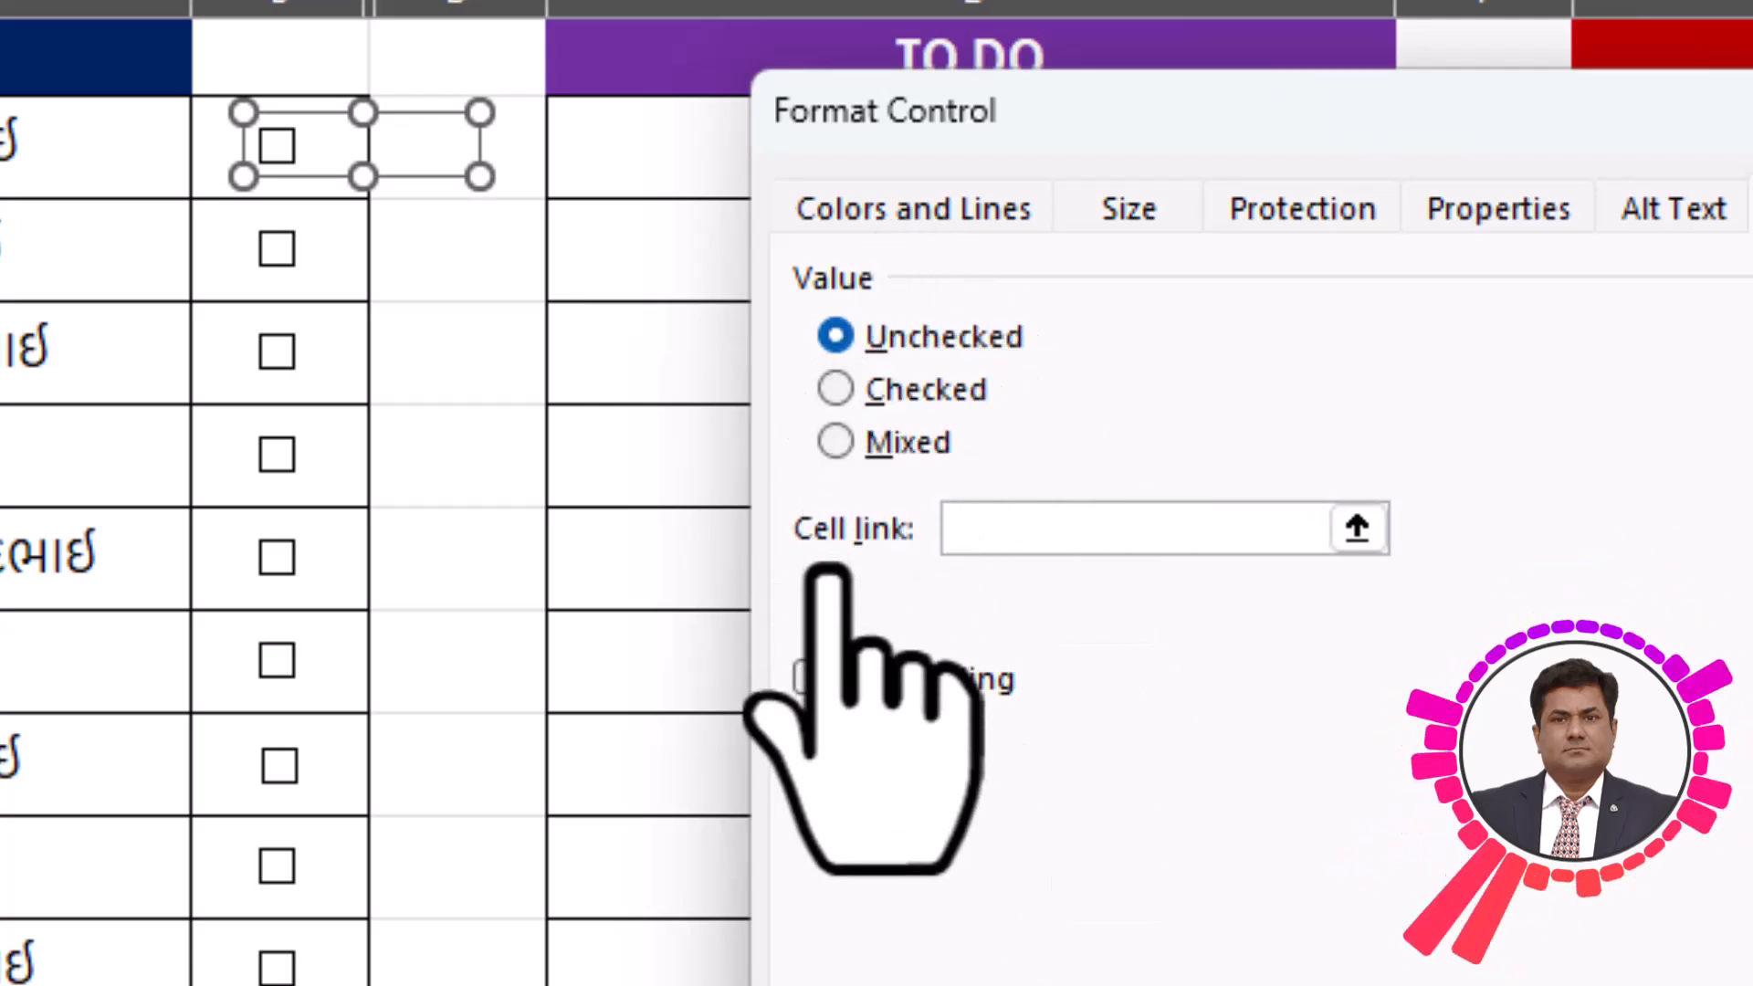
pyautogui.moveTo(1123, 98); pyautogui.dragTo(892, 15)
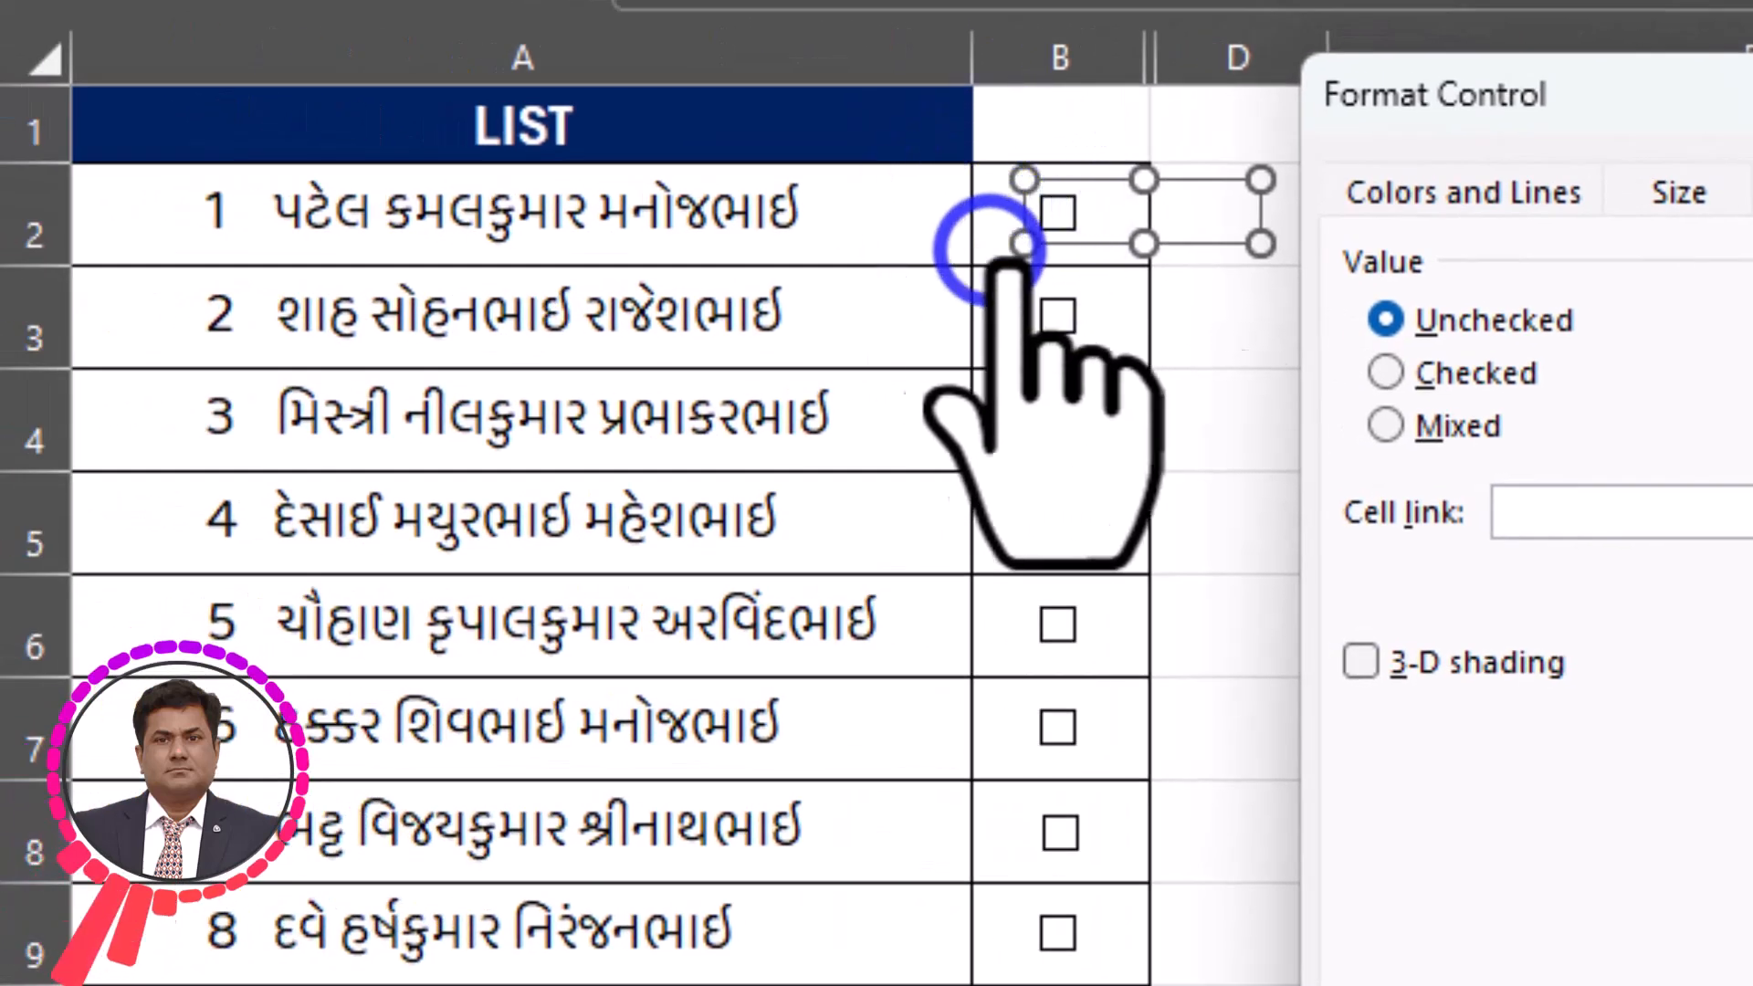
pyautogui.click(1551, 513)
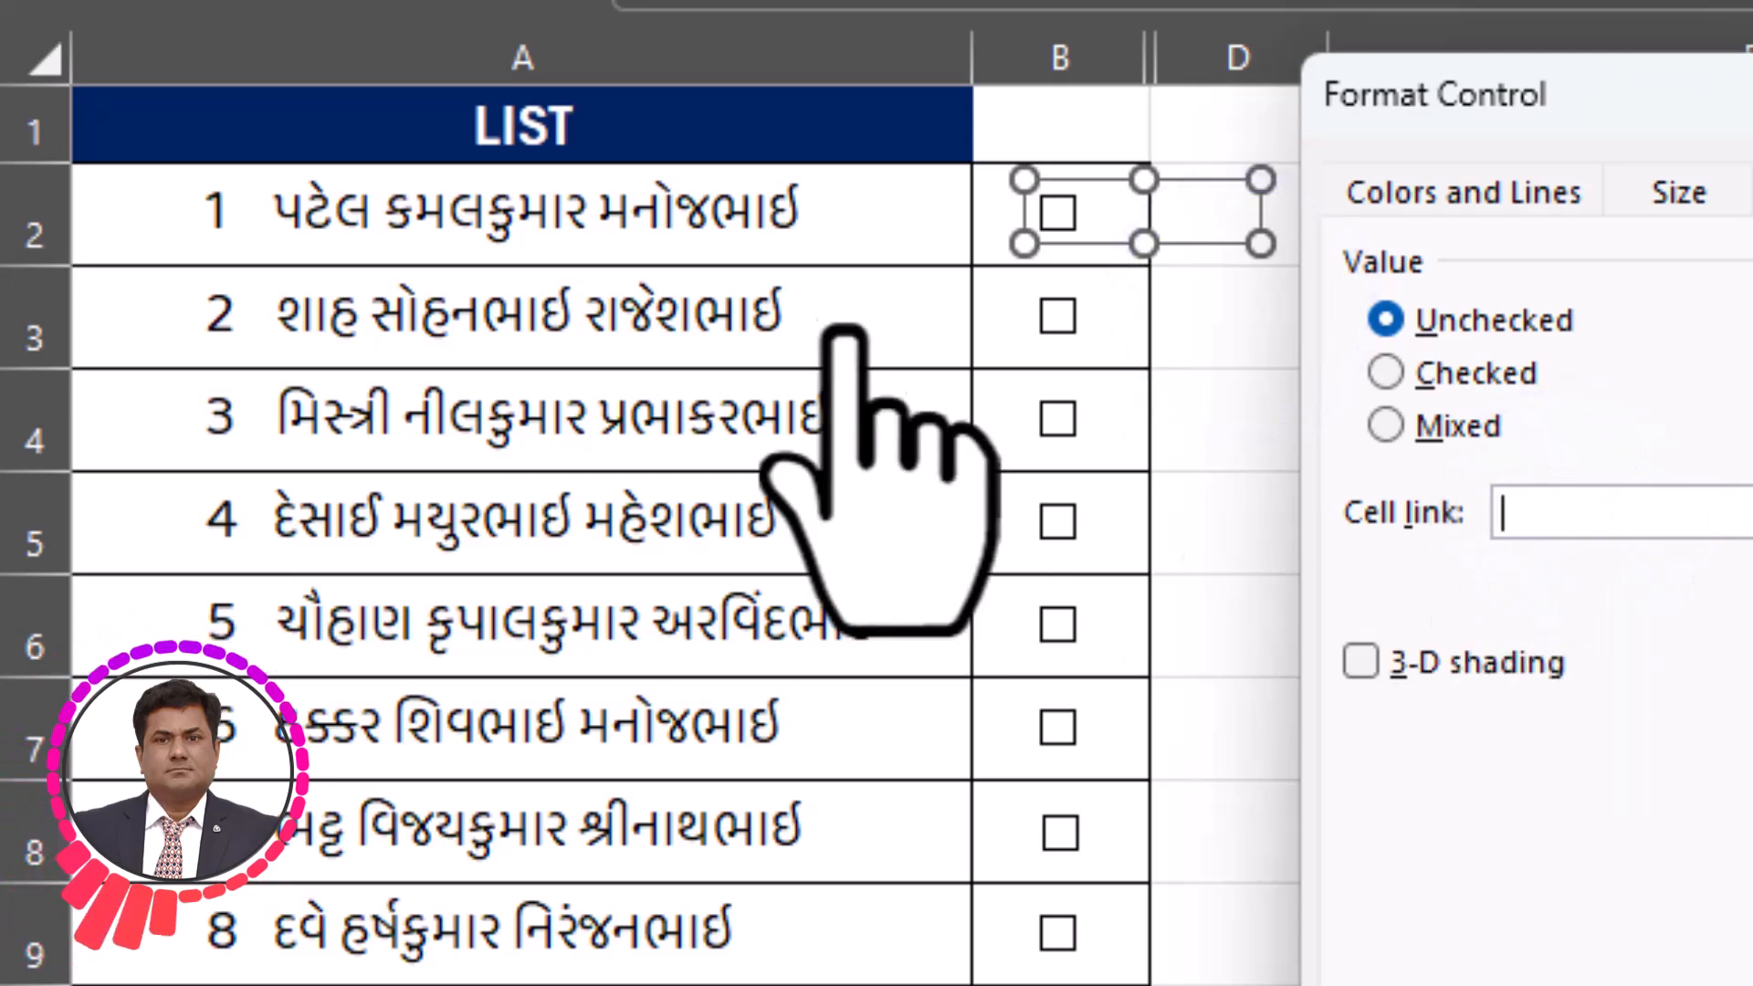
pyautogui.click(1001, 223)
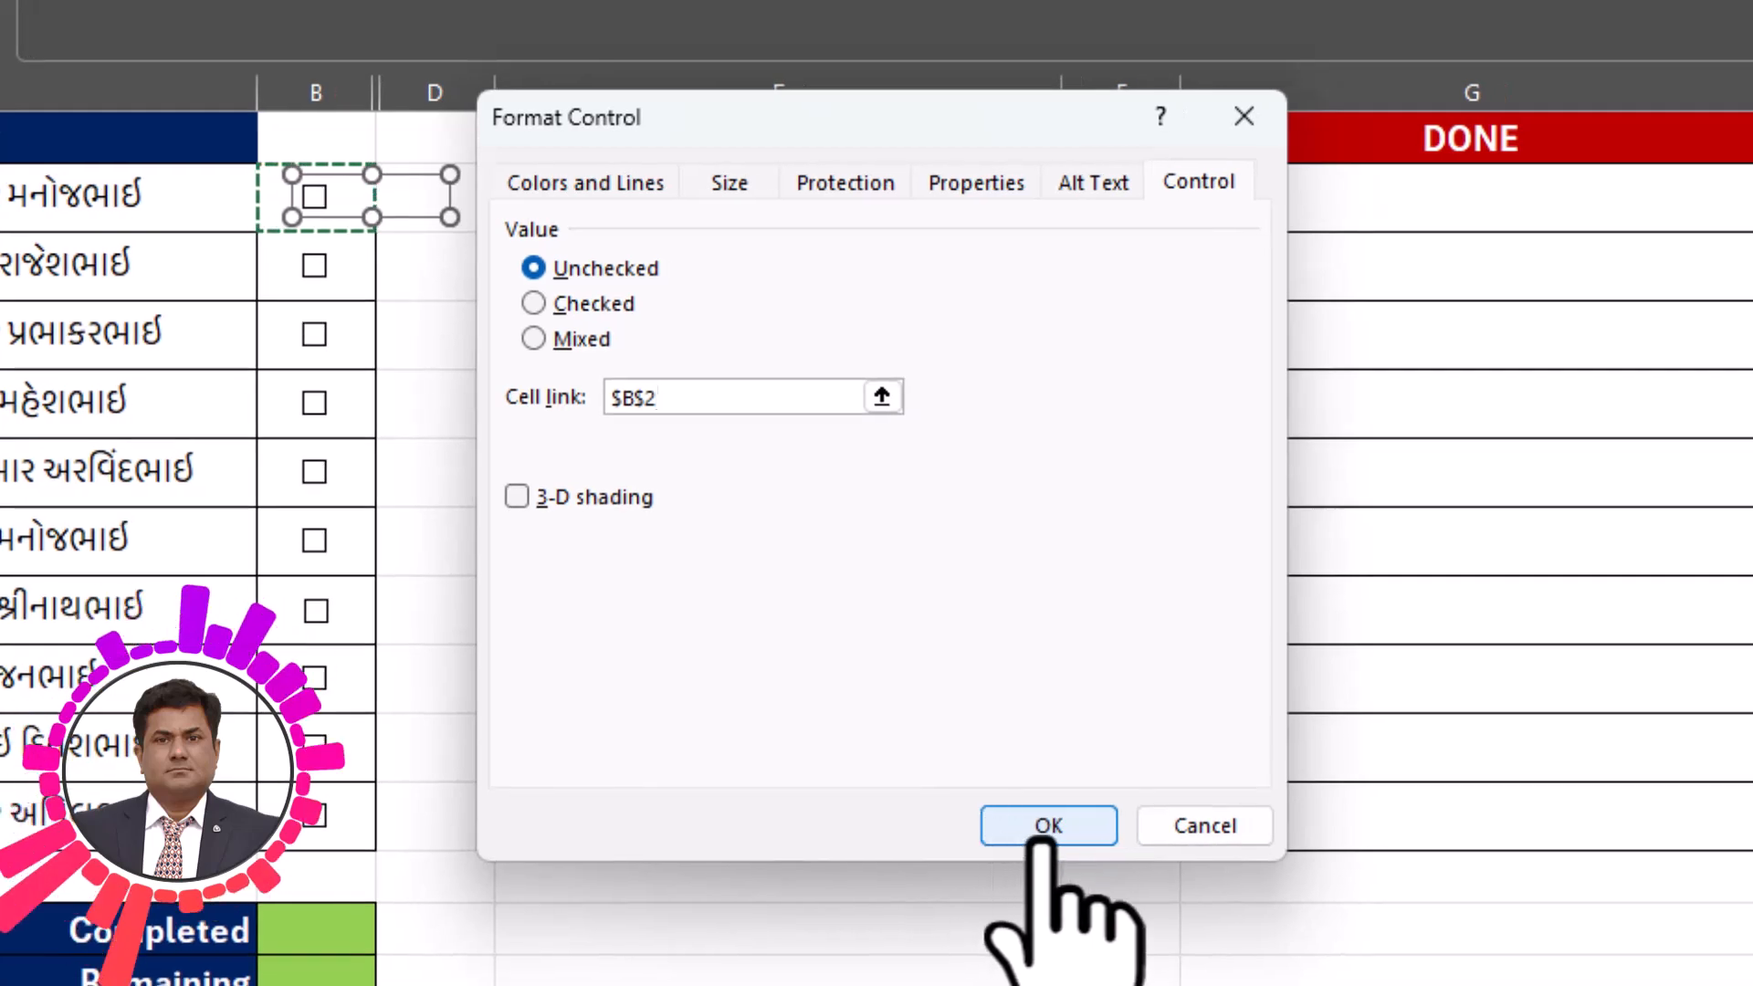
pyautogui.click(1048, 825)
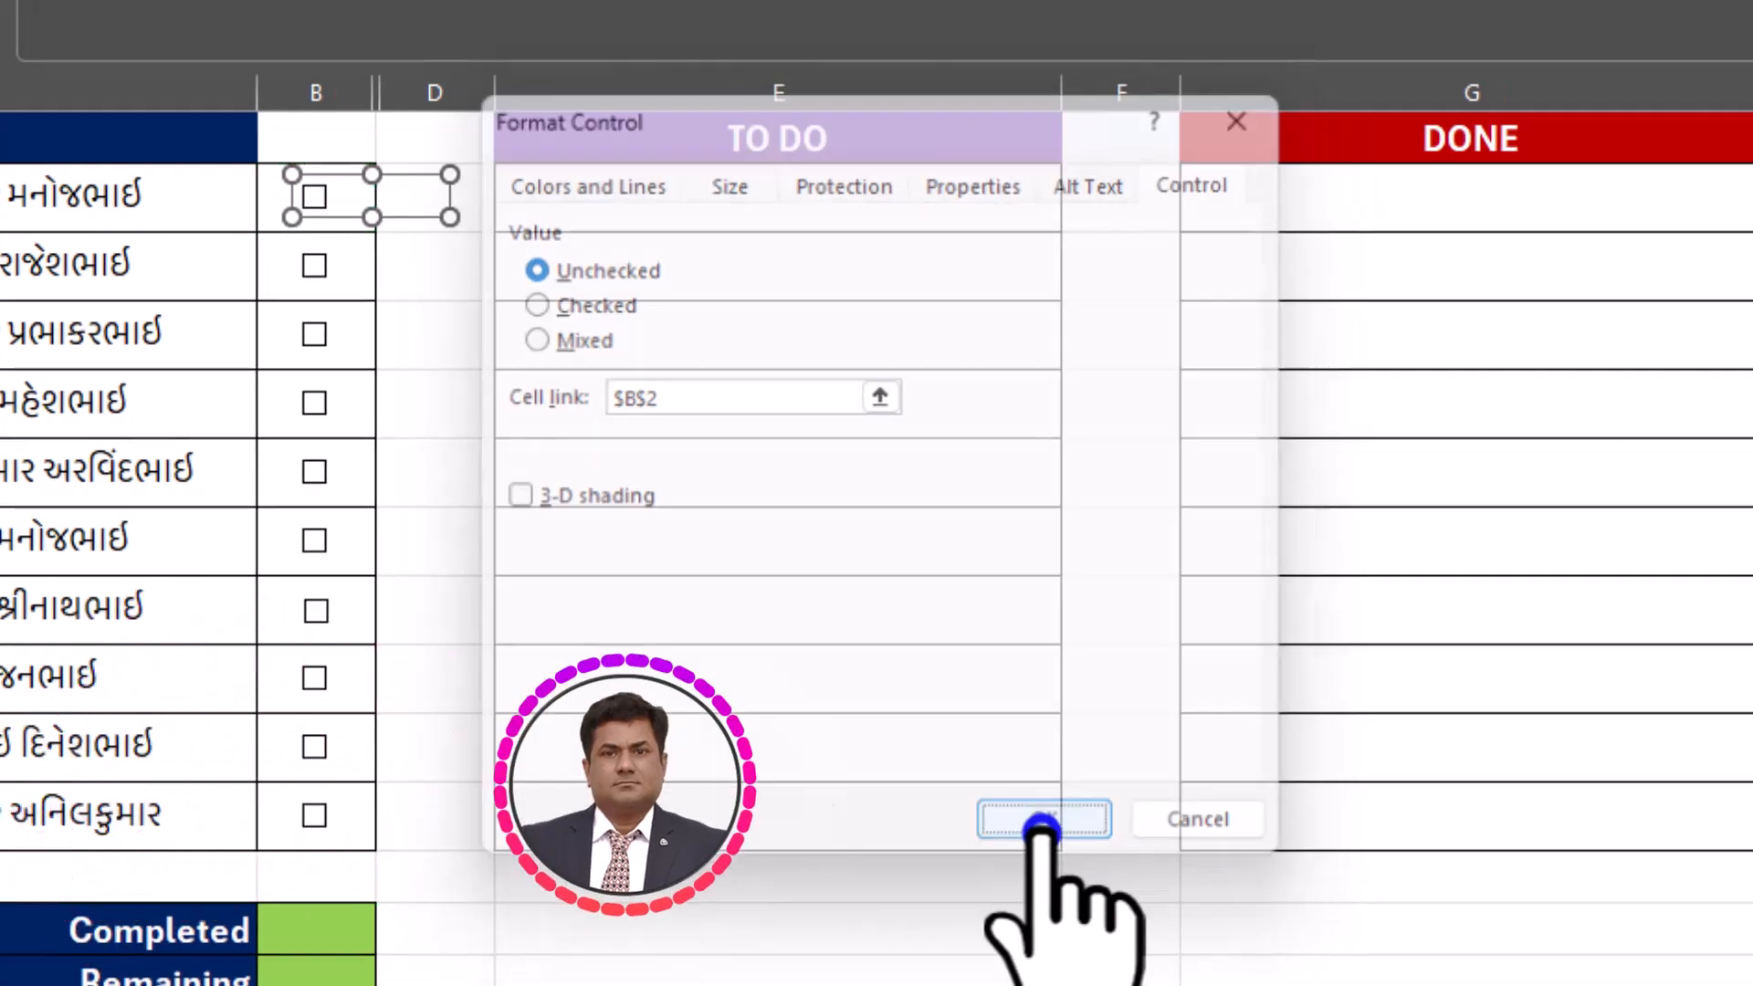
# Set cell B3 as the cell link of the check box beside list item 2.
pyautogui.click(294, 272)
pyautogui.keyDown('ctrl'); pyautogui.click(319, 266); pyautogui.keyUp('ctrl')
pyautogui.rightClick(449, 288)
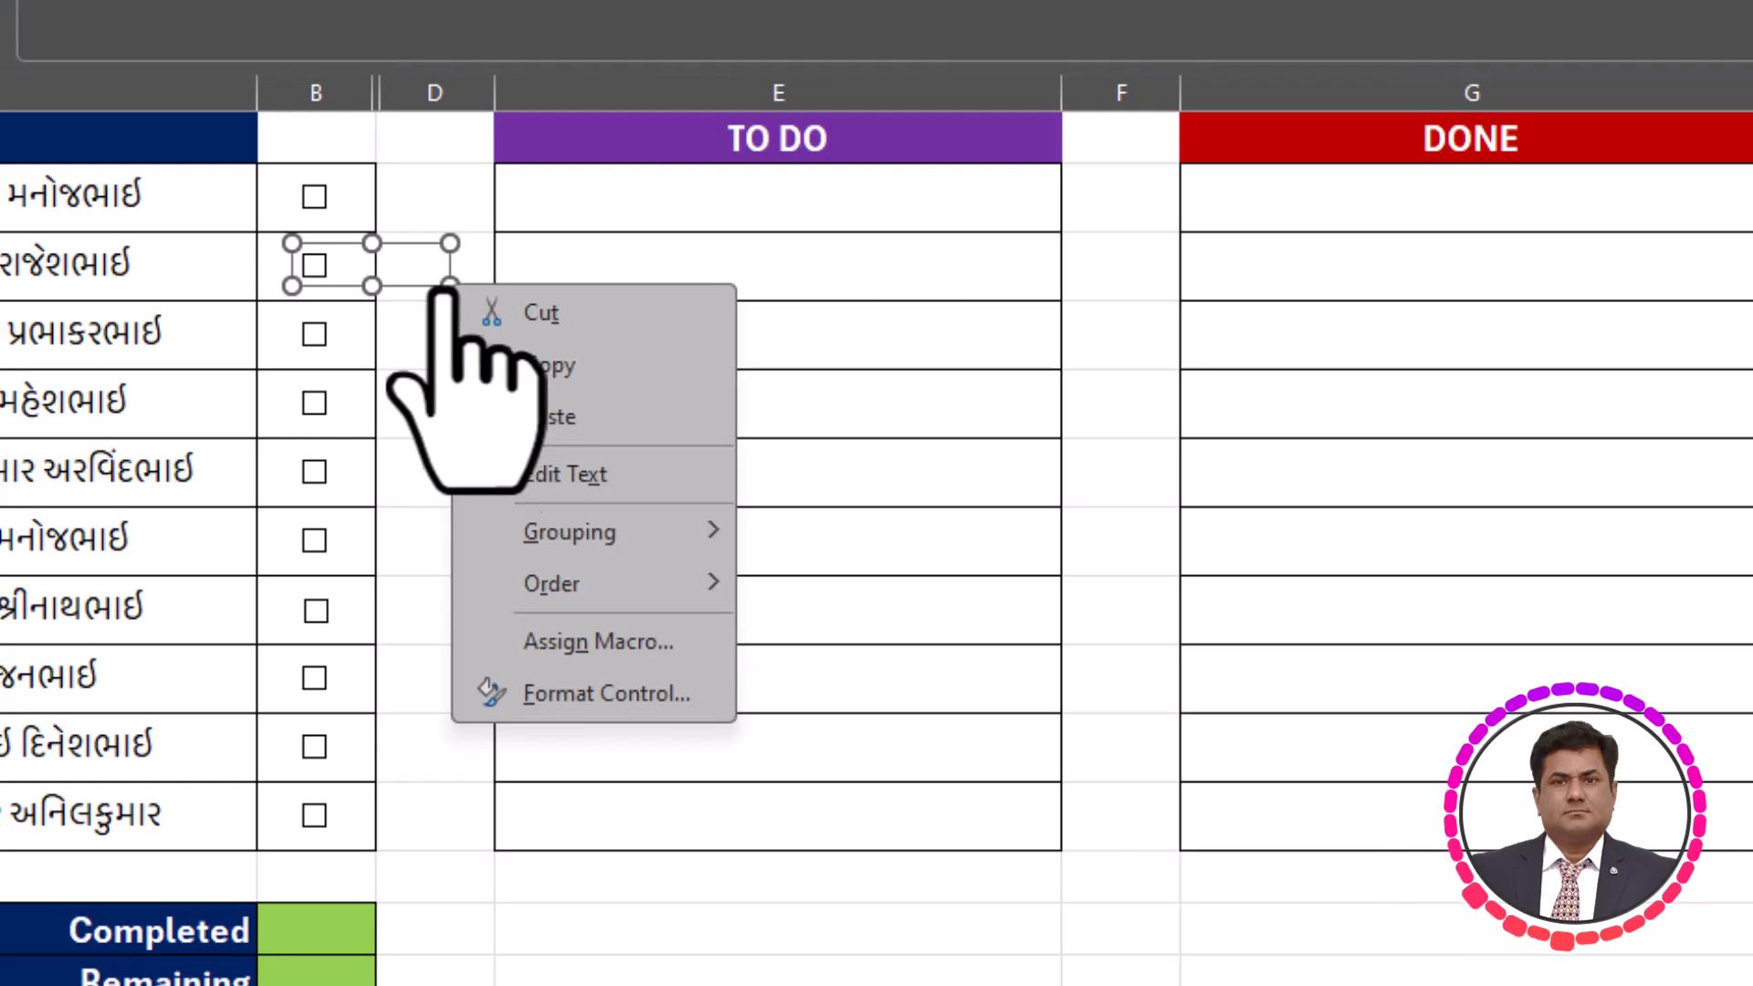
pyautogui.click(584, 696)
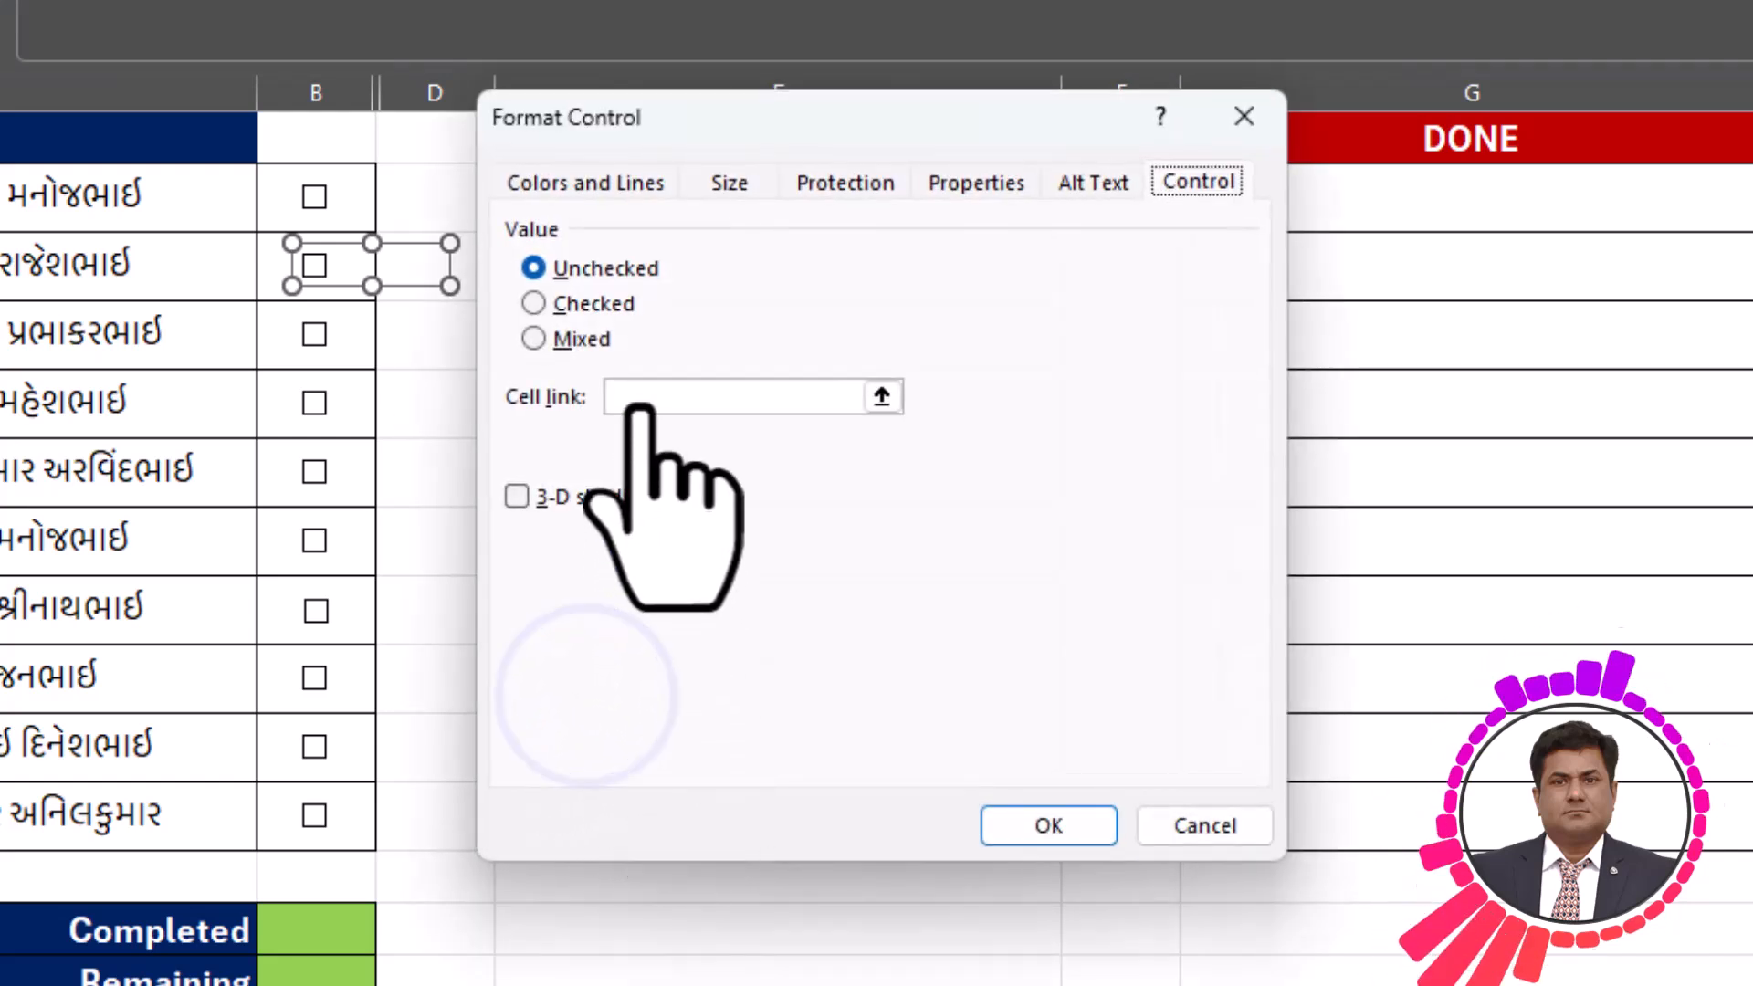
pyautogui.click(266, 265)
pyautogui.click(1088, 827)
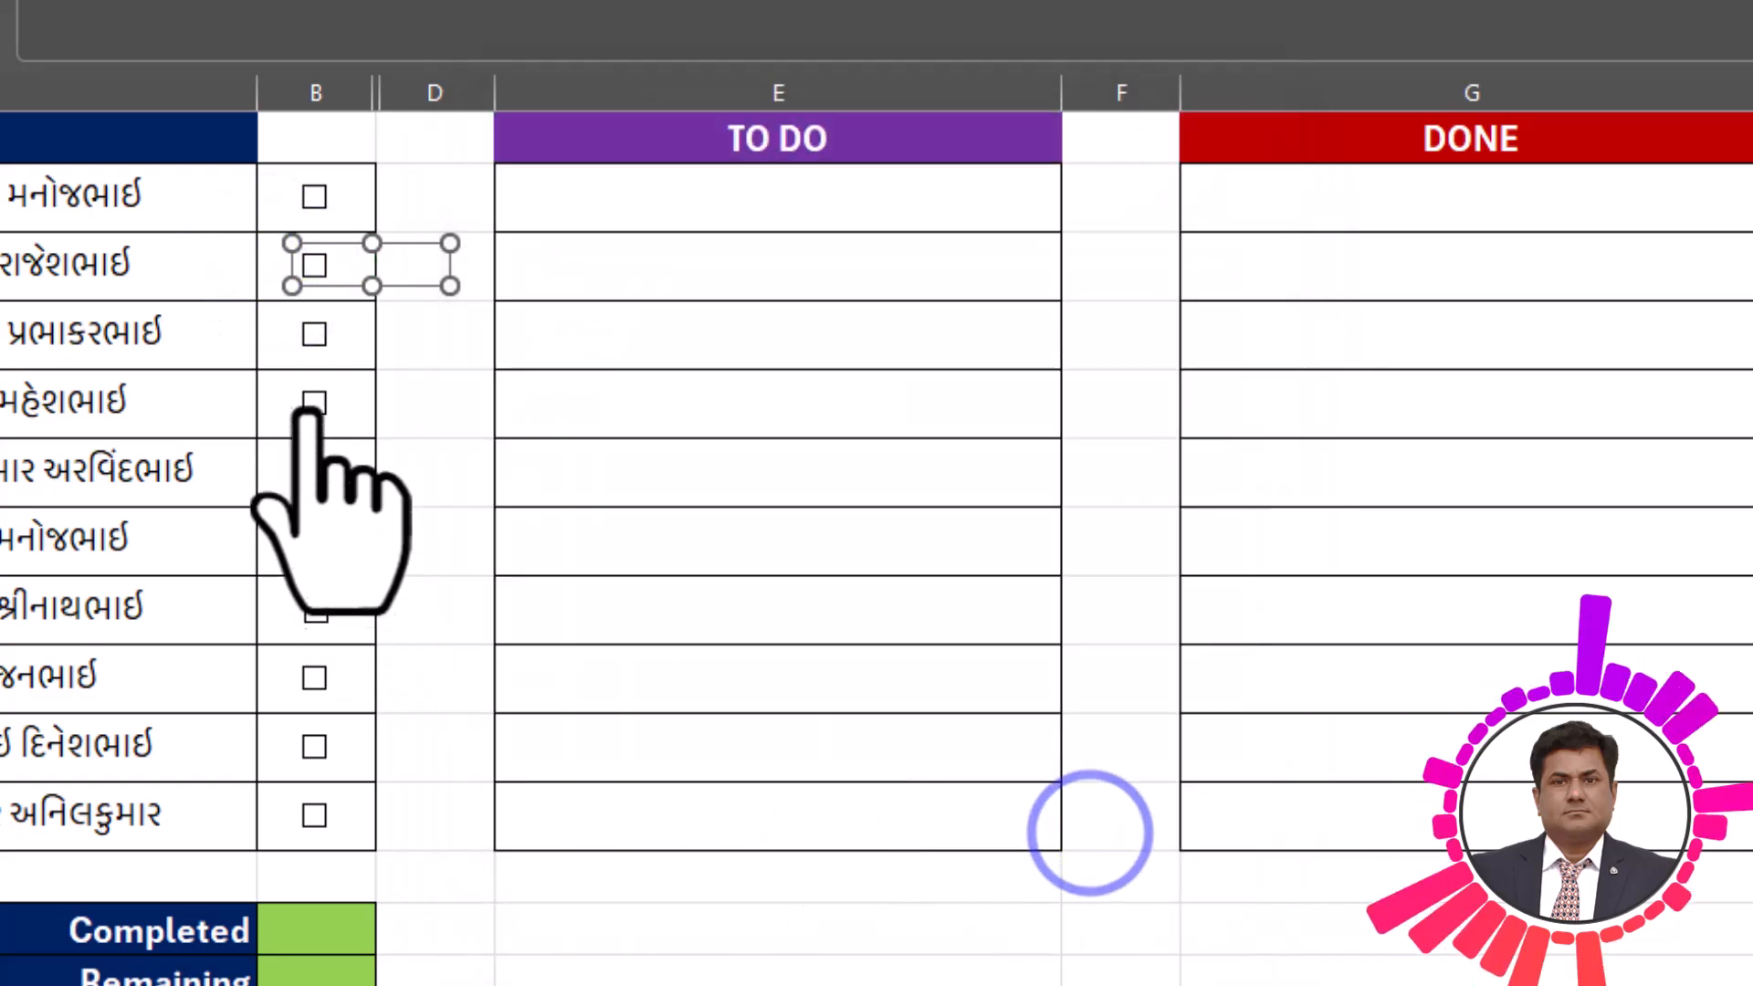
# Select only the check box beside list item 3 and link it to cell $B$4.
pyautogui.keyDown('ctrl'); pyautogui.click(314, 334); pyautogui.keyUp('ctrl')
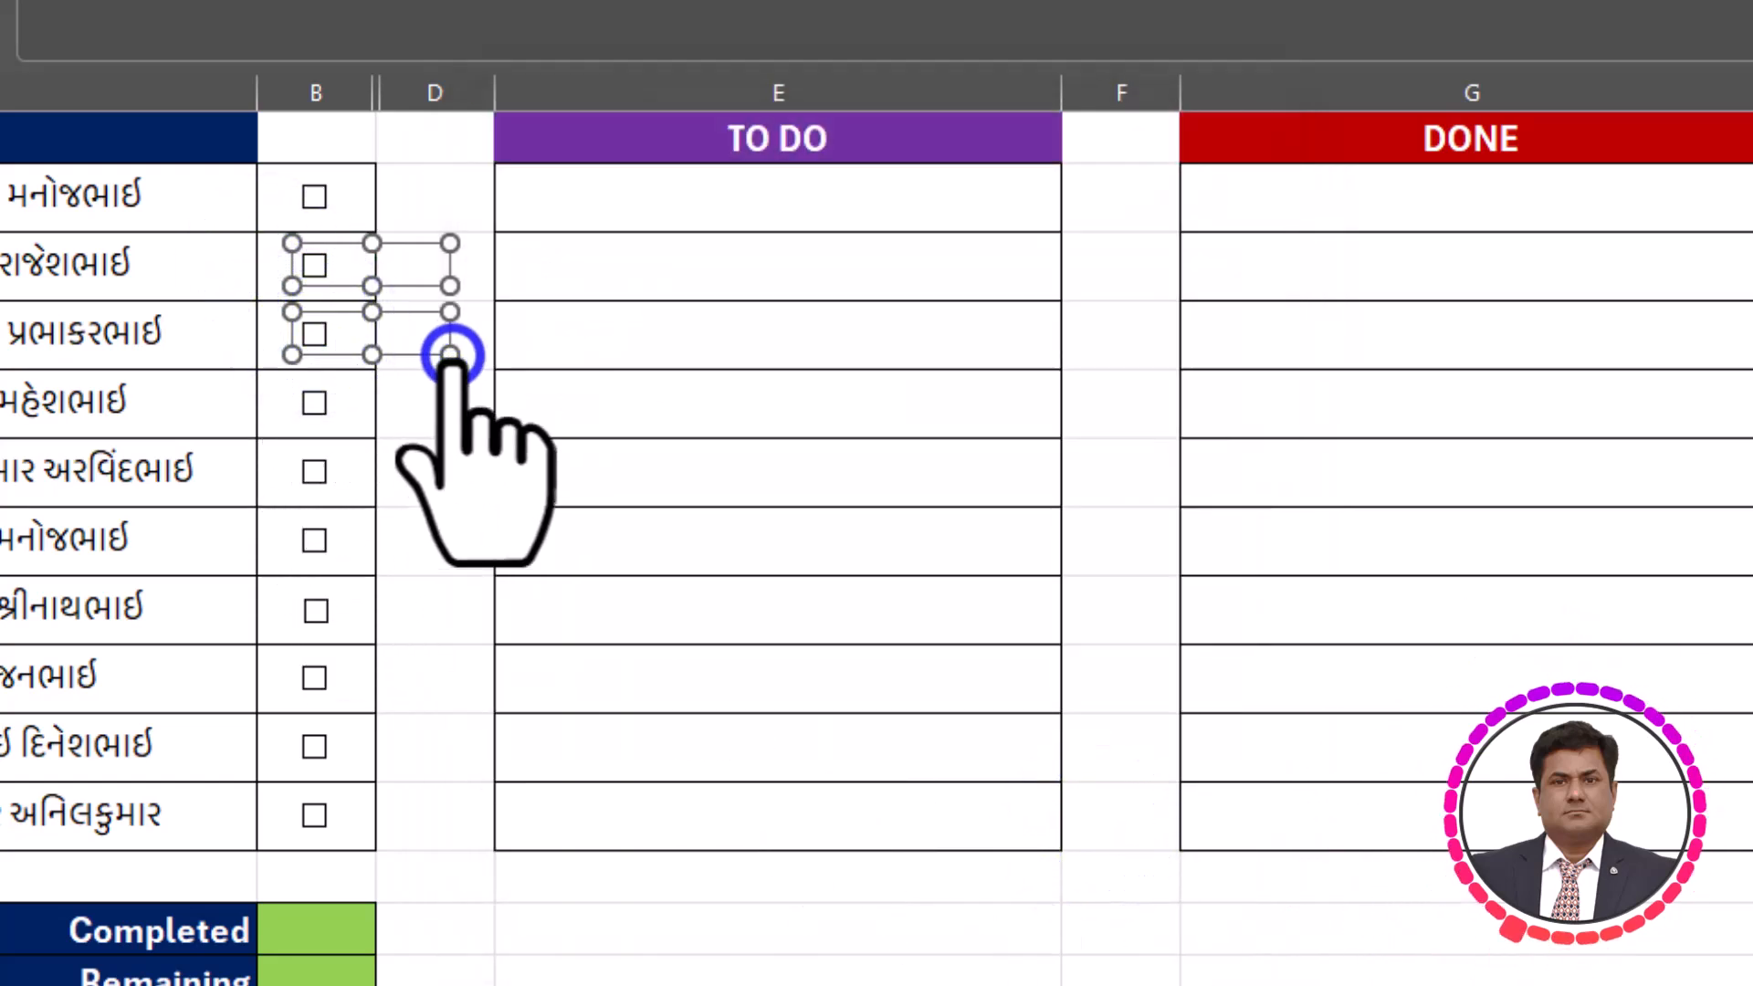
pyautogui.click(444, 183)
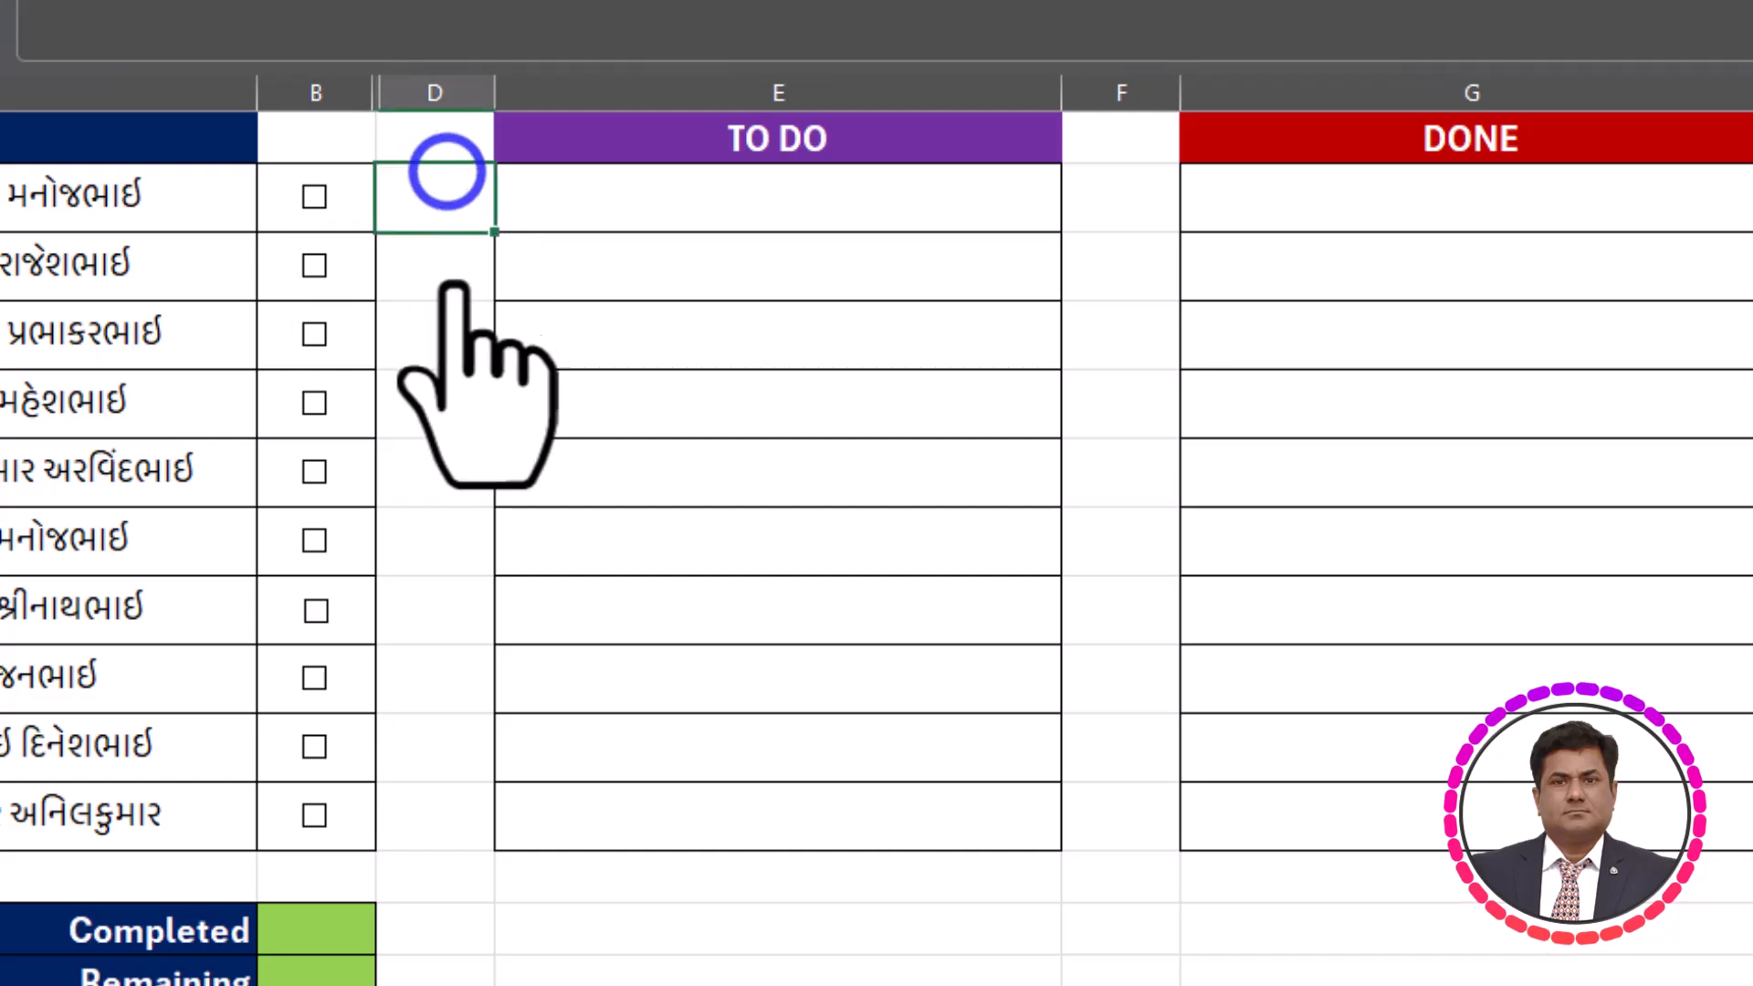
pyautogui.keyDown('ctrl'); pyautogui.click(310, 327); pyautogui.keyUp('ctrl')
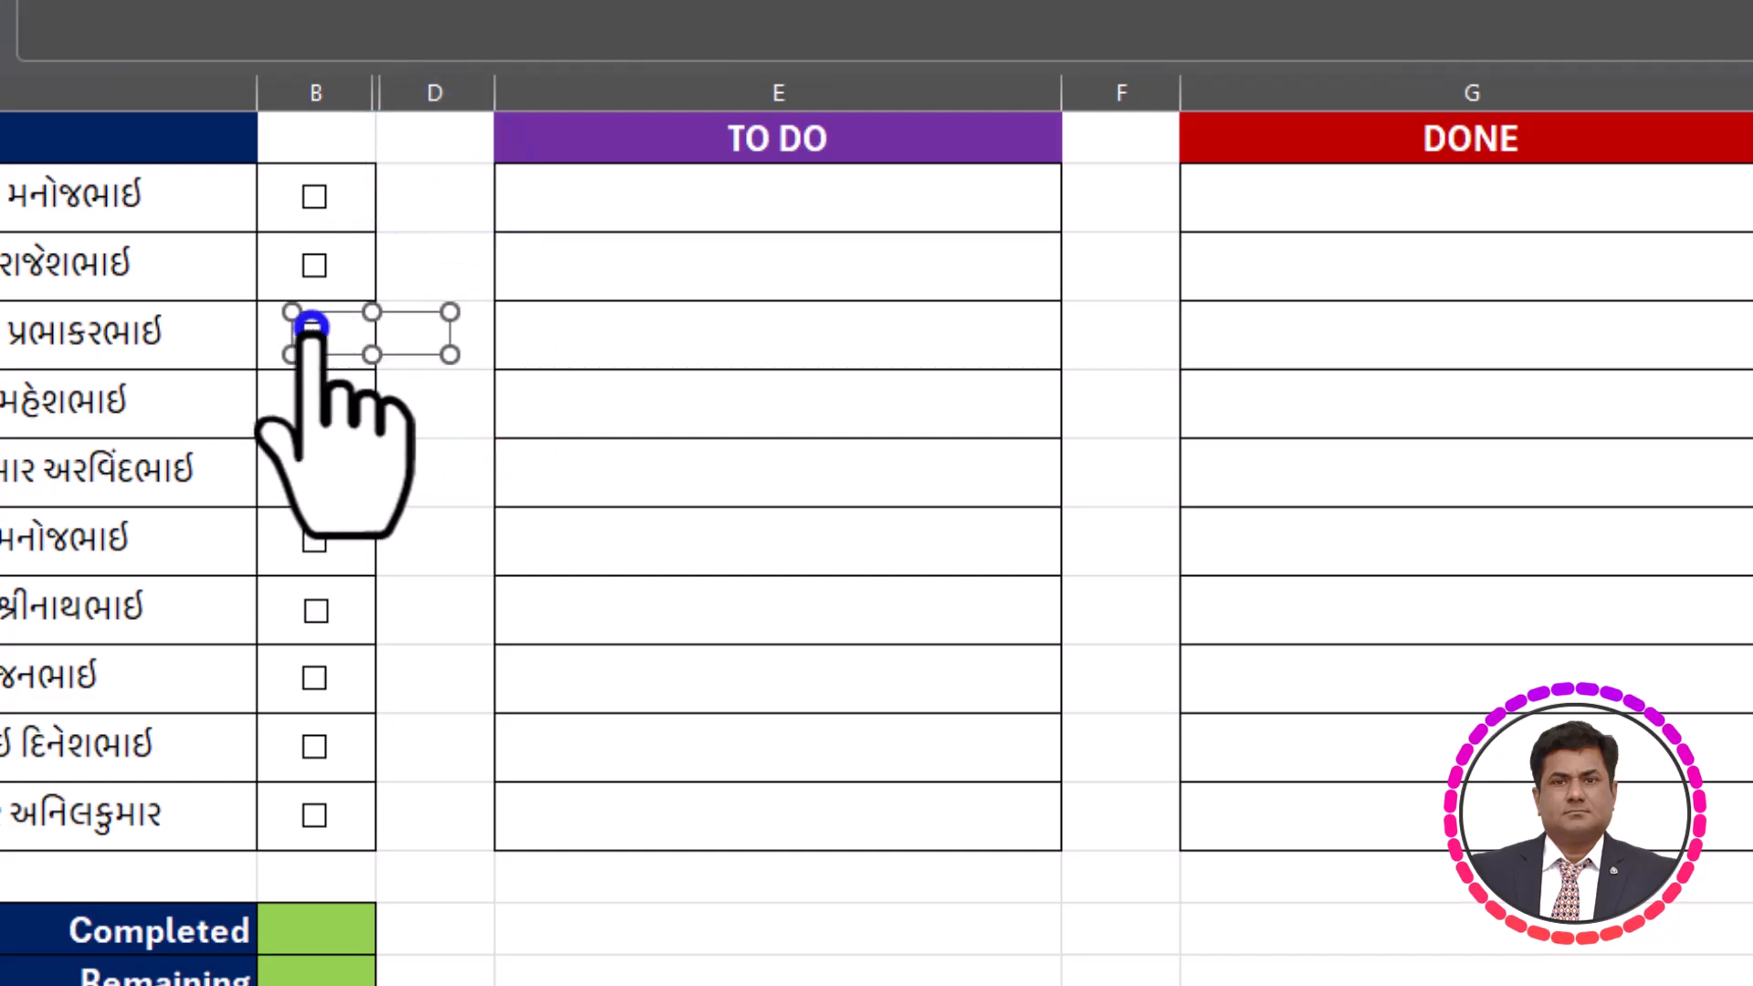
pyautogui.rightClick(448, 363)
pyautogui.click(577, 767)
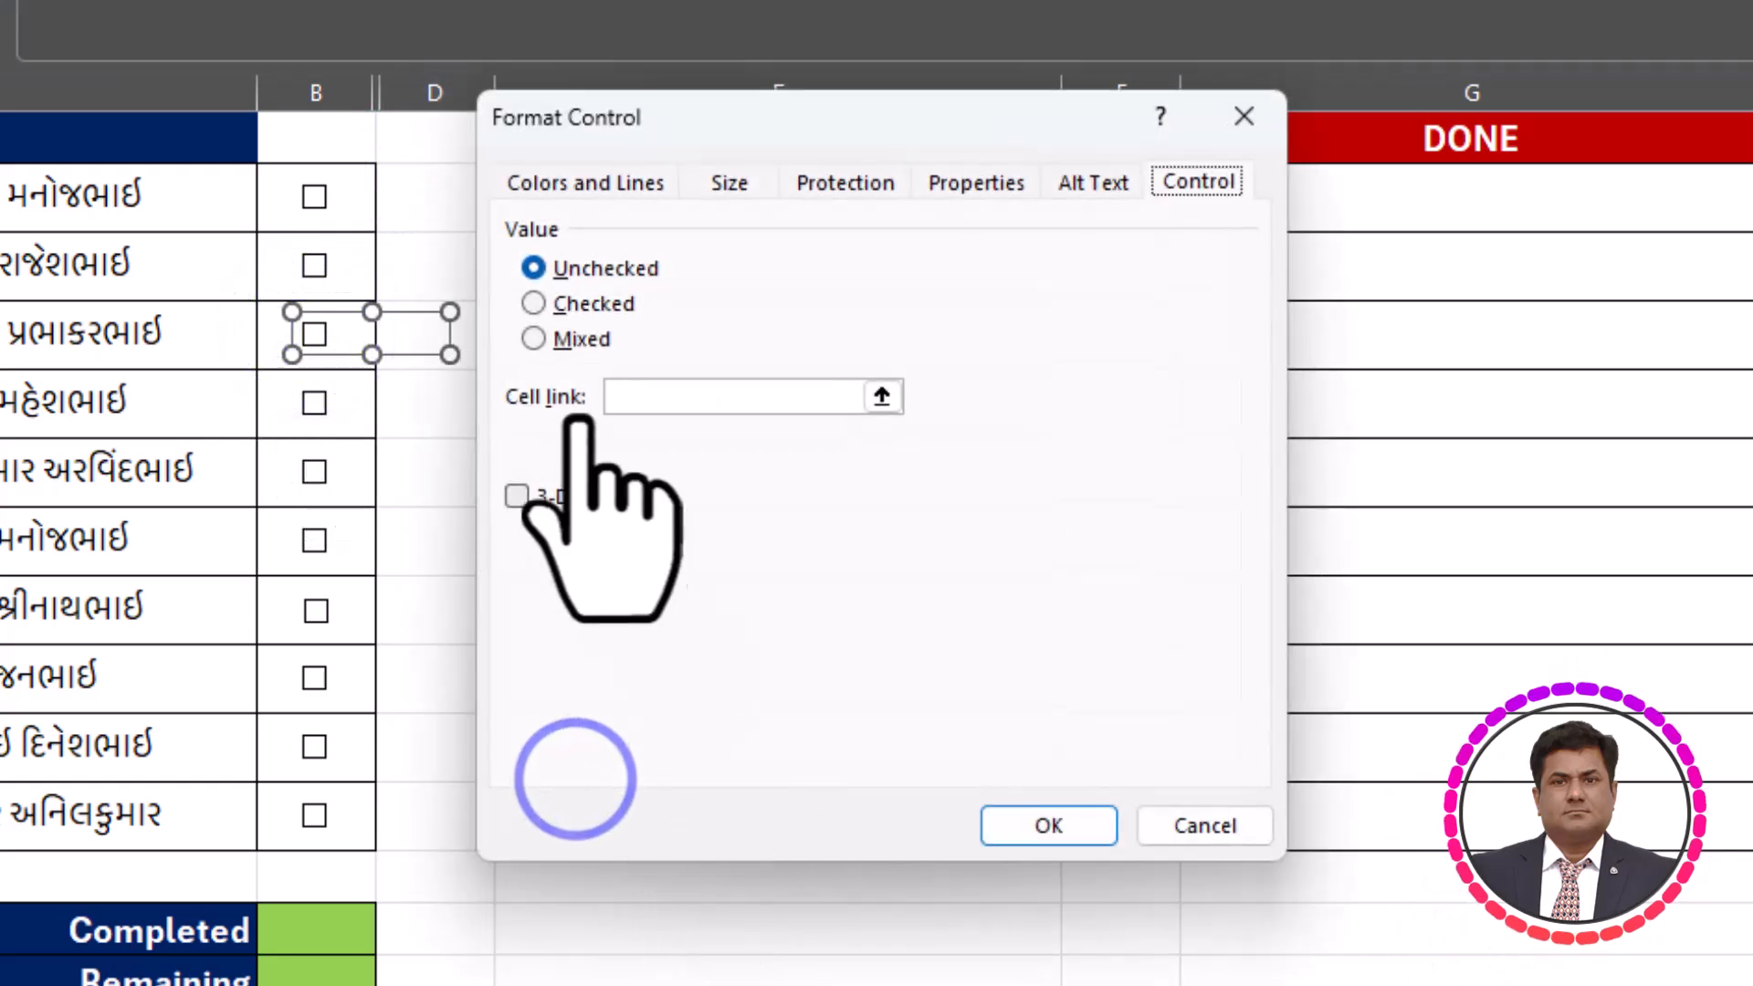
pyautogui.click(656, 396)
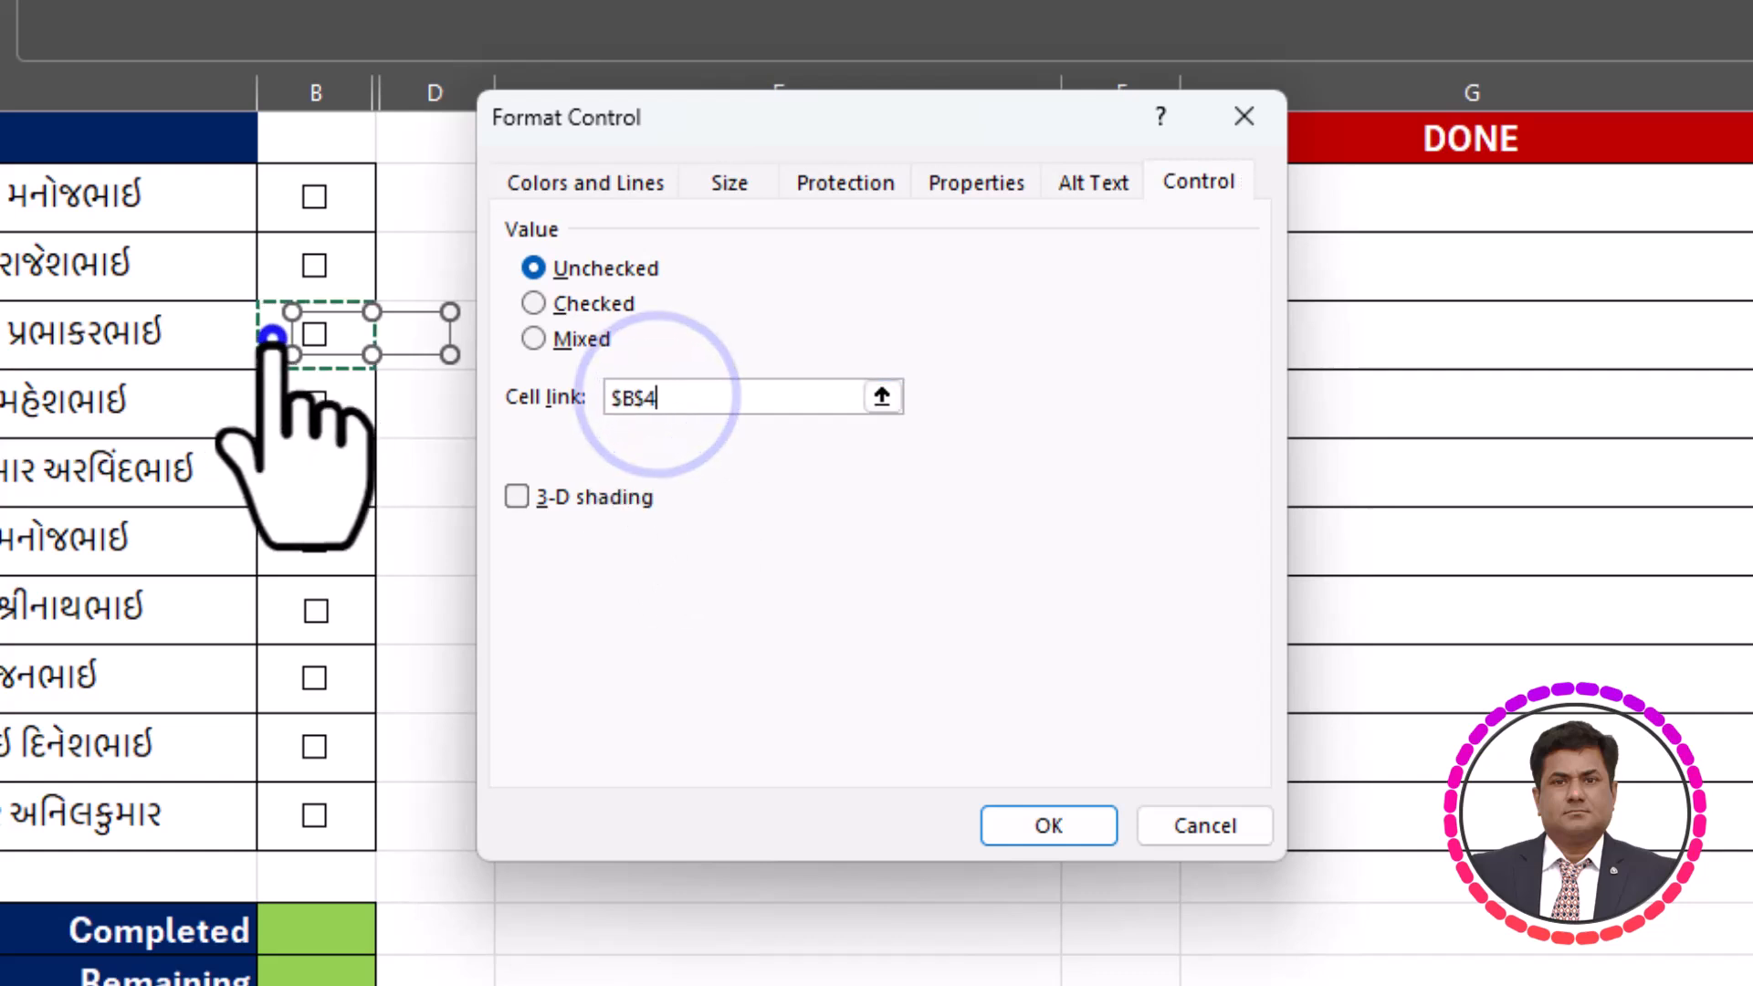
pyautogui.click(1048, 825)
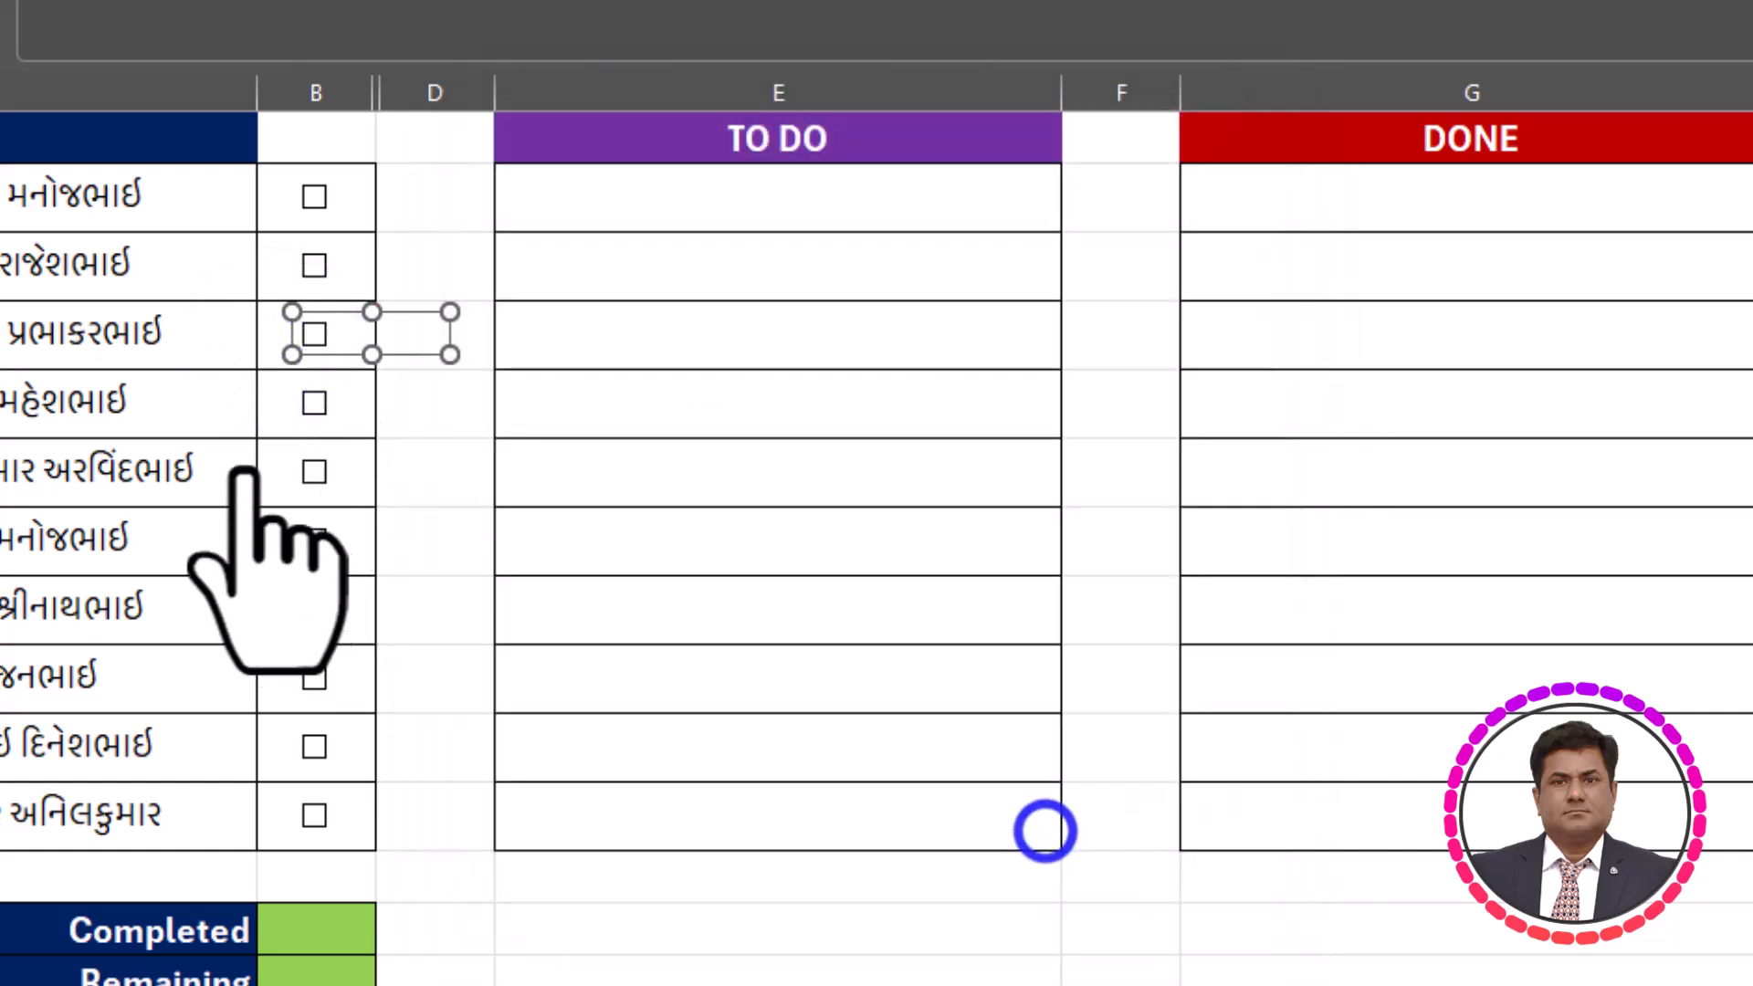
# Link the check box beside list item 4 to cell $B$5.
pyautogui.click(398, 429)
pyautogui.rightClick(450, 423)
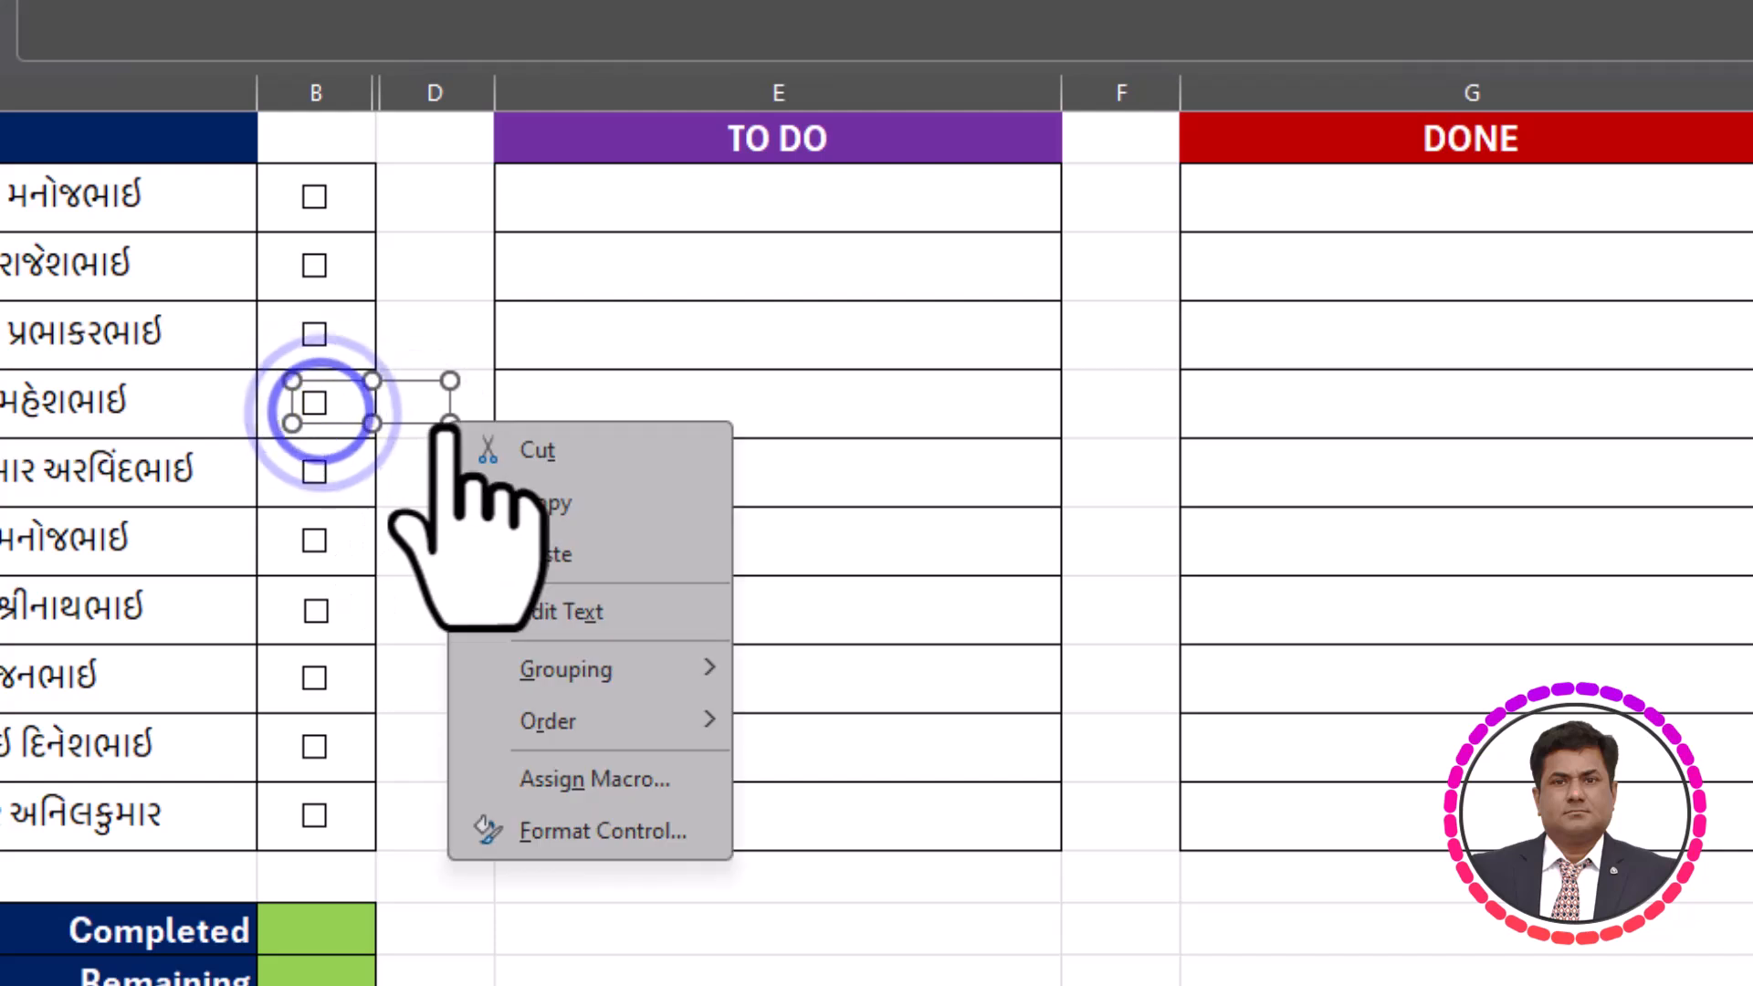
pyautogui.click(567, 827)
pyautogui.click(653, 396)
pyautogui.click(265, 403)
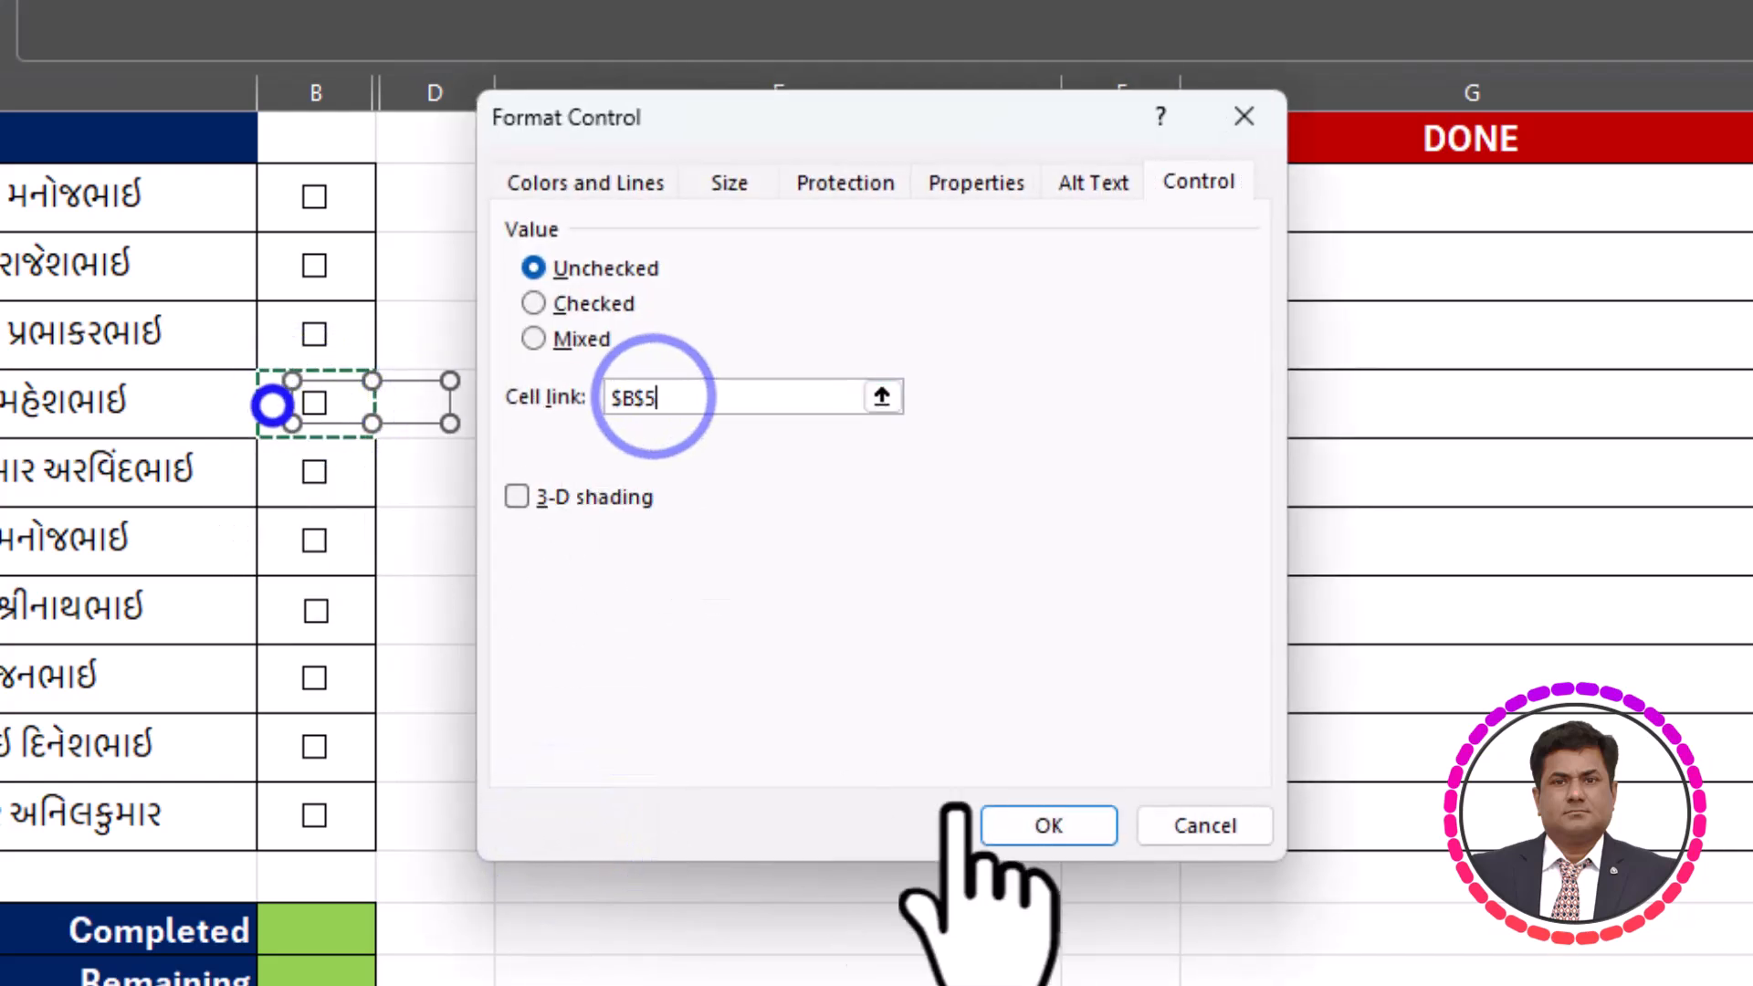
pyautogui.click(1049, 822)
# Link the check box beside list item 5 to the cell it sits in, B6.
pyautogui.click(417, 484)
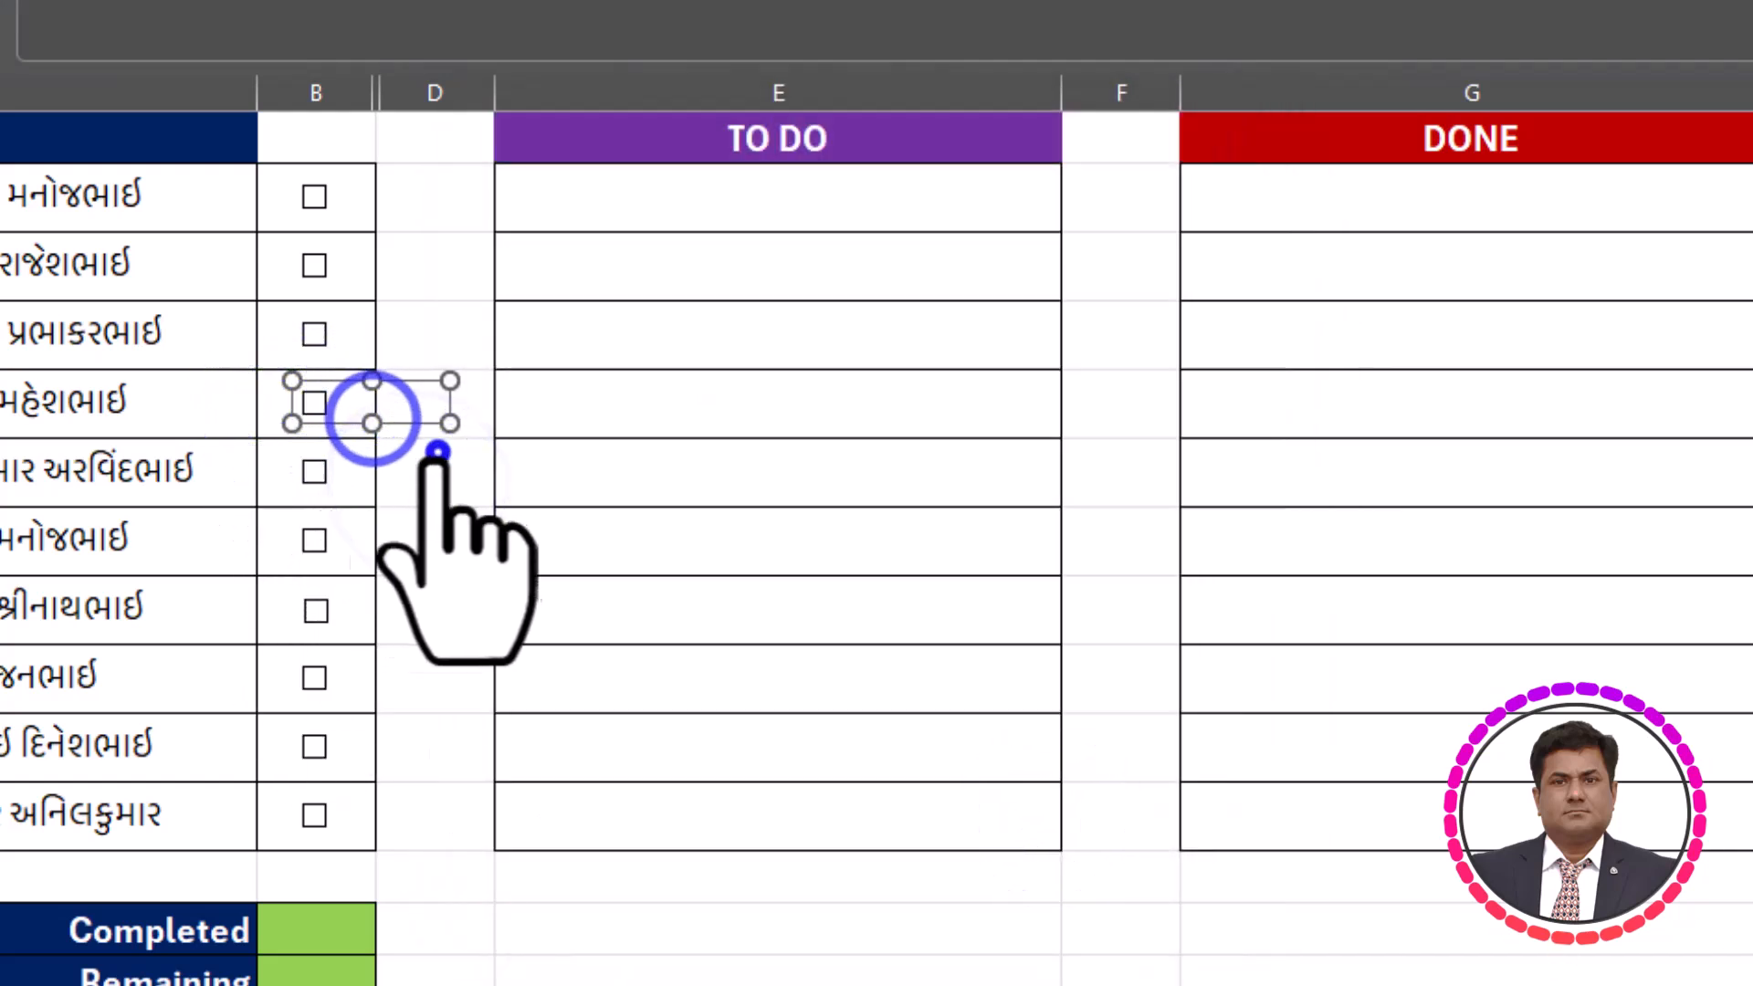
pyautogui.click(520, 387)
pyautogui.click(314, 471)
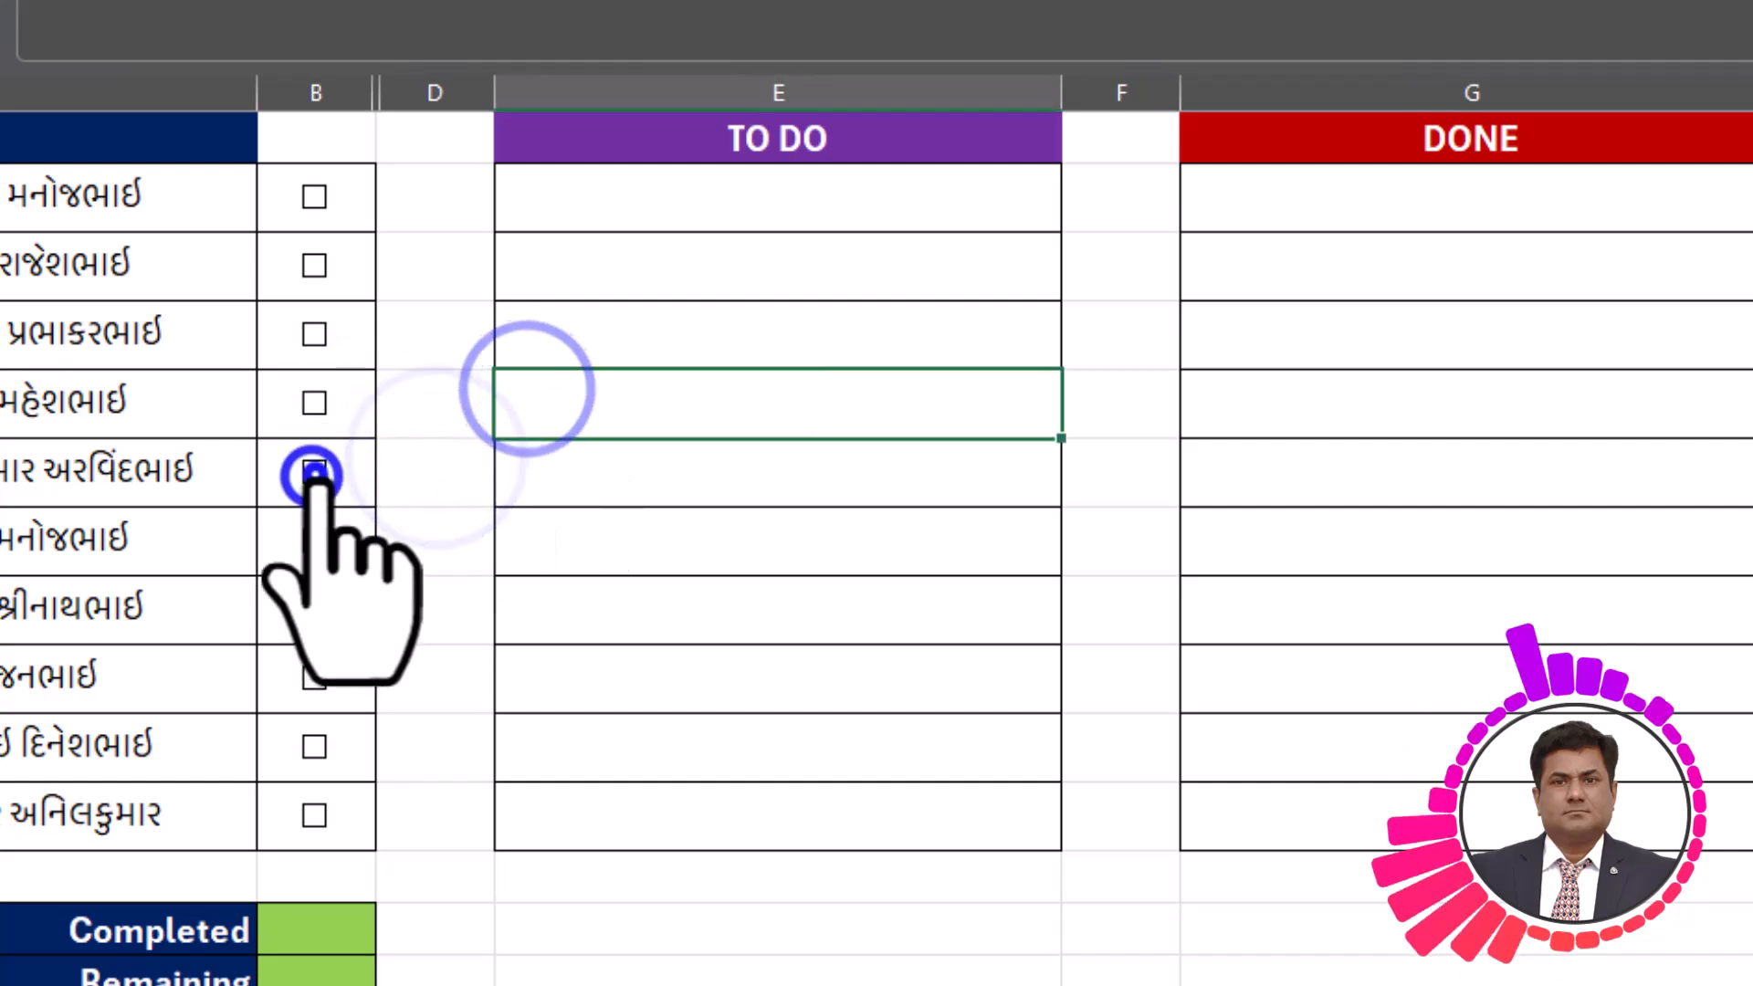
pyautogui.rightClick(314, 471)
pyautogui.click(567, 910)
pyautogui.click(643, 395)
pyautogui.click(265, 474)
pyautogui.click(1027, 823)
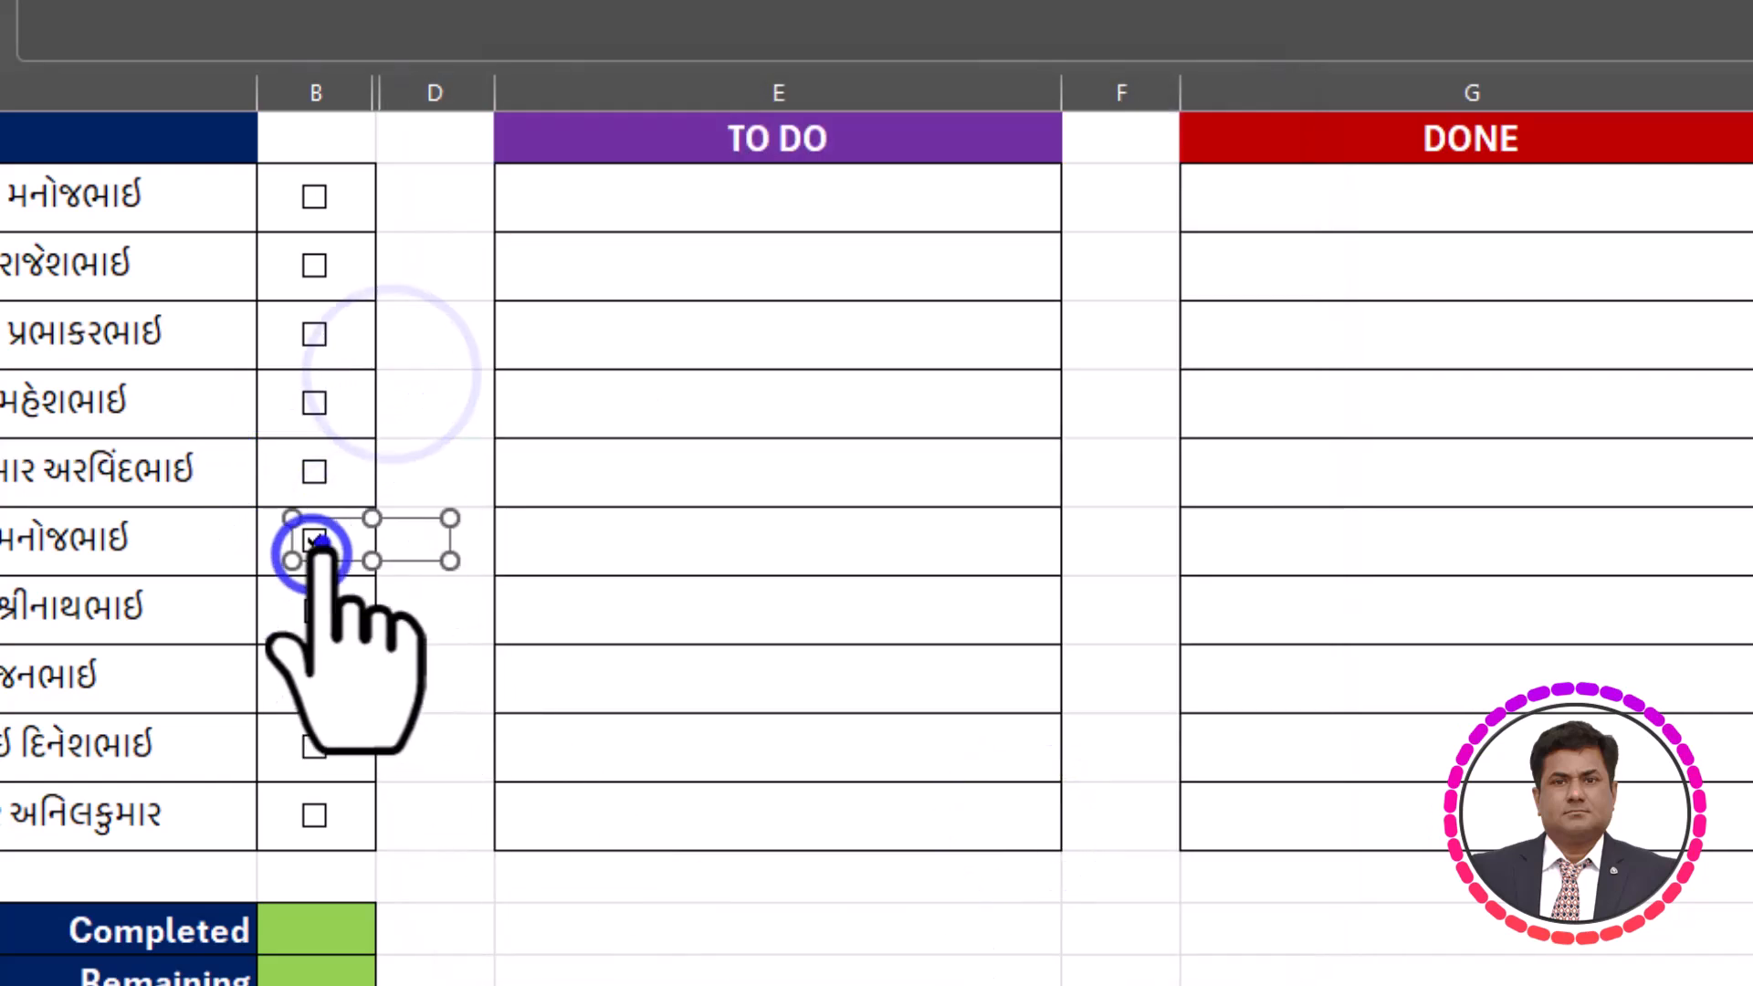
# Link the check box beside list item 6 to the cell beneath it, B7.
pyautogui.rightClick(372, 555)
pyautogui.click(567, 959)
pyautogui.click(653, 394)
pyautogui.click(267, 545)
pyautogui.click(1041, 827)
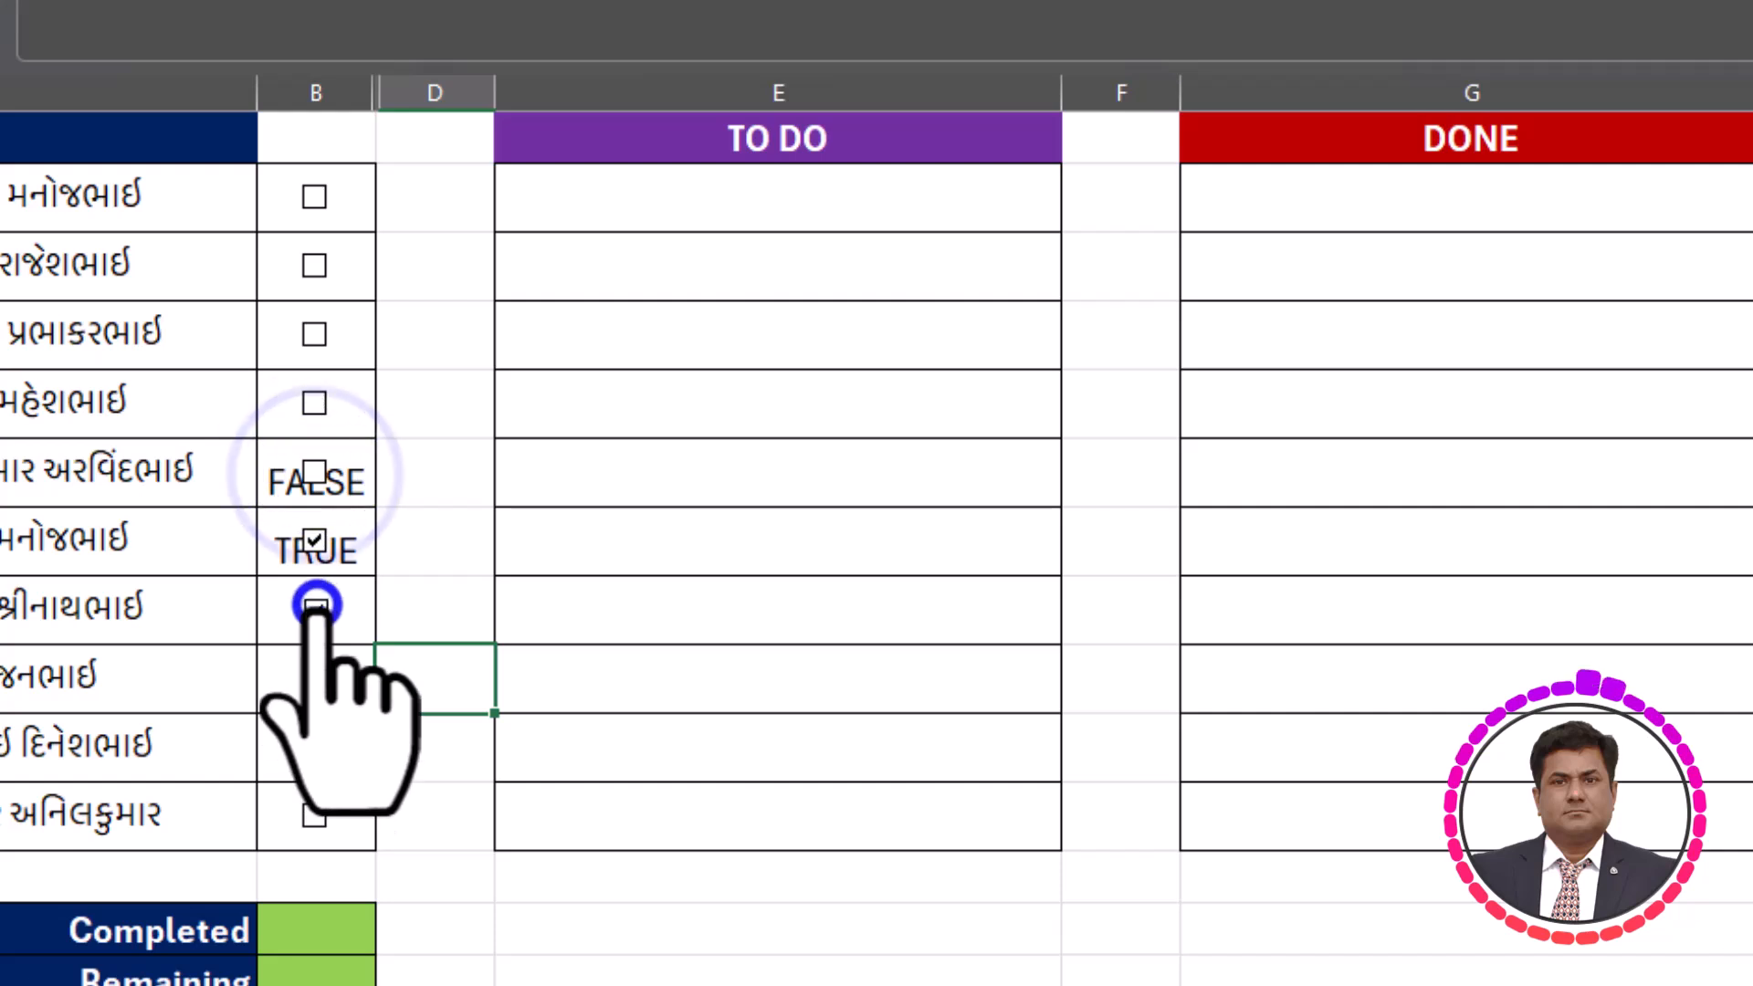
# Set cell B8 as the cell link of the check box beside list item 7.
pyautogui.rightClick(371, 631)
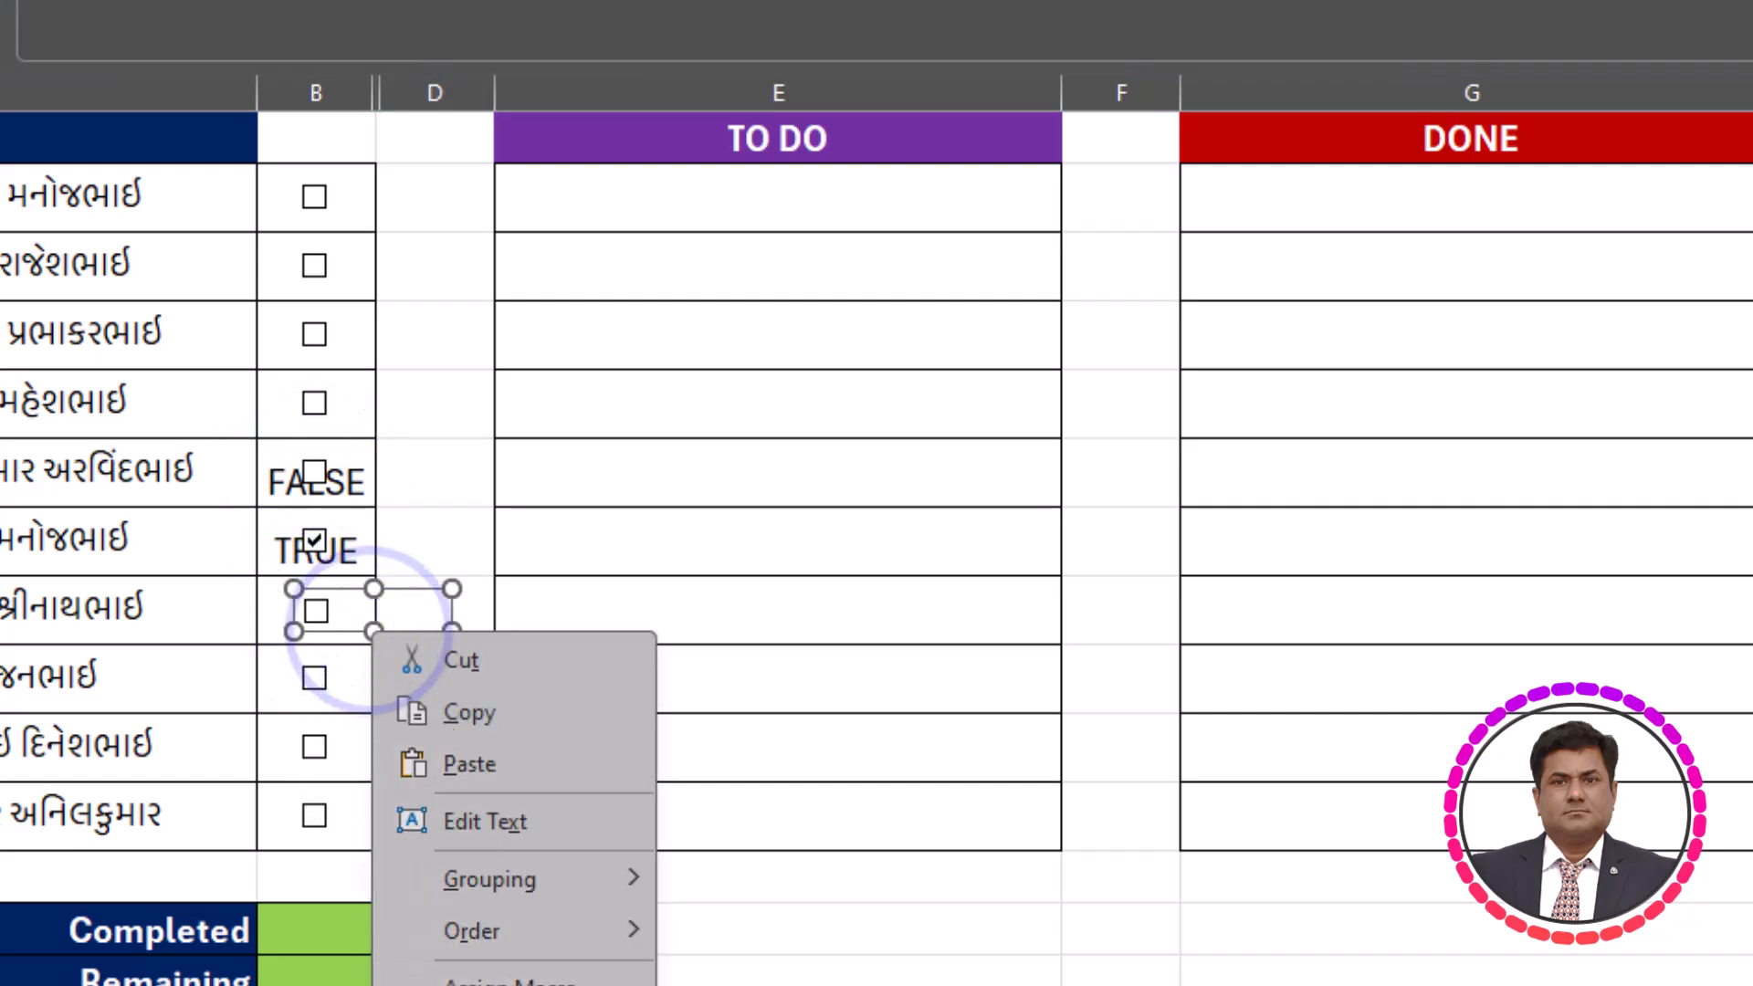
pyautogui.click(512, 984)
pyautogui.click(636, 395)
pyautogui.click(266, 606)
pyautogui.click(1040, 827)
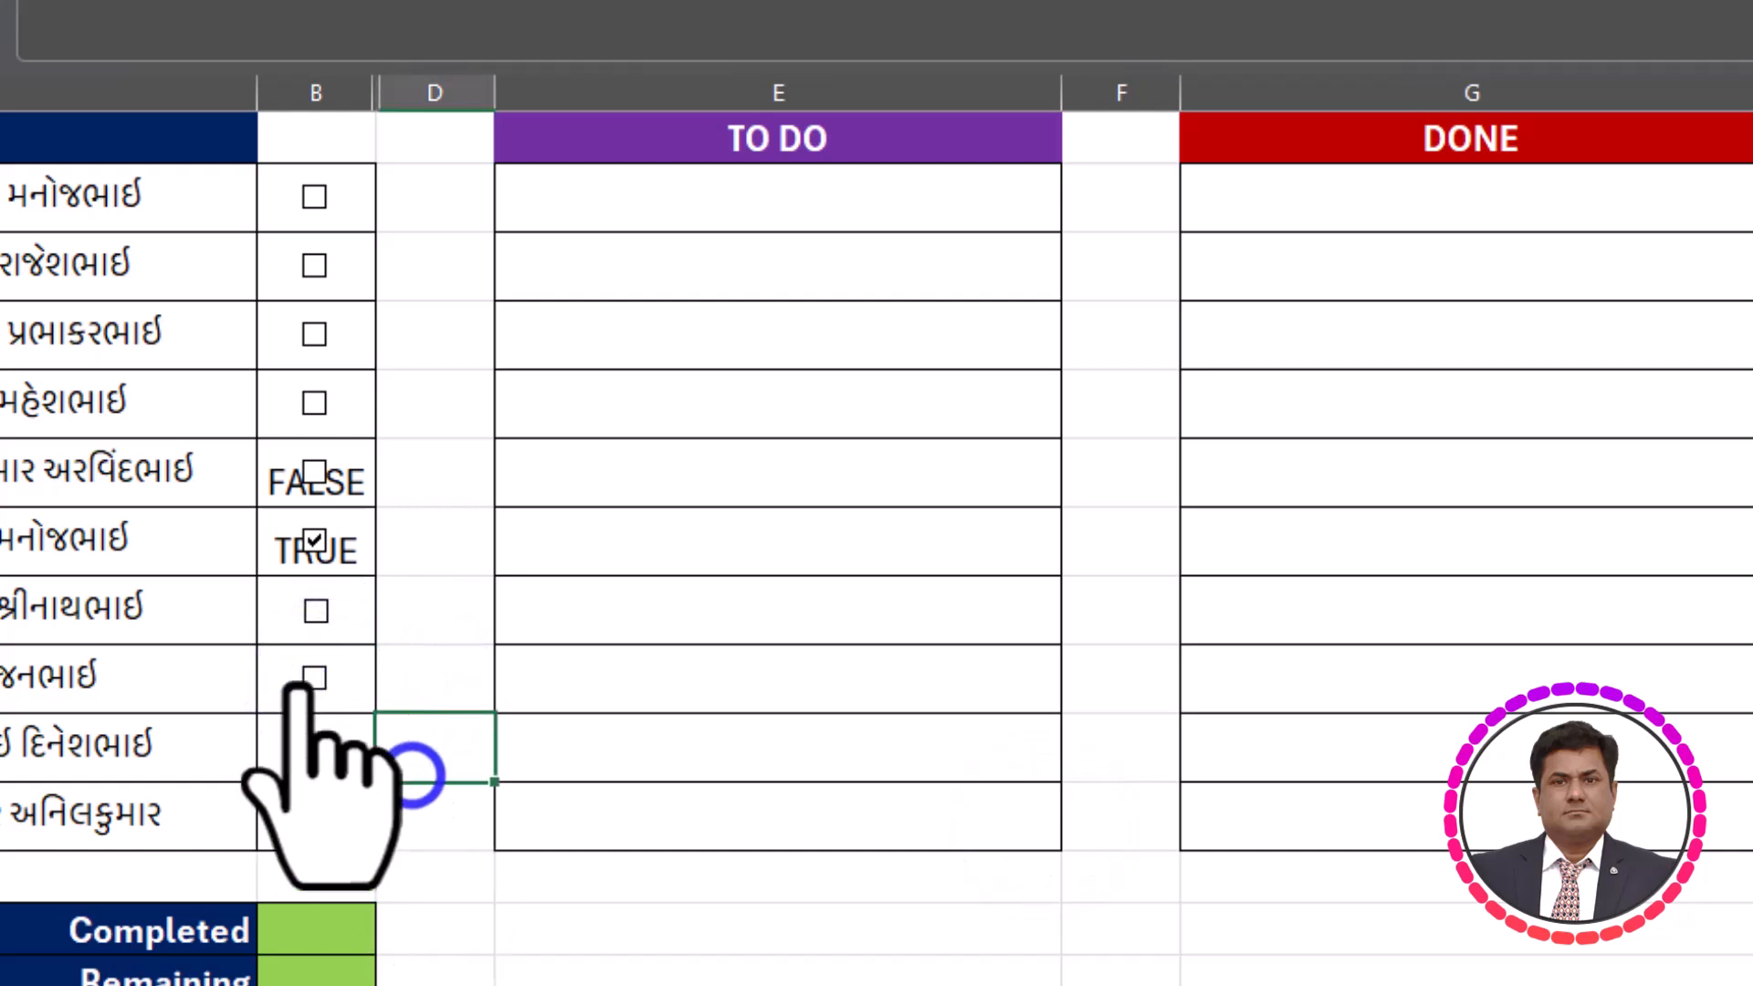
# Link the check box beside list item 8 to its own cell, B9.
pyautogui.rightClick(373, 691)
pyautogui.click(512, 984)
pyautogui.click(651, 391)
pyautogui.click(1051, 822)
pyautogui.click(456, 767)
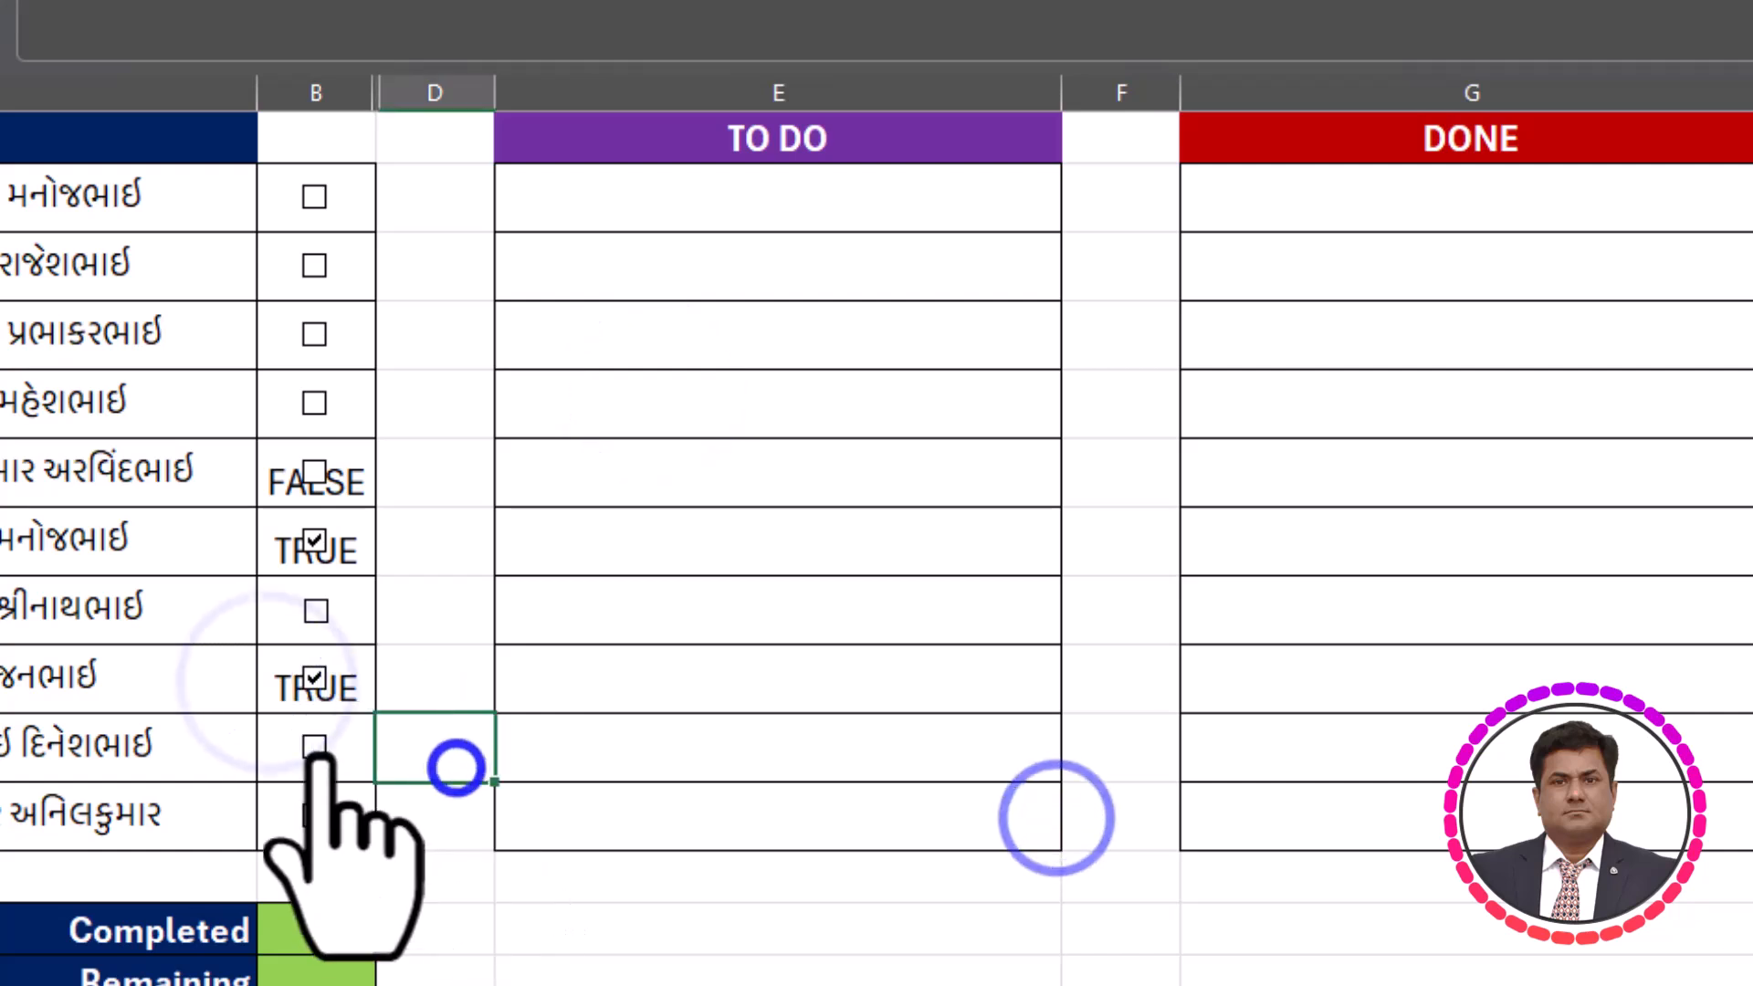
# Link the check box beside list item 9 to the cell it sits in, B10.
pyautogui.keyDown('ctrl'); pyautogui.click(318, 746); pyautogui.keyUp('ctrl')
pyautogui.rightClick(452, 767)
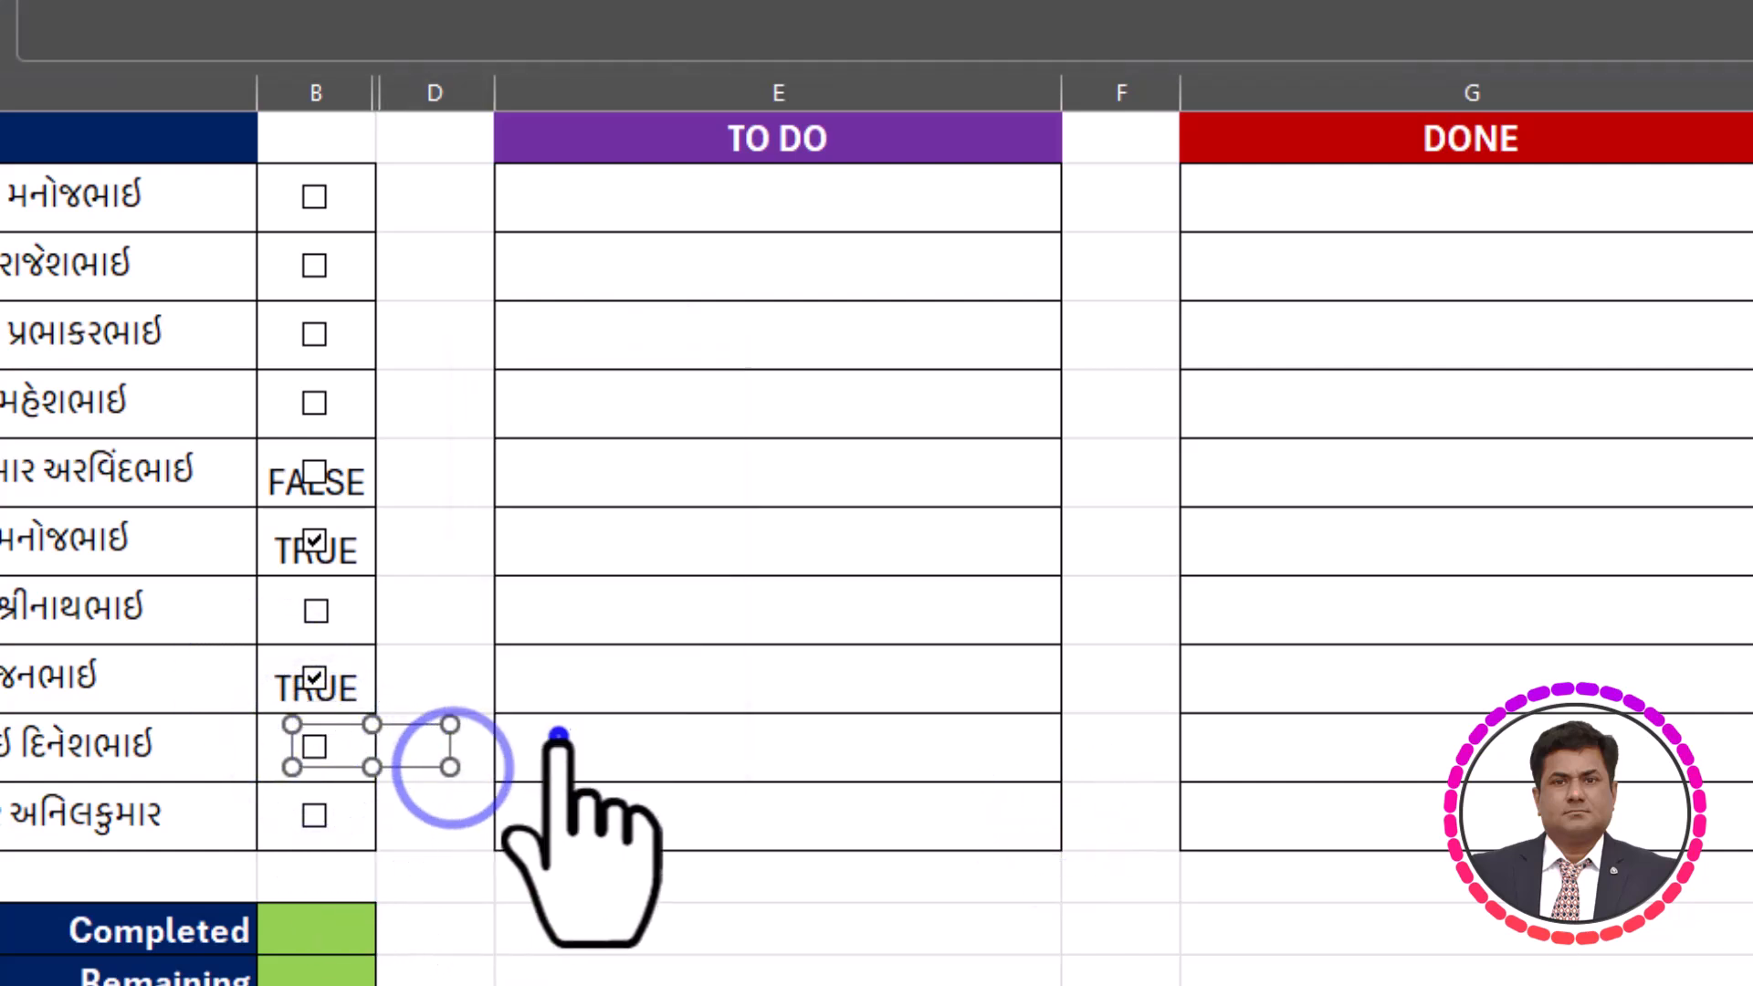
pyautogui.click(579, 735)
pyautogui.click(628, 392)
pyautogui.click(276, 741)
pyautogui.click(1052, 826)
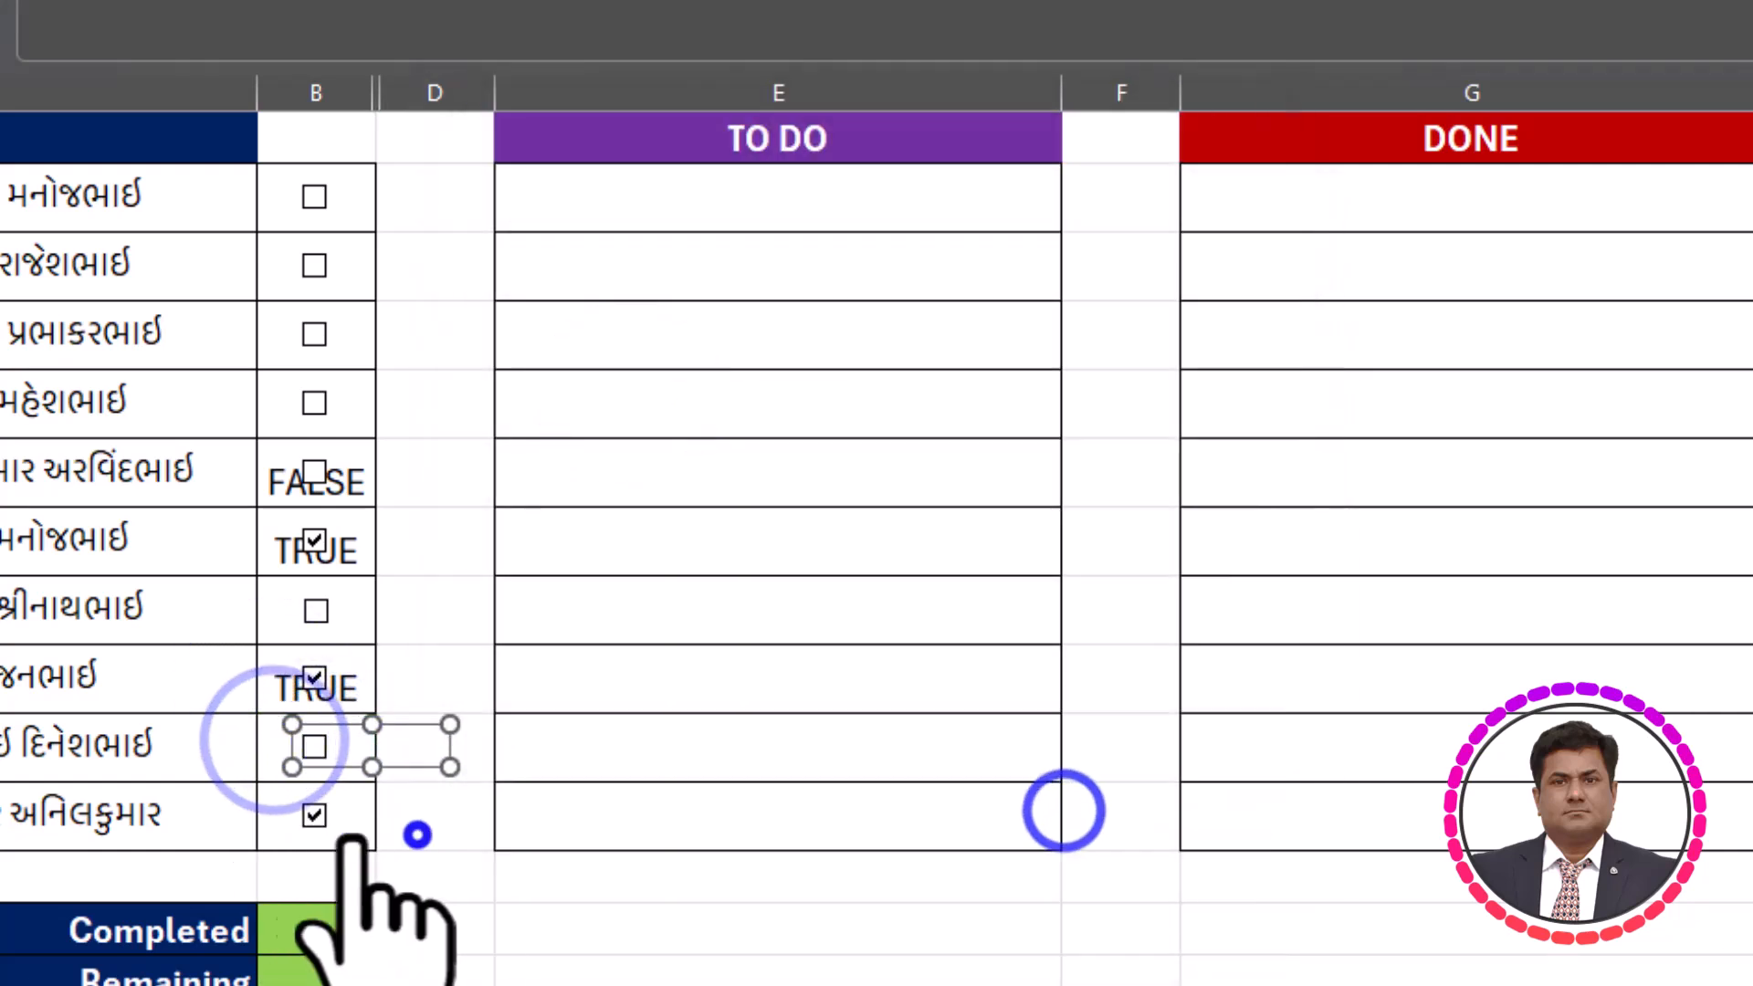
# Link the check box beside list item 10 to cell $B$11.
pyautogui.click(393, 793)
pyautogui.rightClick(457, 833)
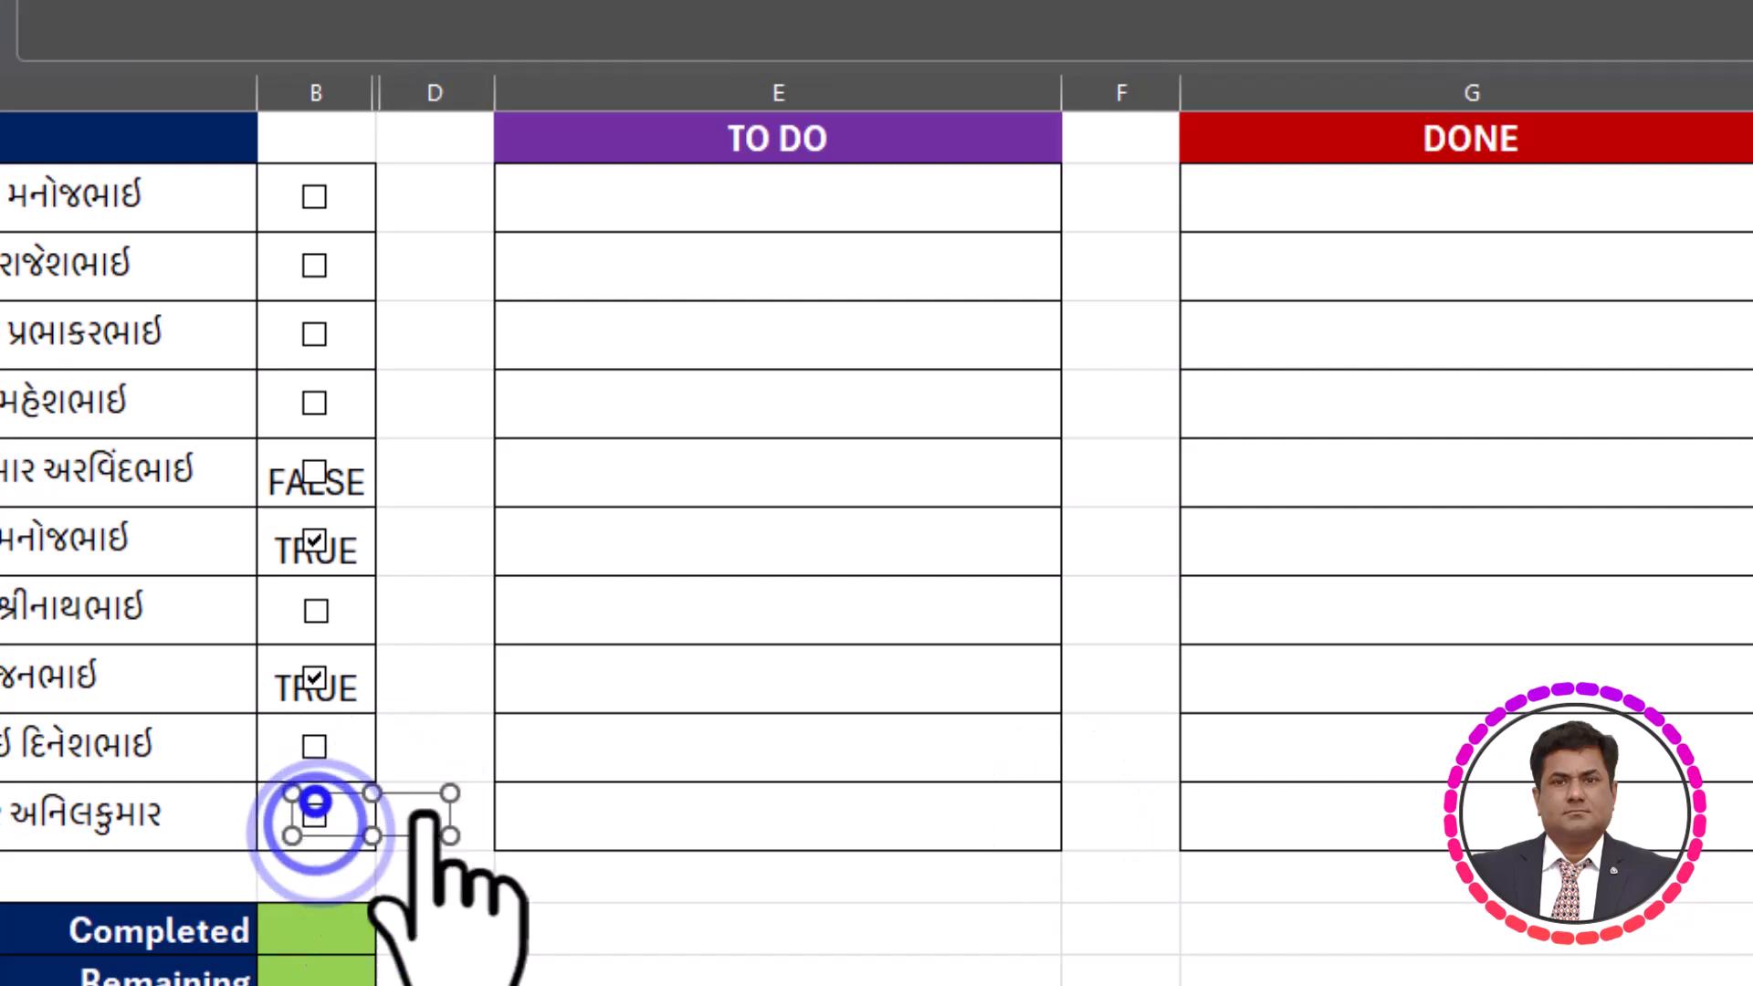
pyautogui.click(575, 808)
pyautogui.click(658, 395)
pyautogui.click(266, 826)
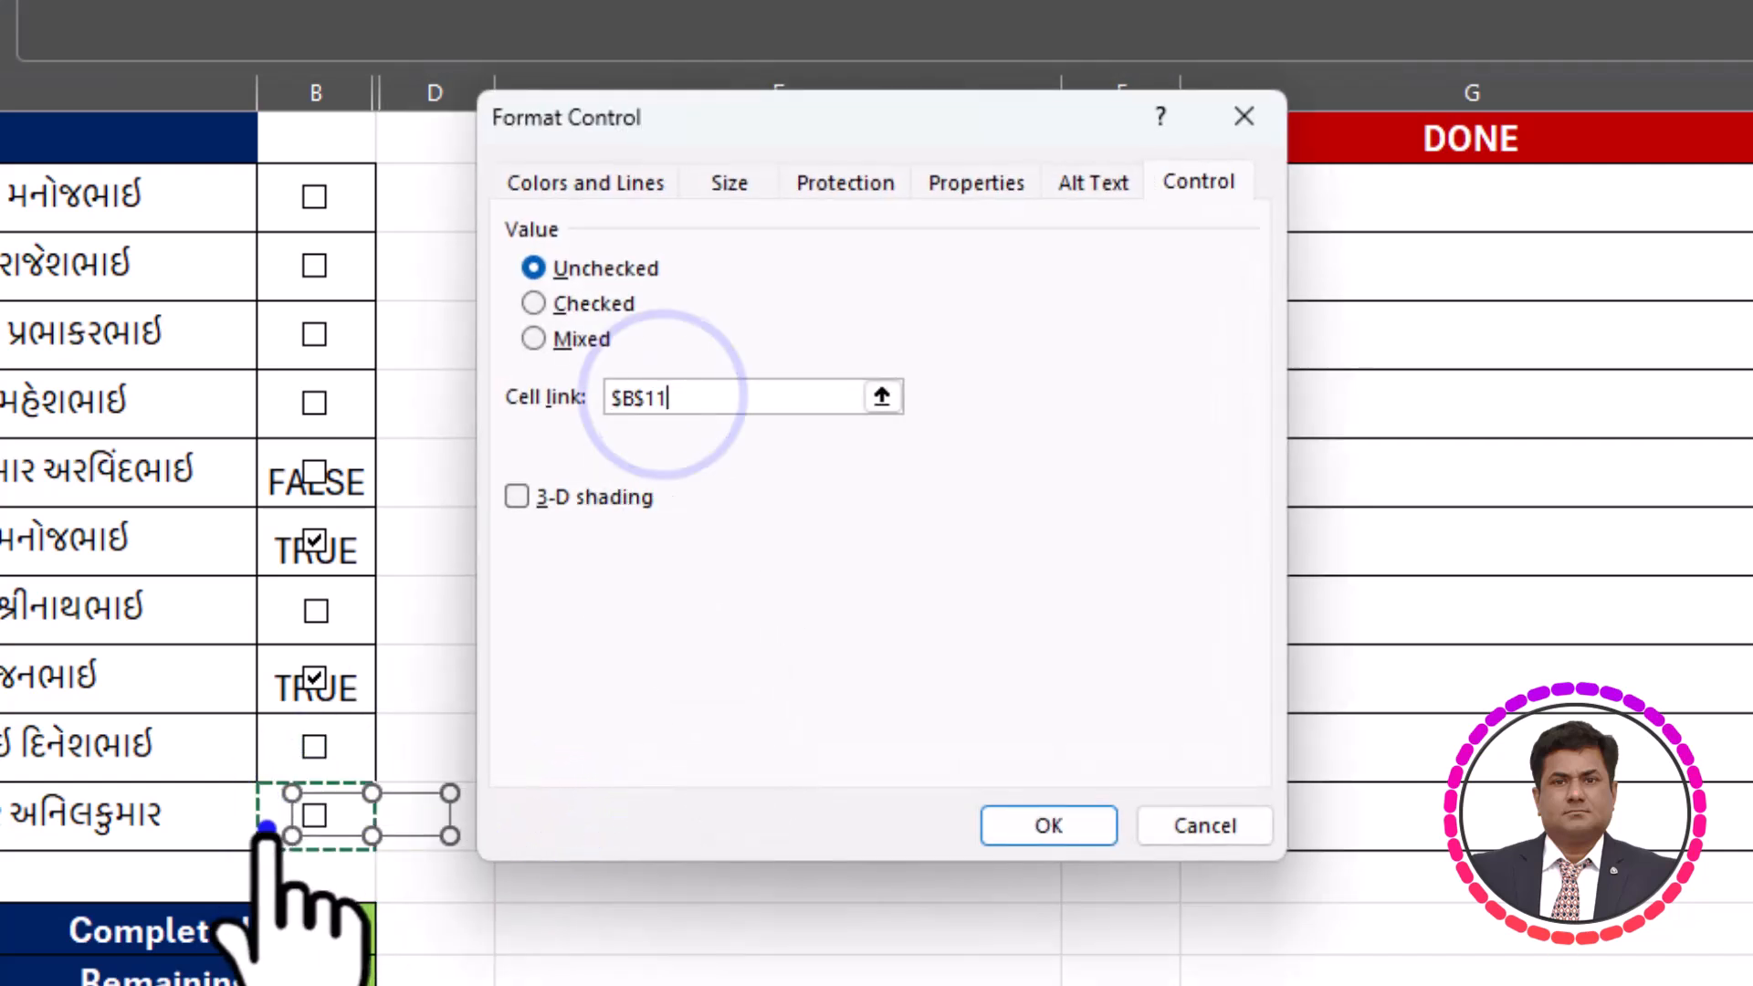
pyautogui.click(1048, 827)
pyautogui.click(406, 721)
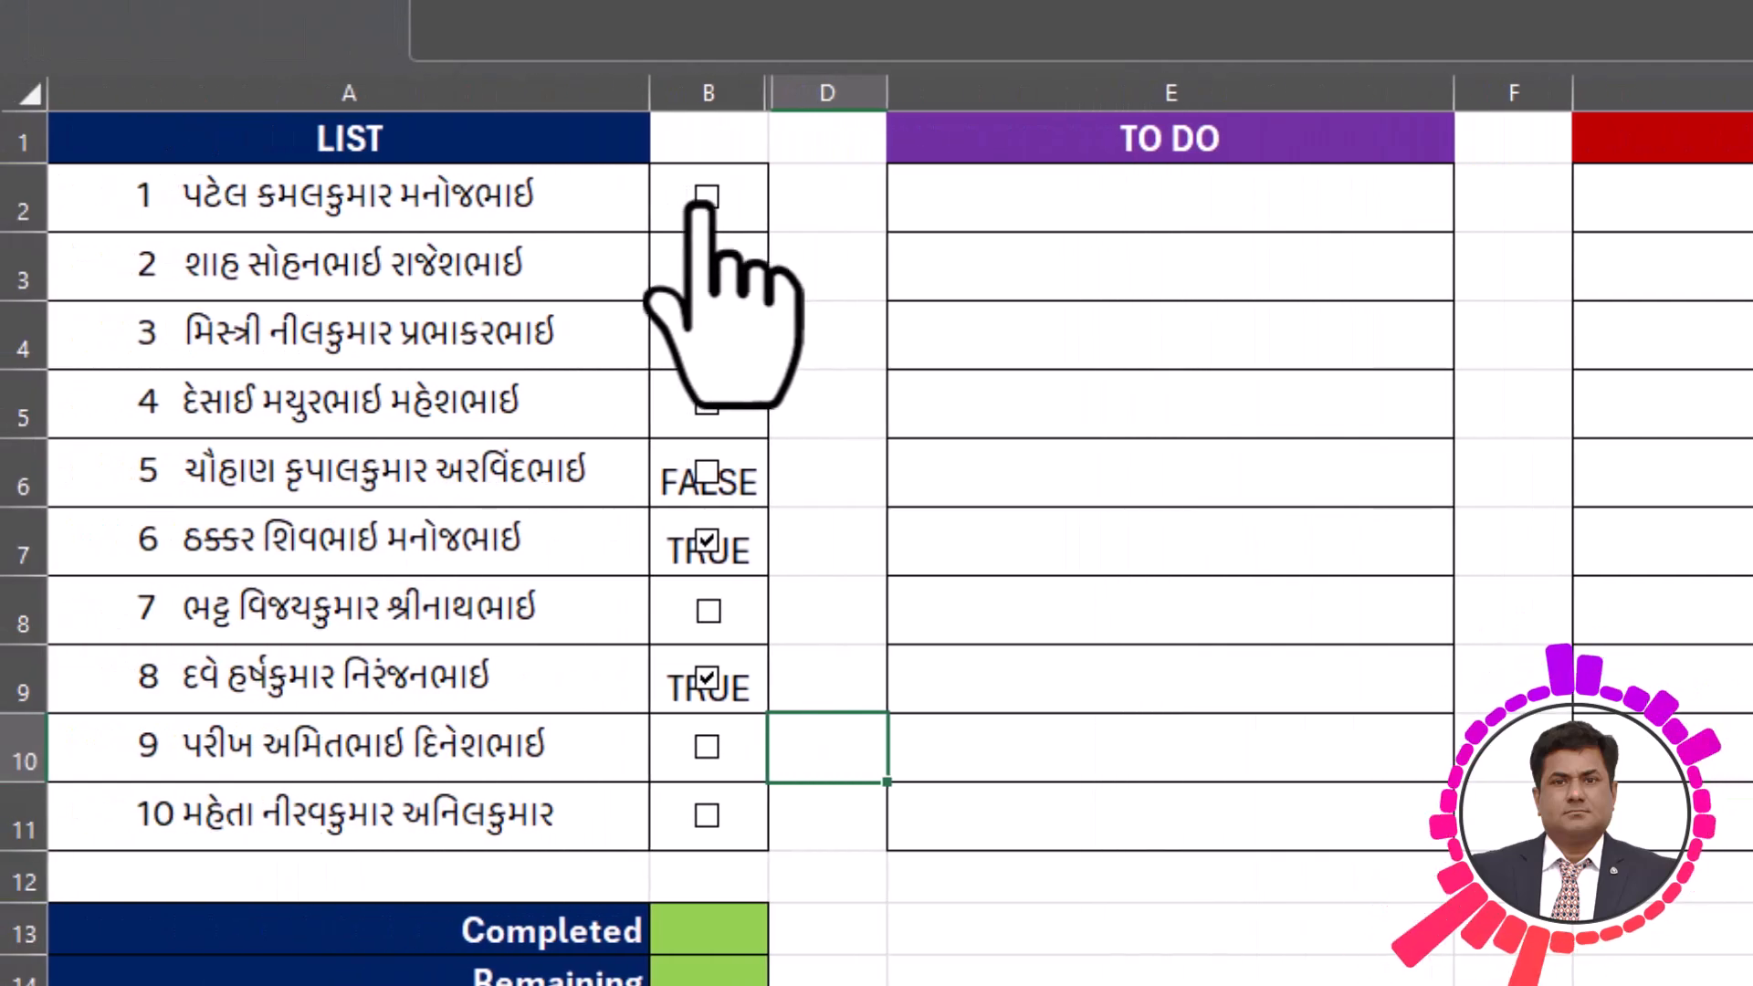
# Toggle the check boxes so every linked cell in B2:B11 holds TRUE or FALSE, leaving items 2, 6, 7 and 8 ticked.
pyautogui.click(702, 195)
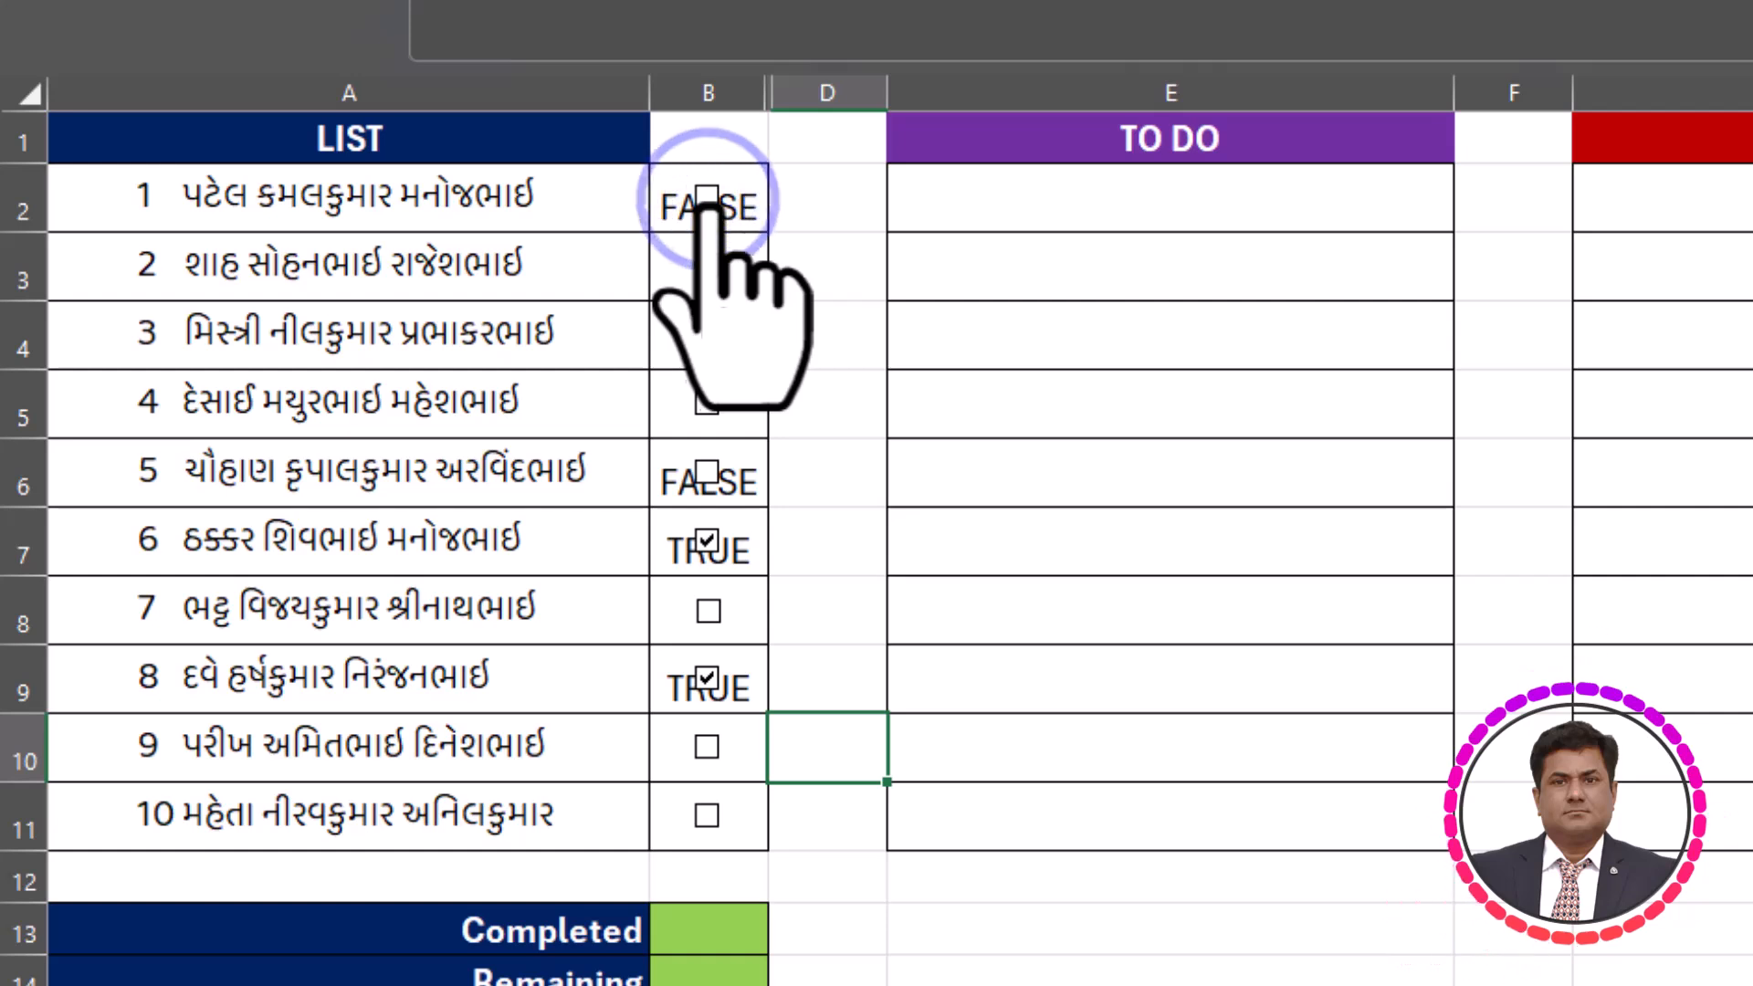
pyautogui.click(708, 333)
pyautogui.click(708, 402)
pyautogui.click(707, 403)
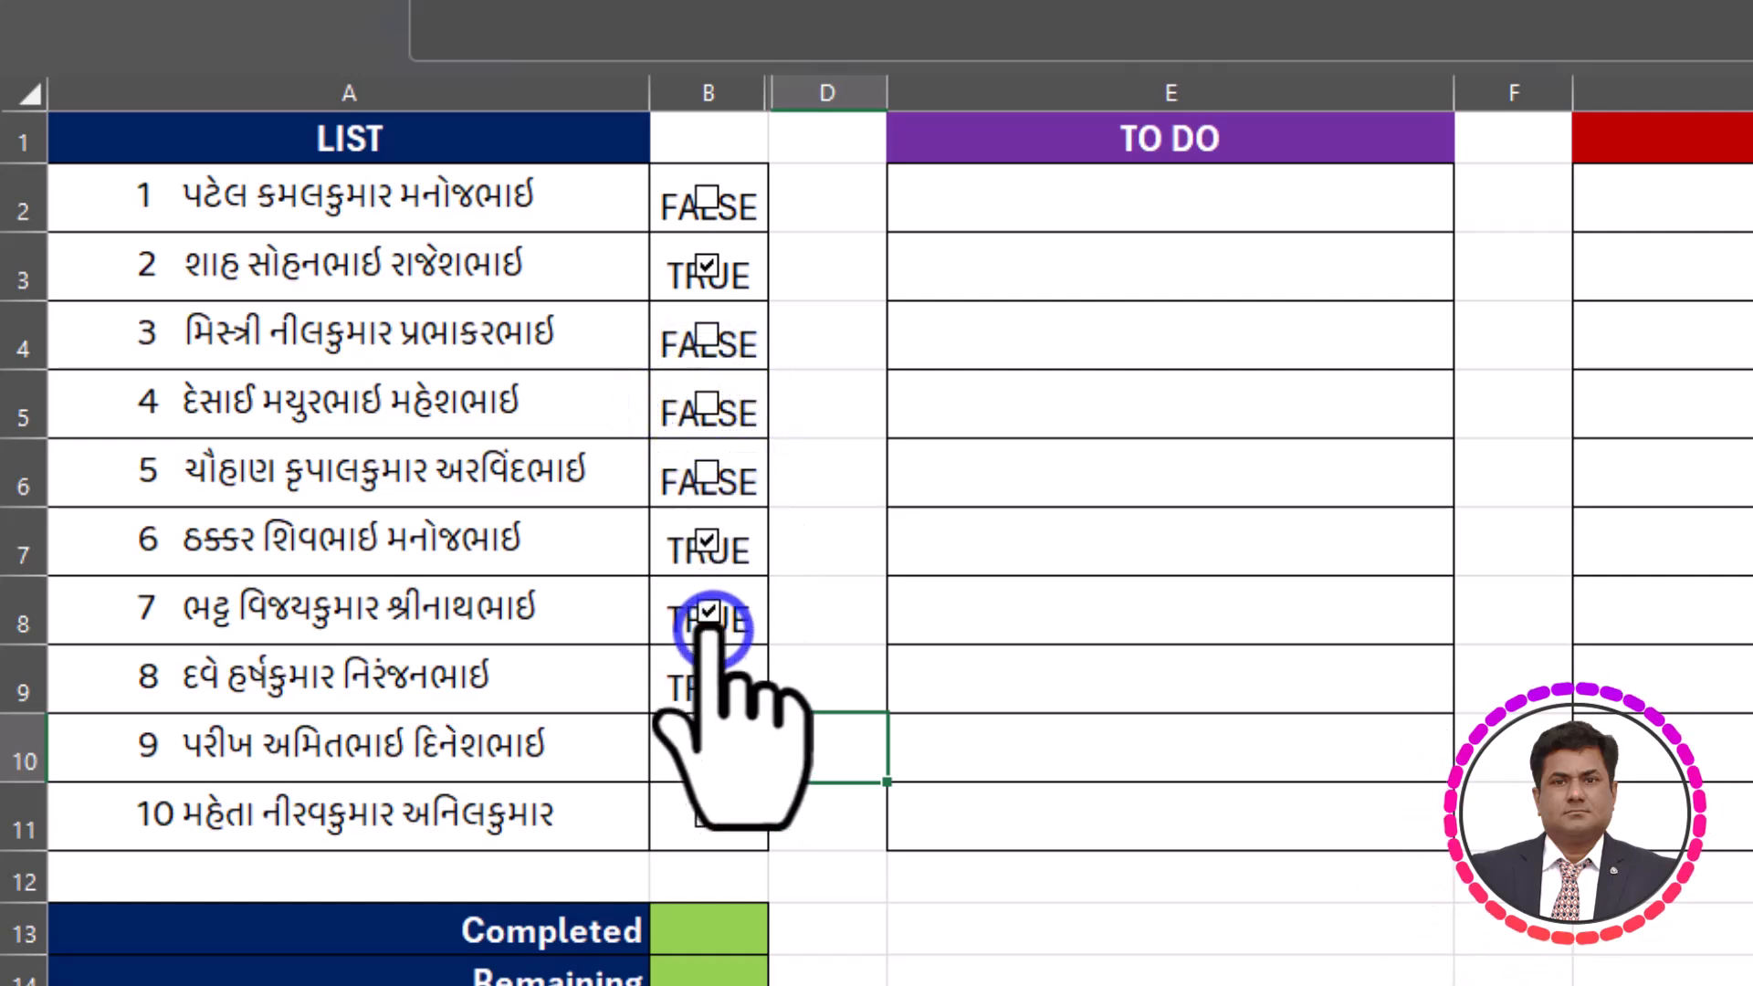
pyautogui.click(707, 753)
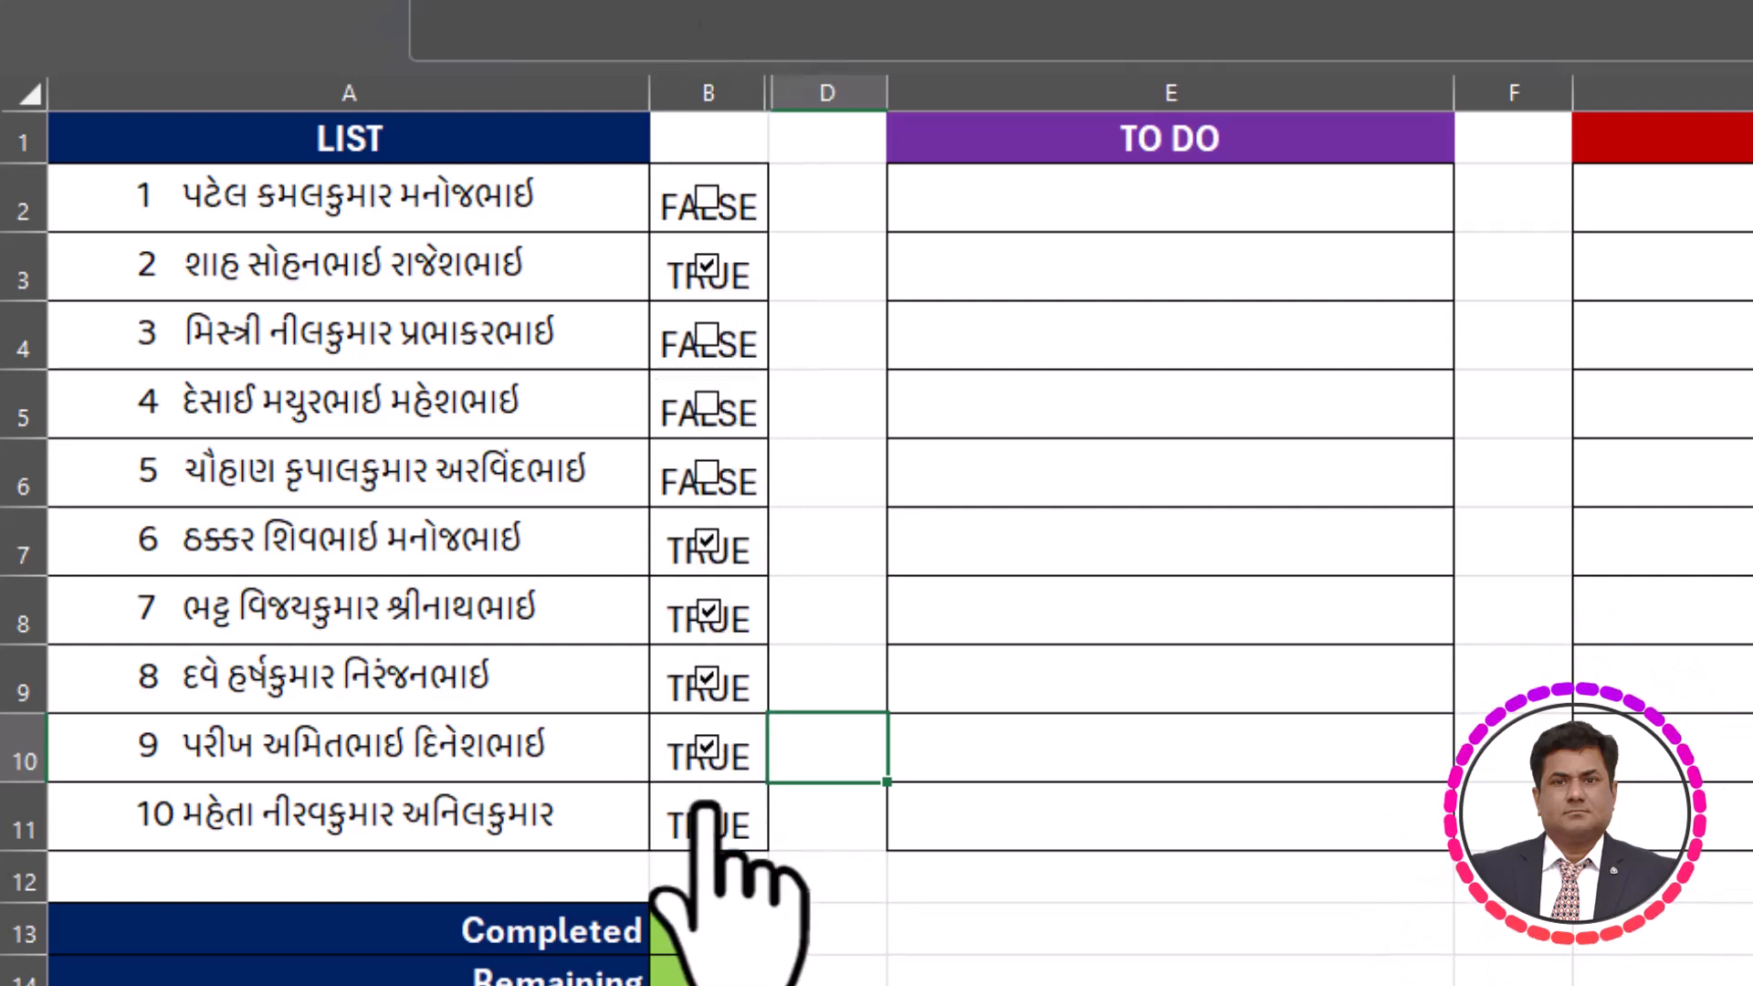
# Enter the formula =FILTER(A2:A11,B2:B11=FALSE) in cell E2 under TO DO to list the unticked items.
pyautogui.click(1050, 213)
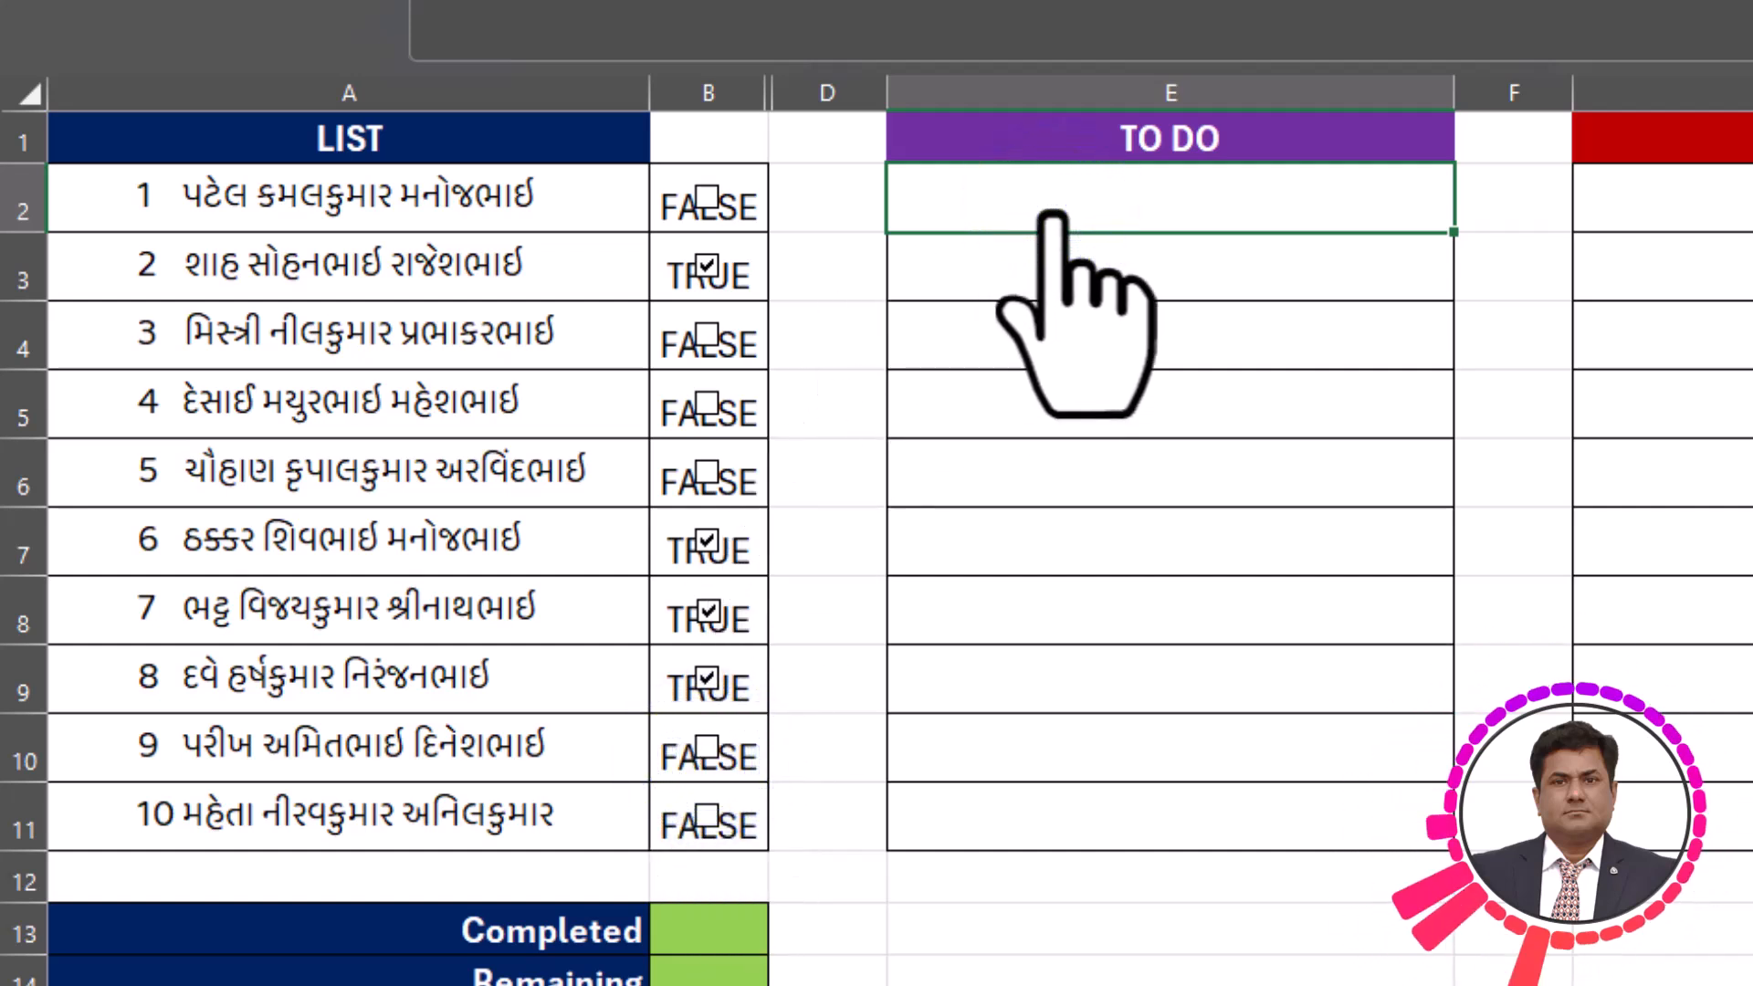
pyautogui.write('=')
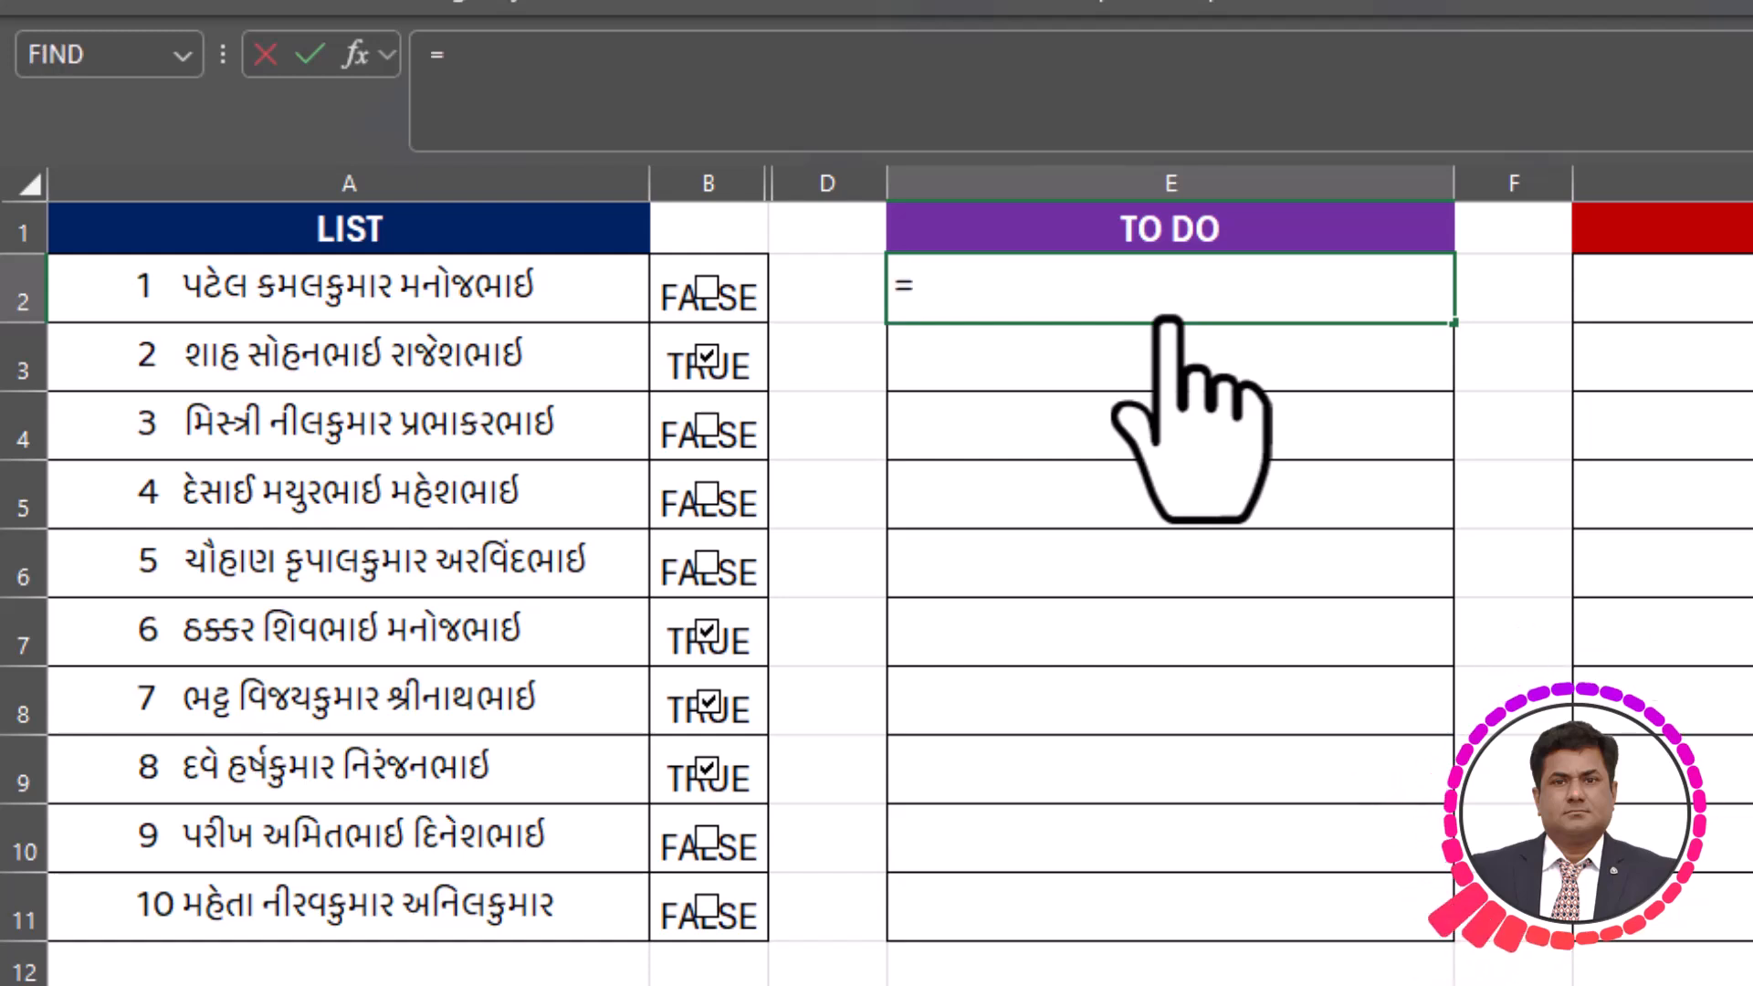
pyautogui.write('FILTER')
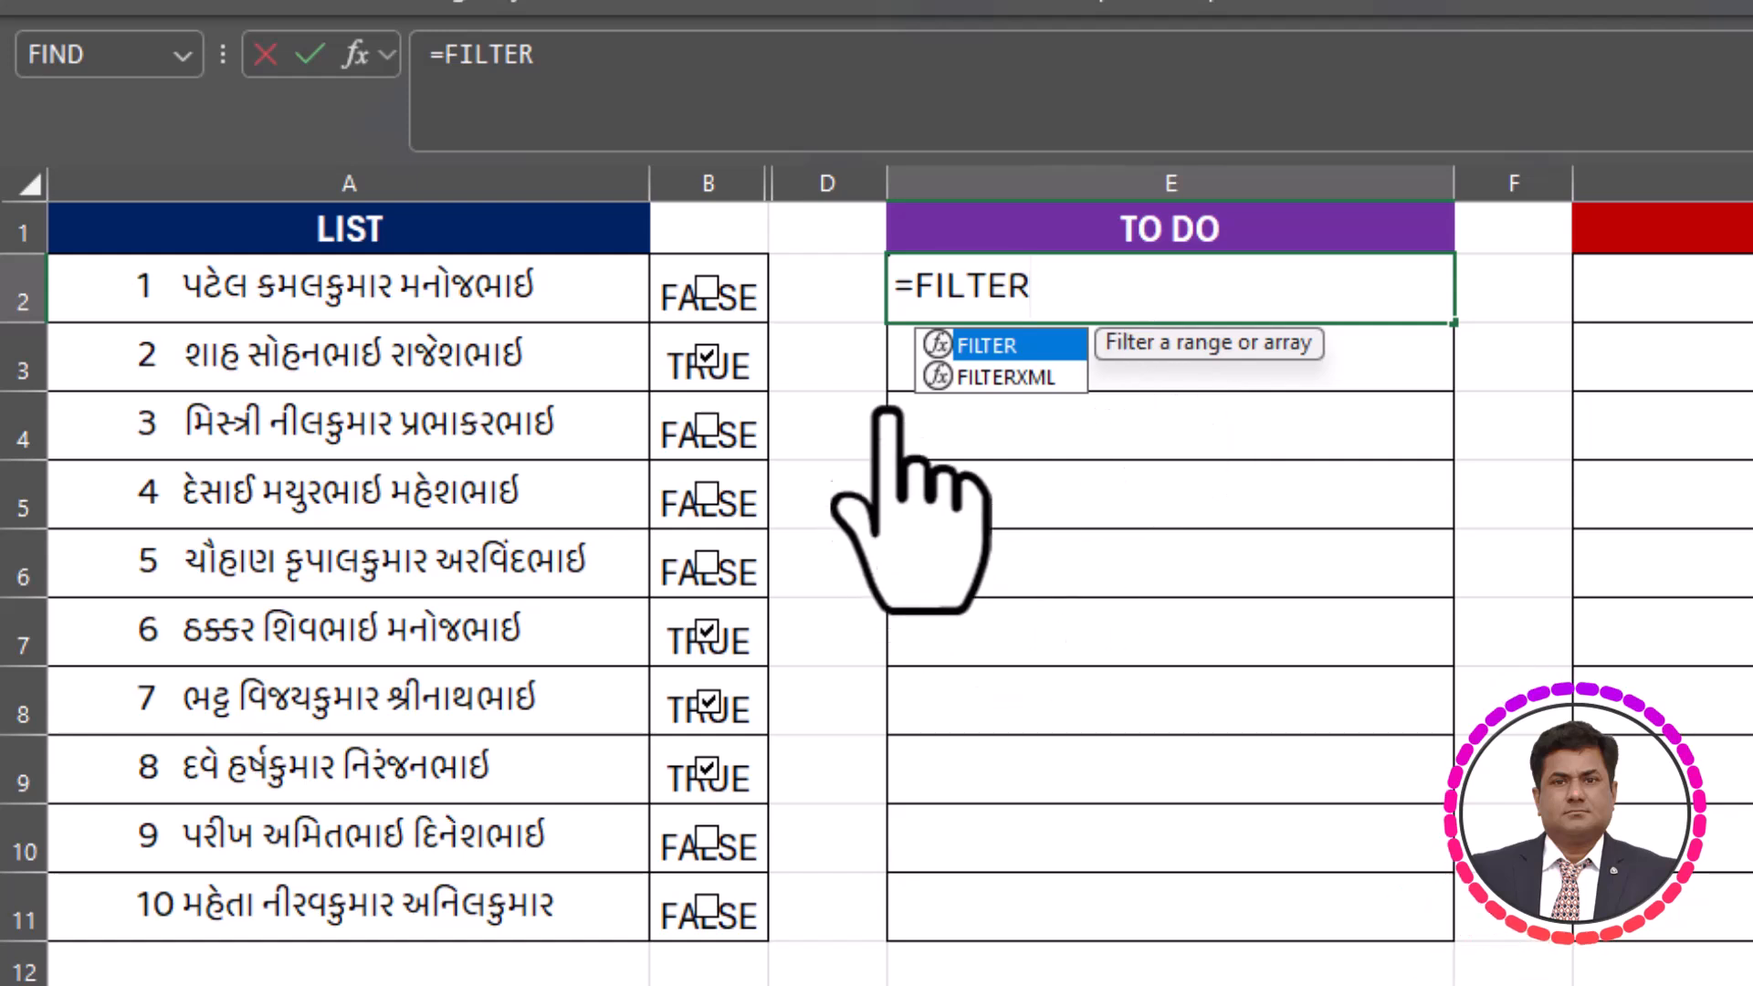
pyautogui.doubleClick(927, 345)
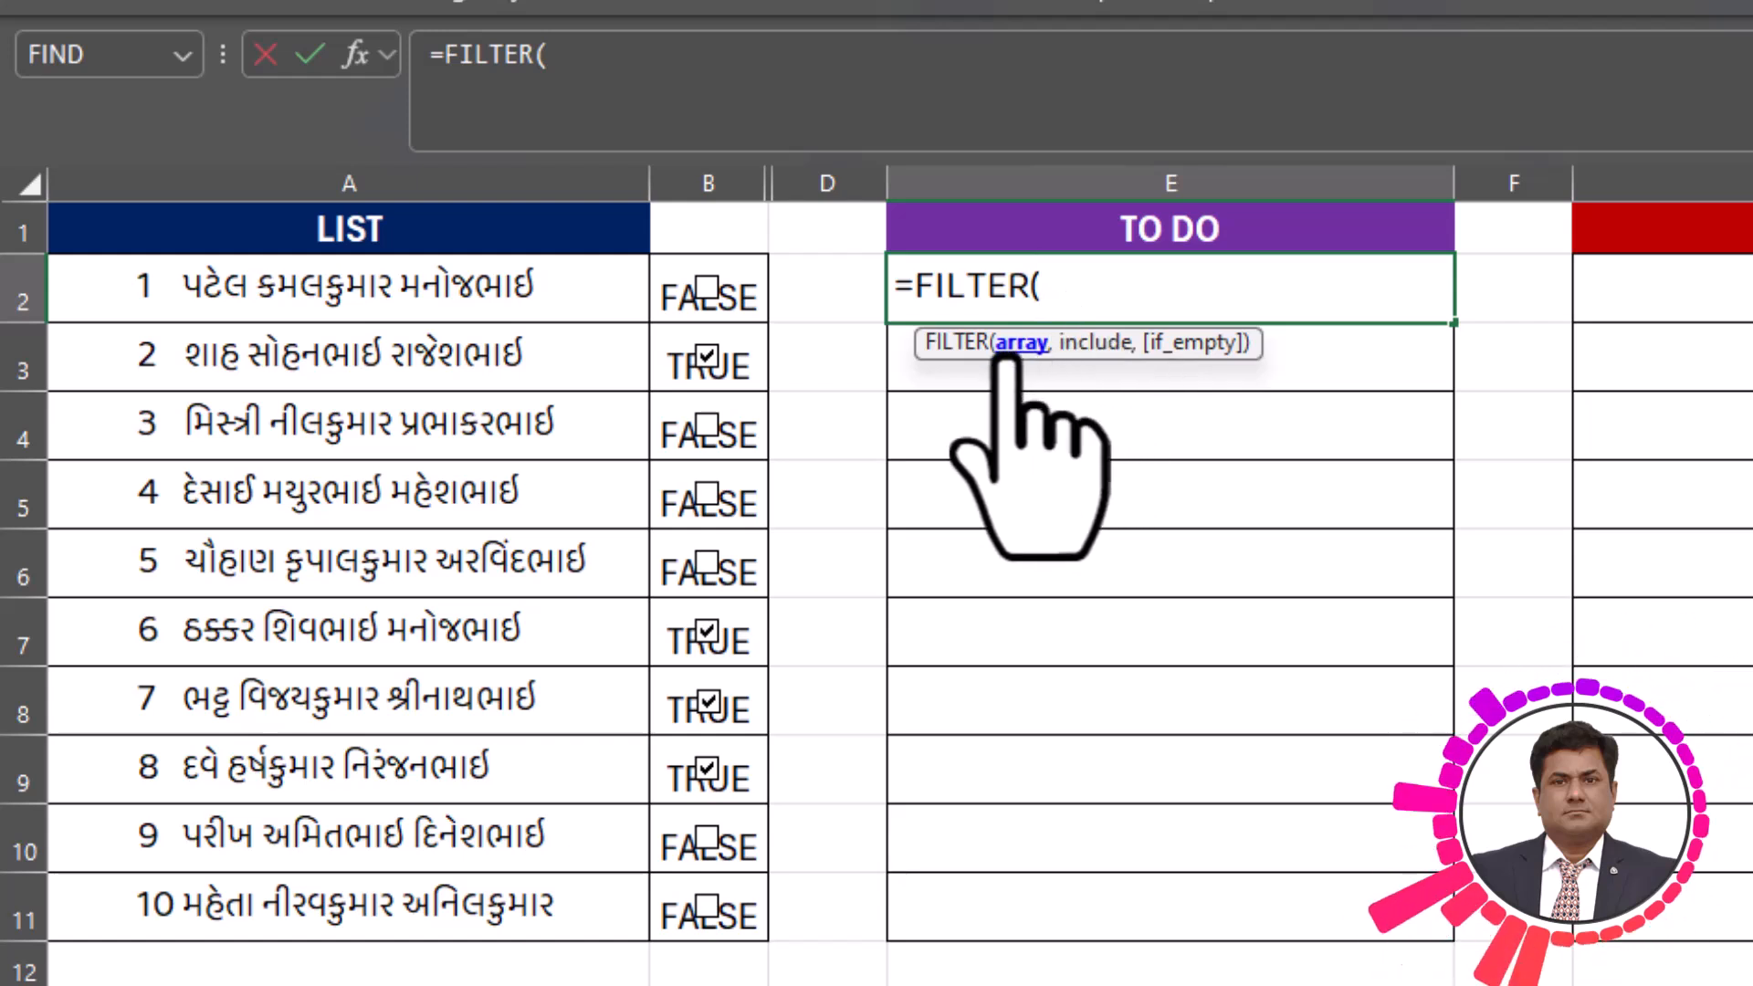
pyautogui.moveTo(342, 283); pyautogui.dragTo(354, 908)
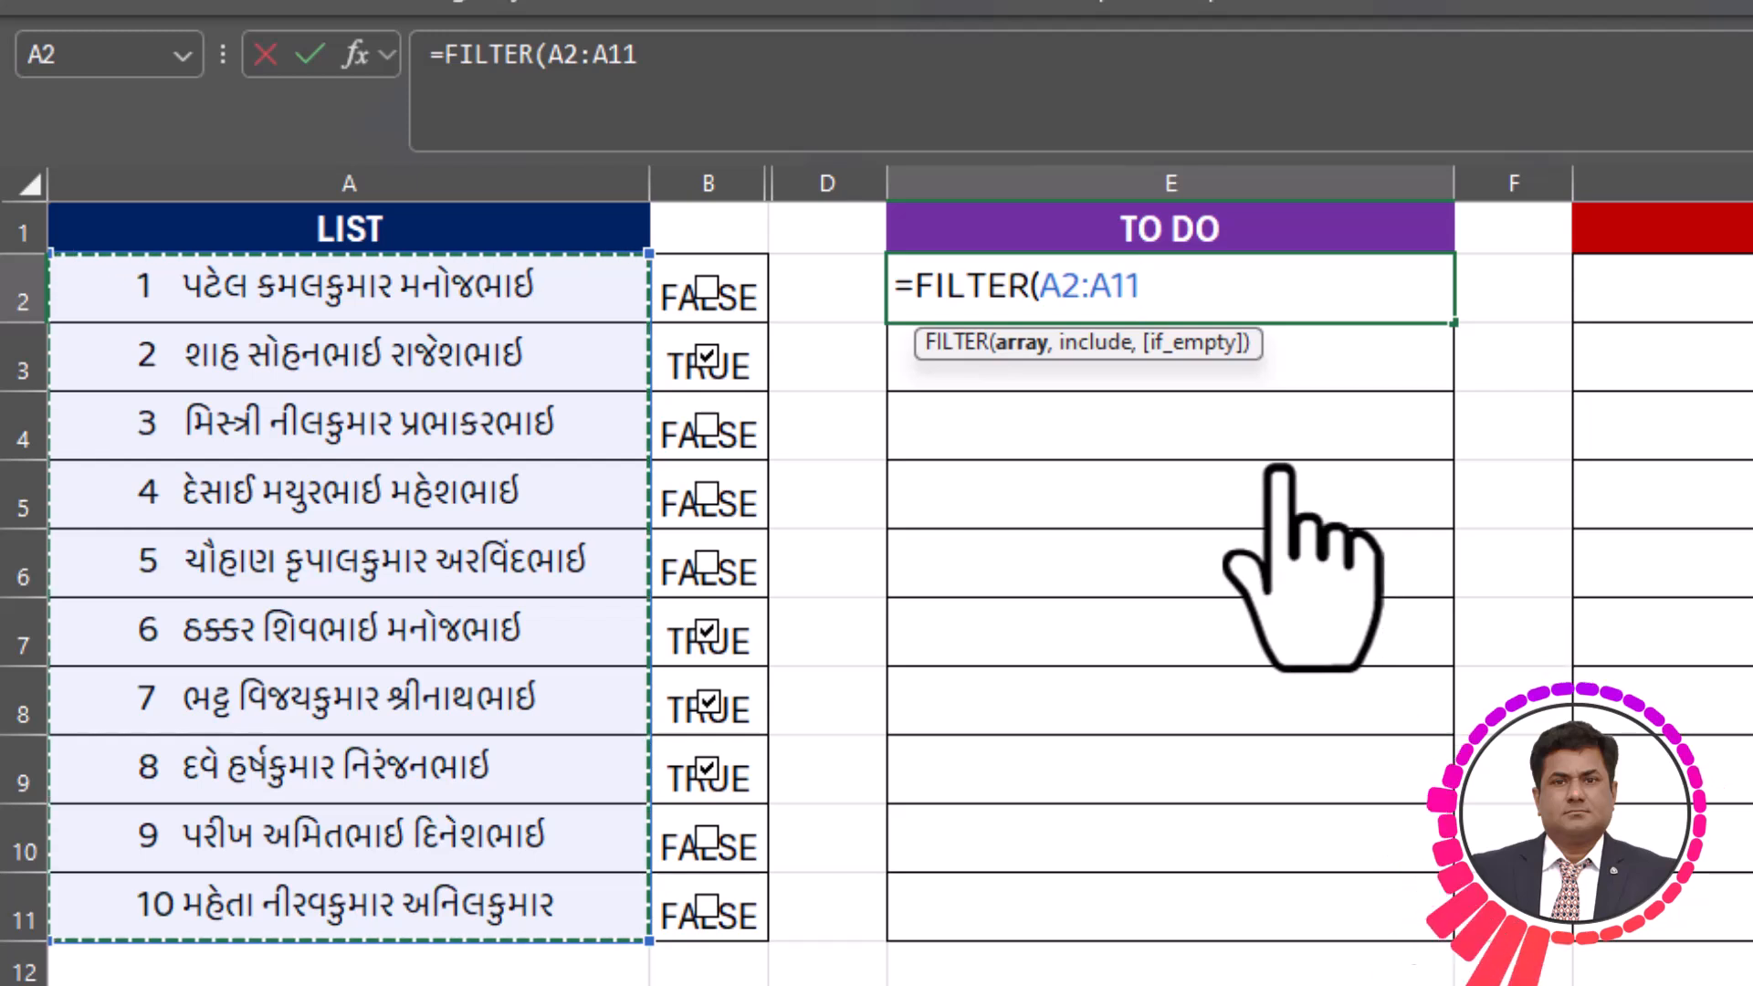
pyautogui.write(',')
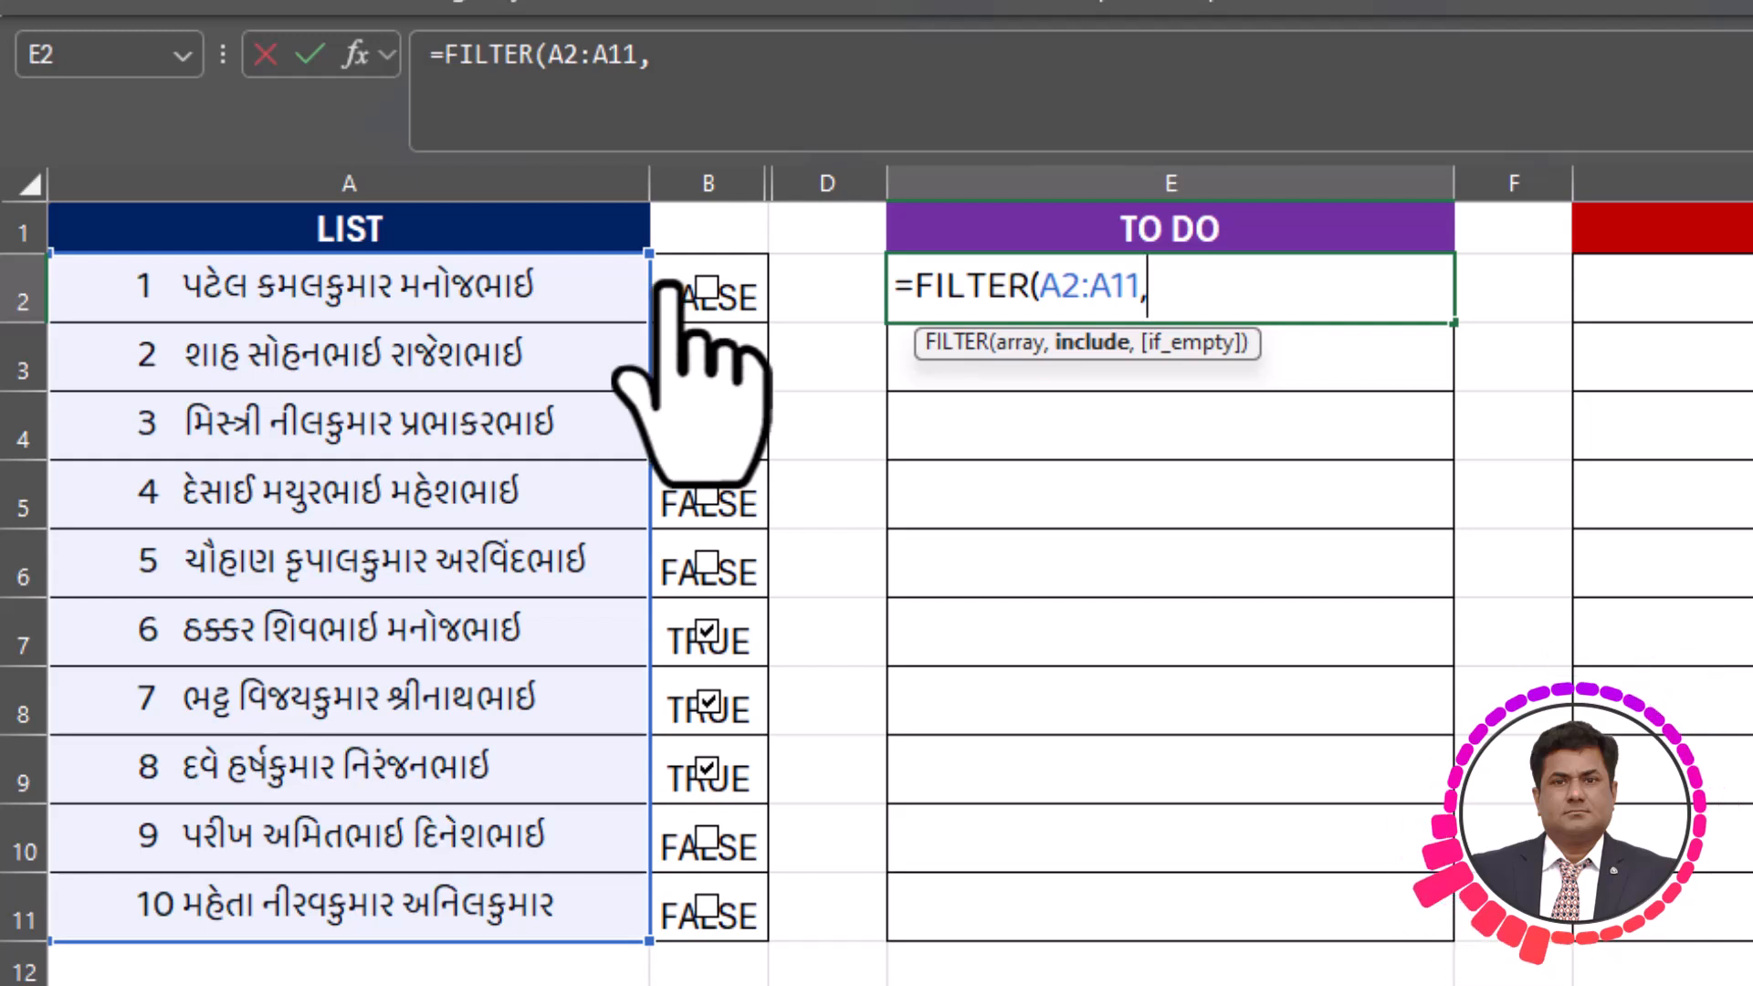
pyautogui.moveTo(680, 285); pyautogui.dragTo(755, 920)
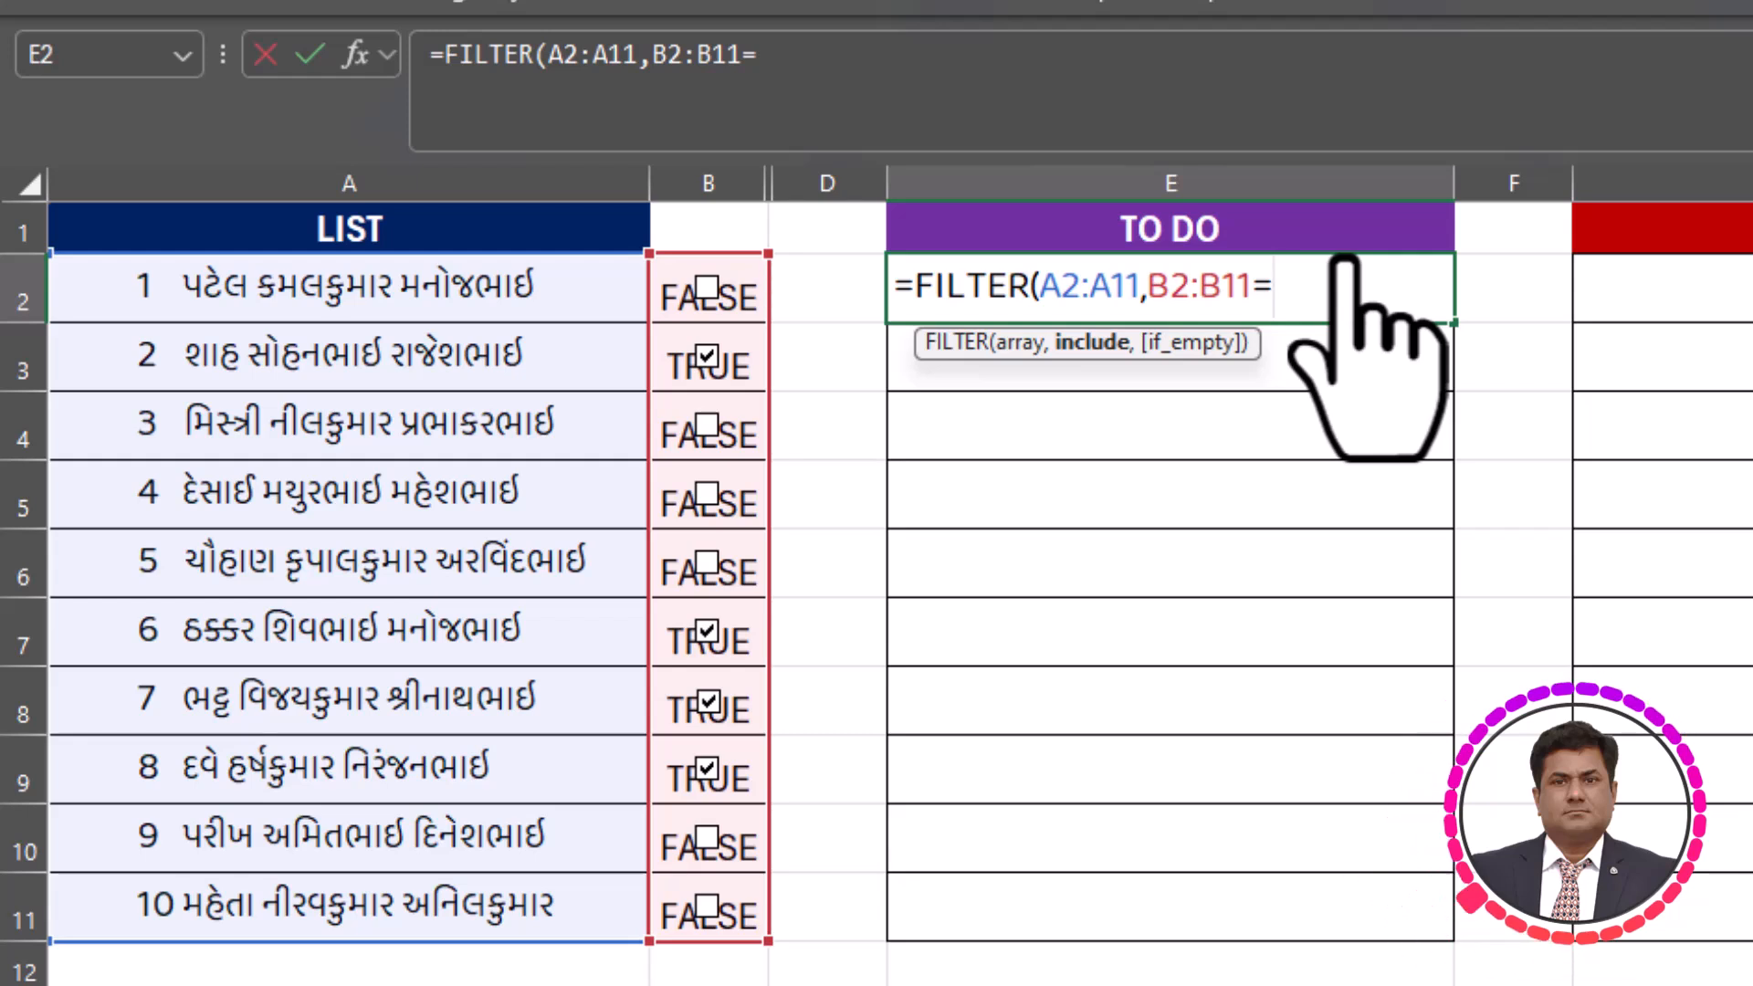
pyautogui.write('FALS')
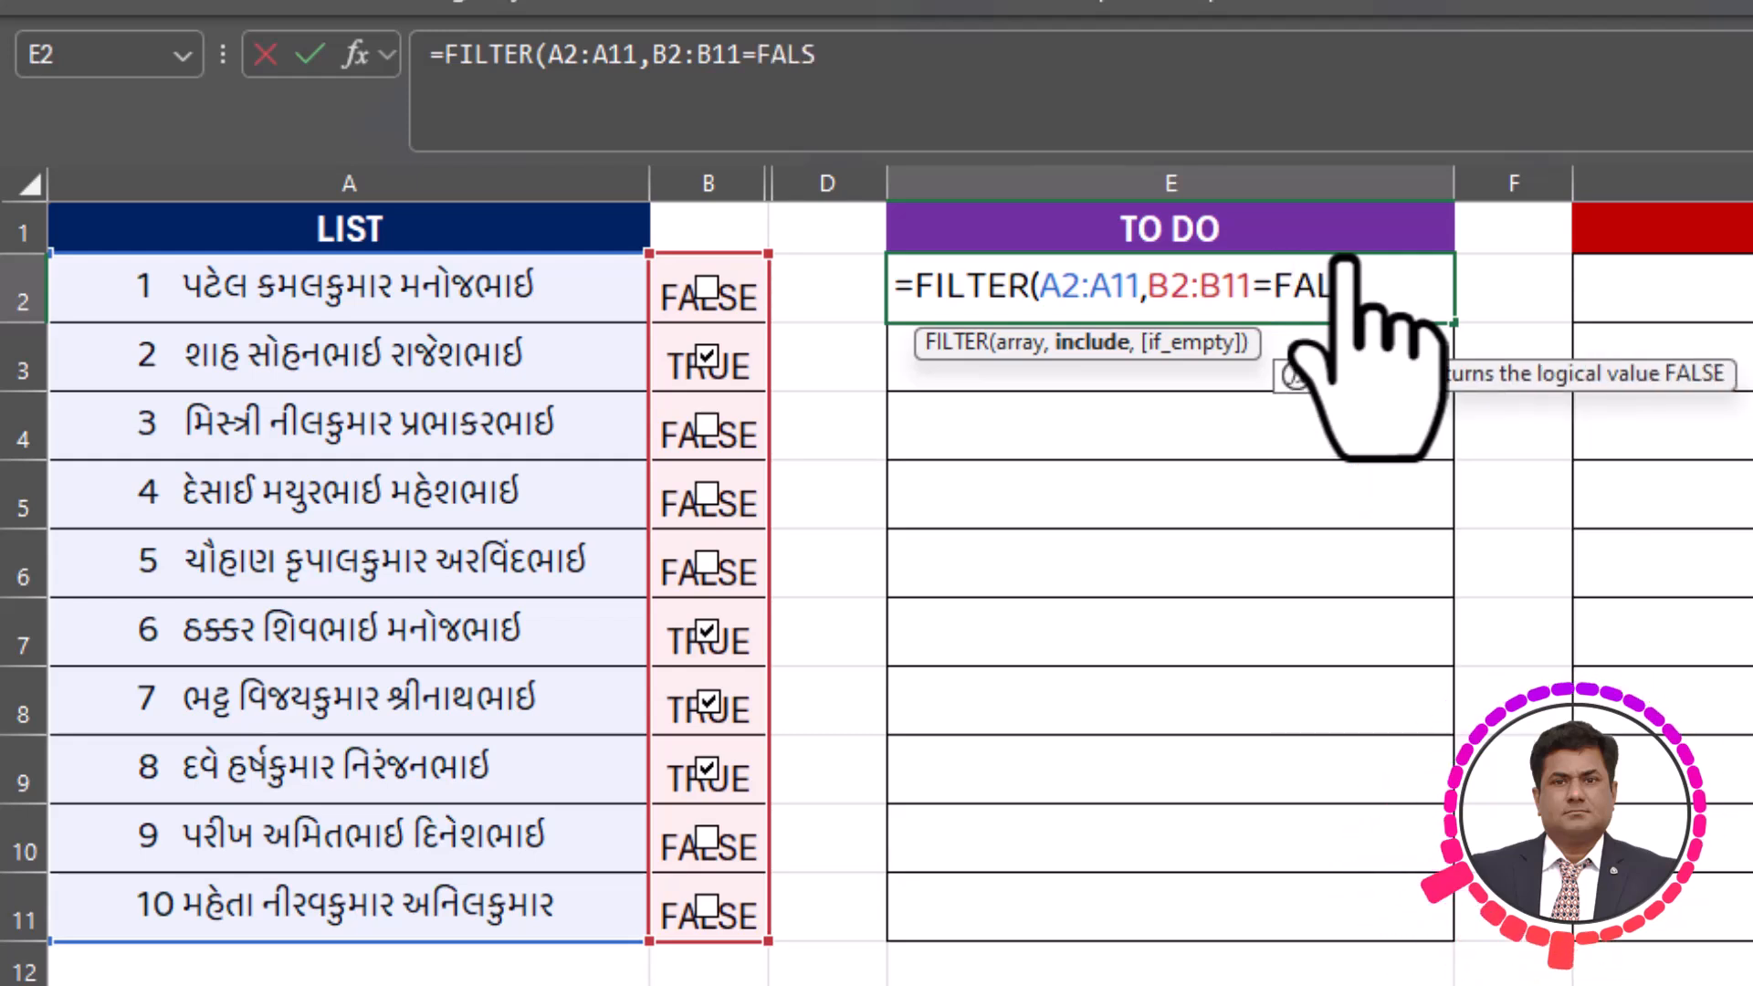
pyautogui.write('E')
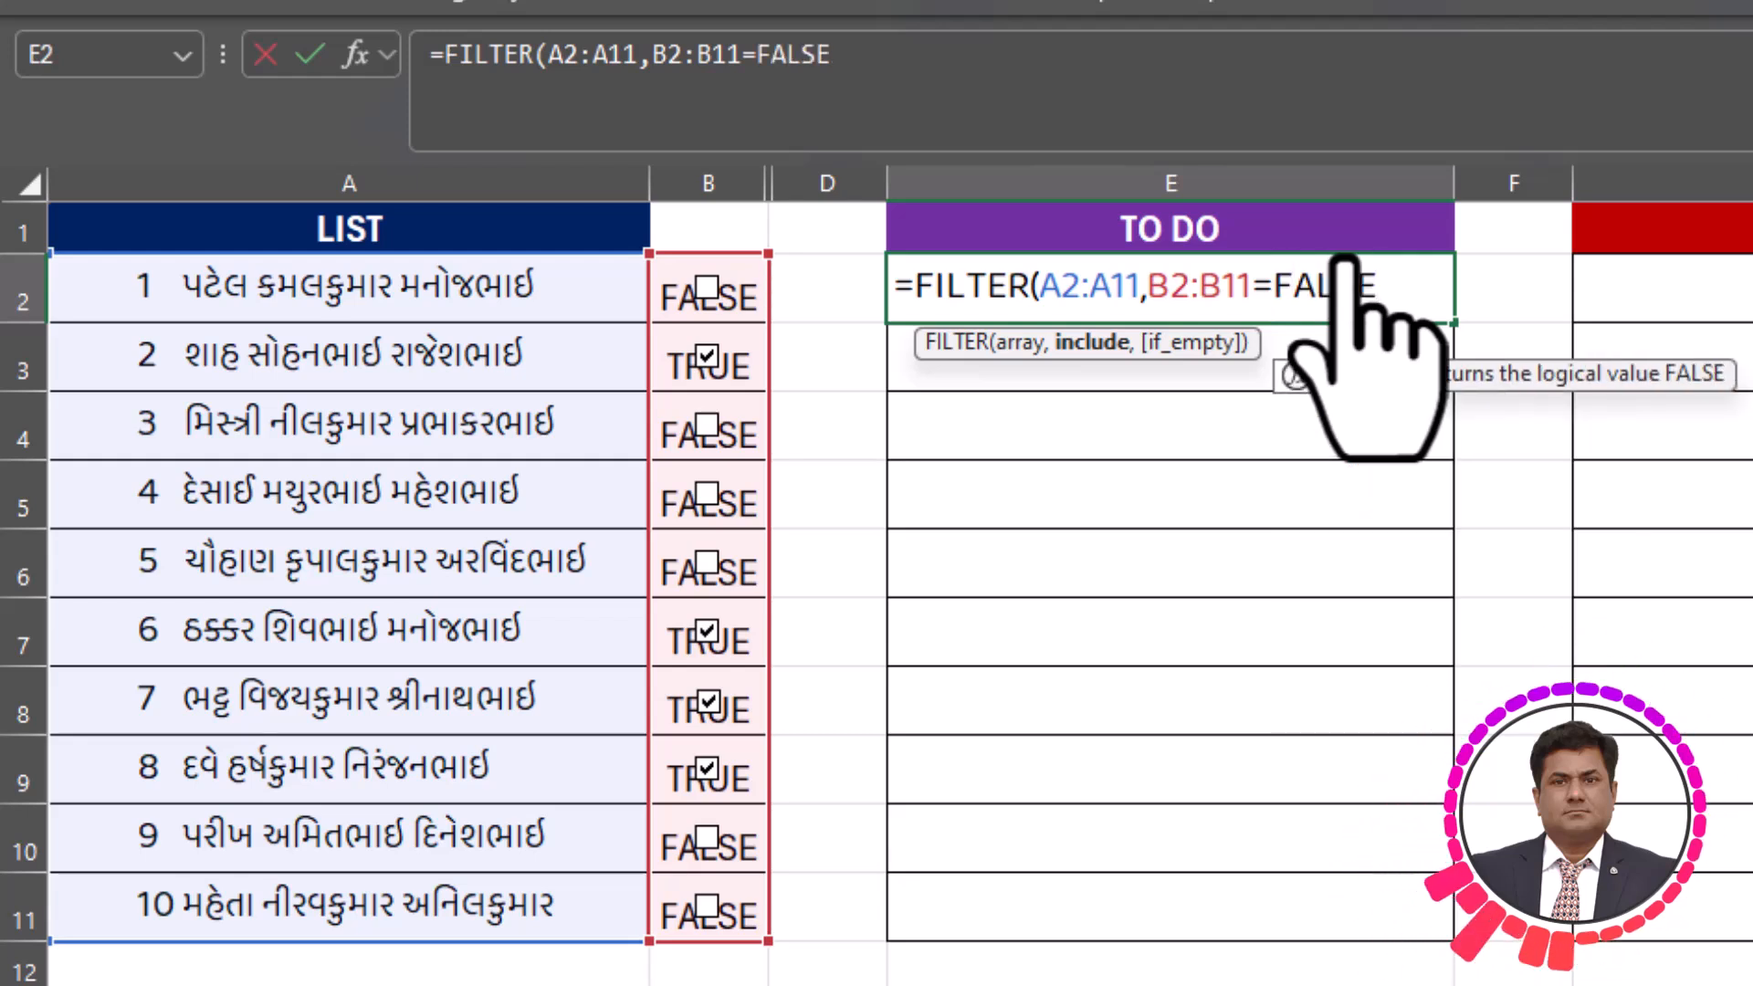
pyautogui.write(')')
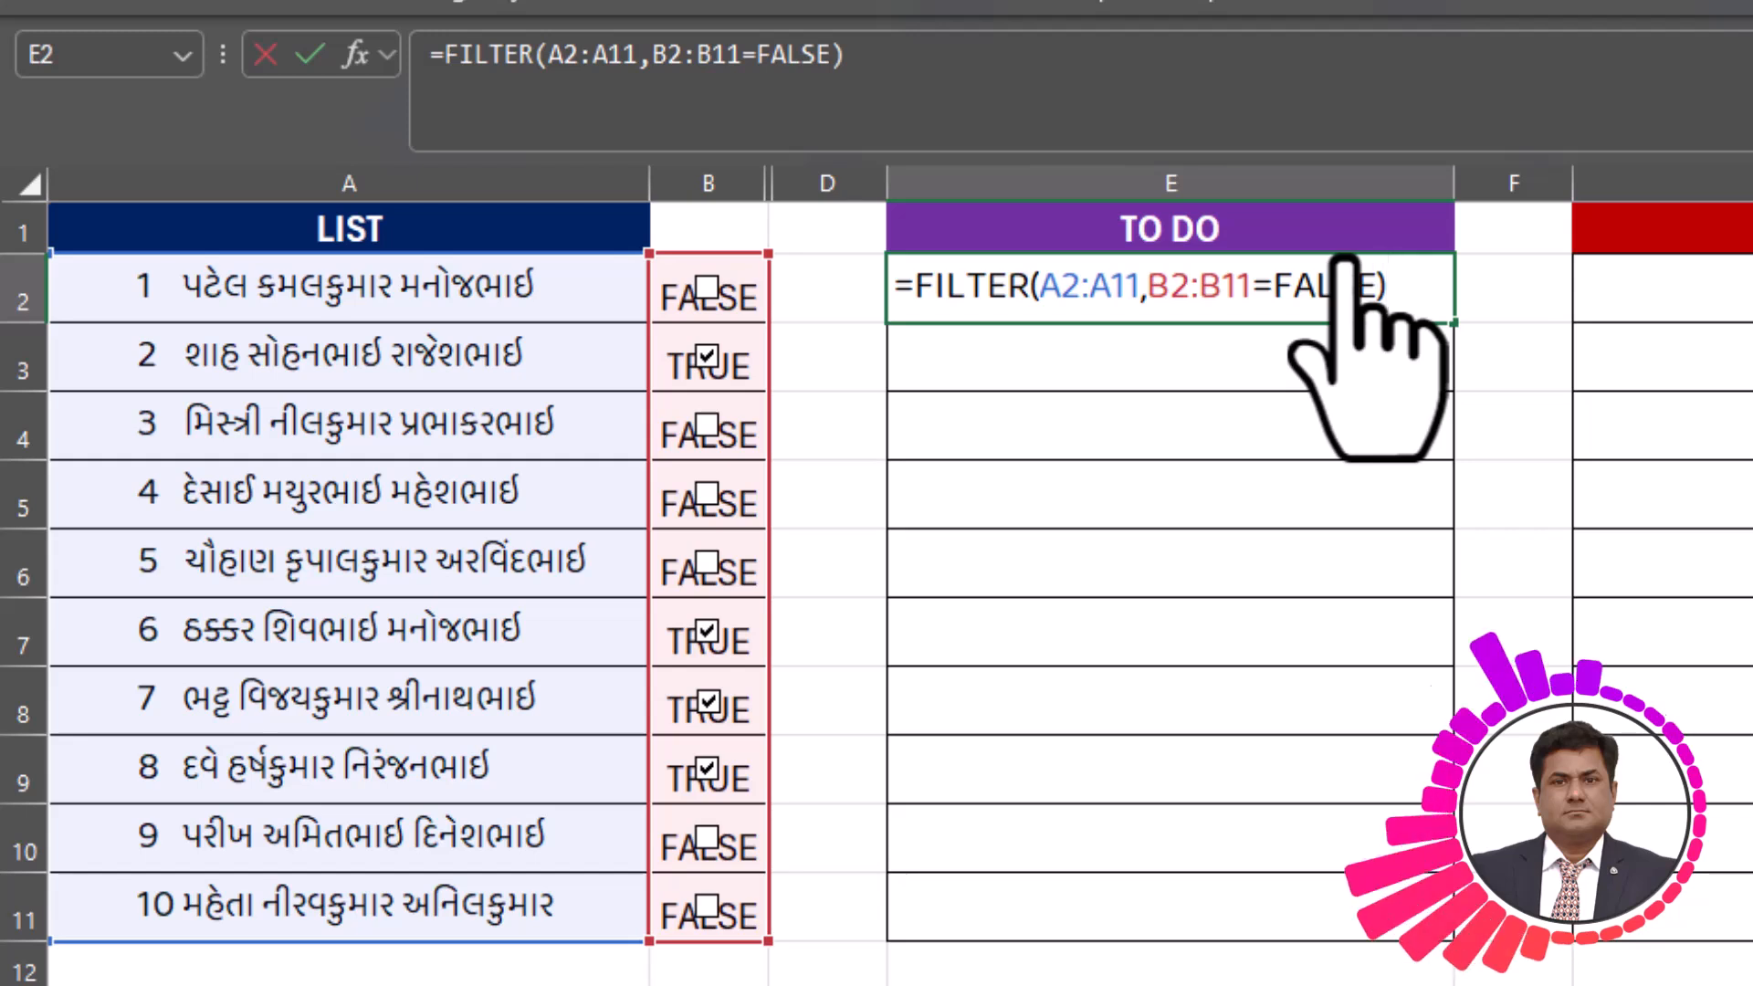
pyautogui.press('Return')
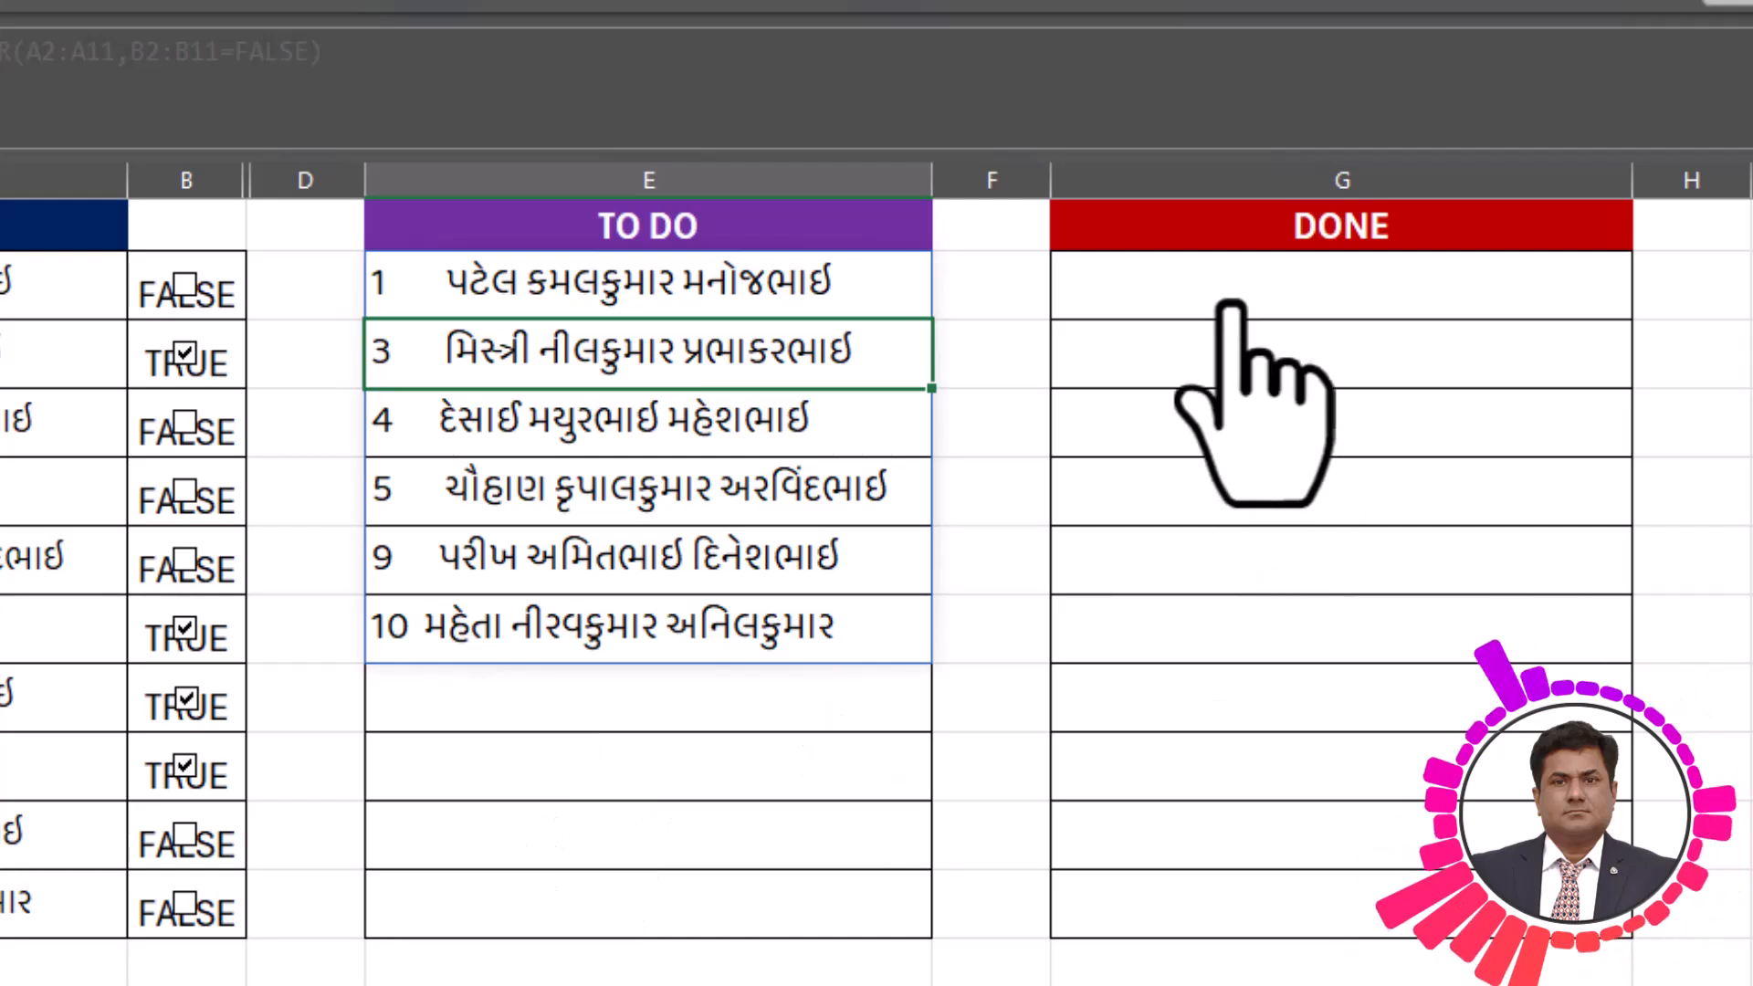
# Enter the formula =FILTER(A2:A11,B2:B11=TRUE) in cell G2 under DONE to list the ticked items.
pyautogui.click(1321, 294)
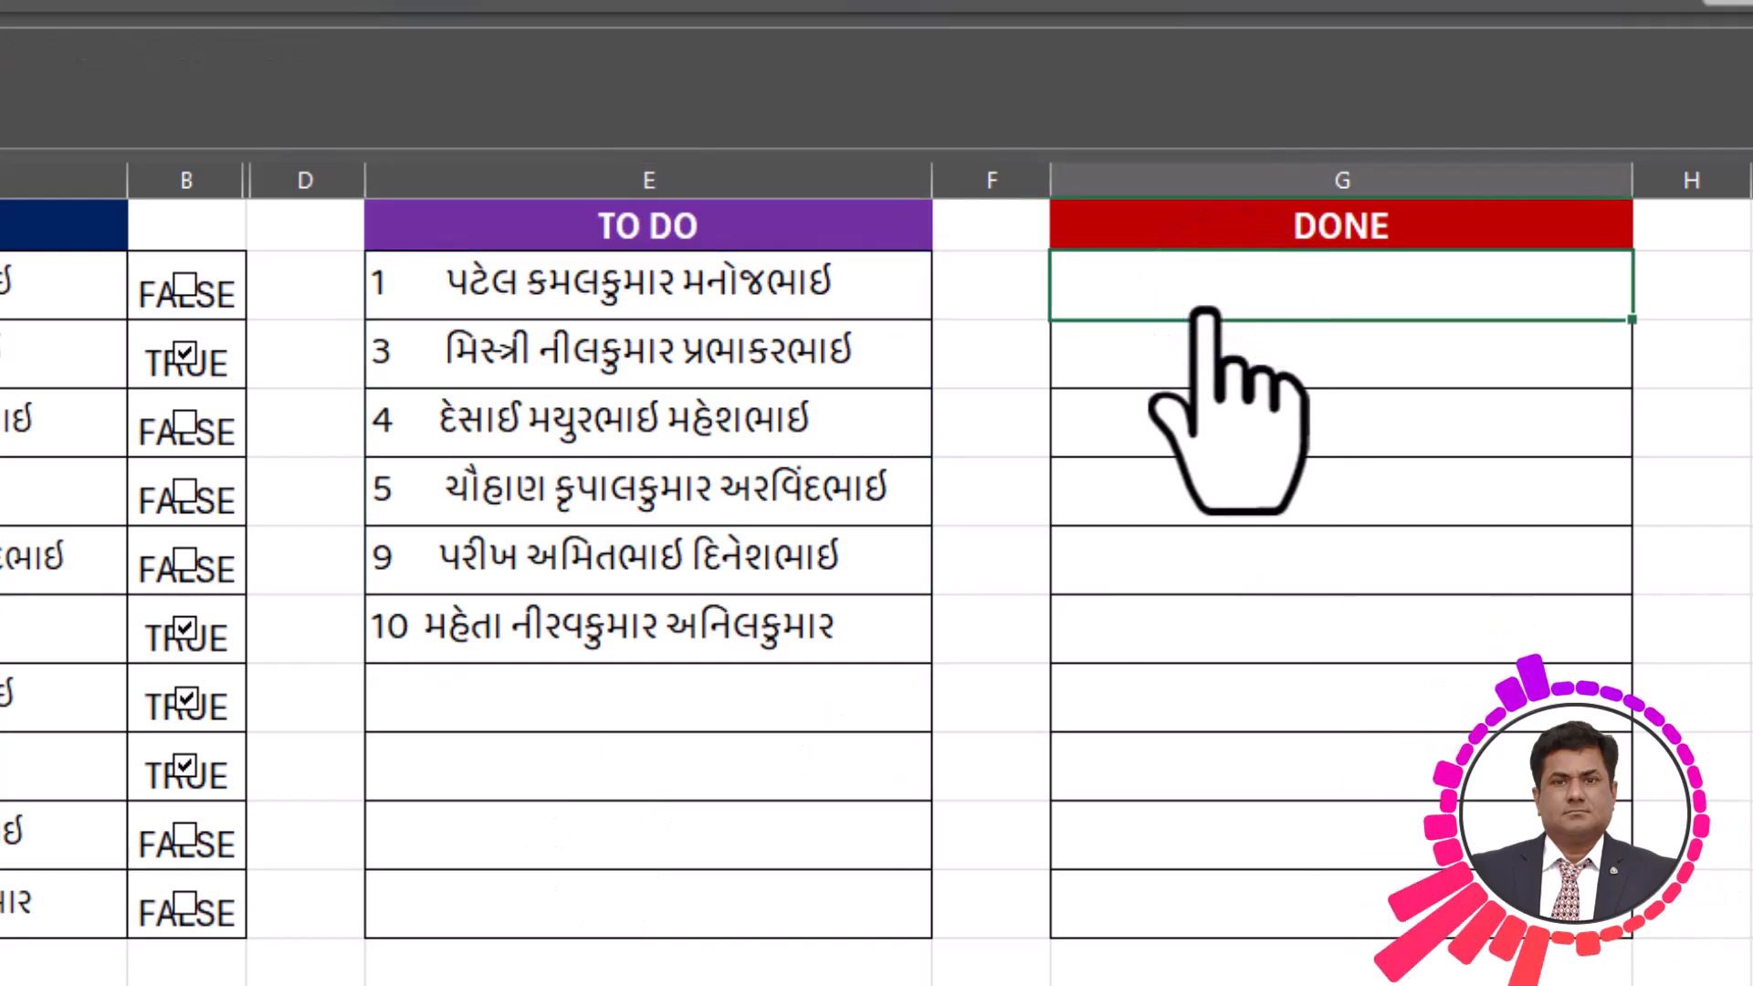
pyautogui.write('=FILTE')
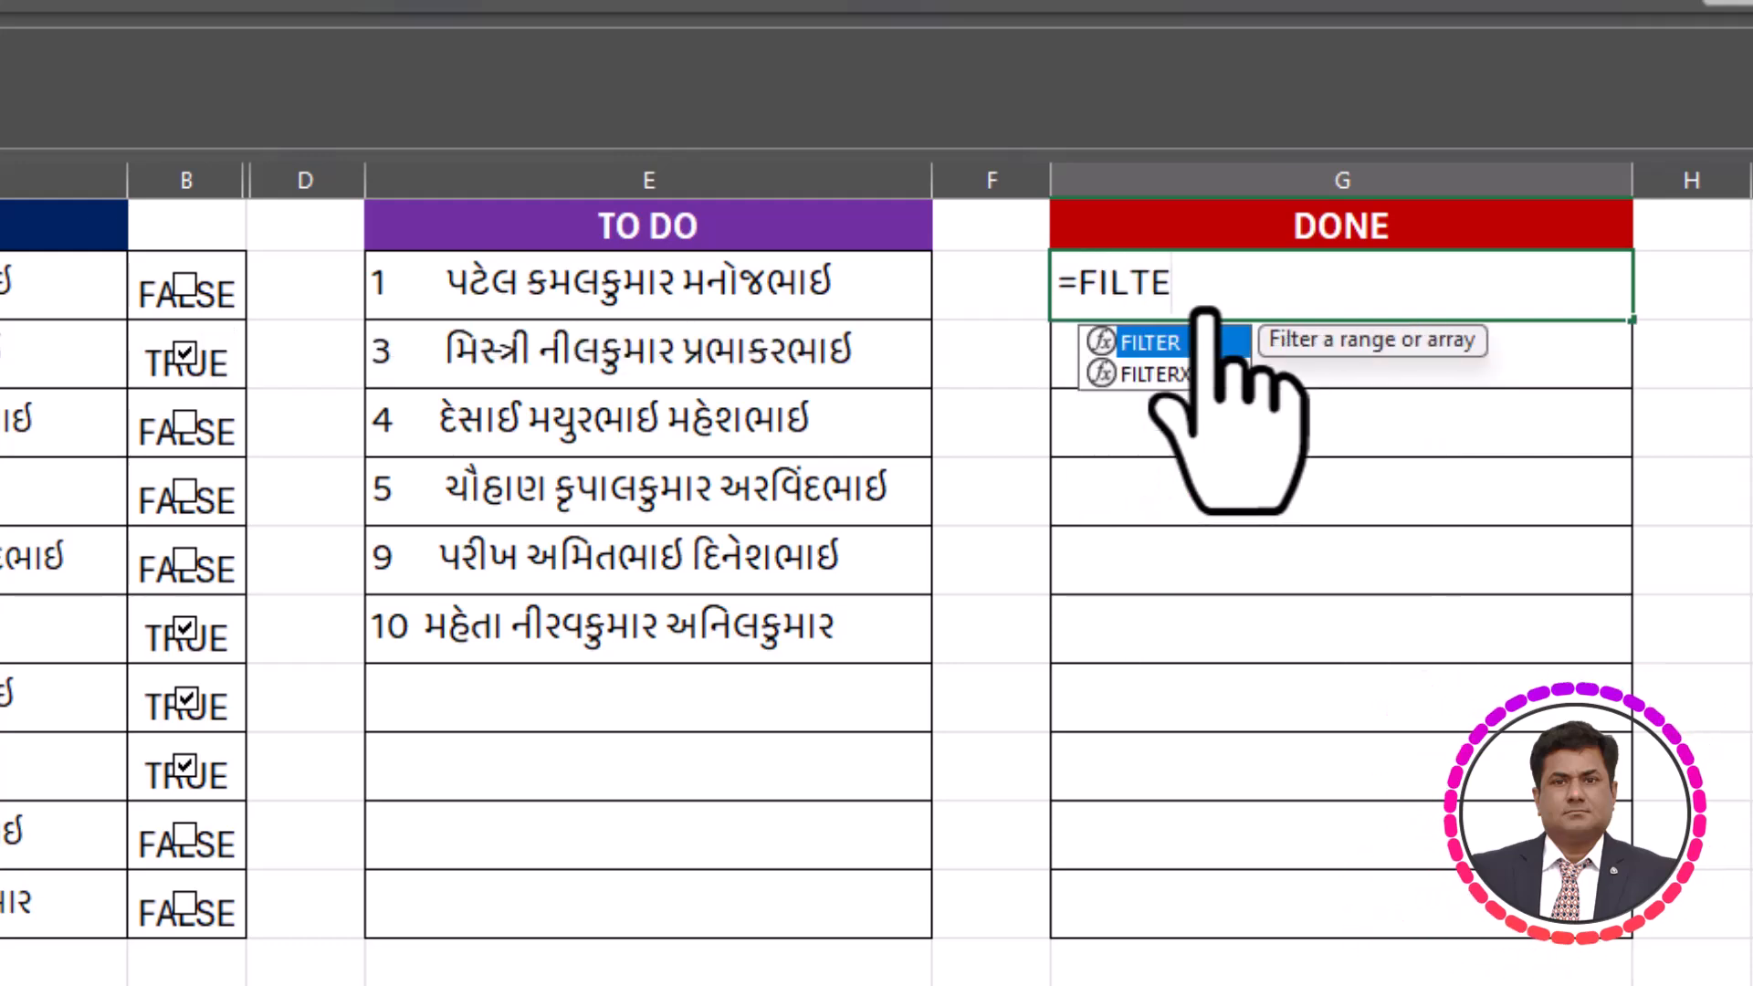
pyautogui.write('R(')
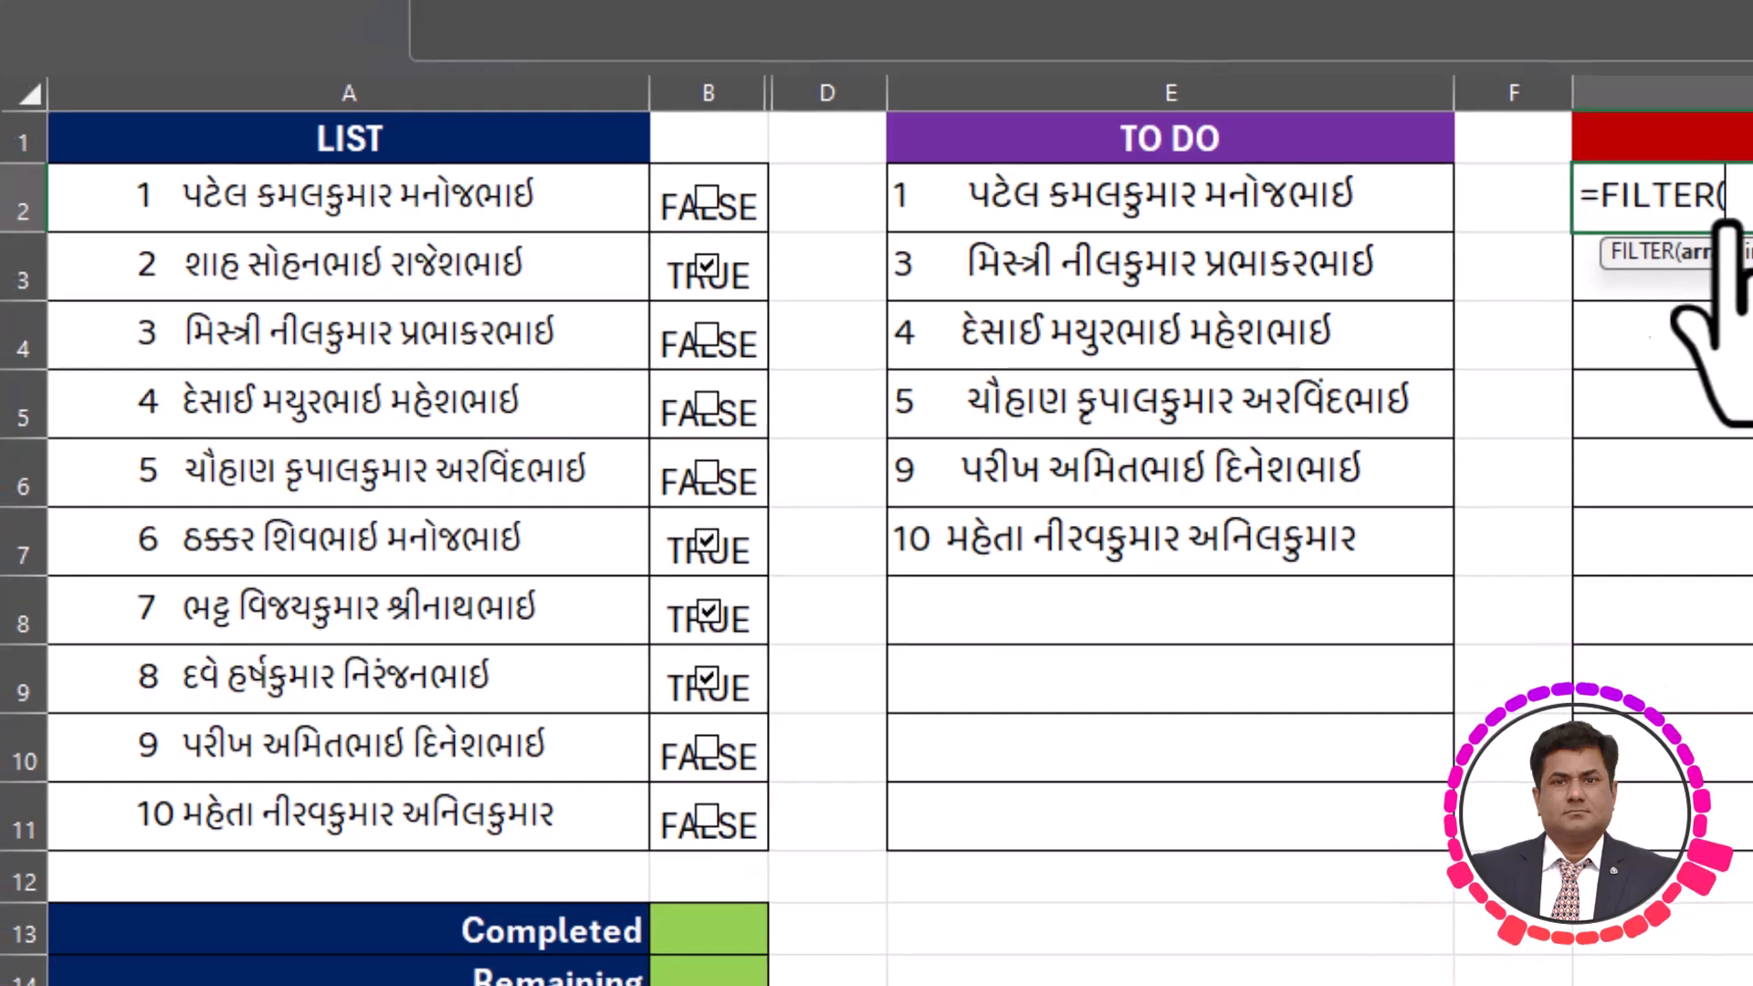
pyautogui.moveTo(432, 209); pyautogui.dragTo(374, 826)
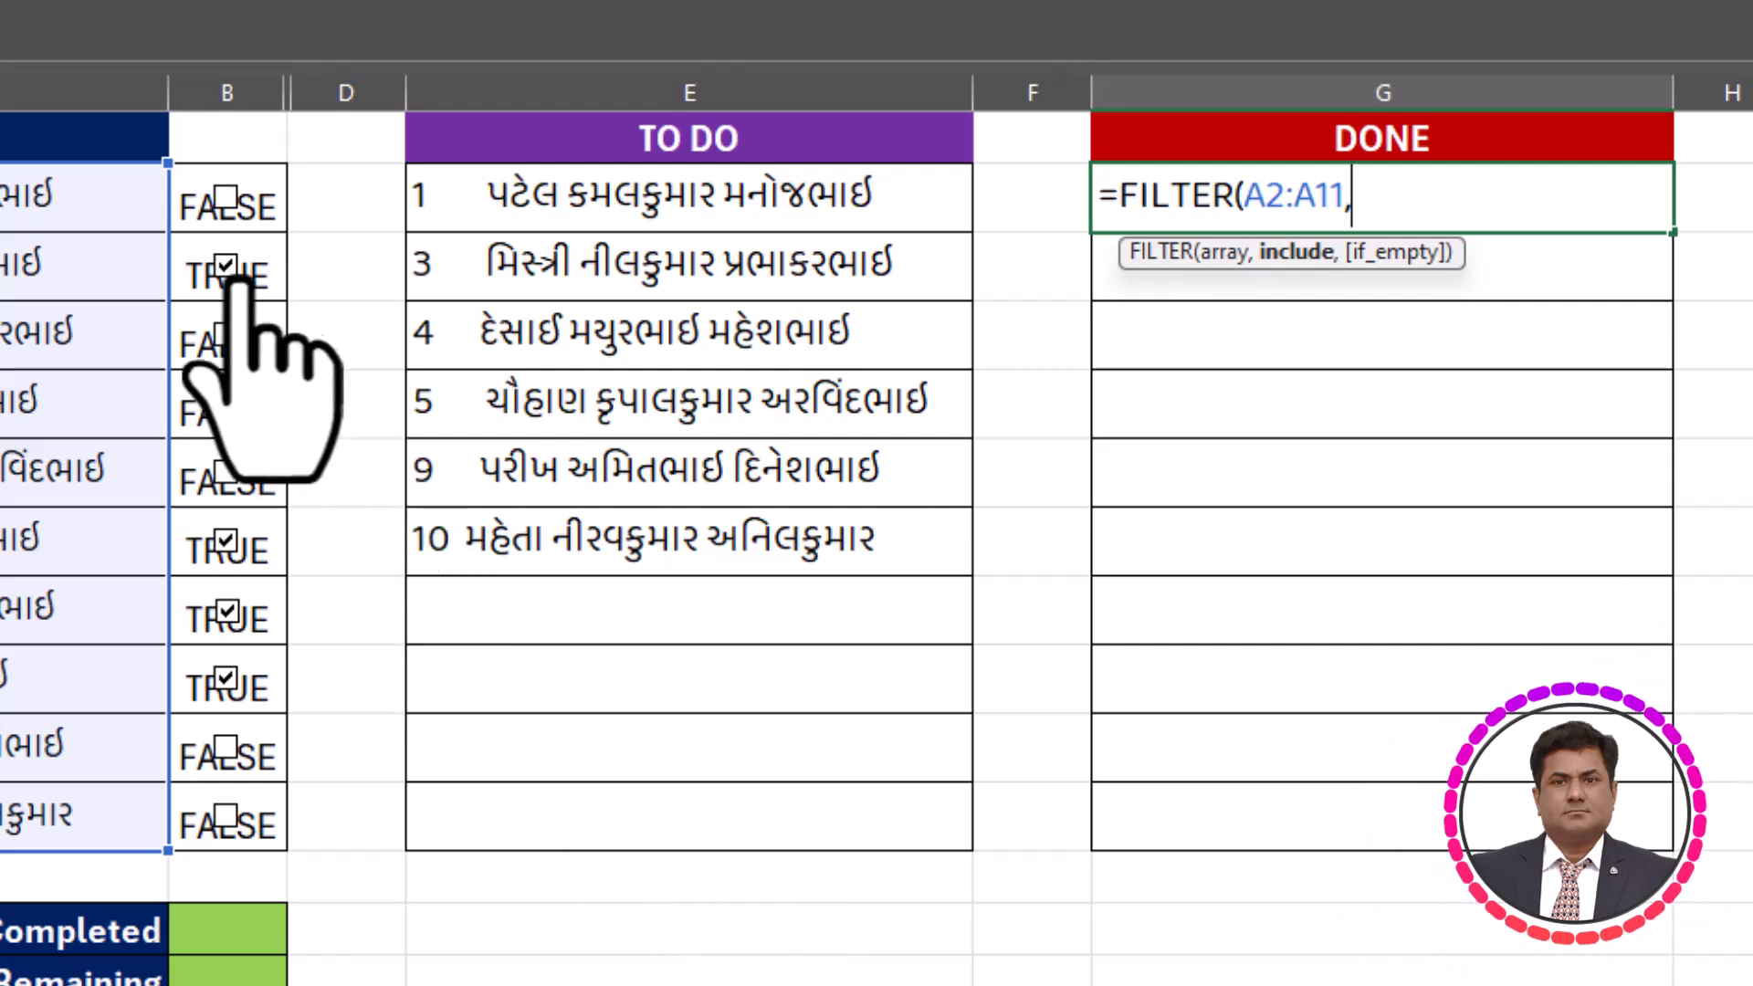
pyautogui.write(',')
pyautogui.moveTo(178, 199); pyautogui.dragTo(243, 836)
pyautogui.write('=')
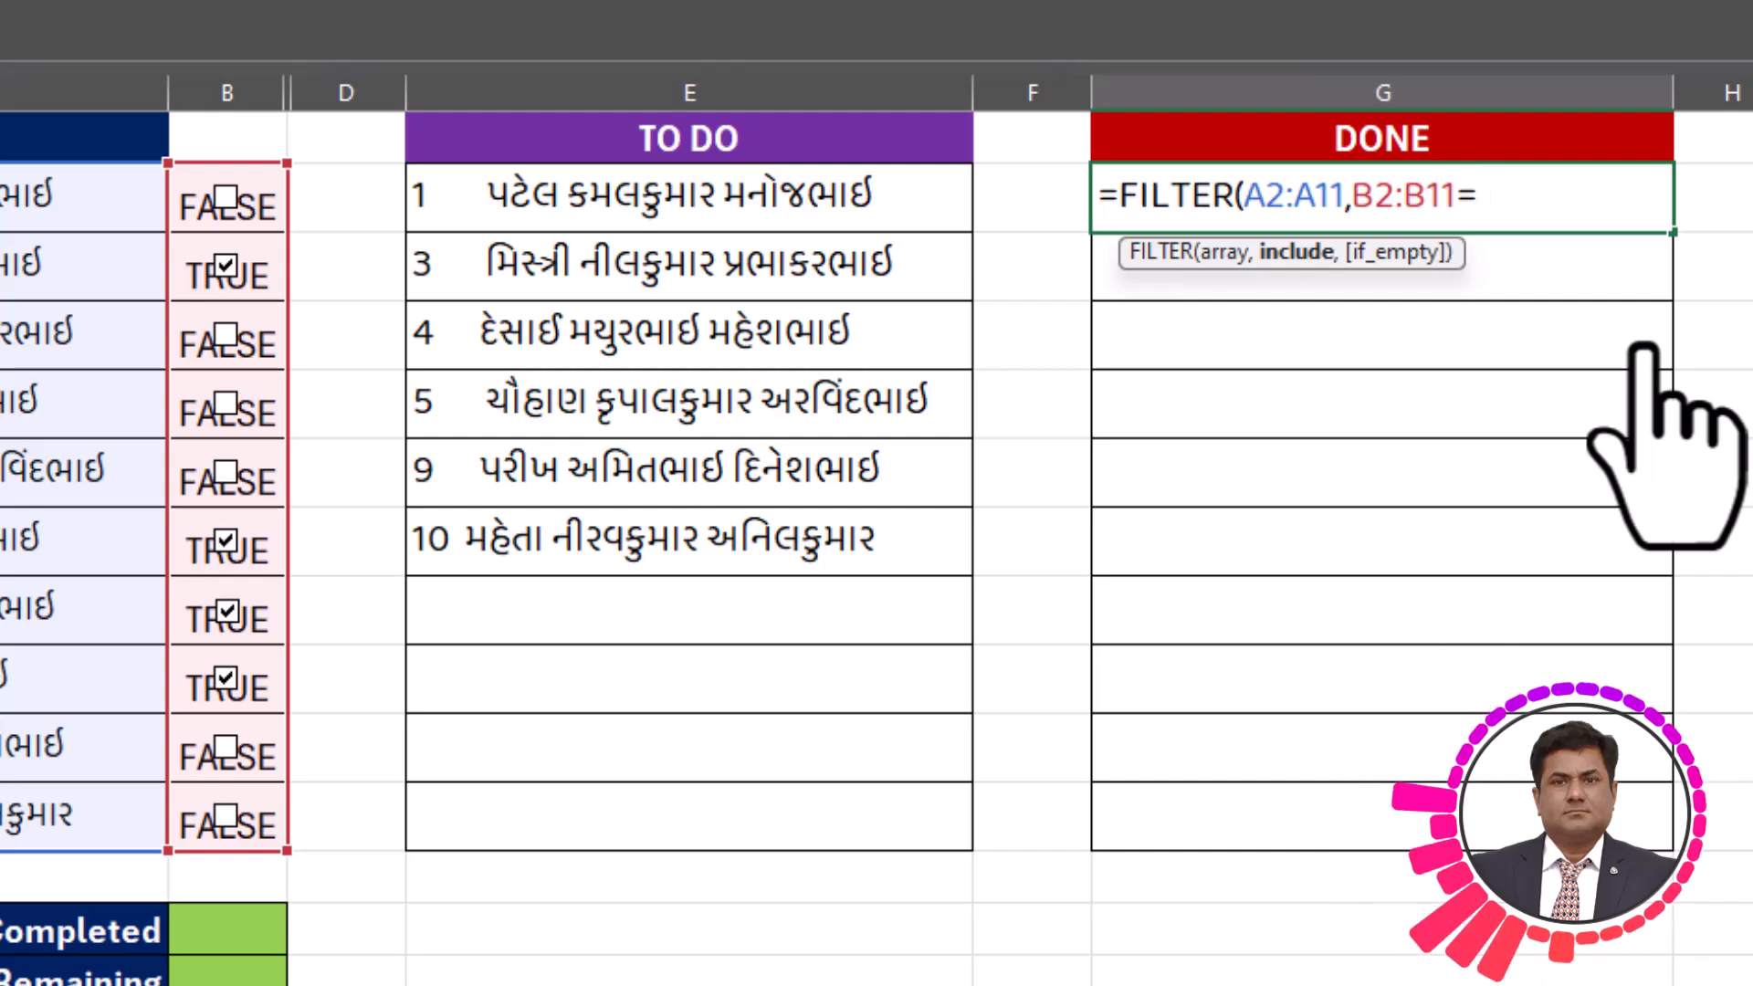
pyautogui.write('TRUE')
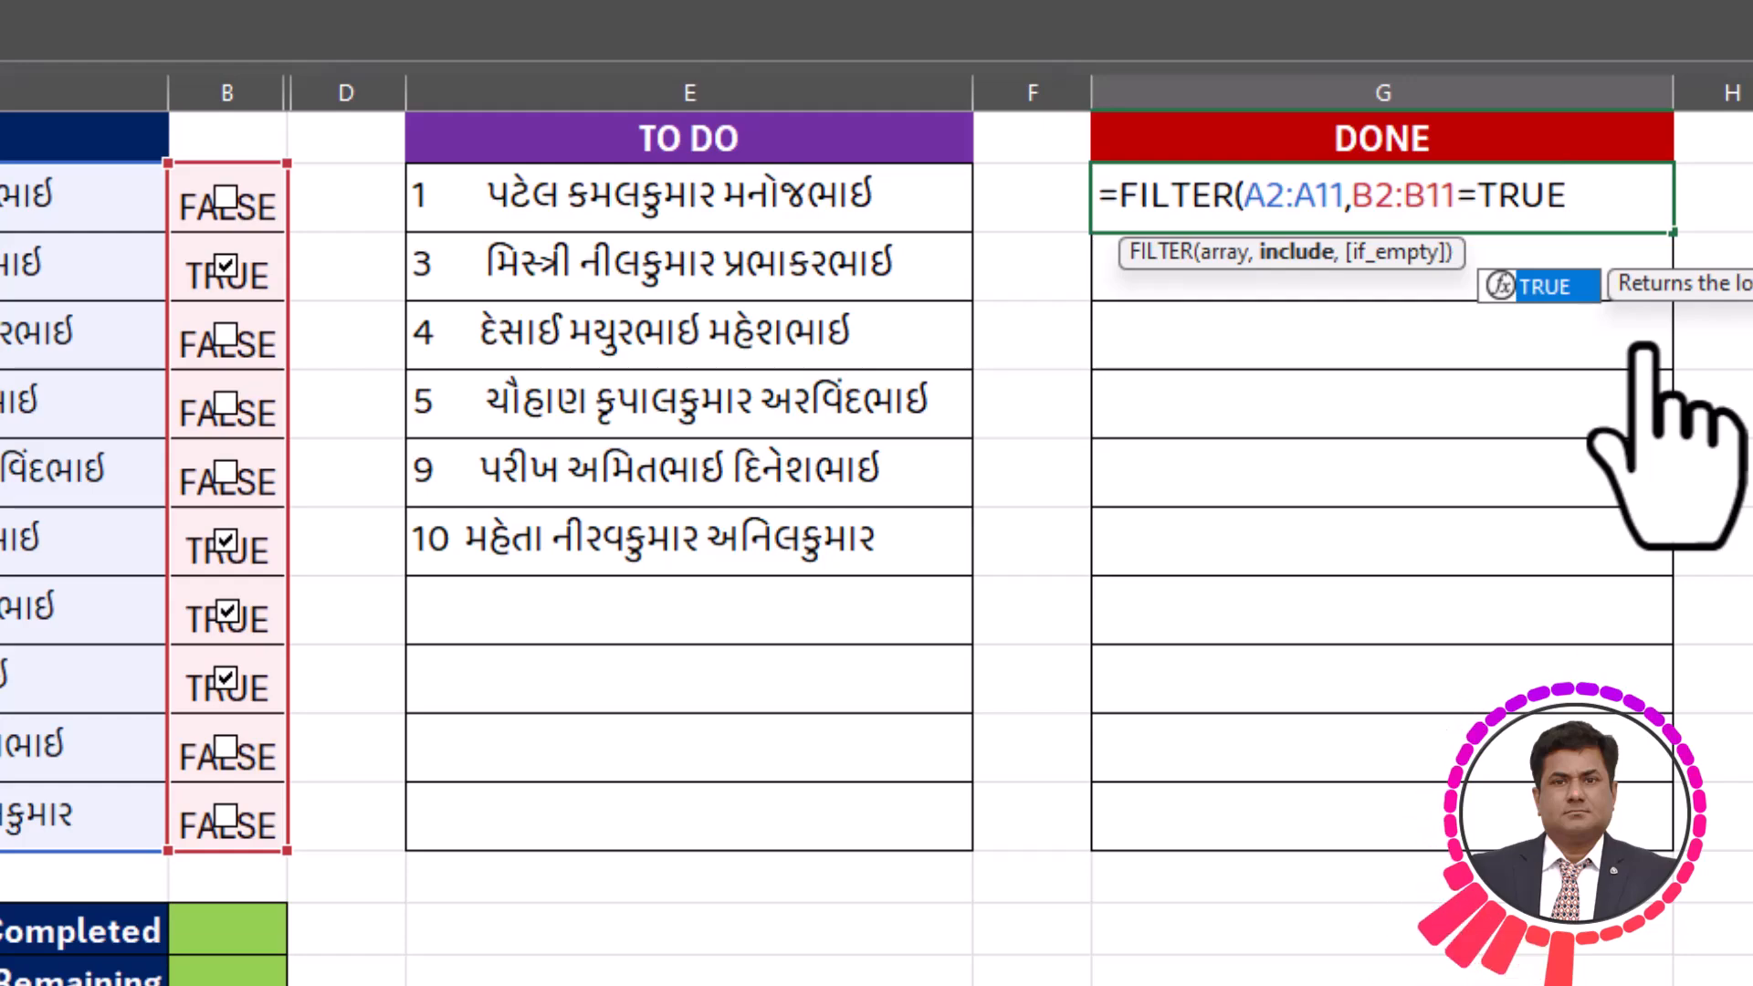
pyautogui.write(')')
pyautogui.press('Return')
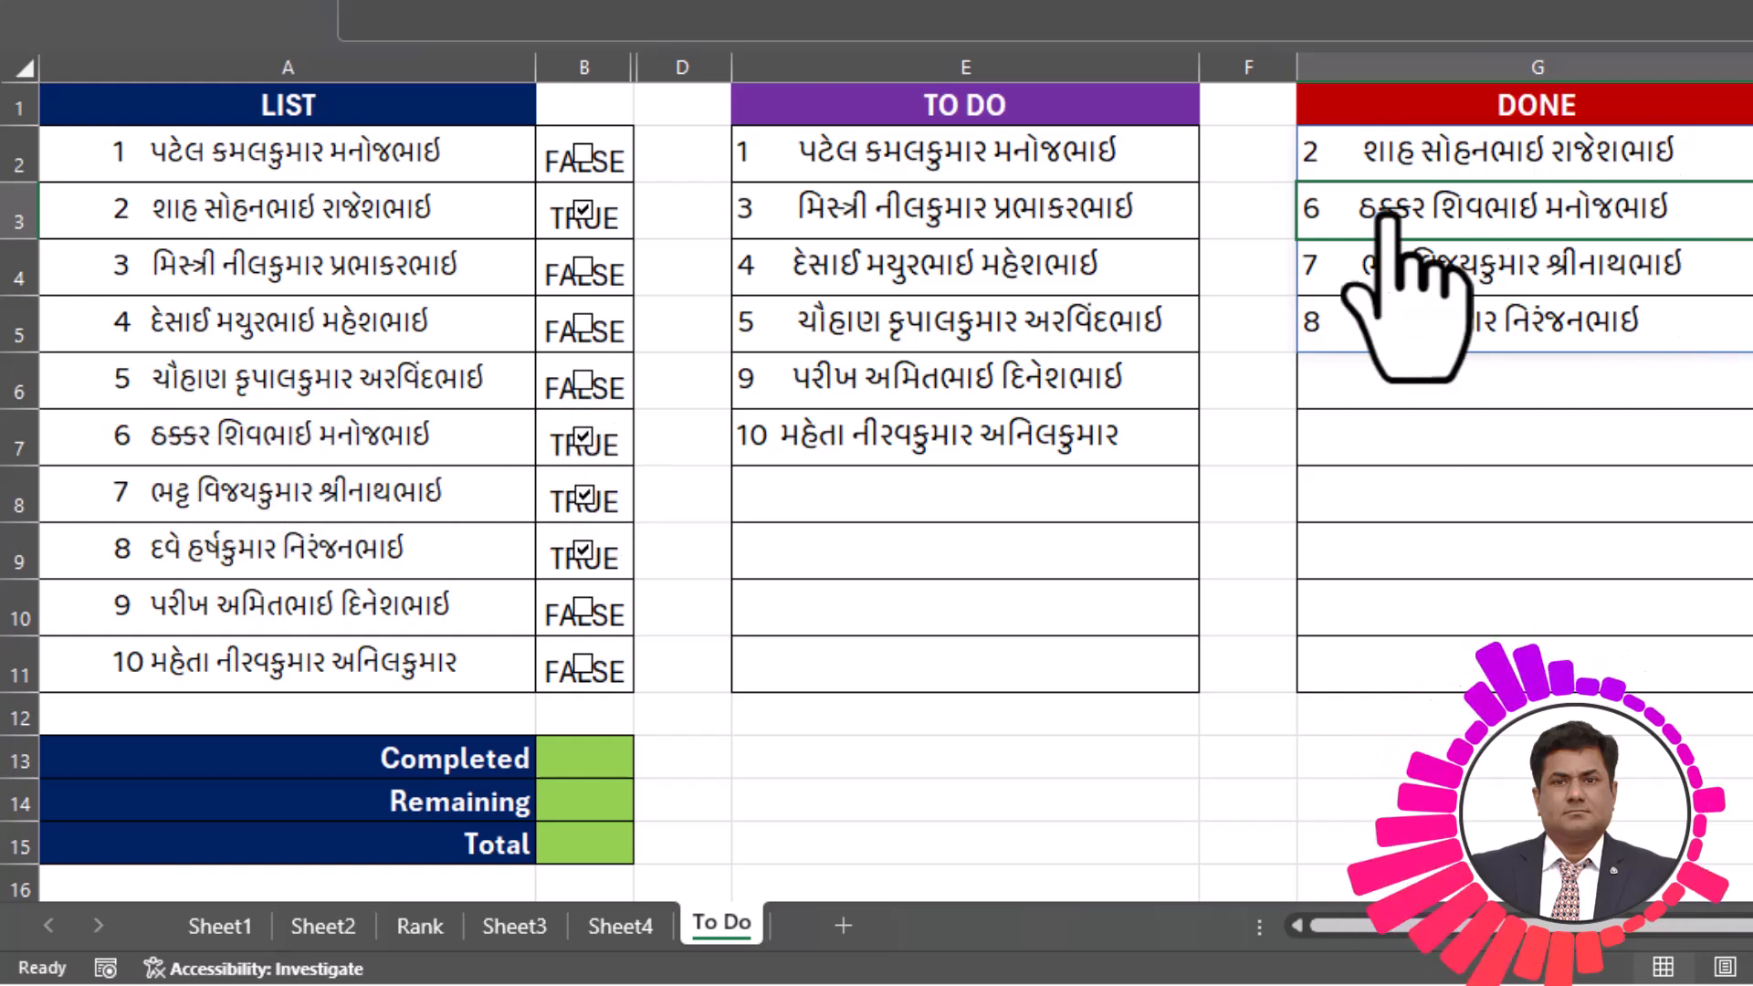
# Untick the check boxes of list items 6, 7, 8 and 2 to test both filtered lists.
pyautogui.click(583, 437)
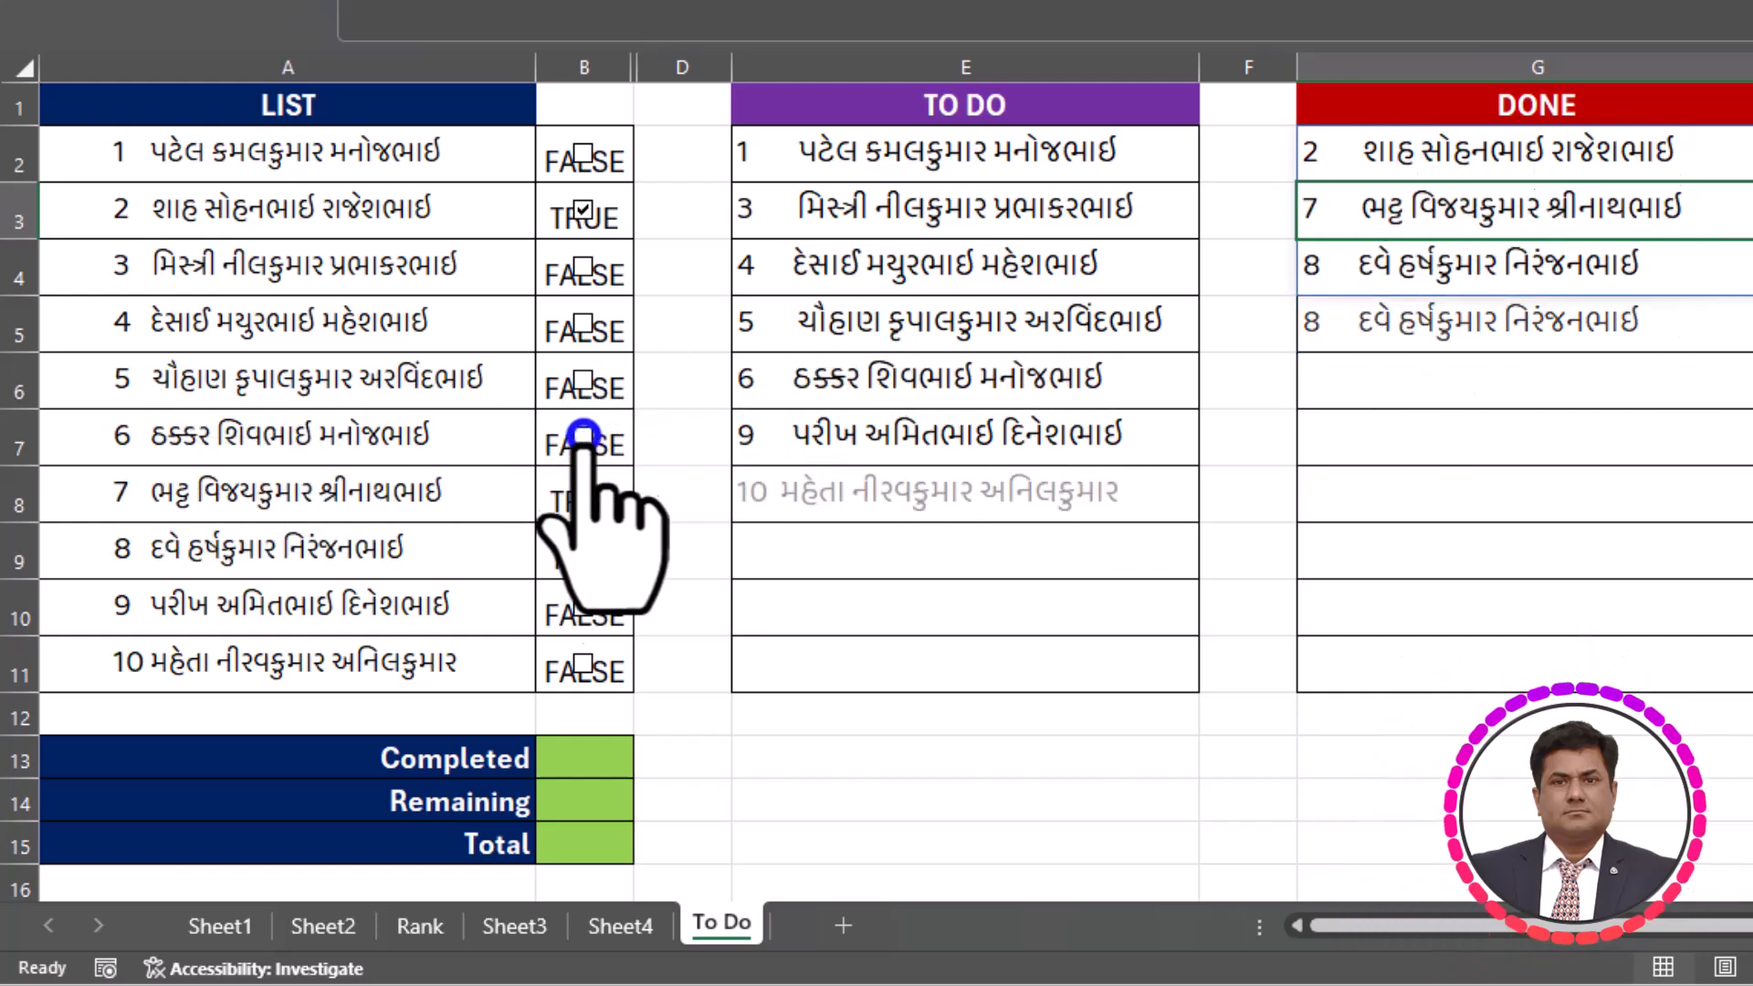
pyautogui.click(585, 497)
pyautogui.click(575, 552)
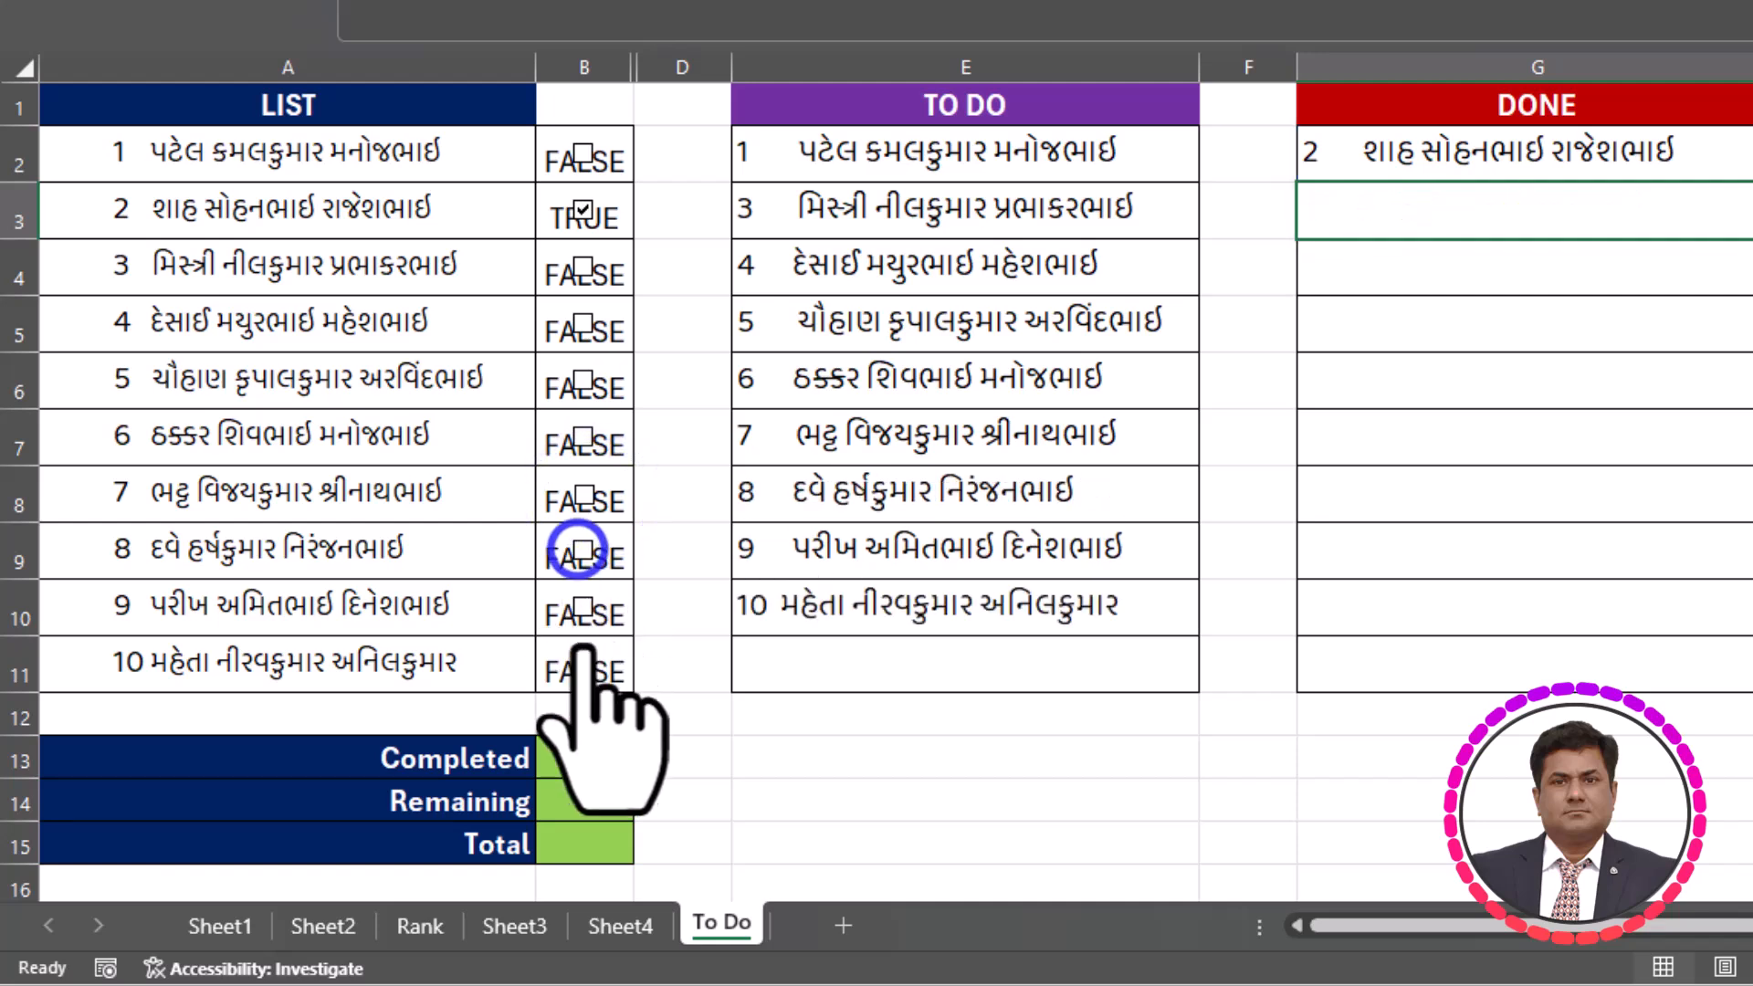
pyautogui.click(581, 212)
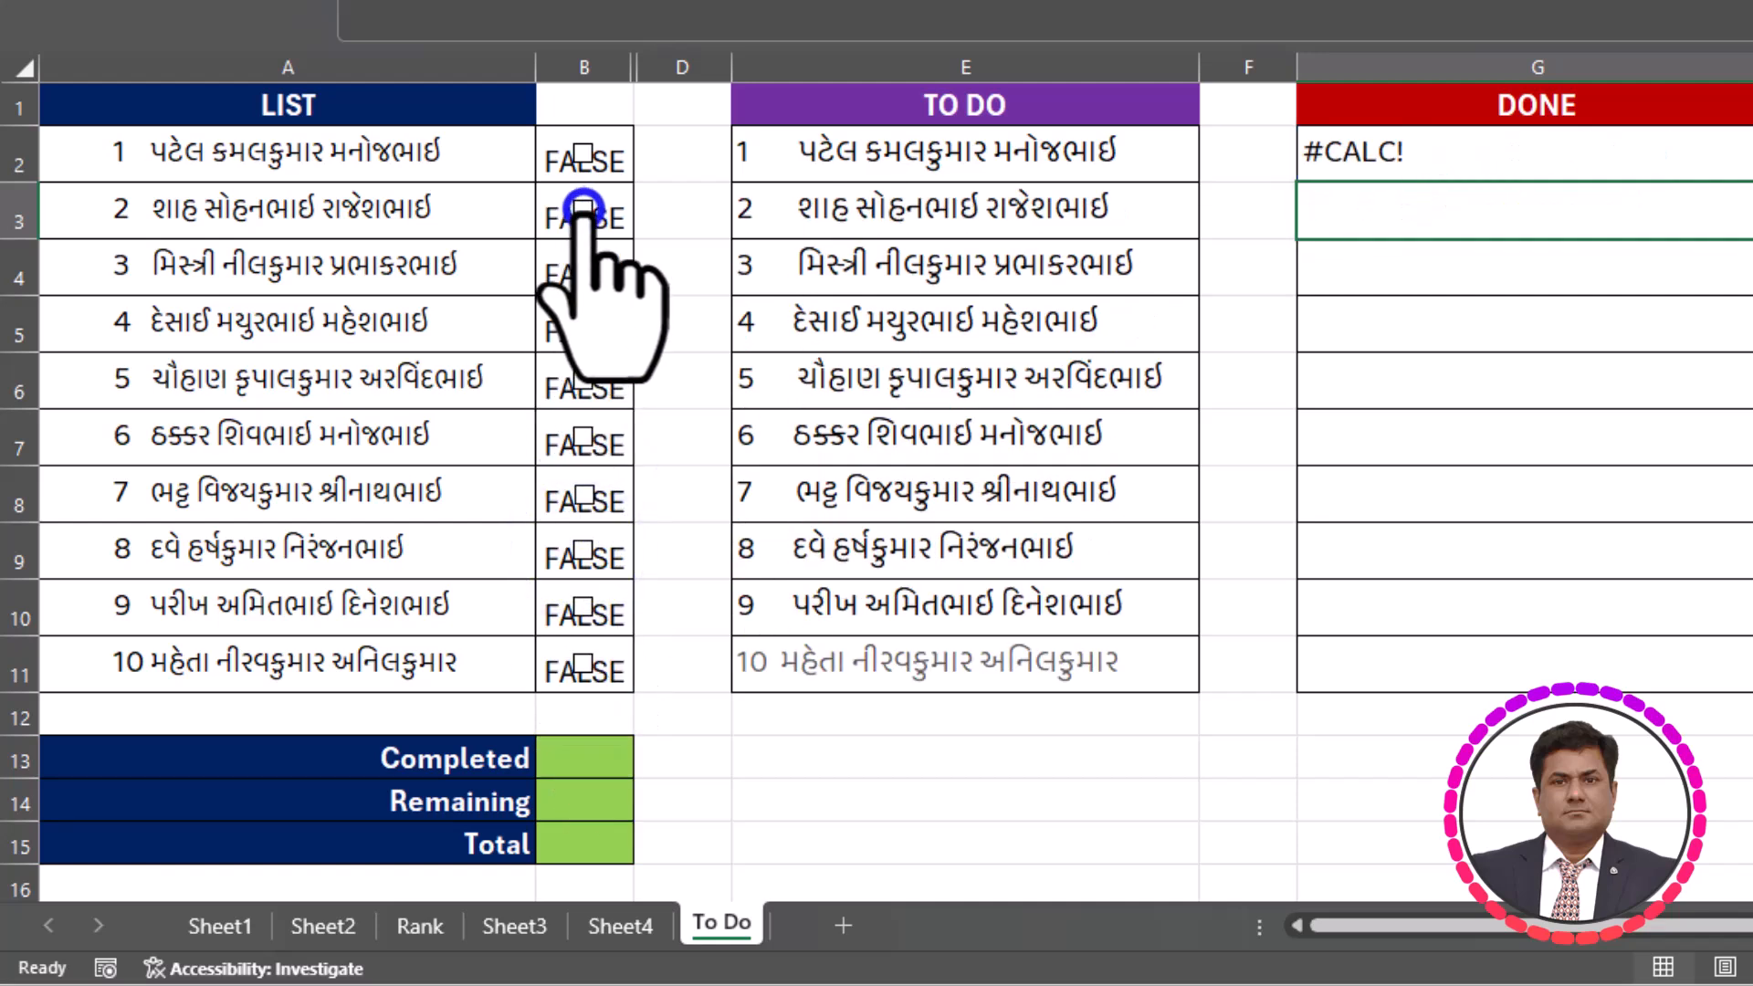
# Tick the check boxes of list items 1, 3, 6, 8 and 9, and clear item 8 again.
pyautogui.click(584, 155)
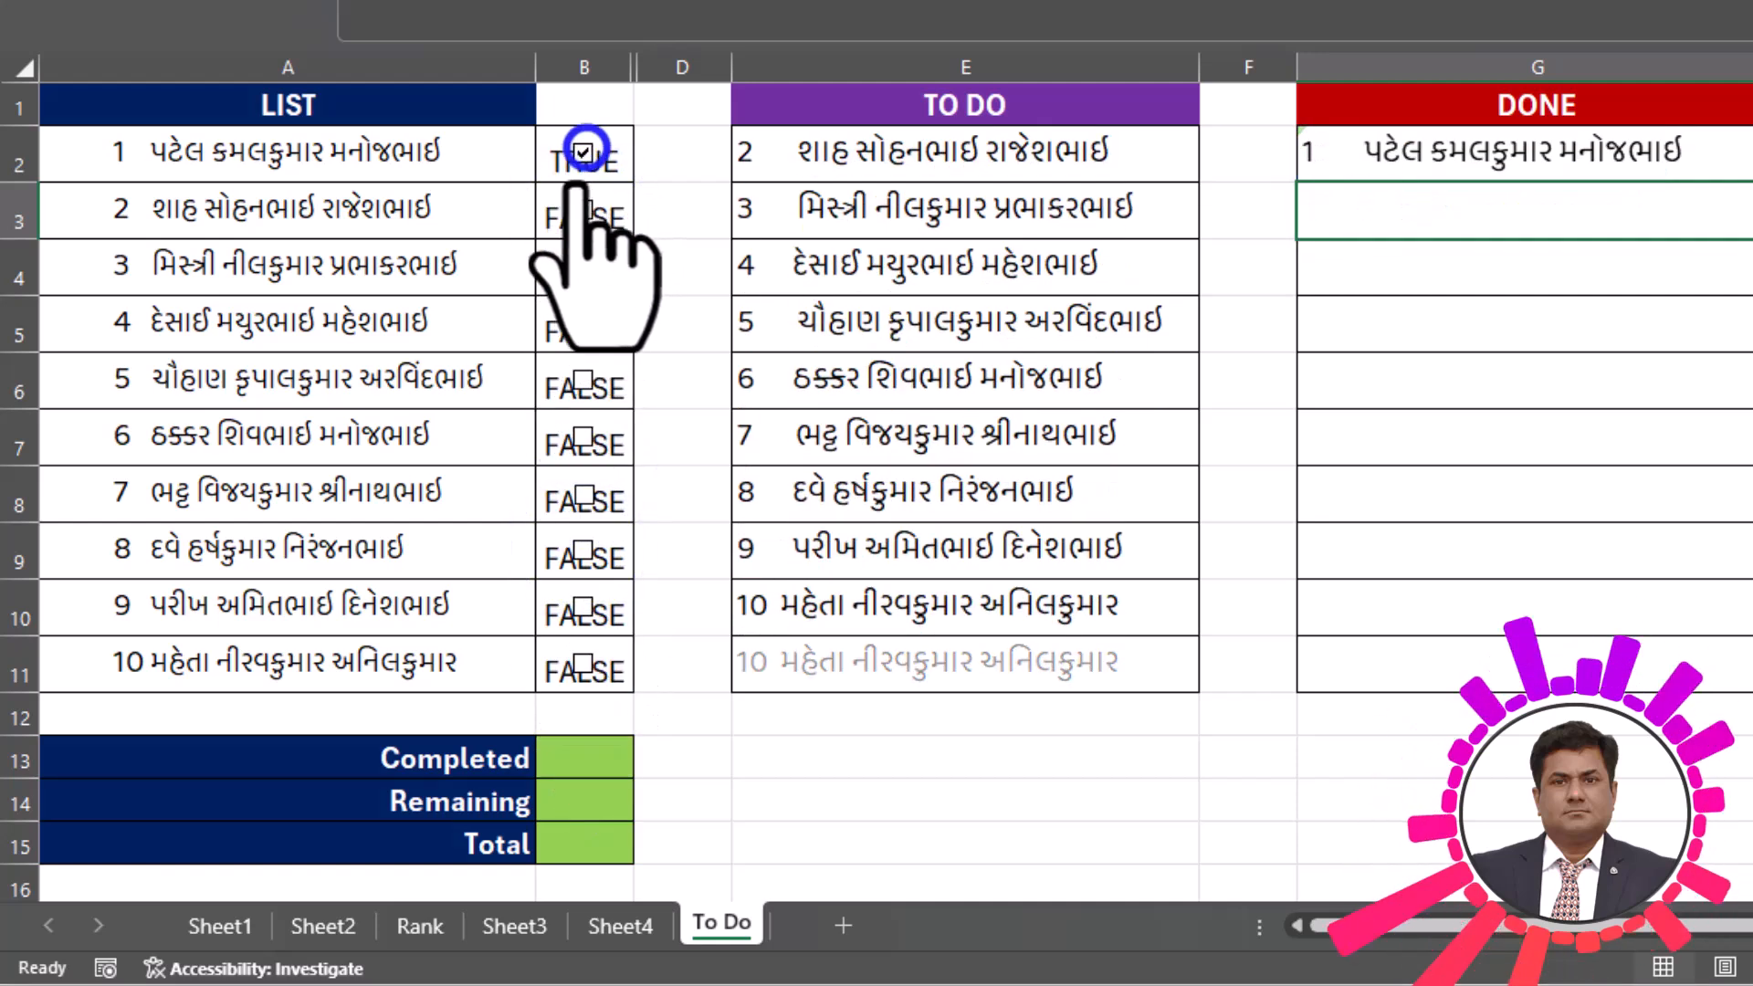
pyautogui.click(584, 268)
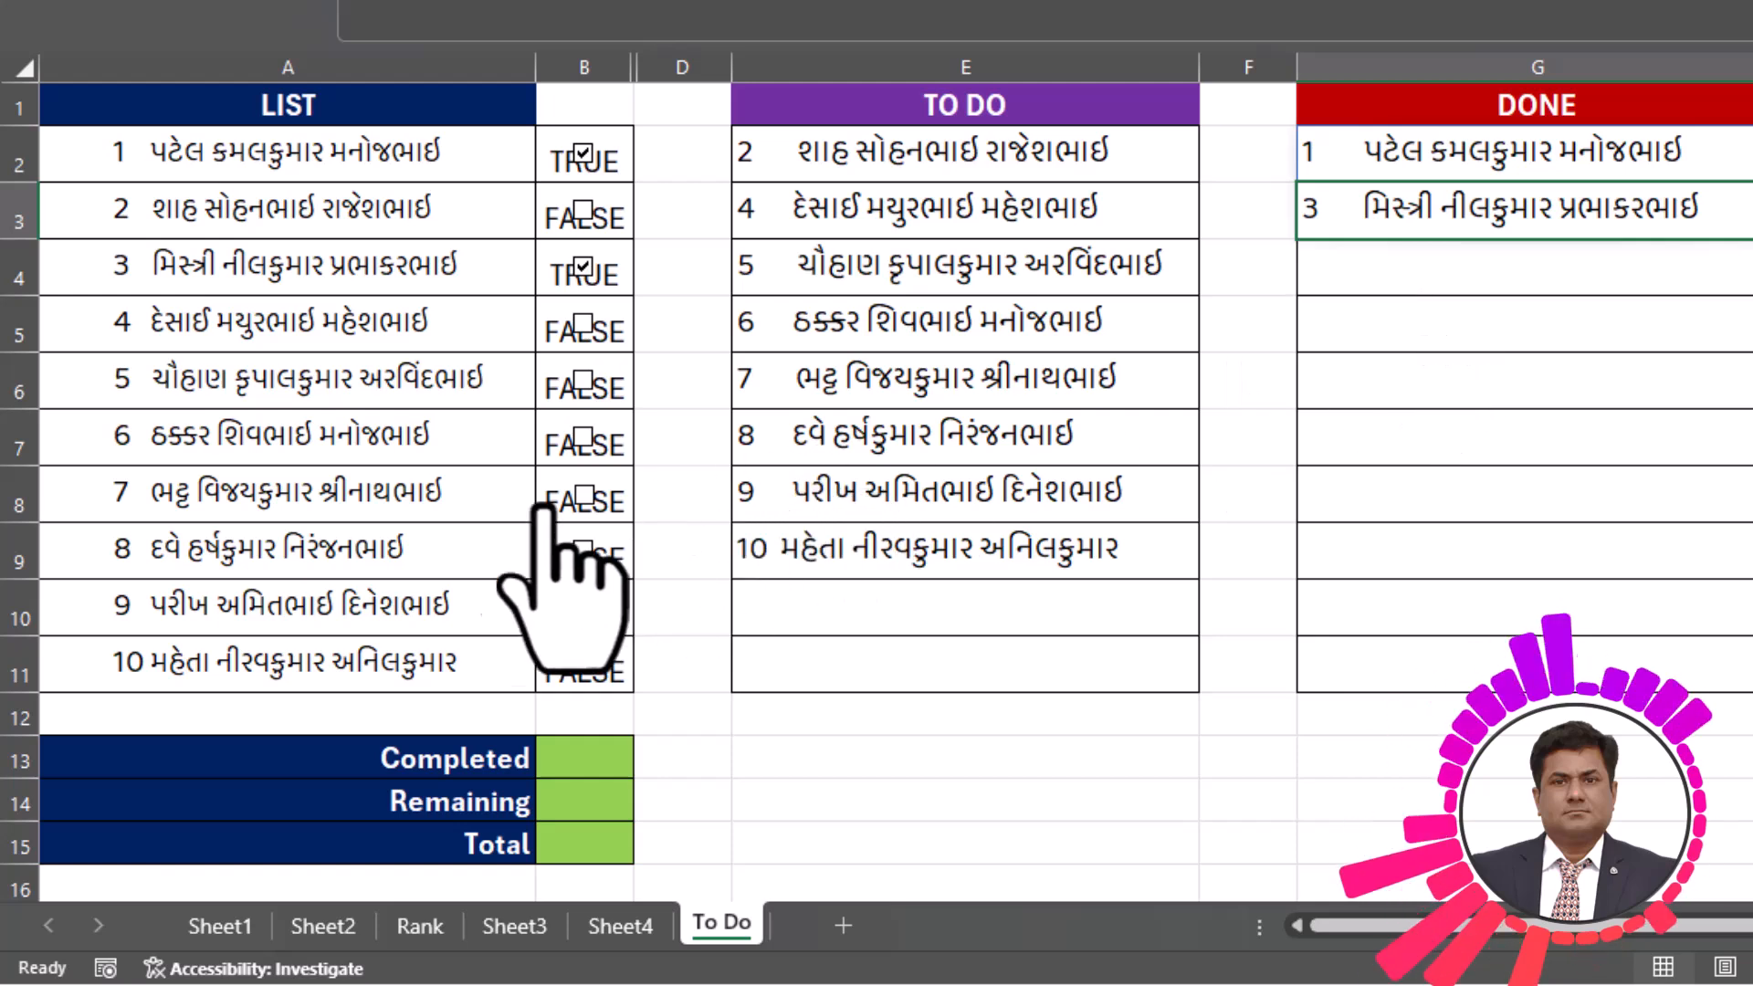
pyautogui.click(582, 436)
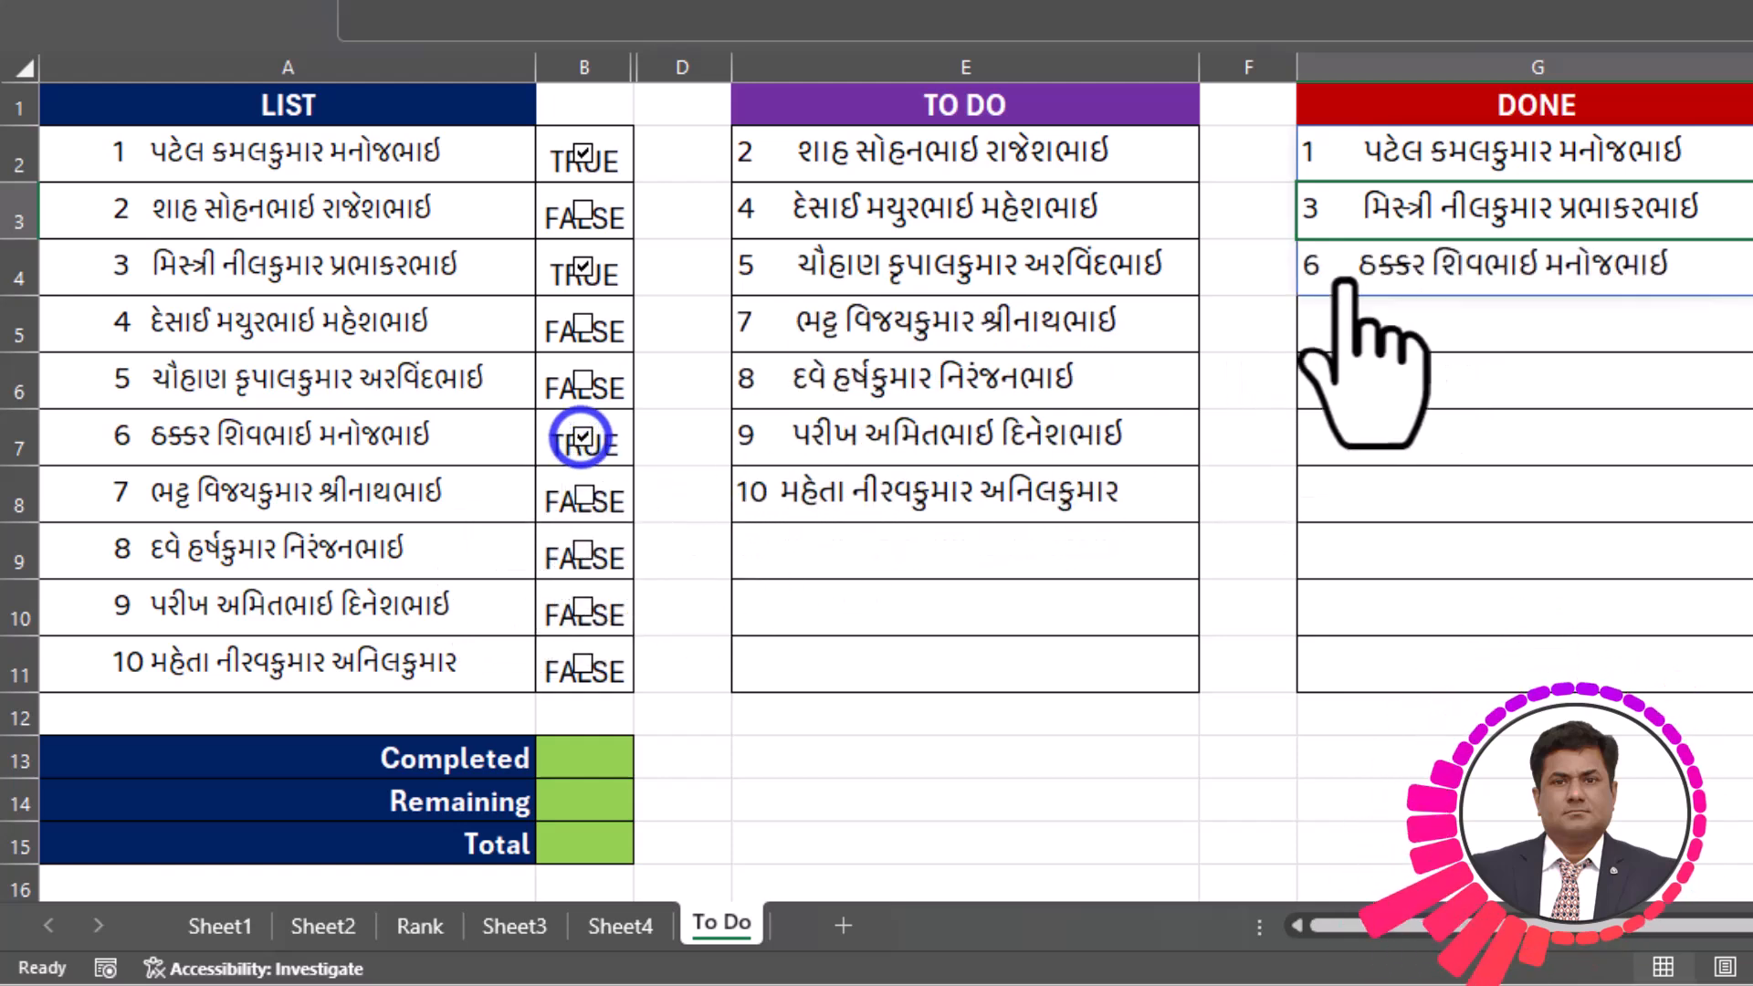
pyautogui.click(581, 553)
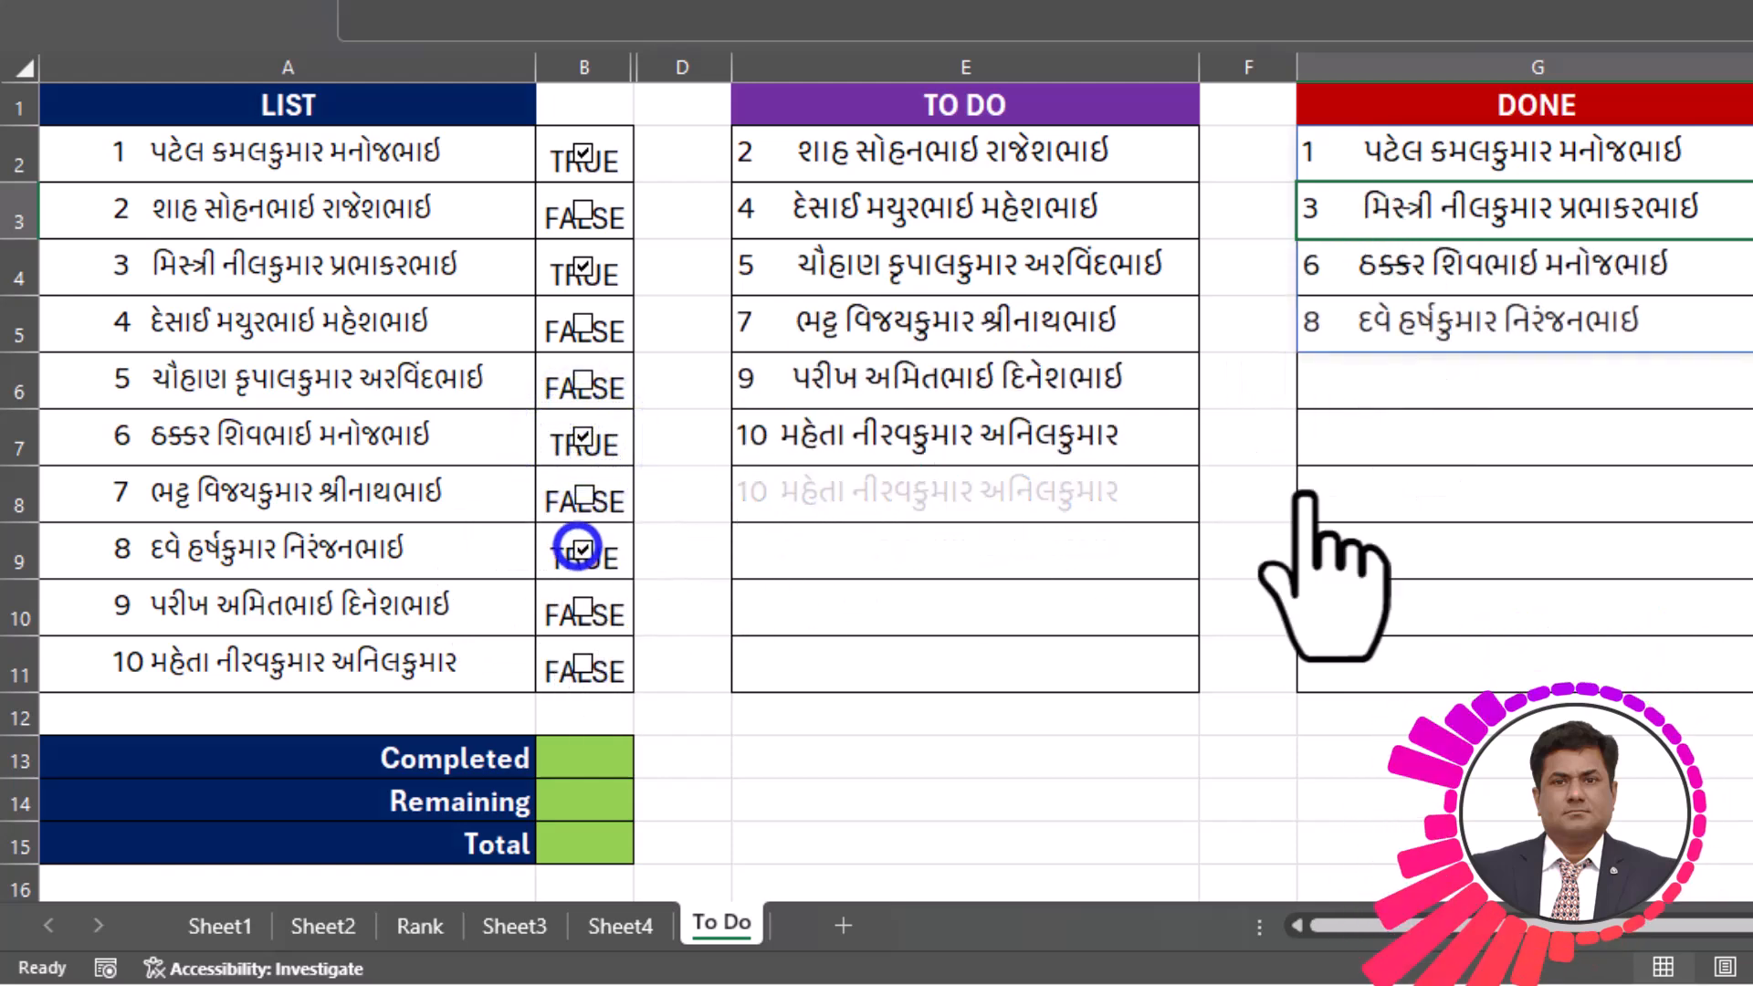
pyautogui.click(582, 607)
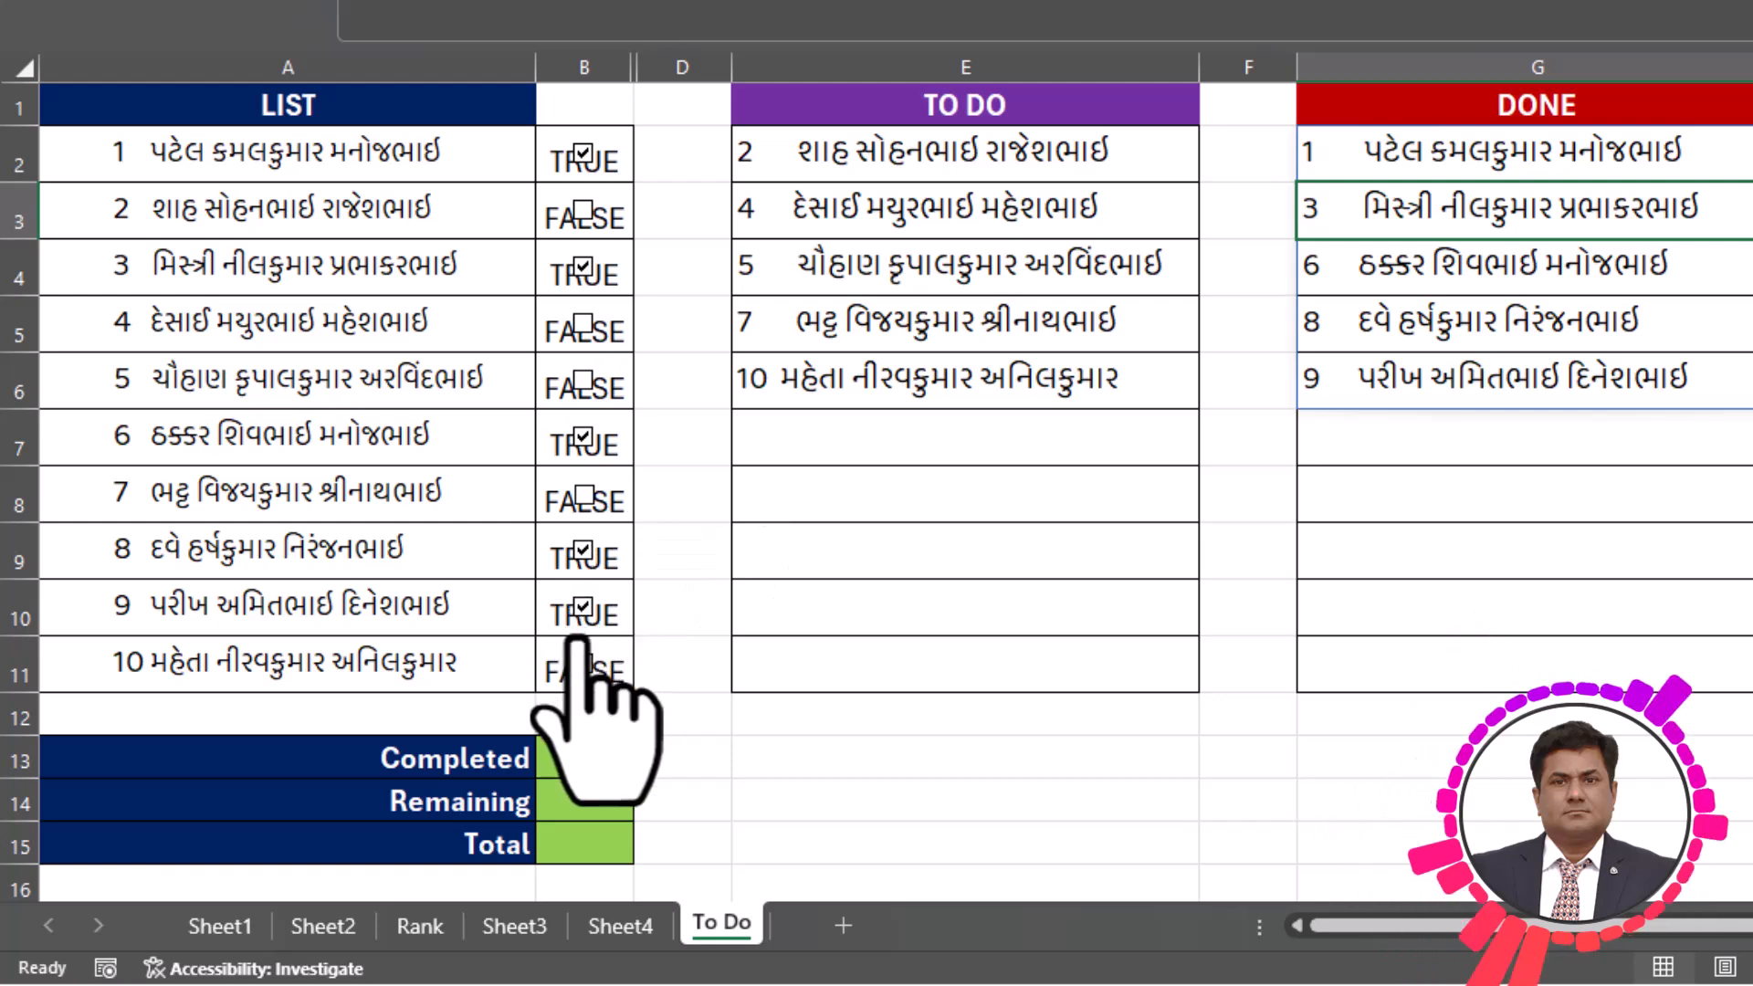
pyautogui.click(582, 550)
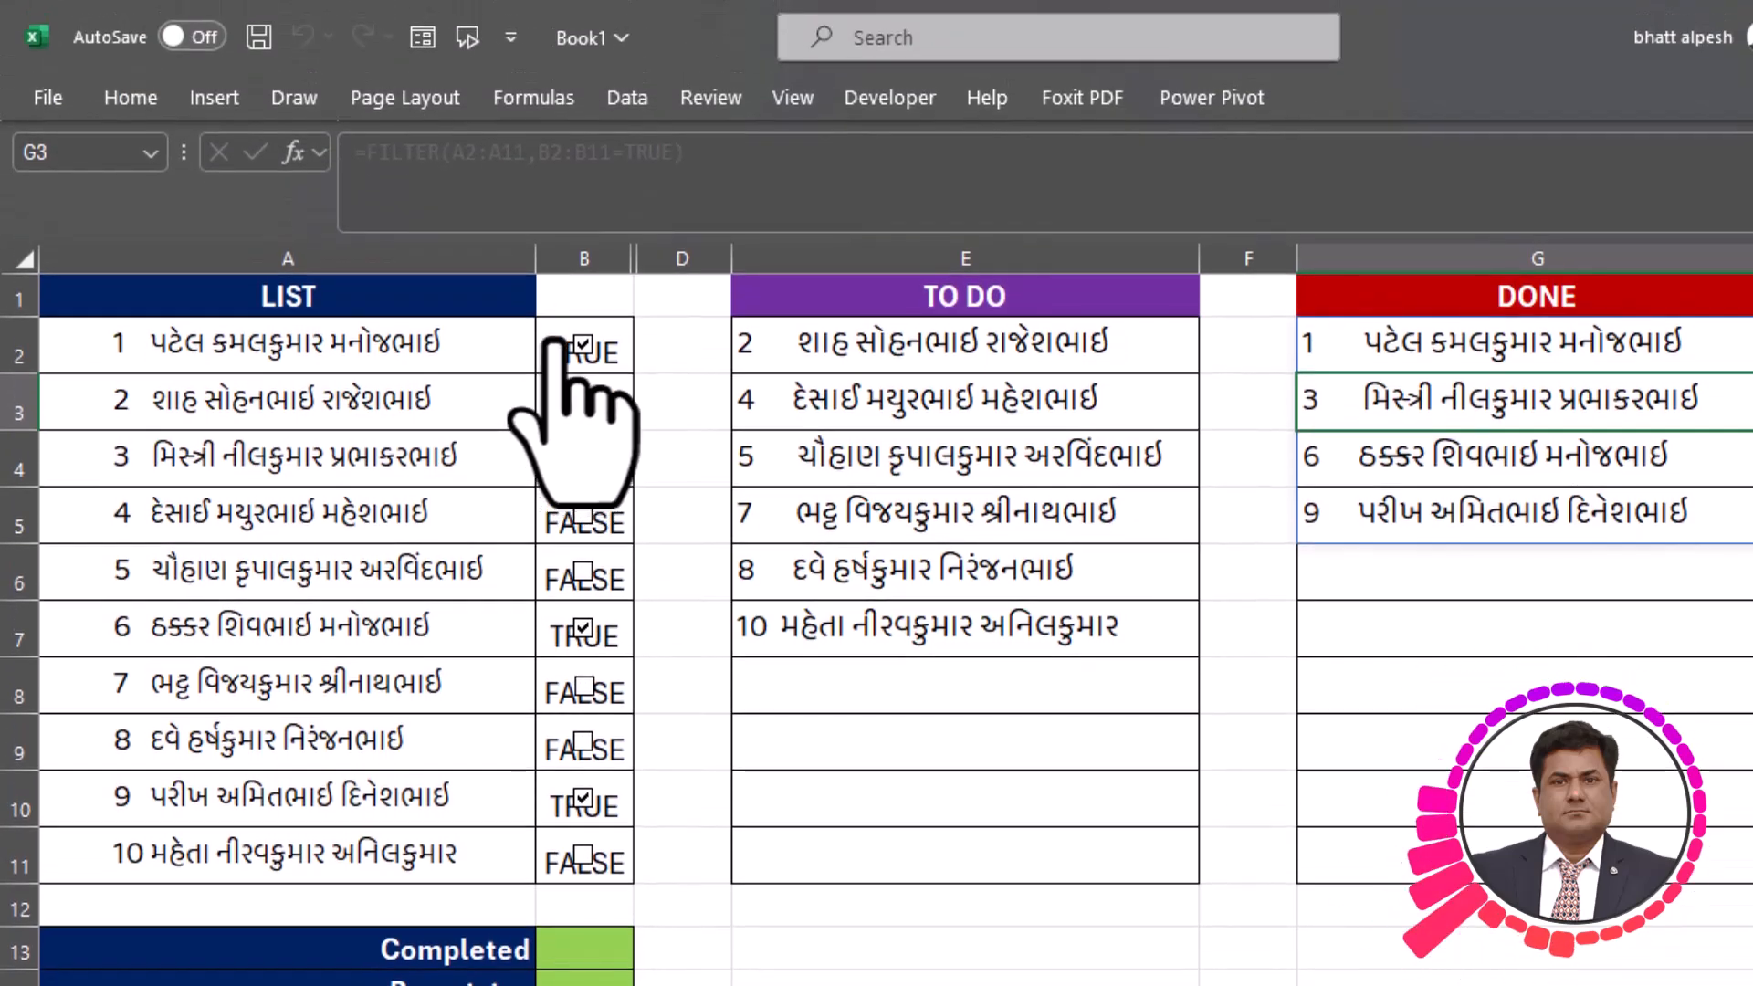
# Set the font colour of cells B2:B11 to white so the TRUE/FALSE values are hidden behind the check boxes.
pyautogui.moveTo(555, 339); pyautogui.dragTo(572, 863)
pyautogui.click(130, 97)
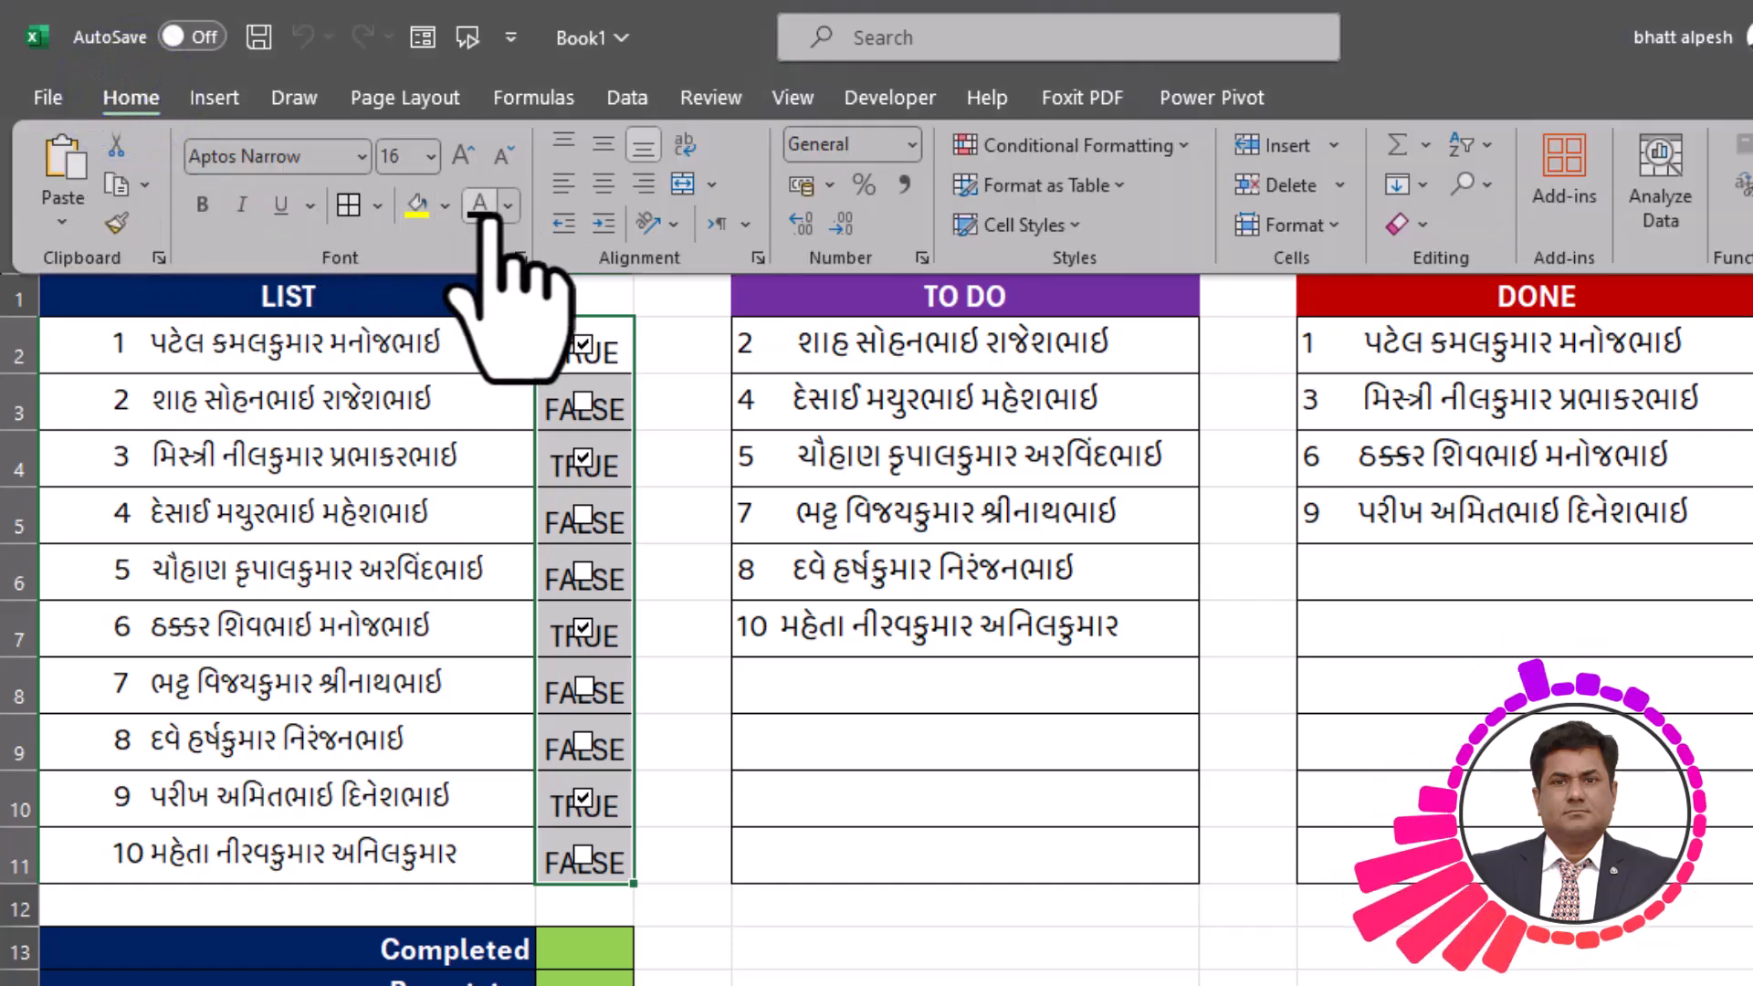
pyautogui.click(504, 202)
pyautogui.click(480, 332)
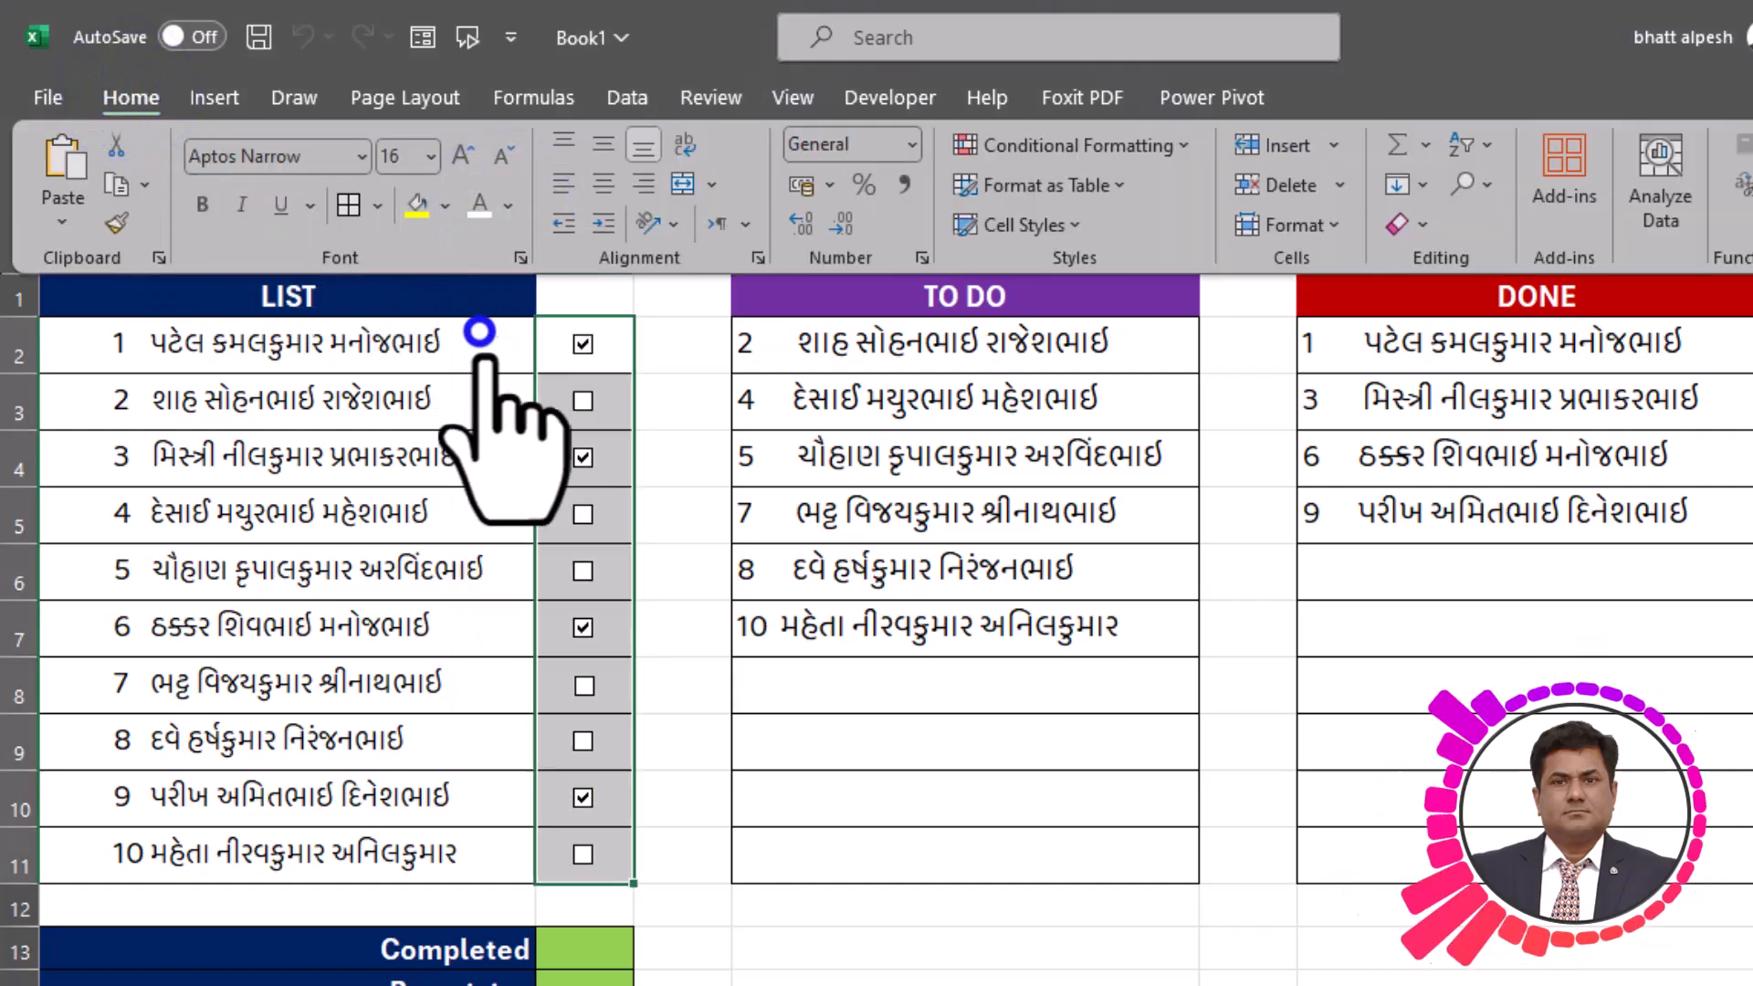
pyautogui.click(697, 508)
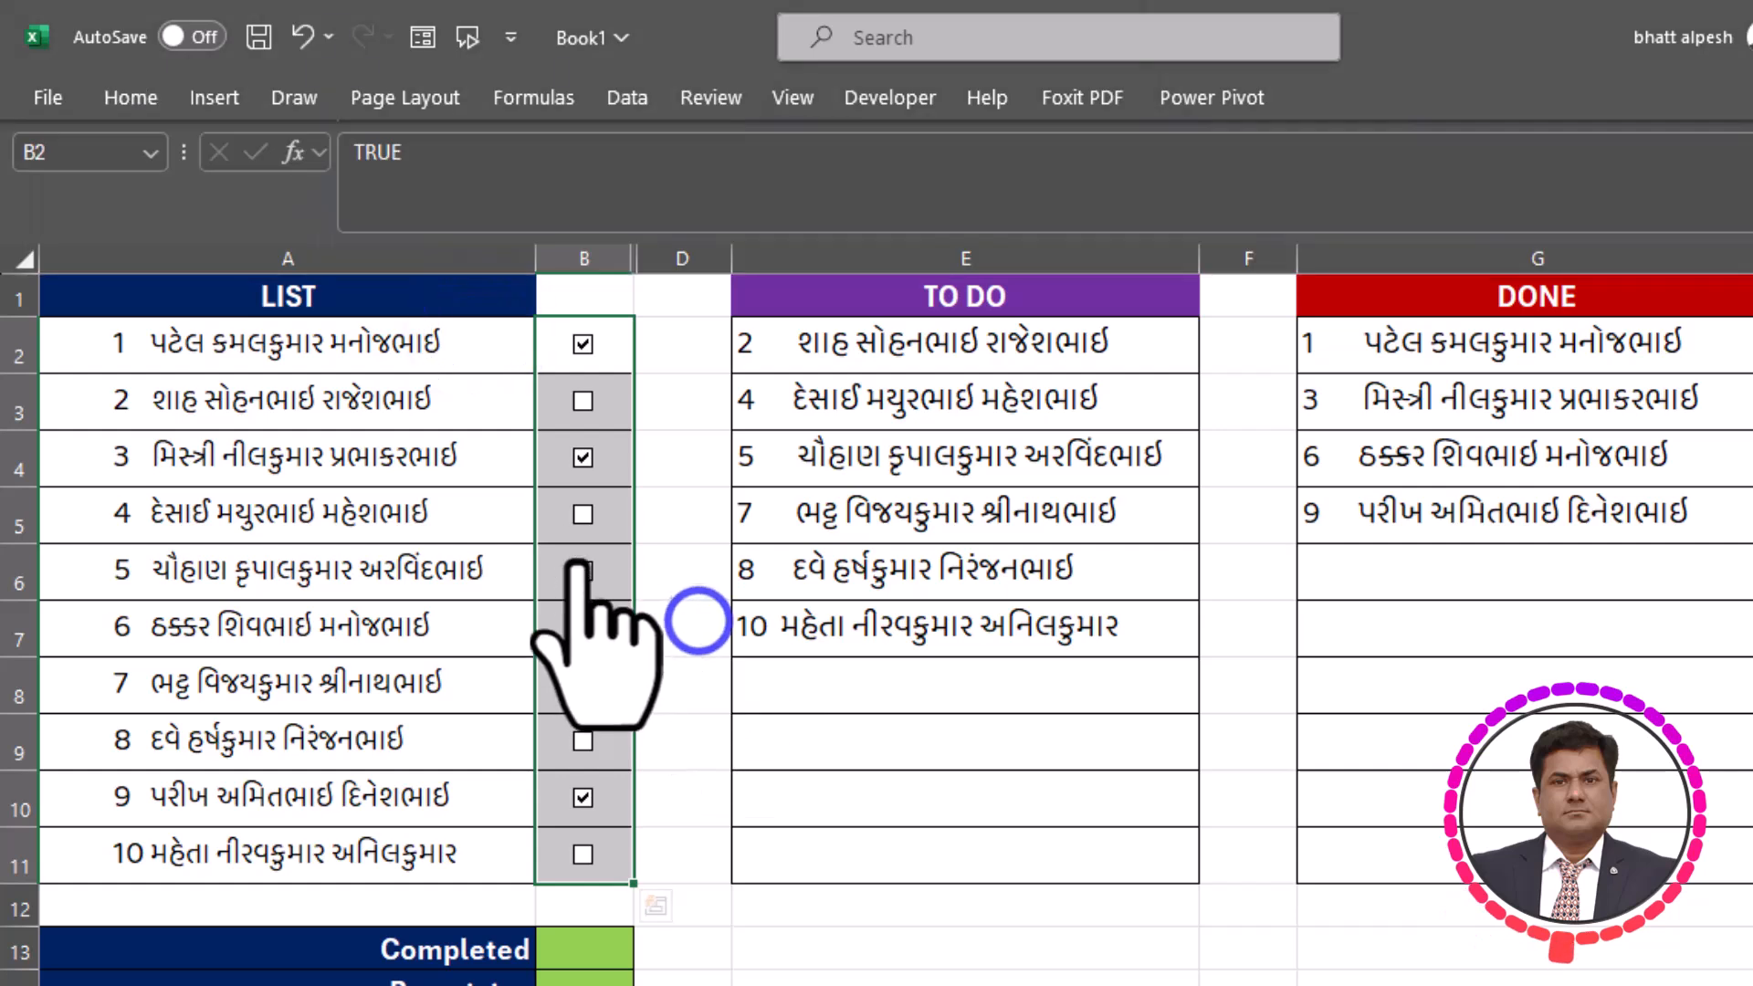
# Tick the check boxes of list items 4, 2, 5, 7 and 8, keeping item 9 ticked and item 10 unticked.
pyautogui.click(583, 511)
pyautogui.click(582, 402)
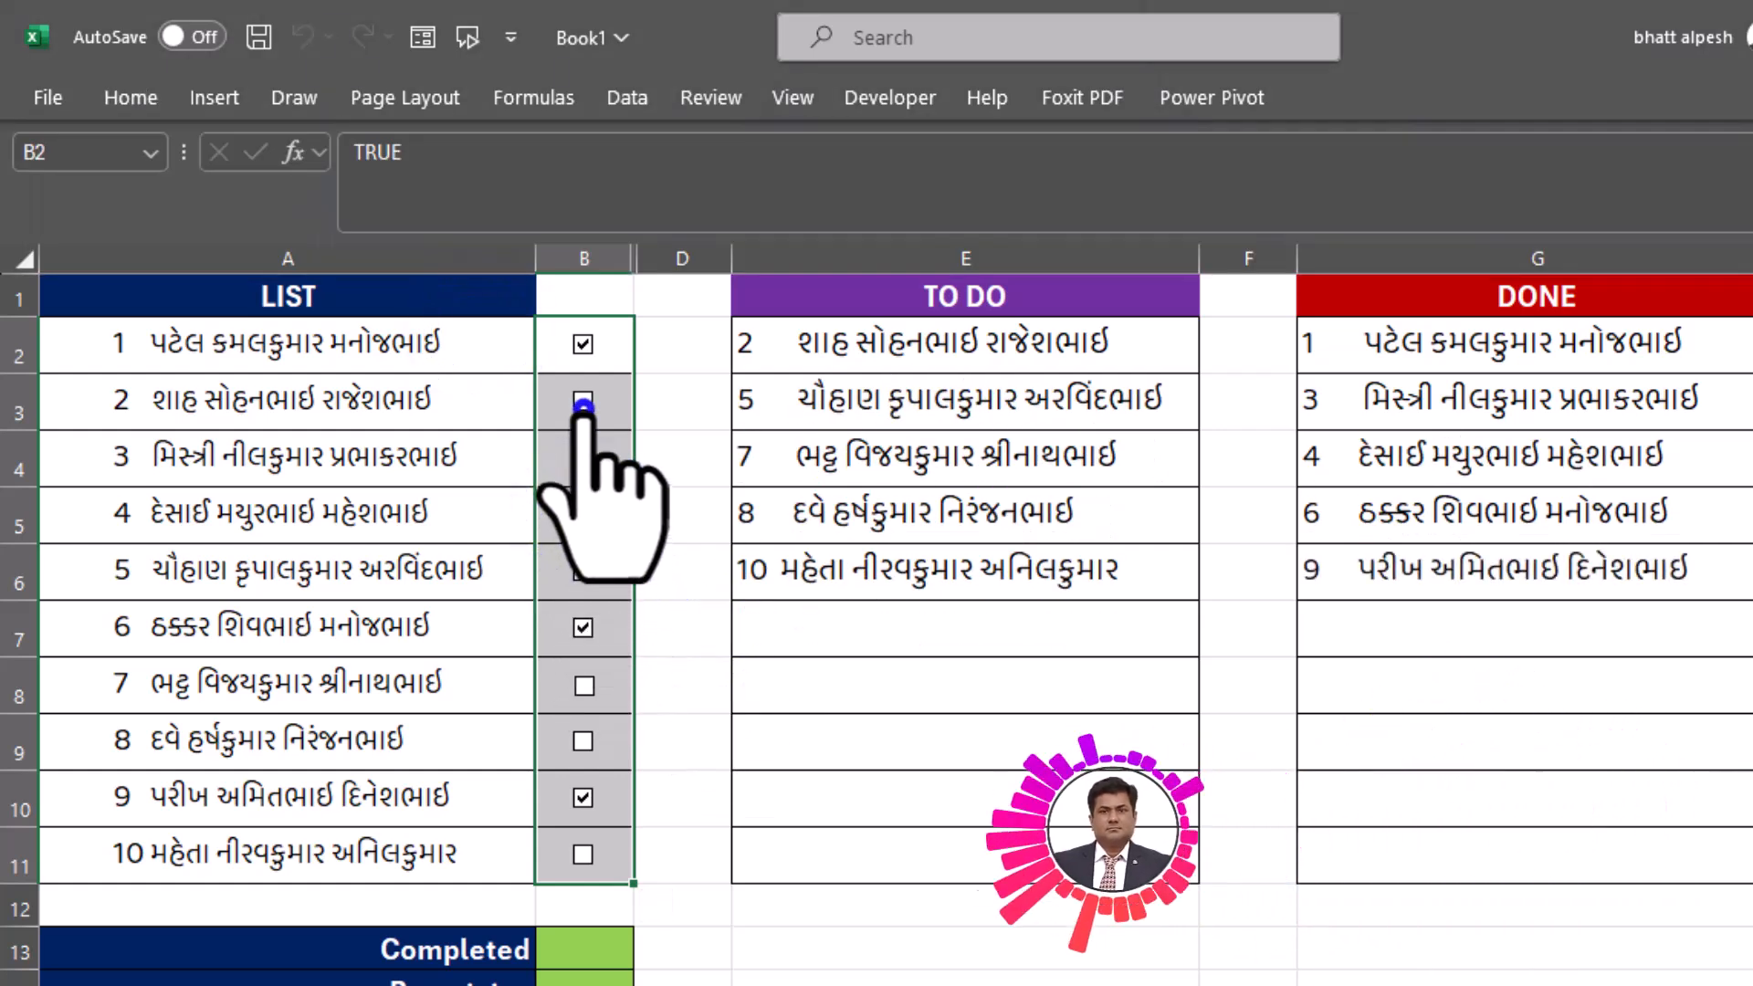
pyautogui.click(581, 568)
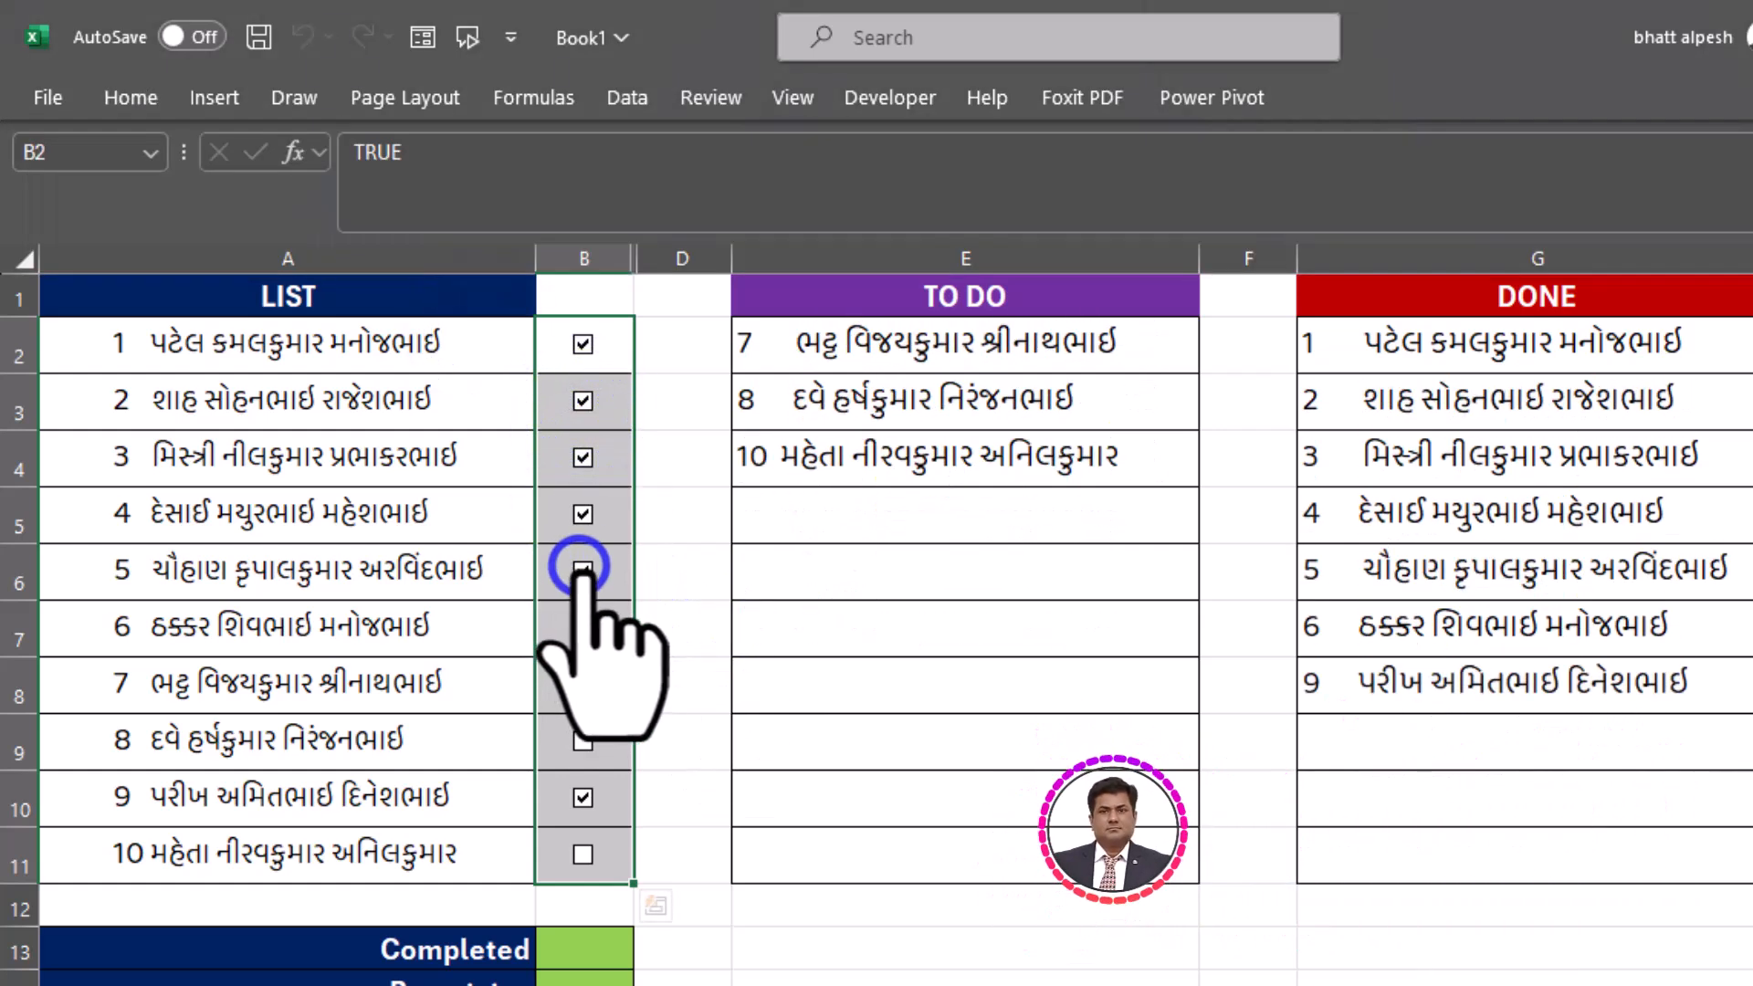
pyautogui.click(583, 685)
pyautogui.click(582, 741)
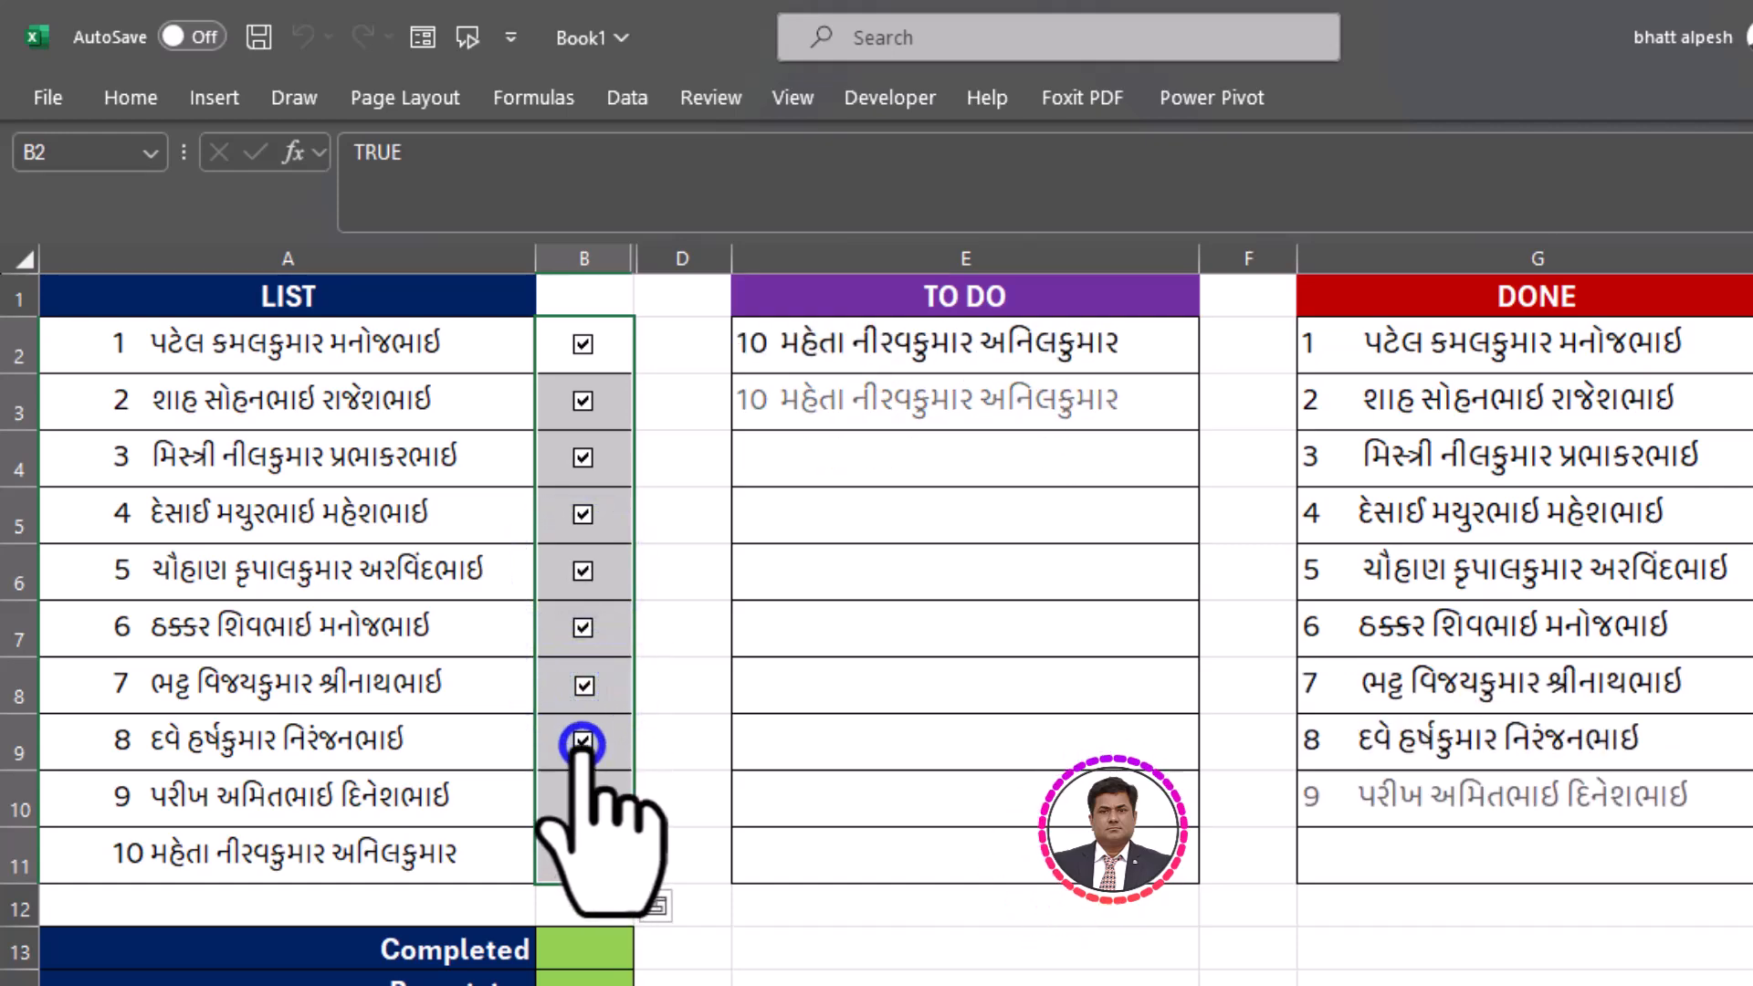
pyautogui.click(582, 796)
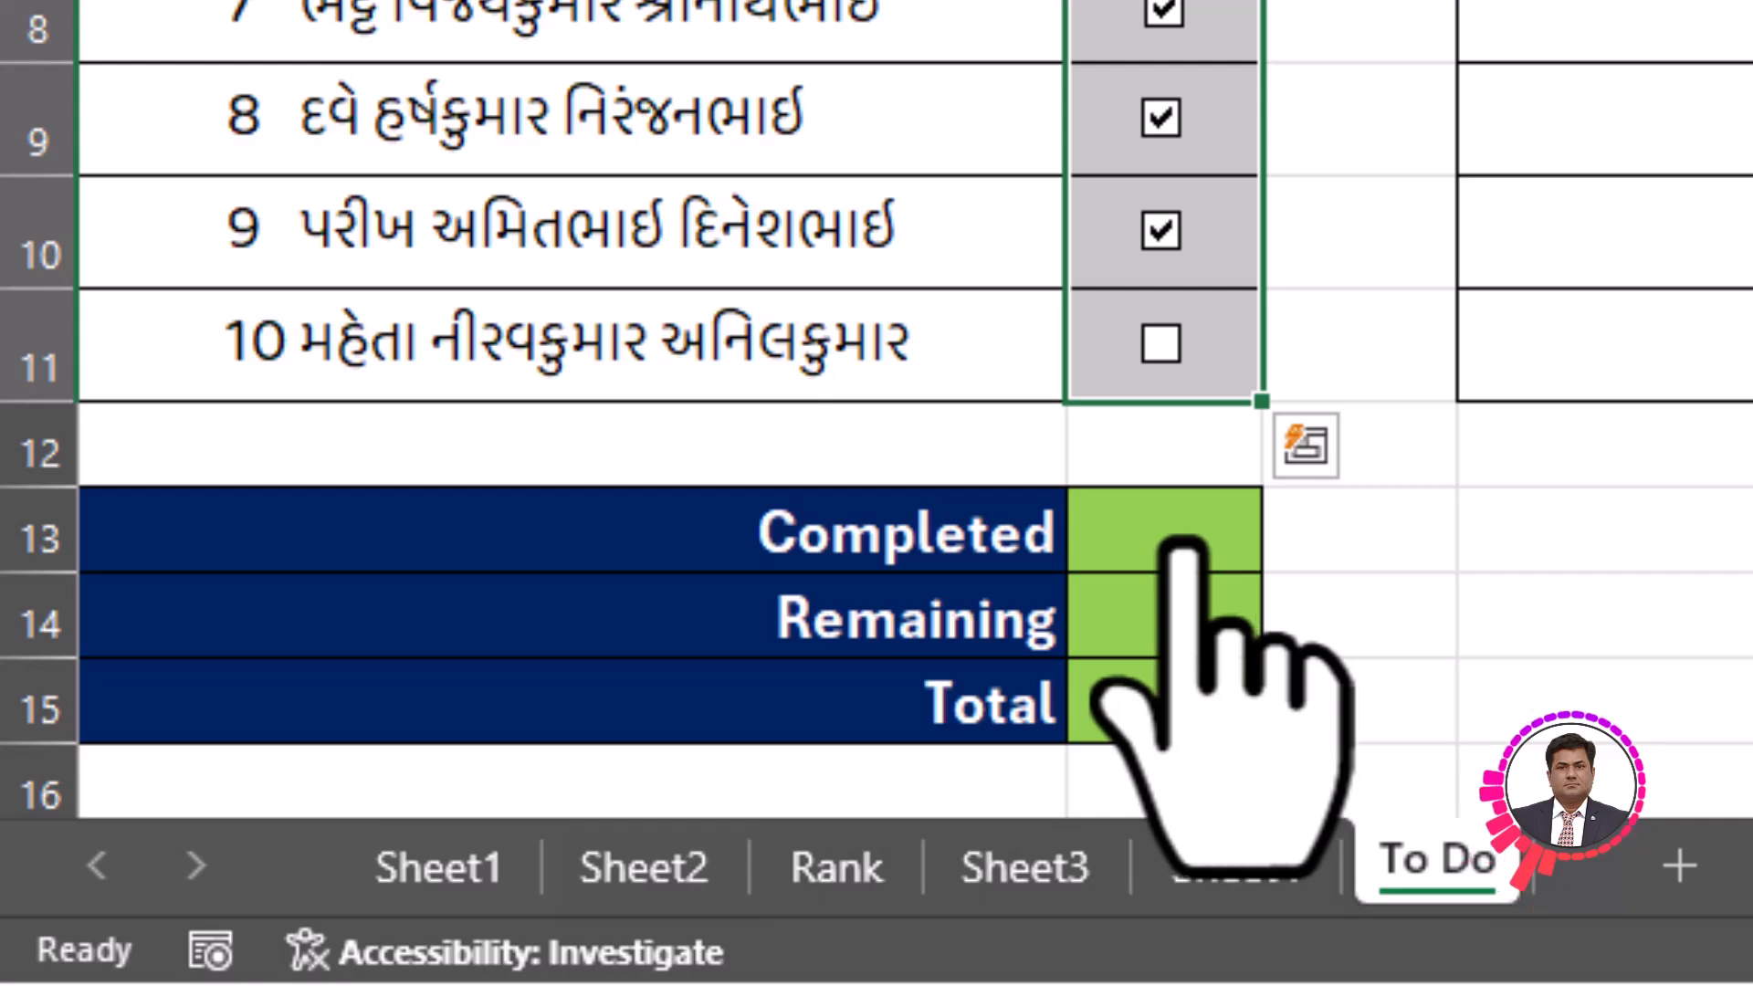
# Untick the check boxes of list items 9 and 8.
pyautogui.click(677, 887)
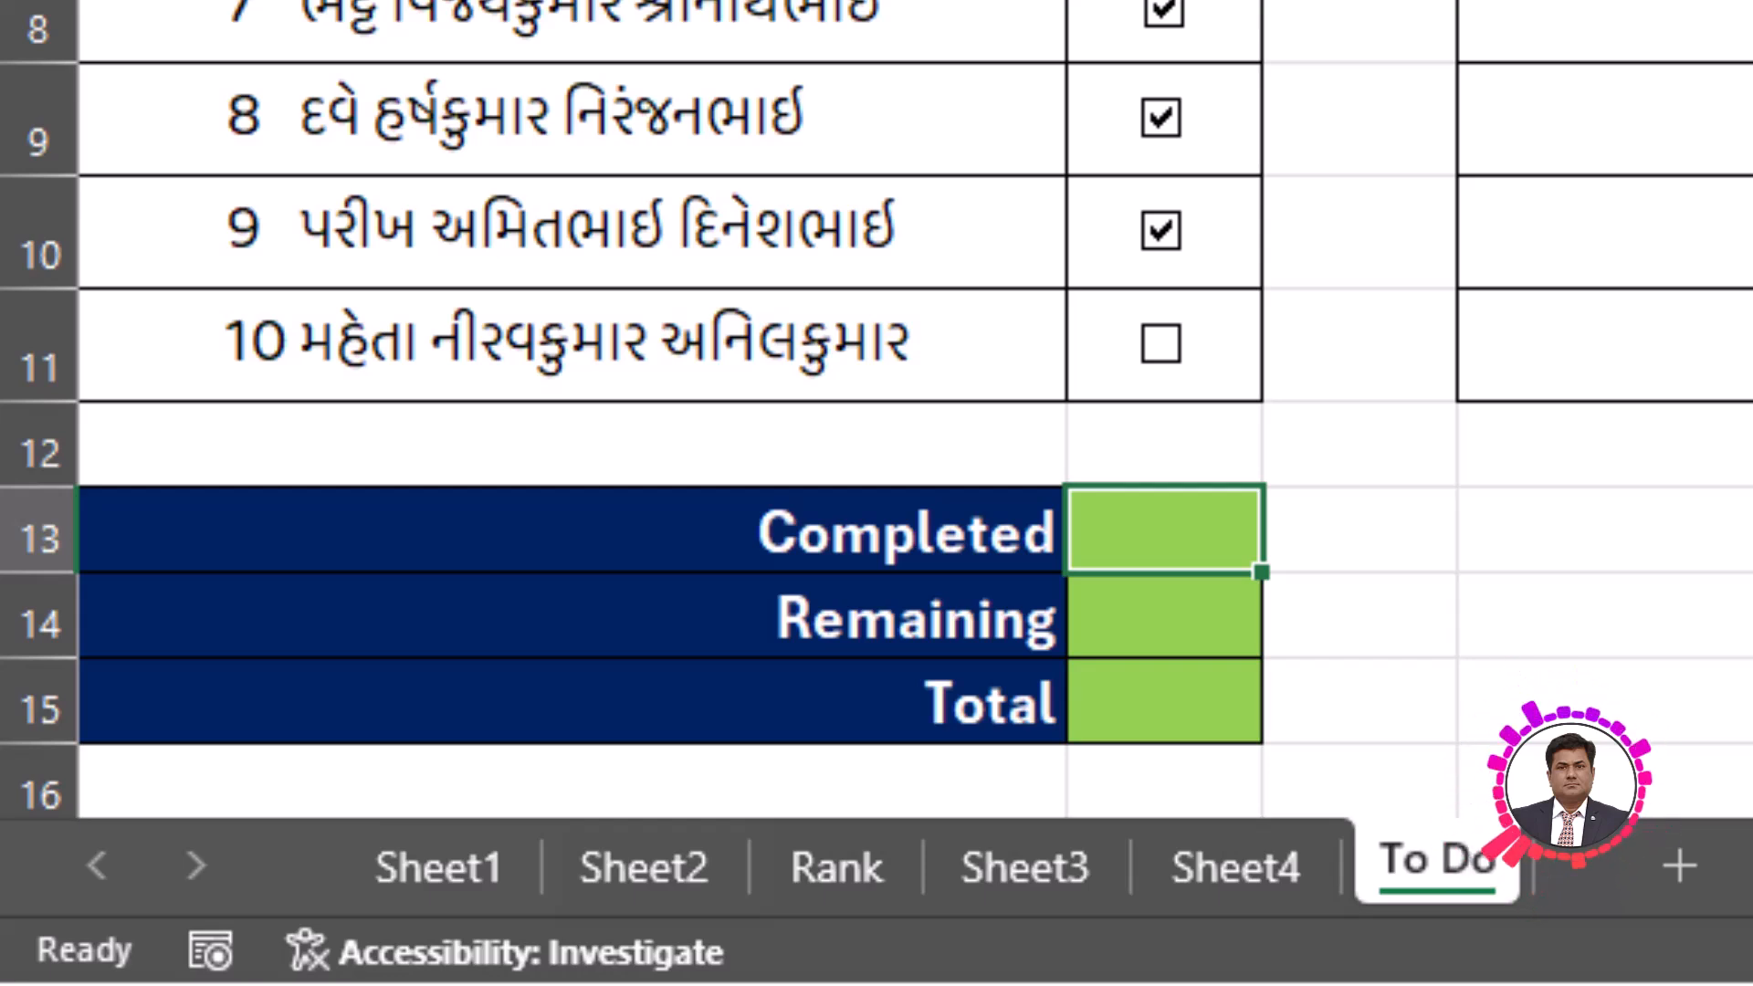
pyautogui.click(1162, 208)
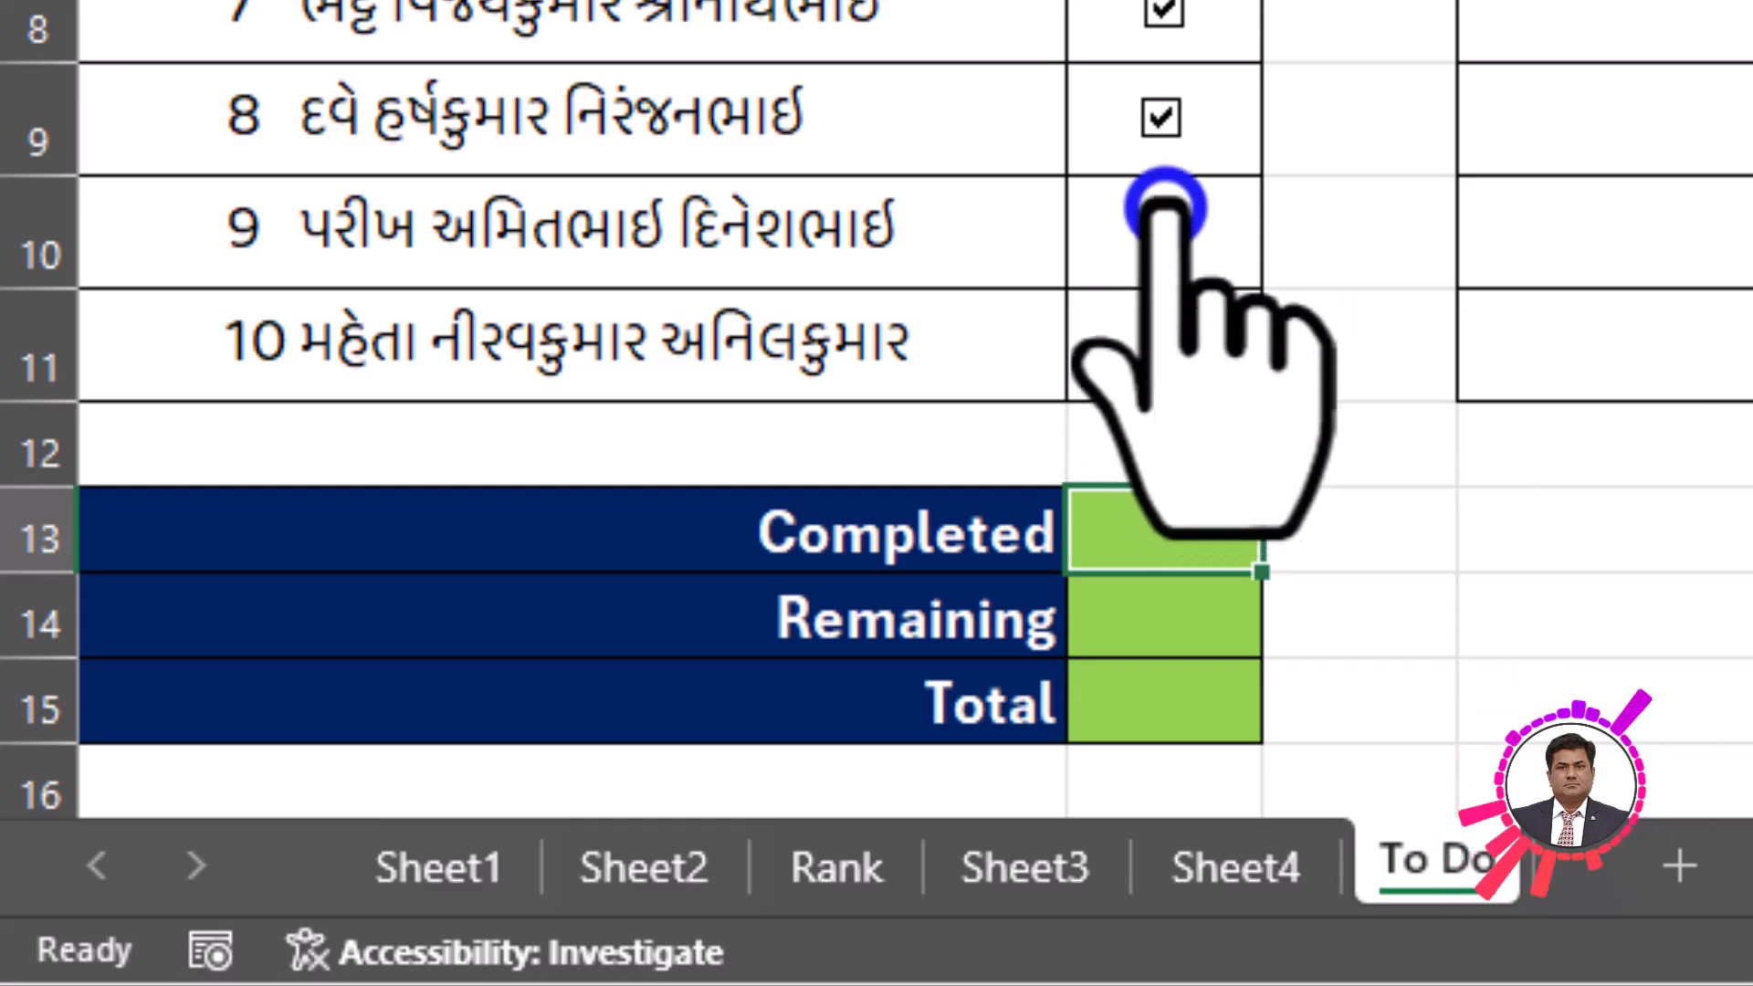
pyautogui.click(1162, 118)
# Count the completed items in cell B13 with the formula =COUNTIF(B2:B11,TRUE).
pyautogui.click(1129, 536)
pyautogui.doubleClick(1128, 537)
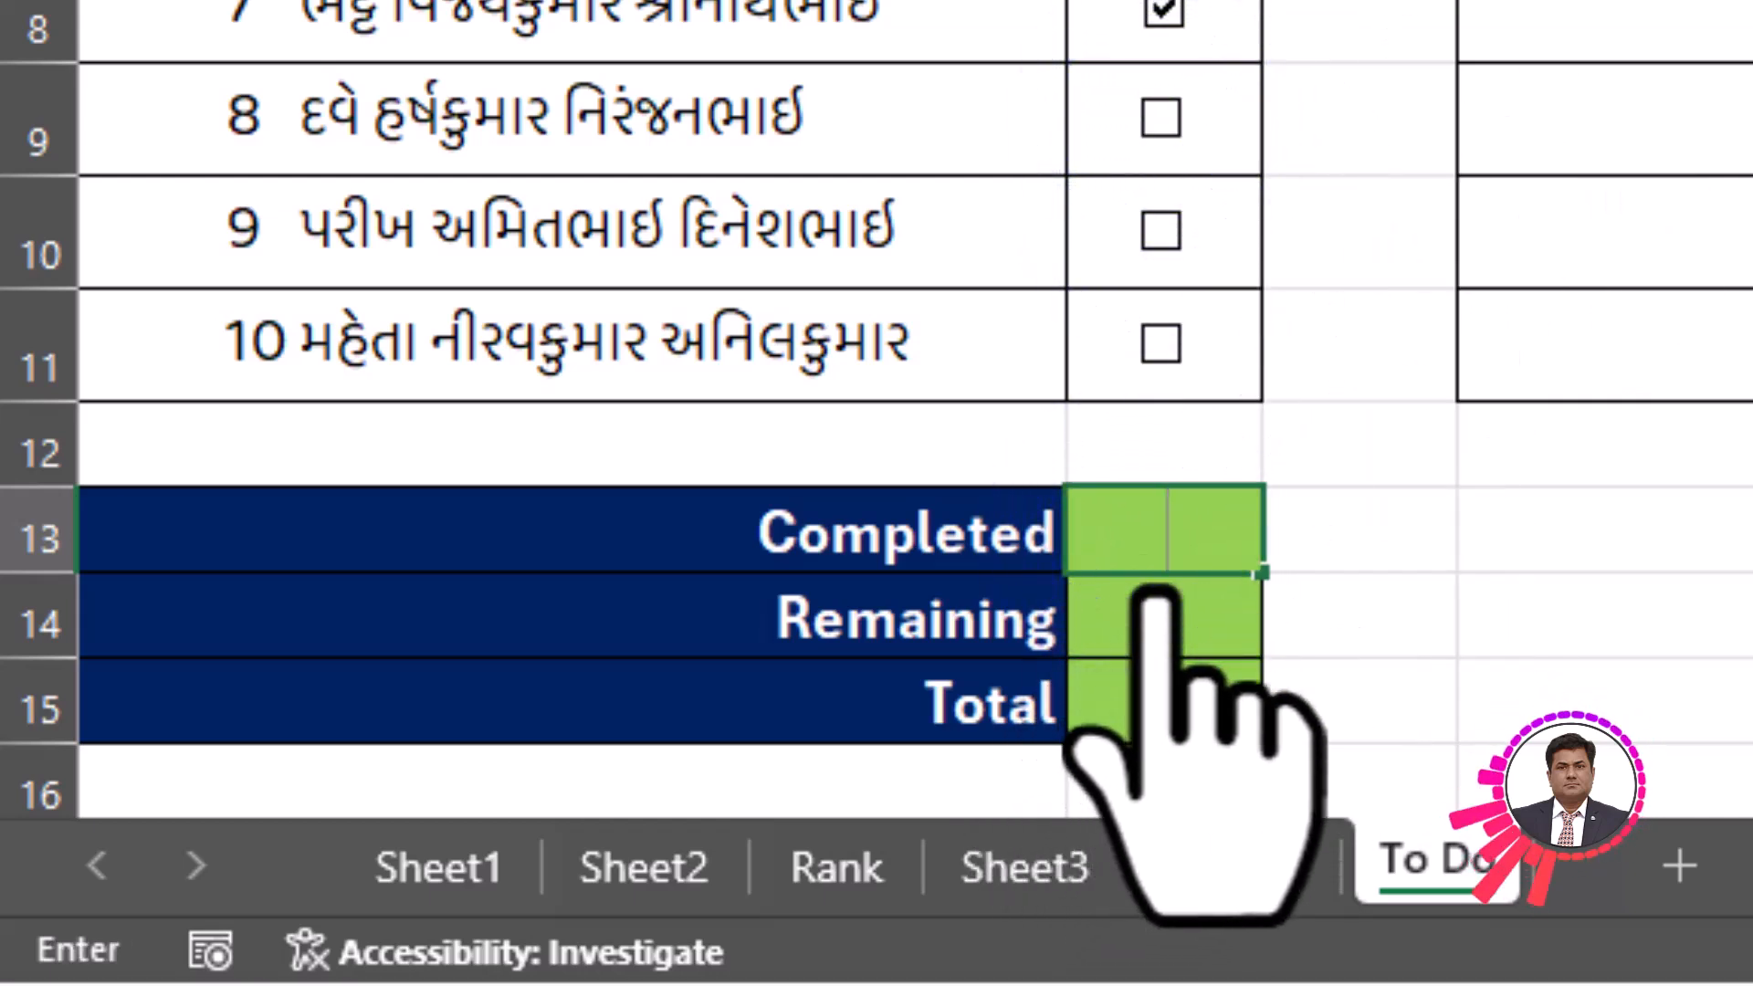
pyautogui.write('=C')
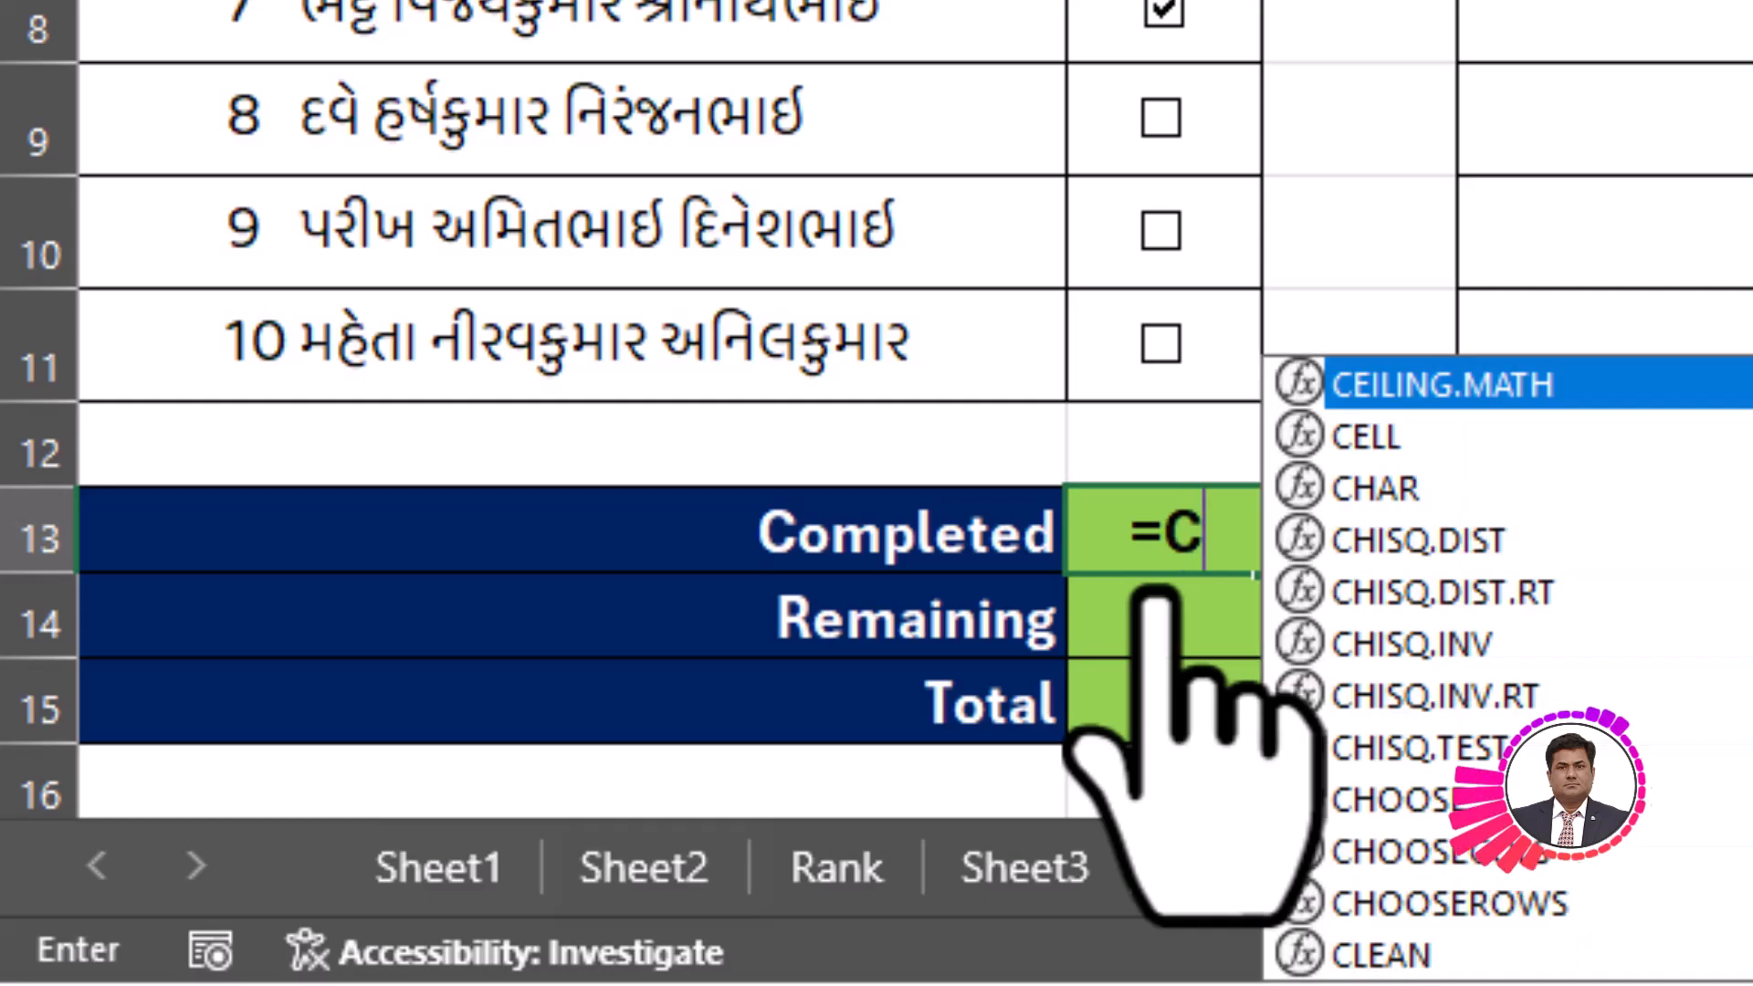
pyautogui.write('OUNTI')
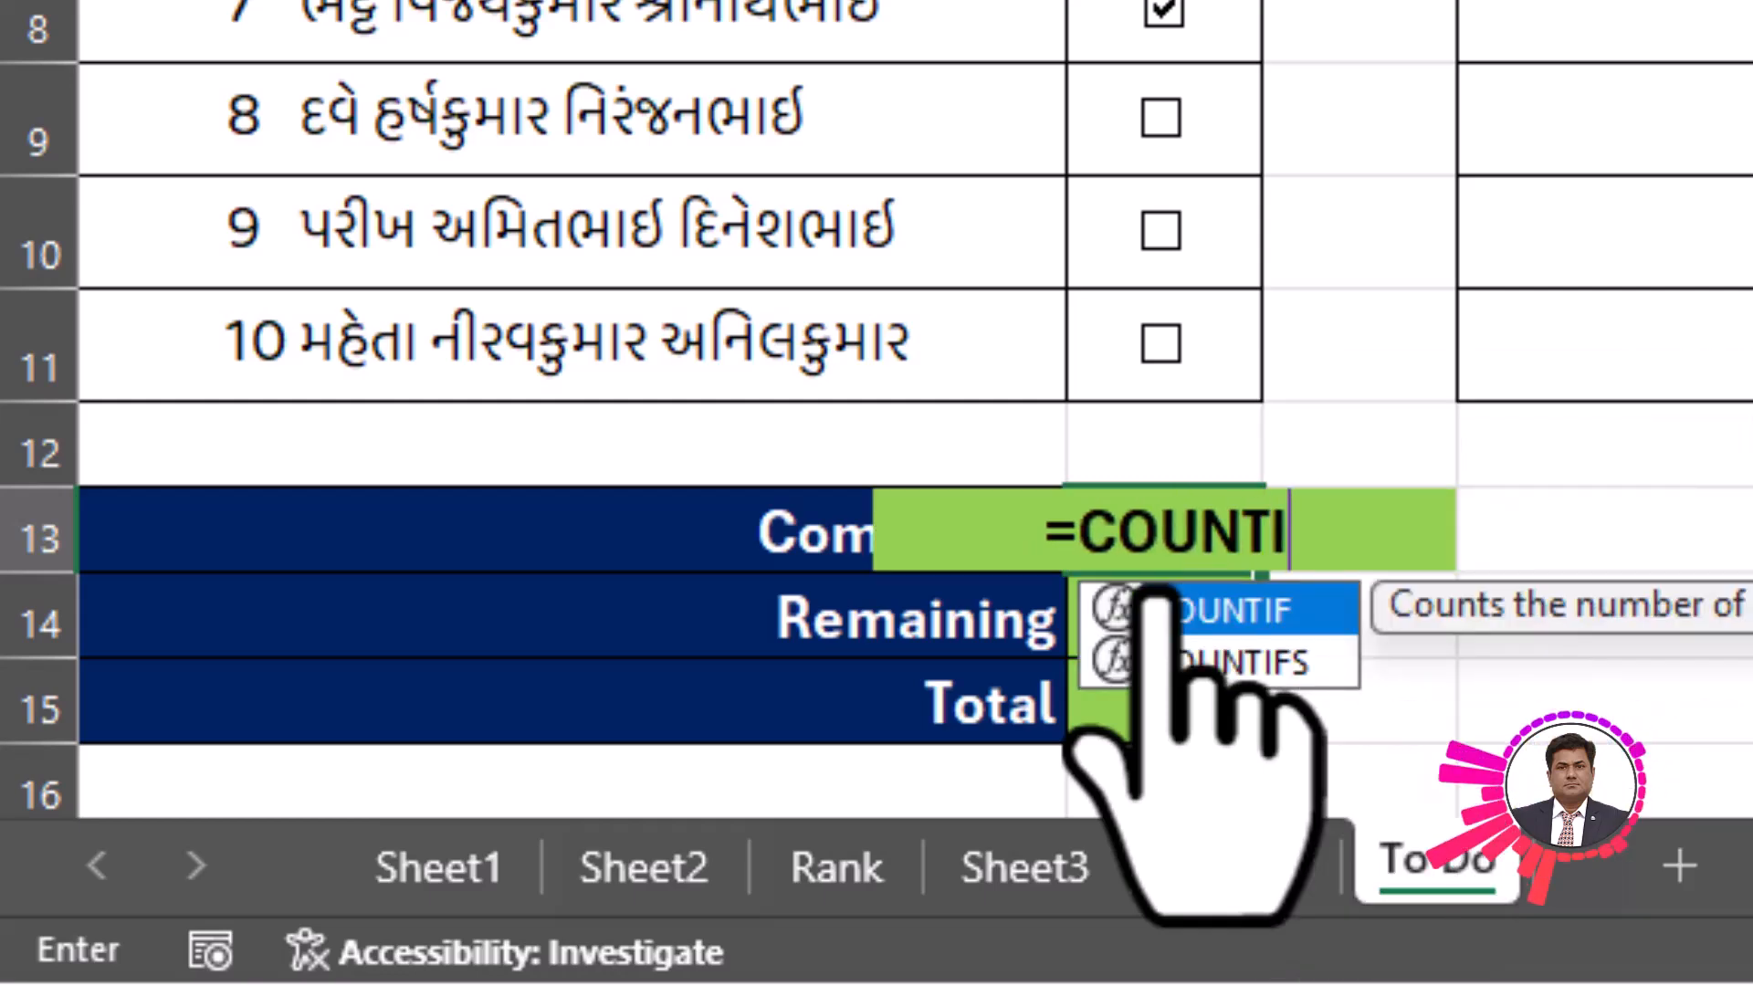
pyautogui.write('F')
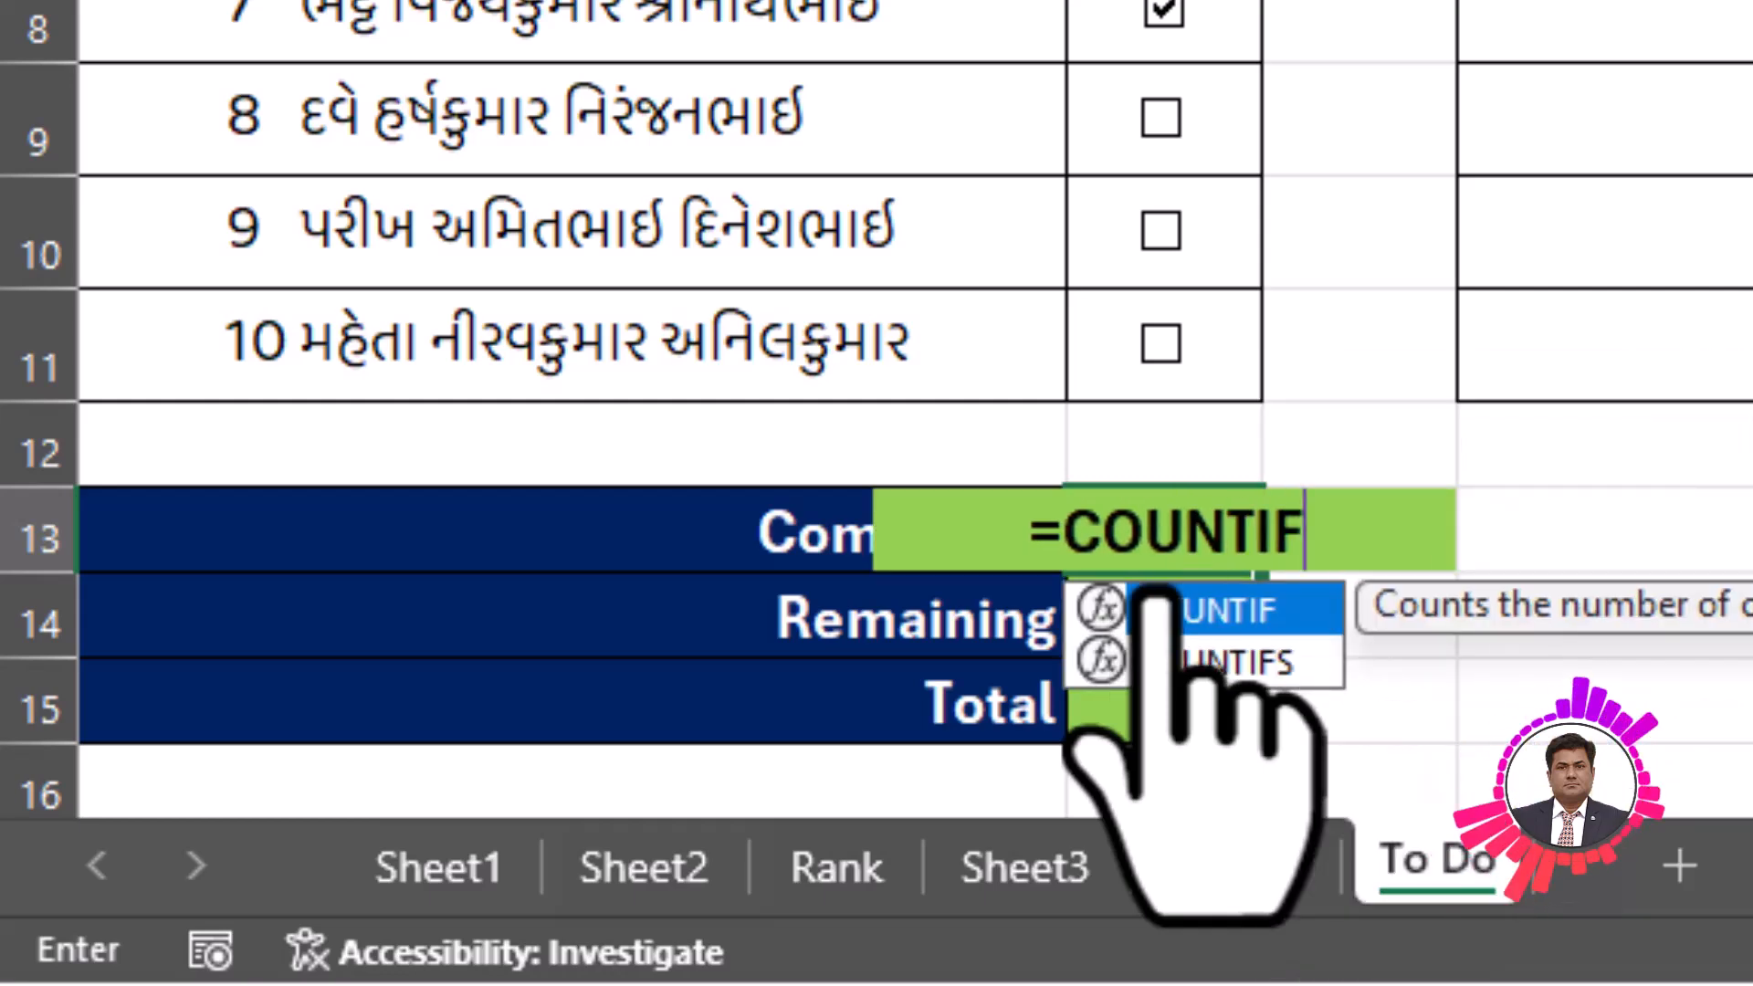
pyautogui.write('(')
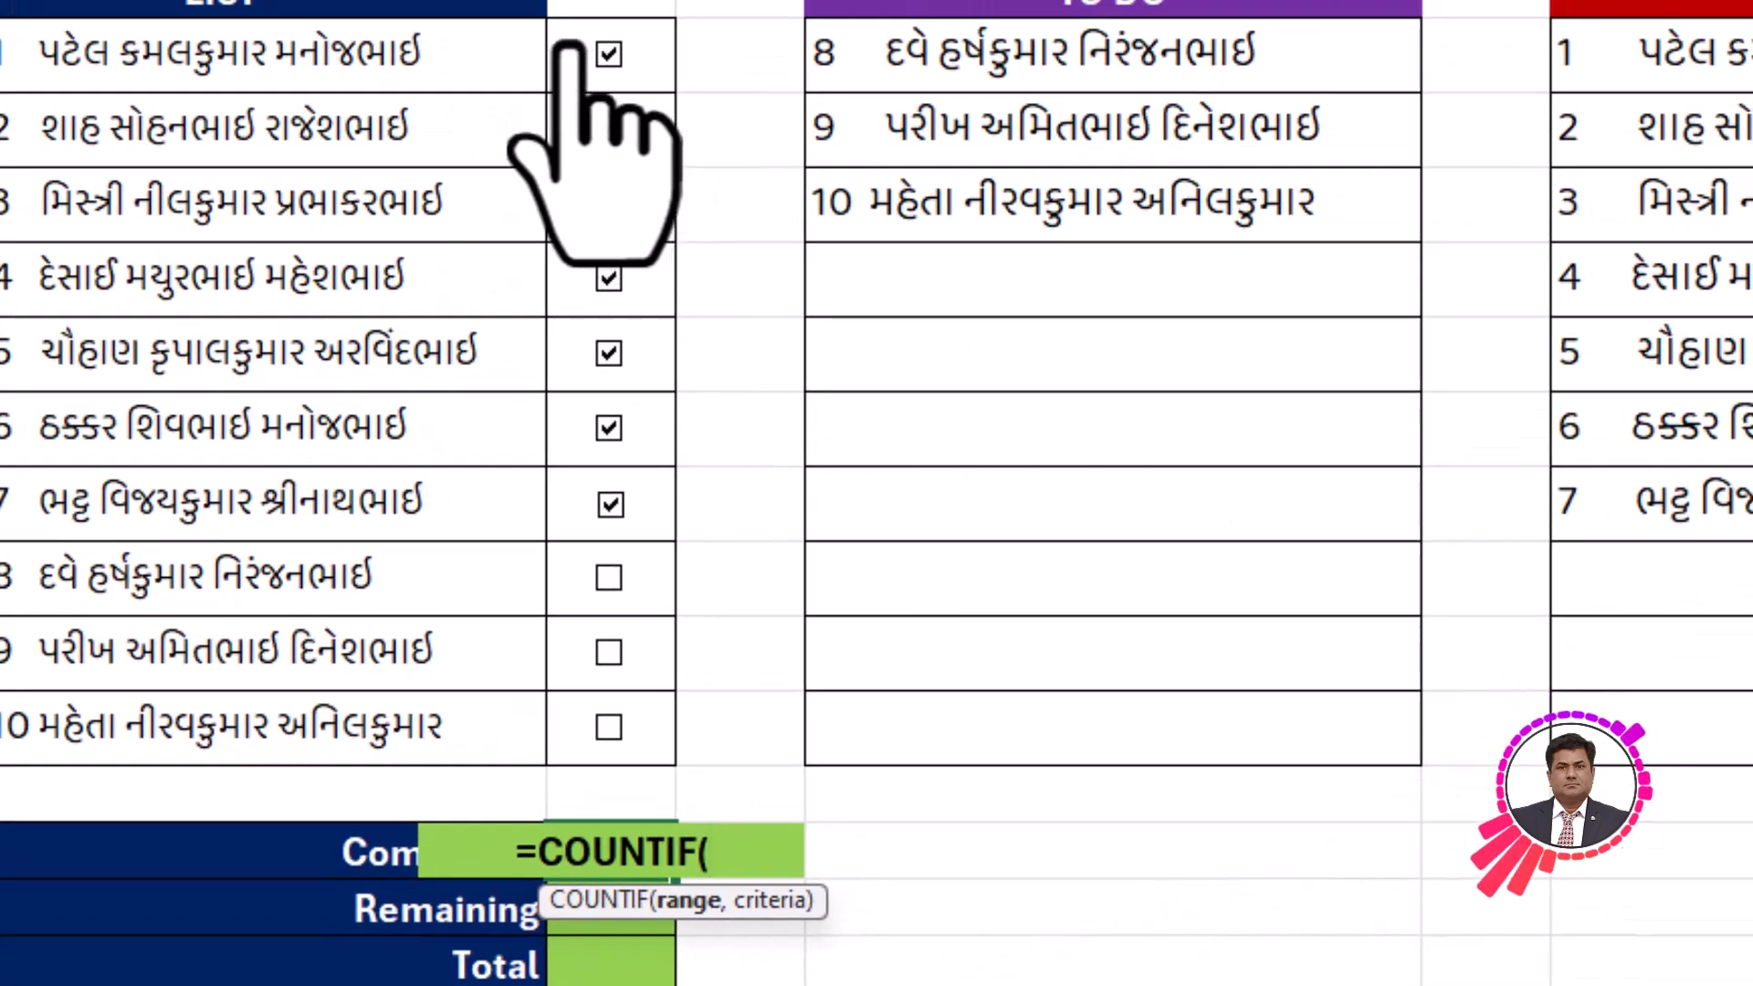
pyautogui.moveTo(568, 46); pyautogui.dragTo(570, 726)
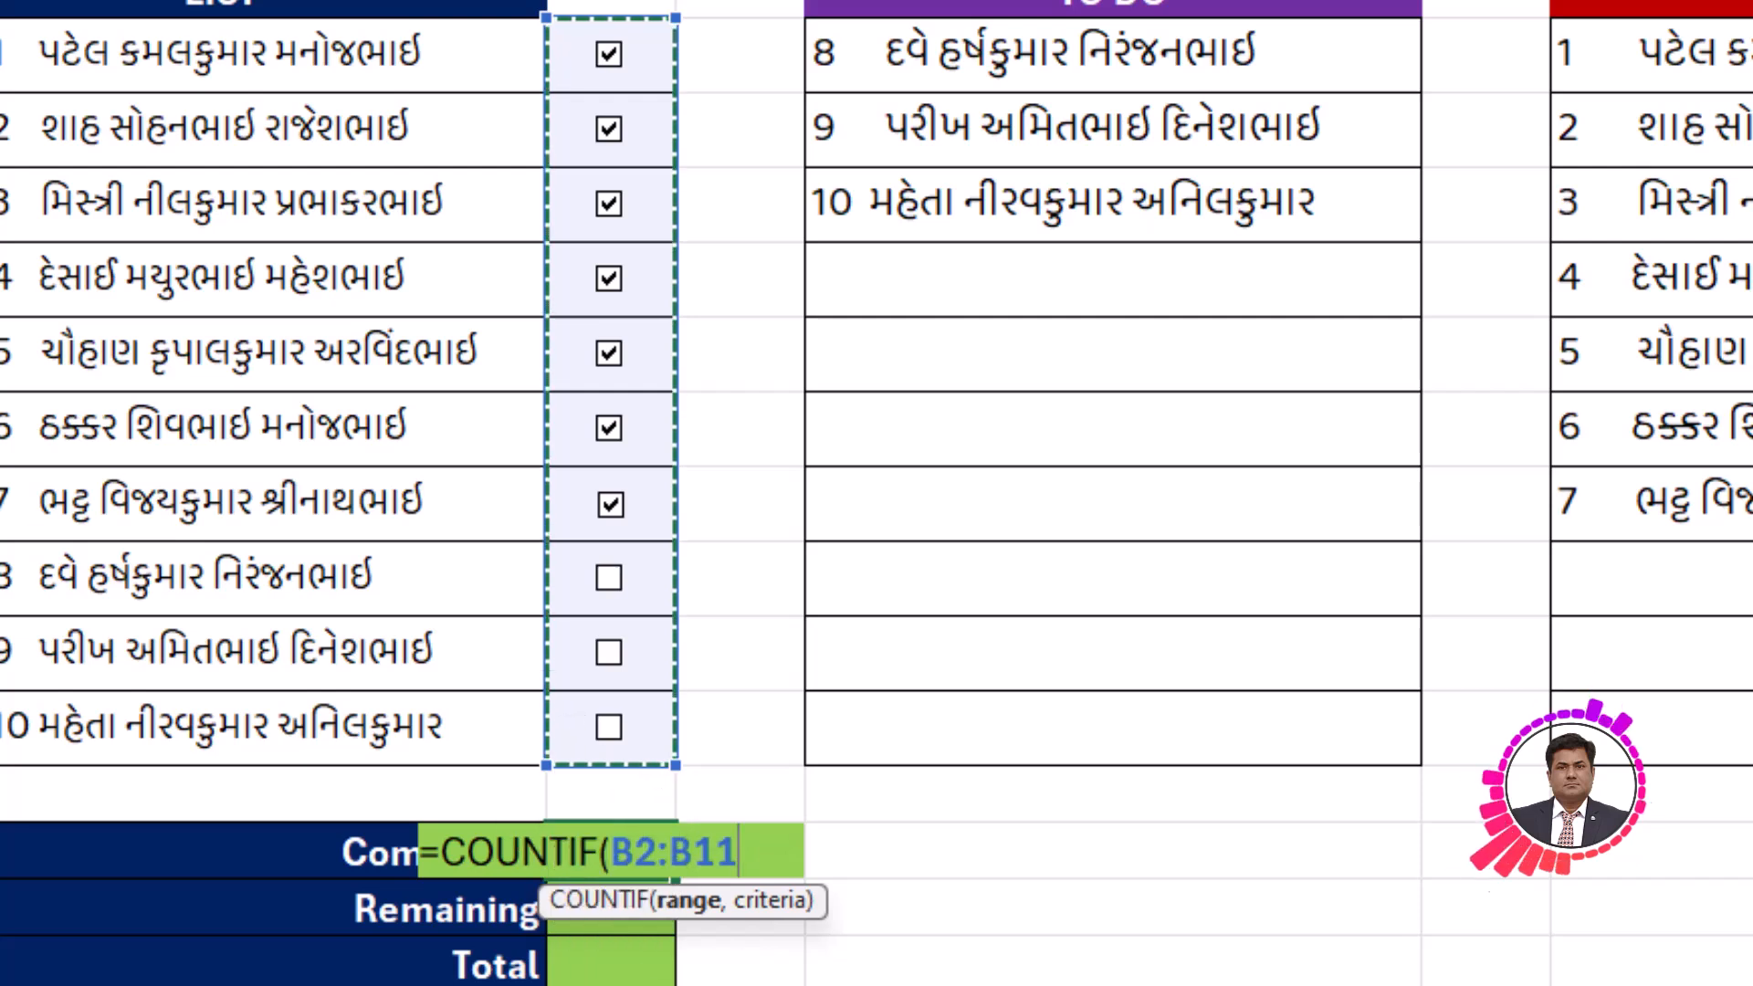
pyautogui.write(',')
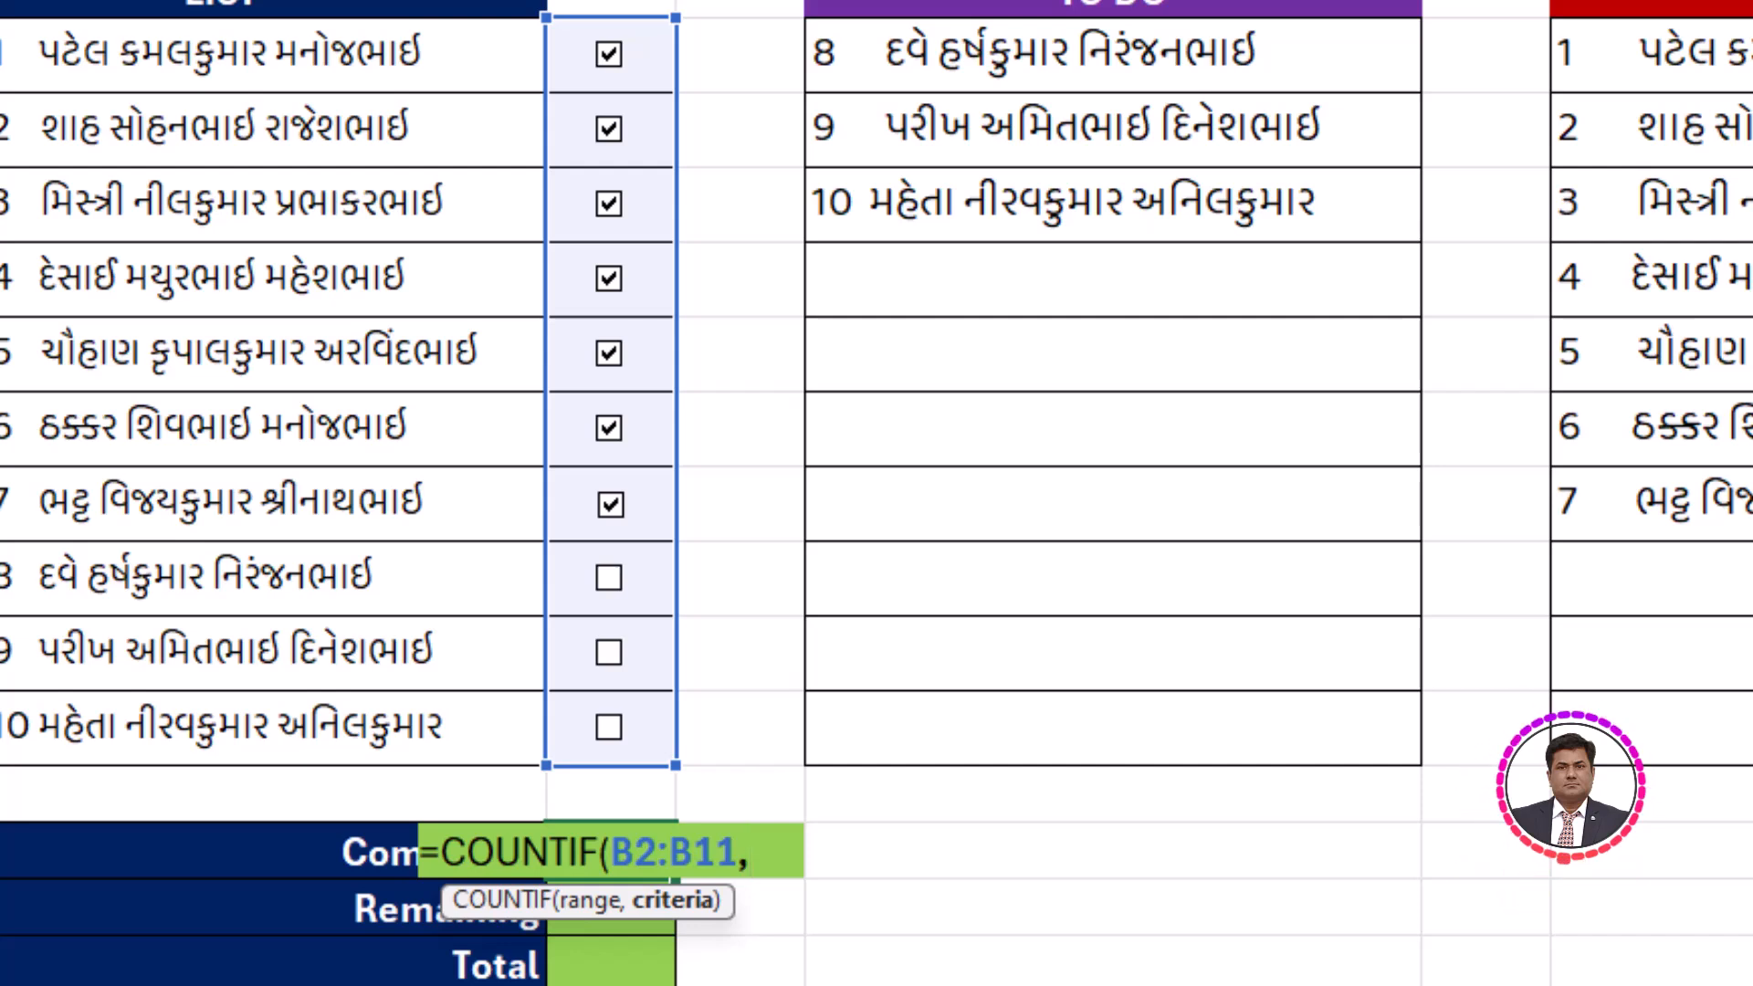
pyautogui.write('T')
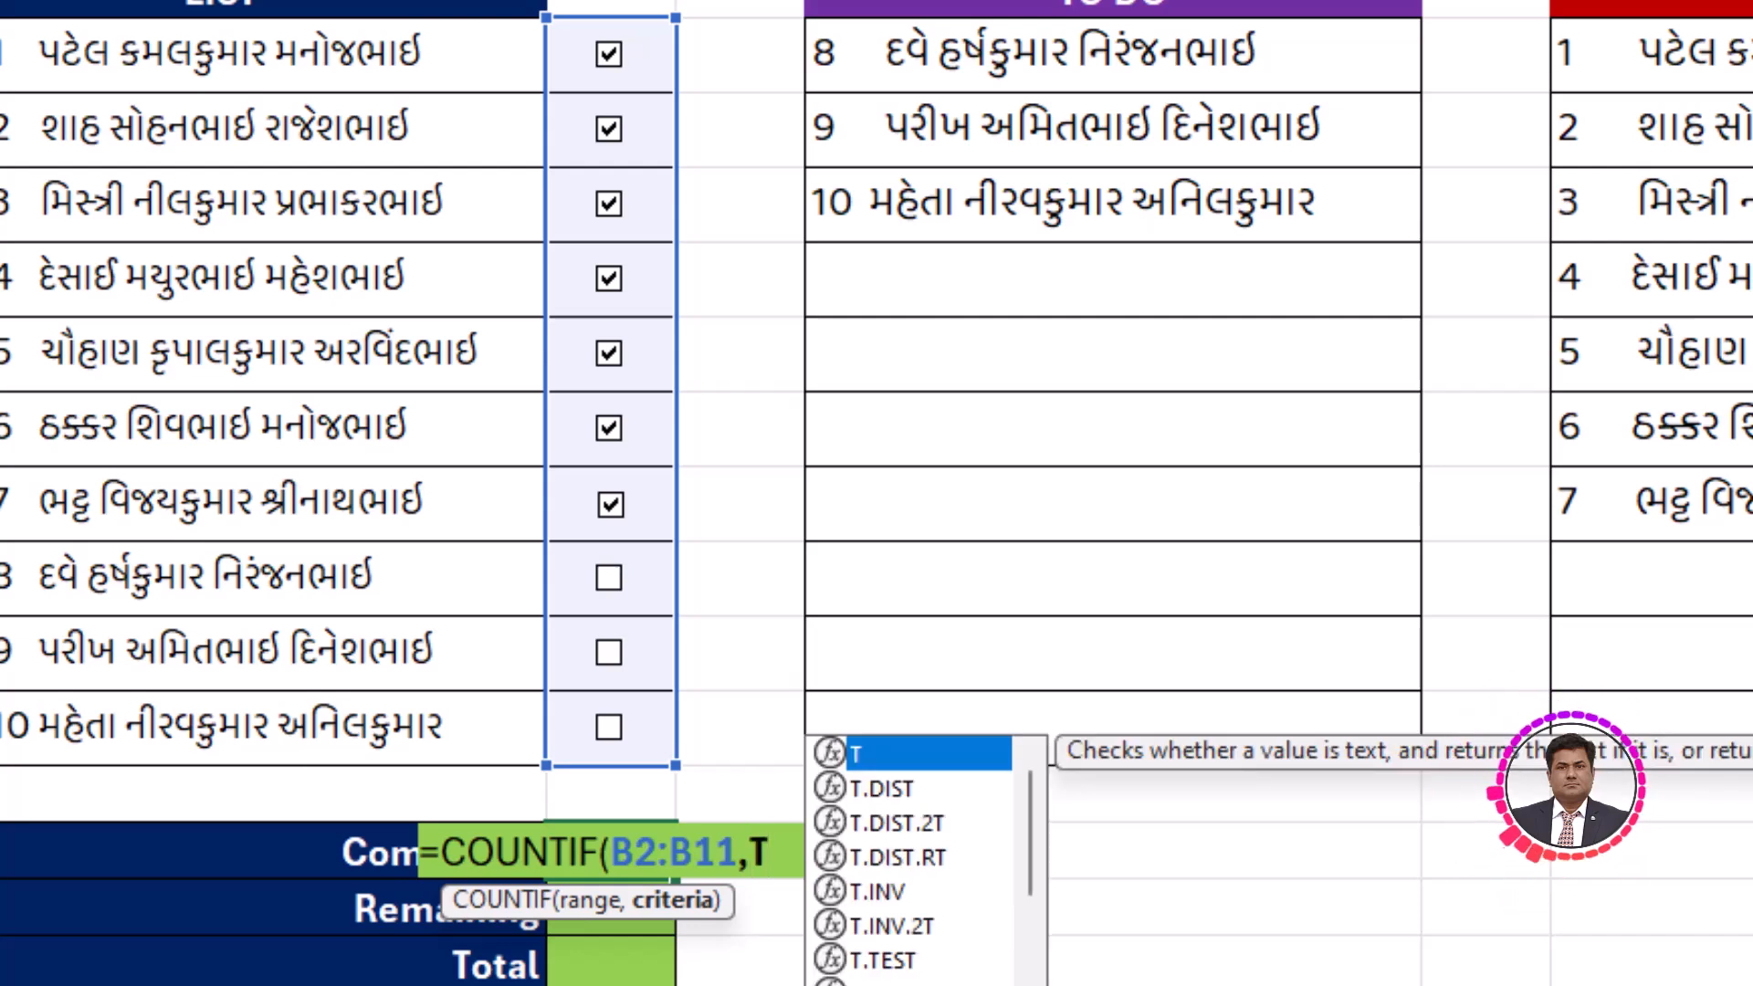
pyautogui.write('RUE')
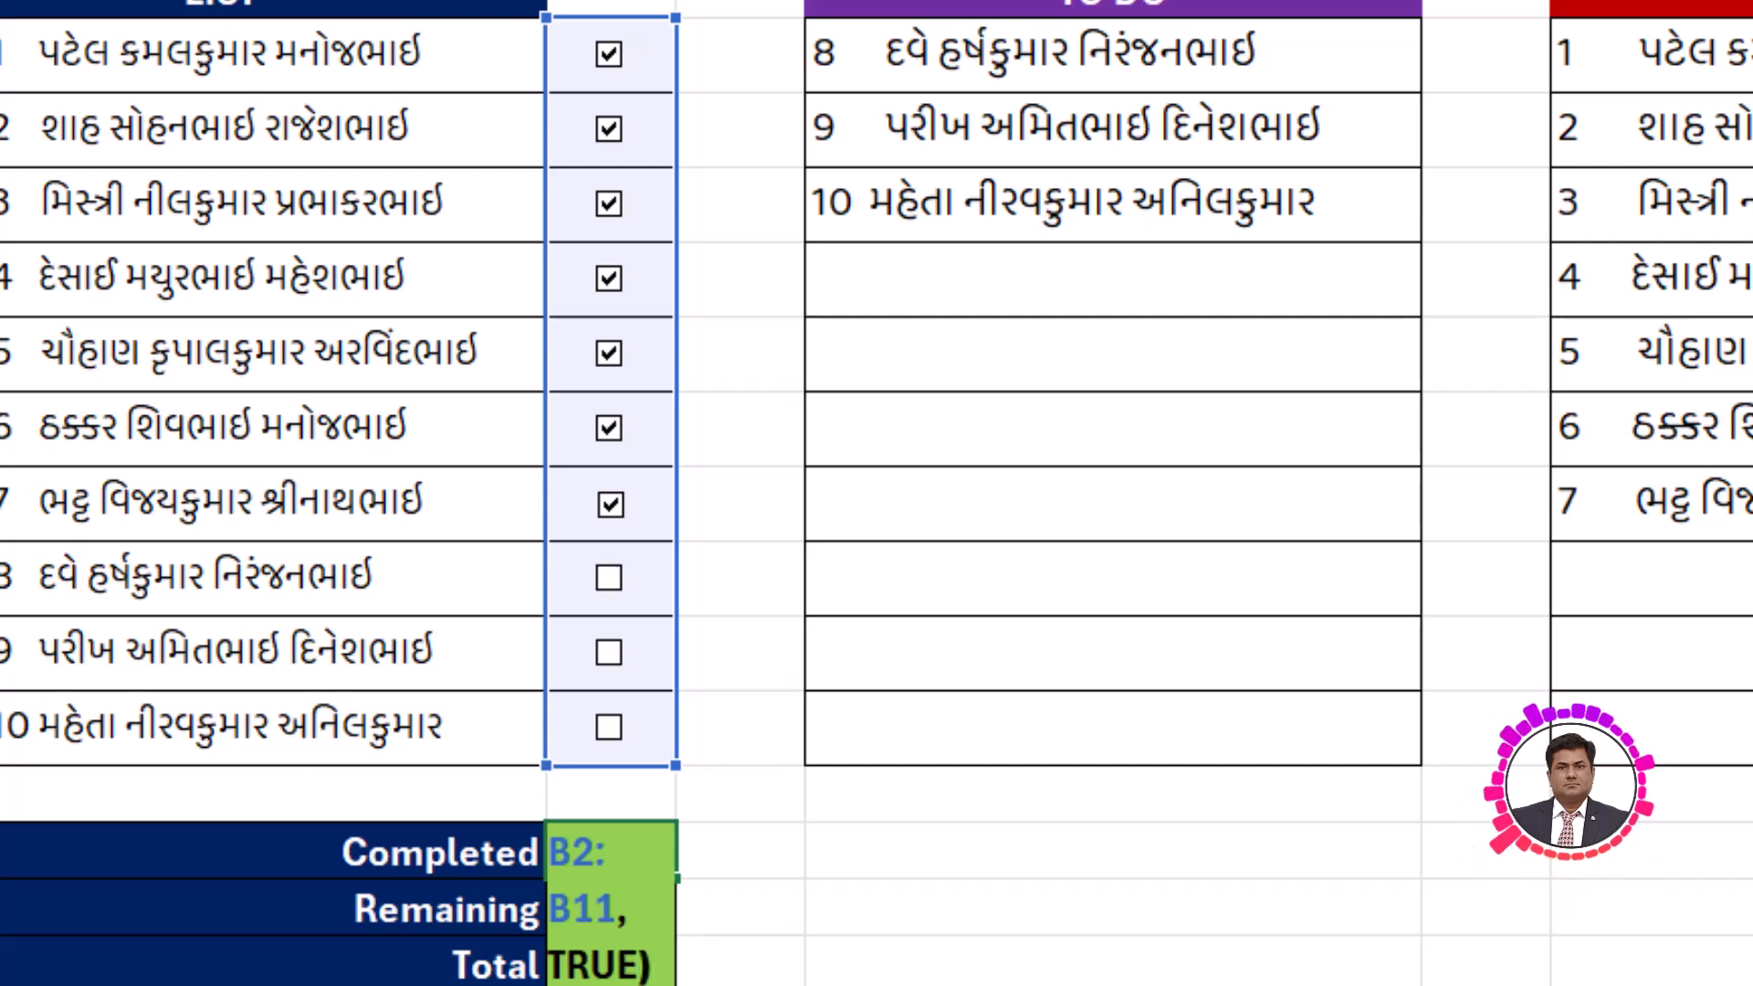
pyautogui.press('Return')
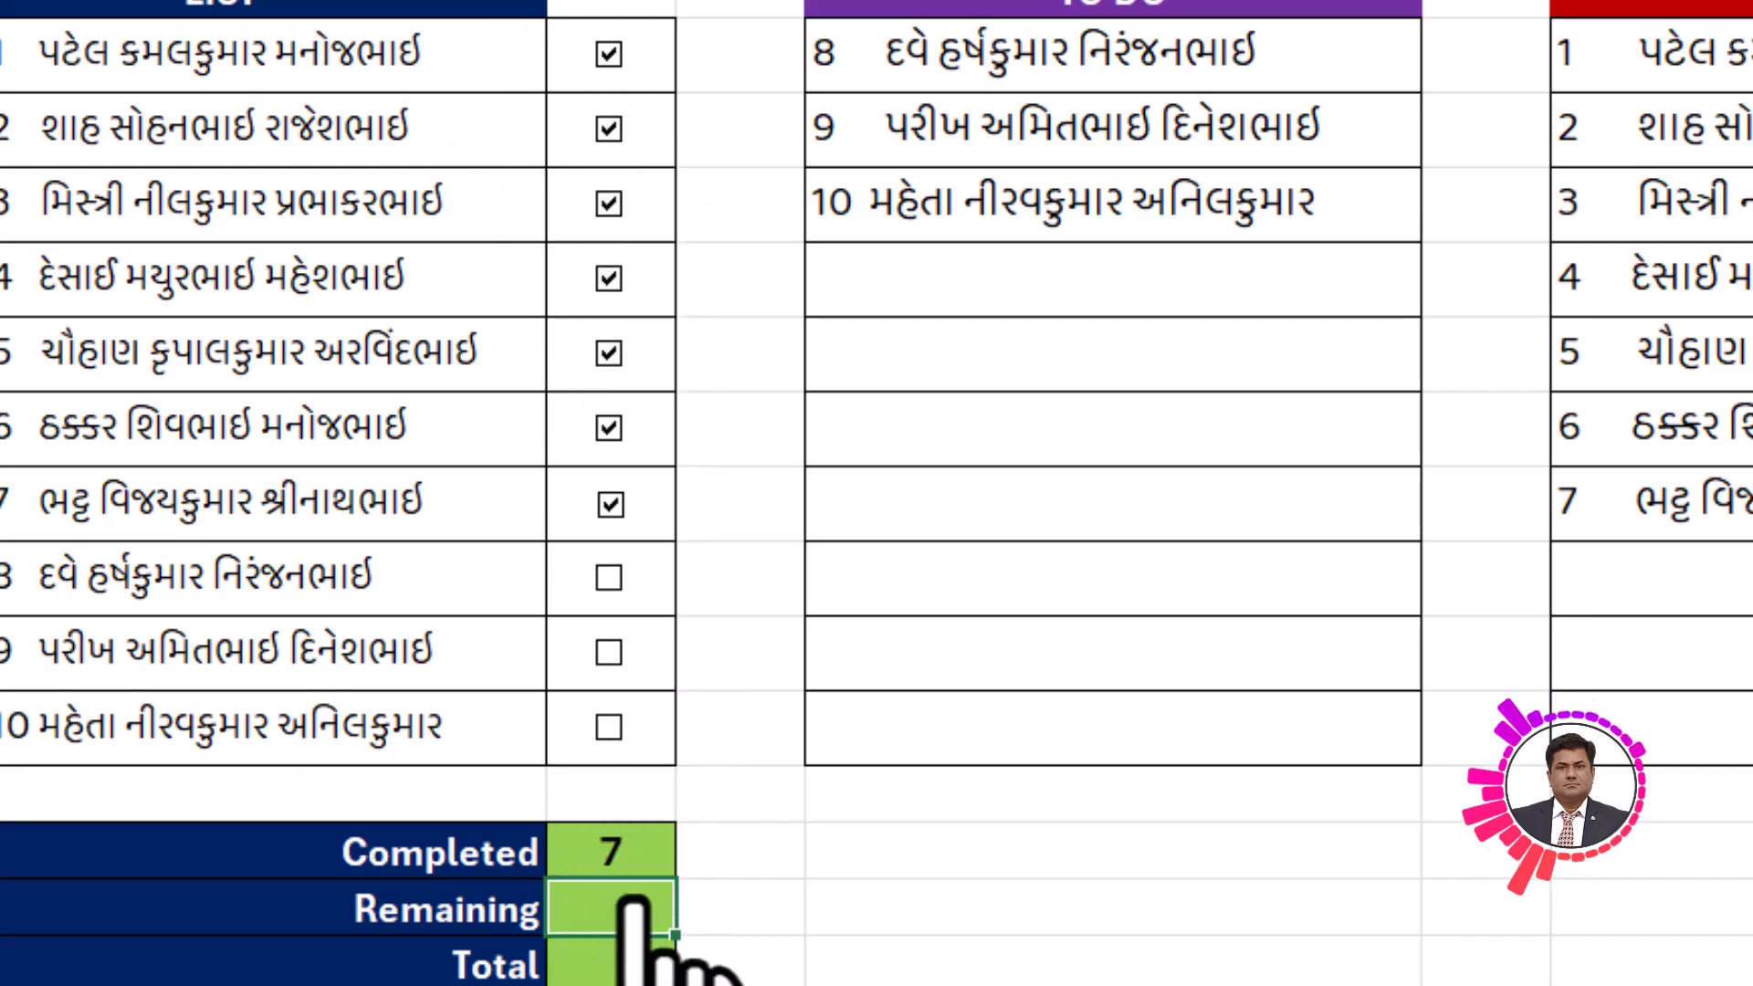
# Test the completed count by ticking list item 8 and unticking items 5 and 4.
pyautogui.click(609, 577)
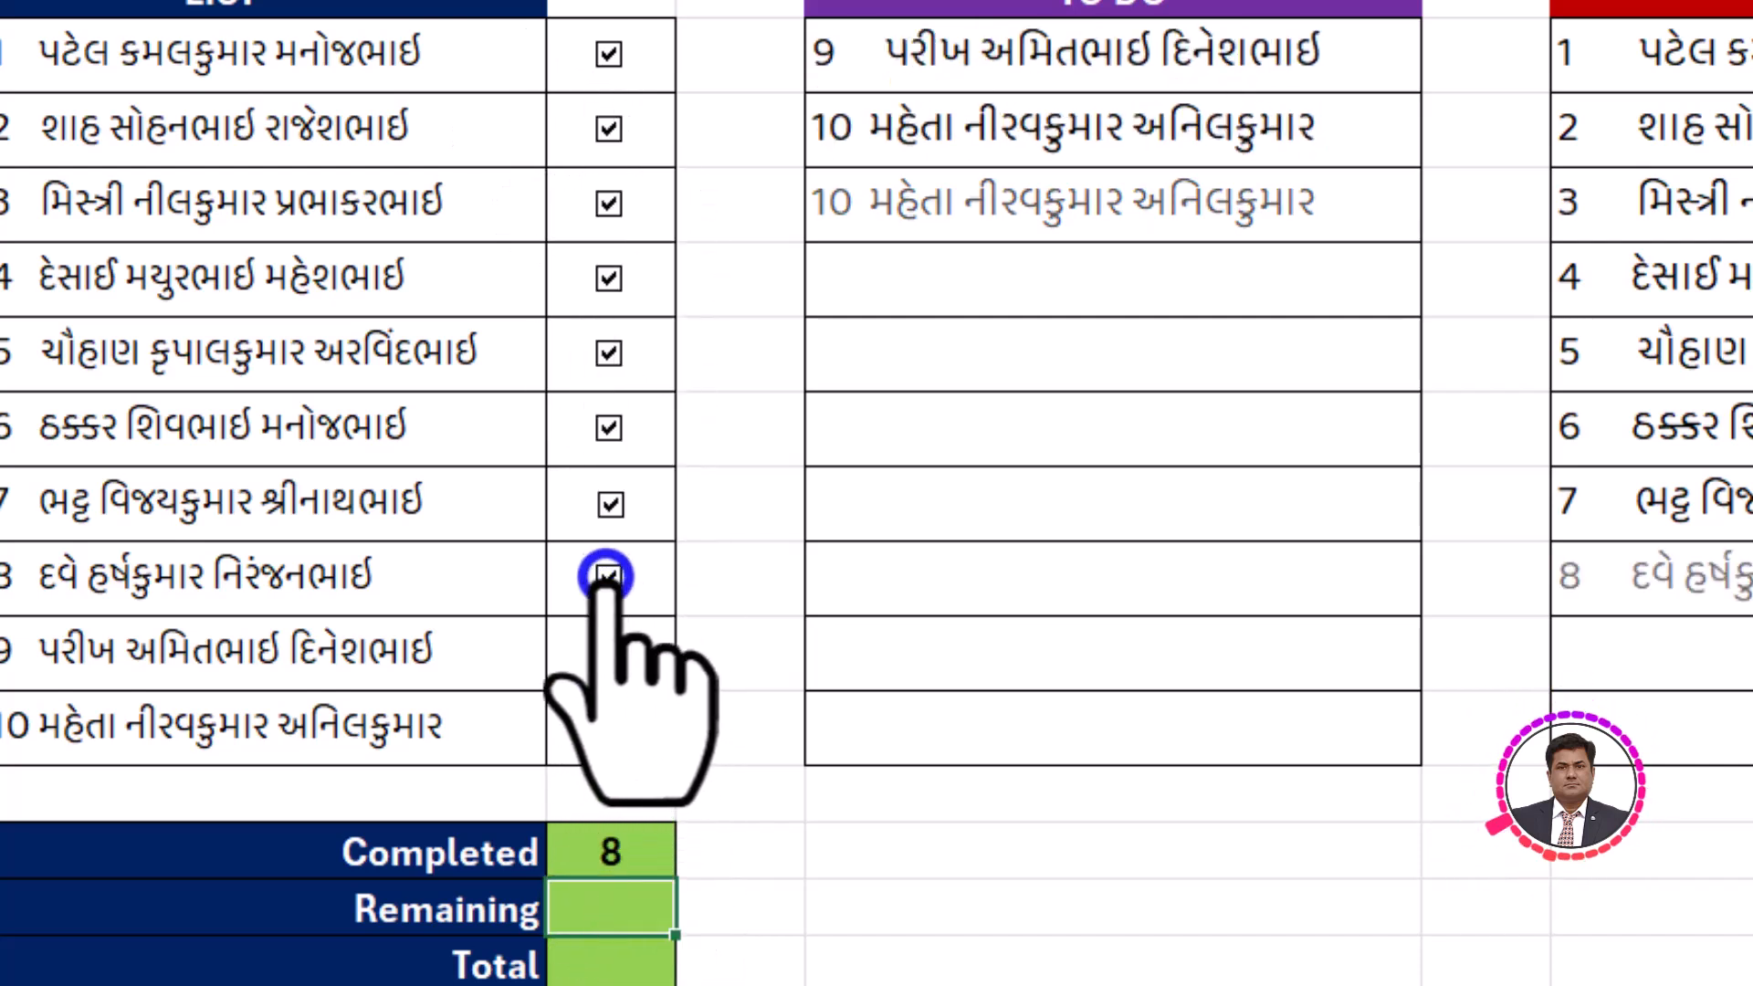
pyautogui.click(609, 352)
pyautogui.click(609, 278)
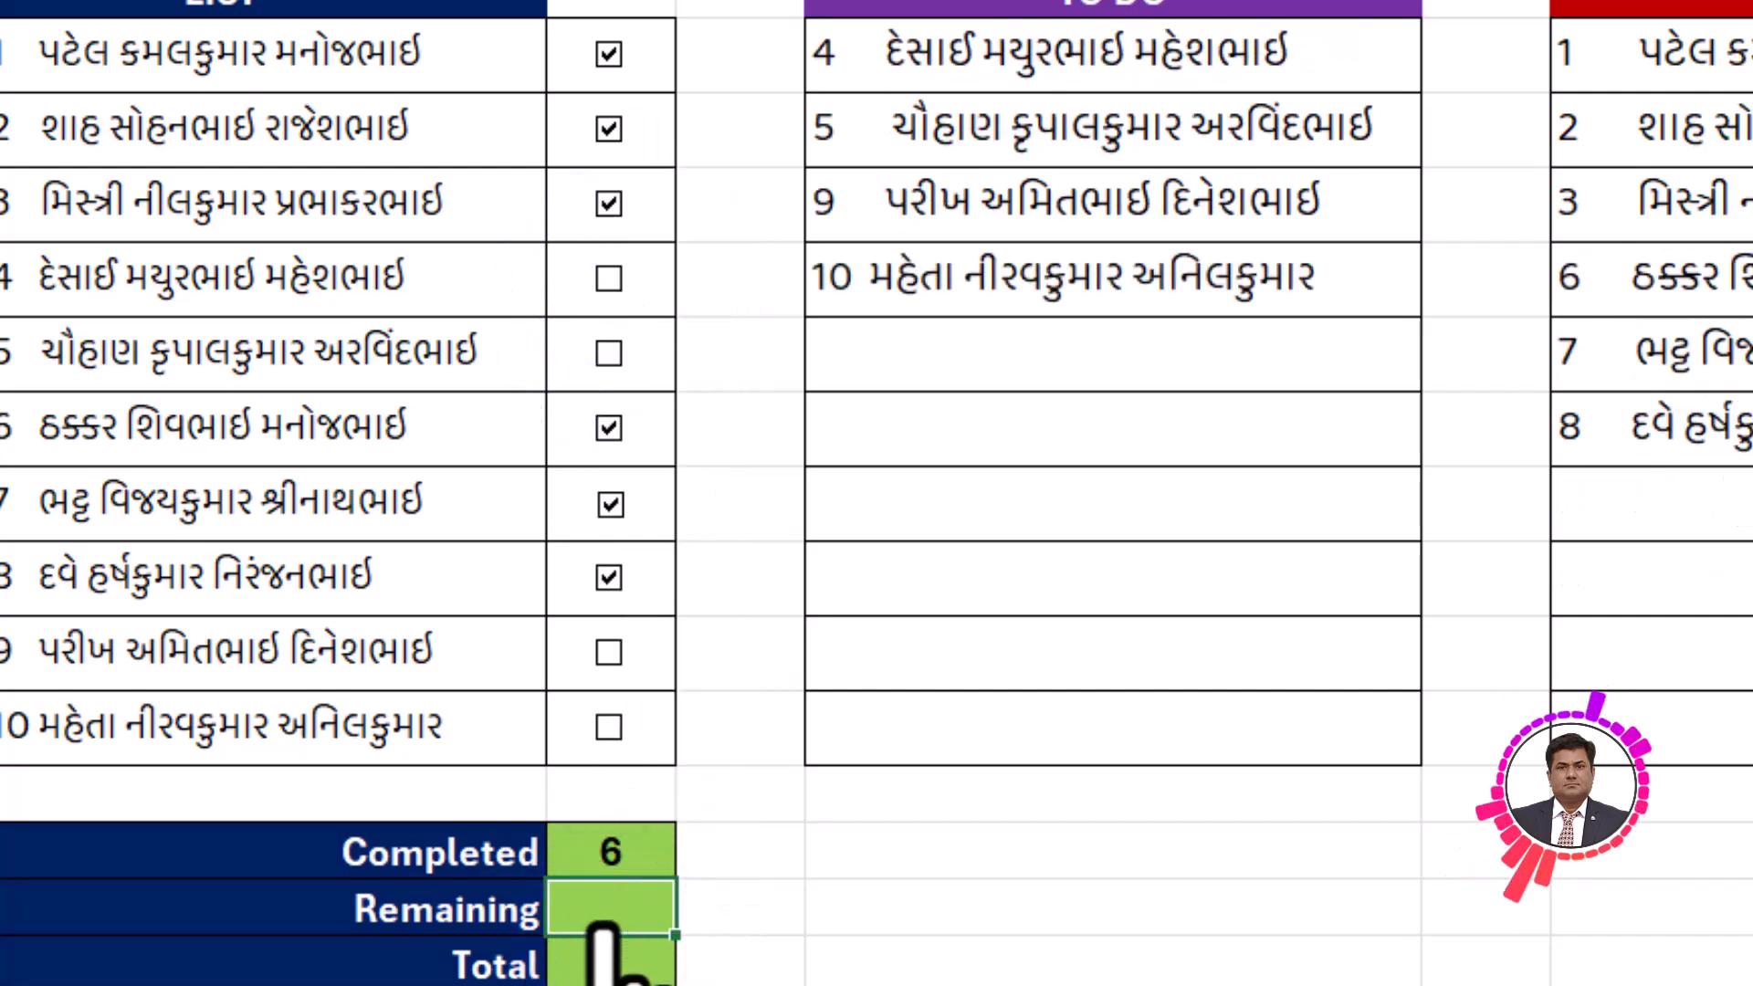
# Count the remaining items in cell B14 with the formula =COUNTIF(B2:B11,FALSE).
pyautogui.click(603, 912)
pyautogui.write('=COUN')
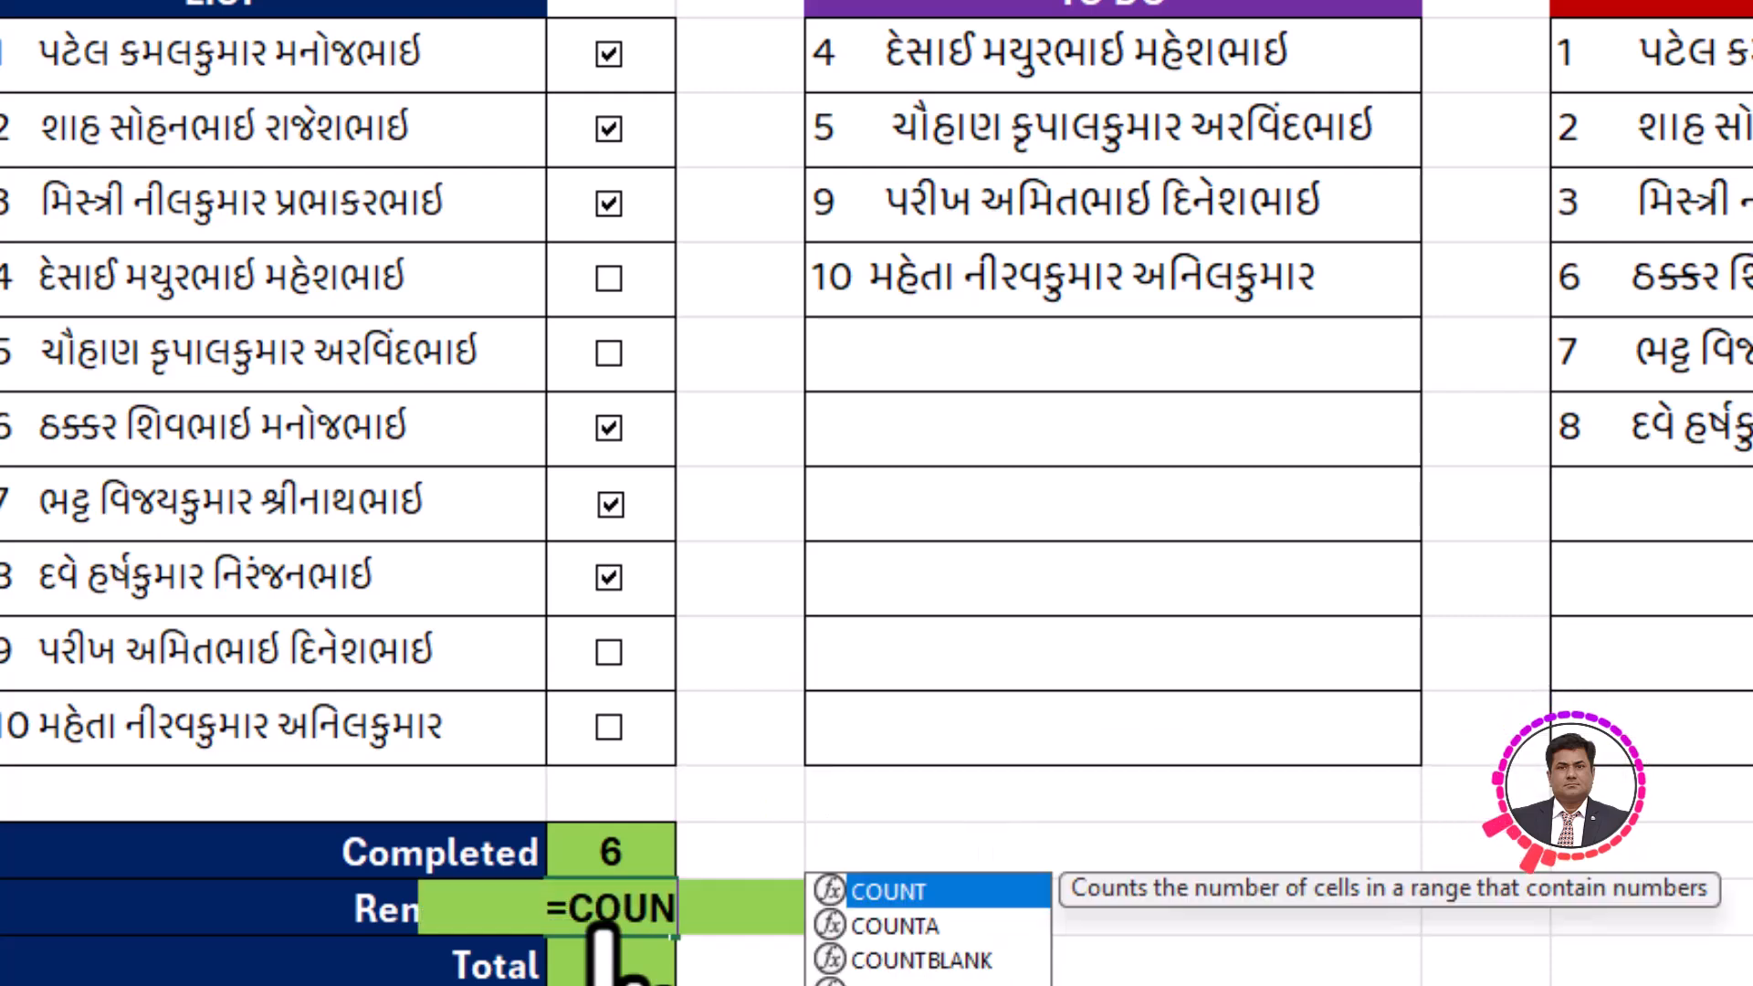
pyautogui.write('TIF')
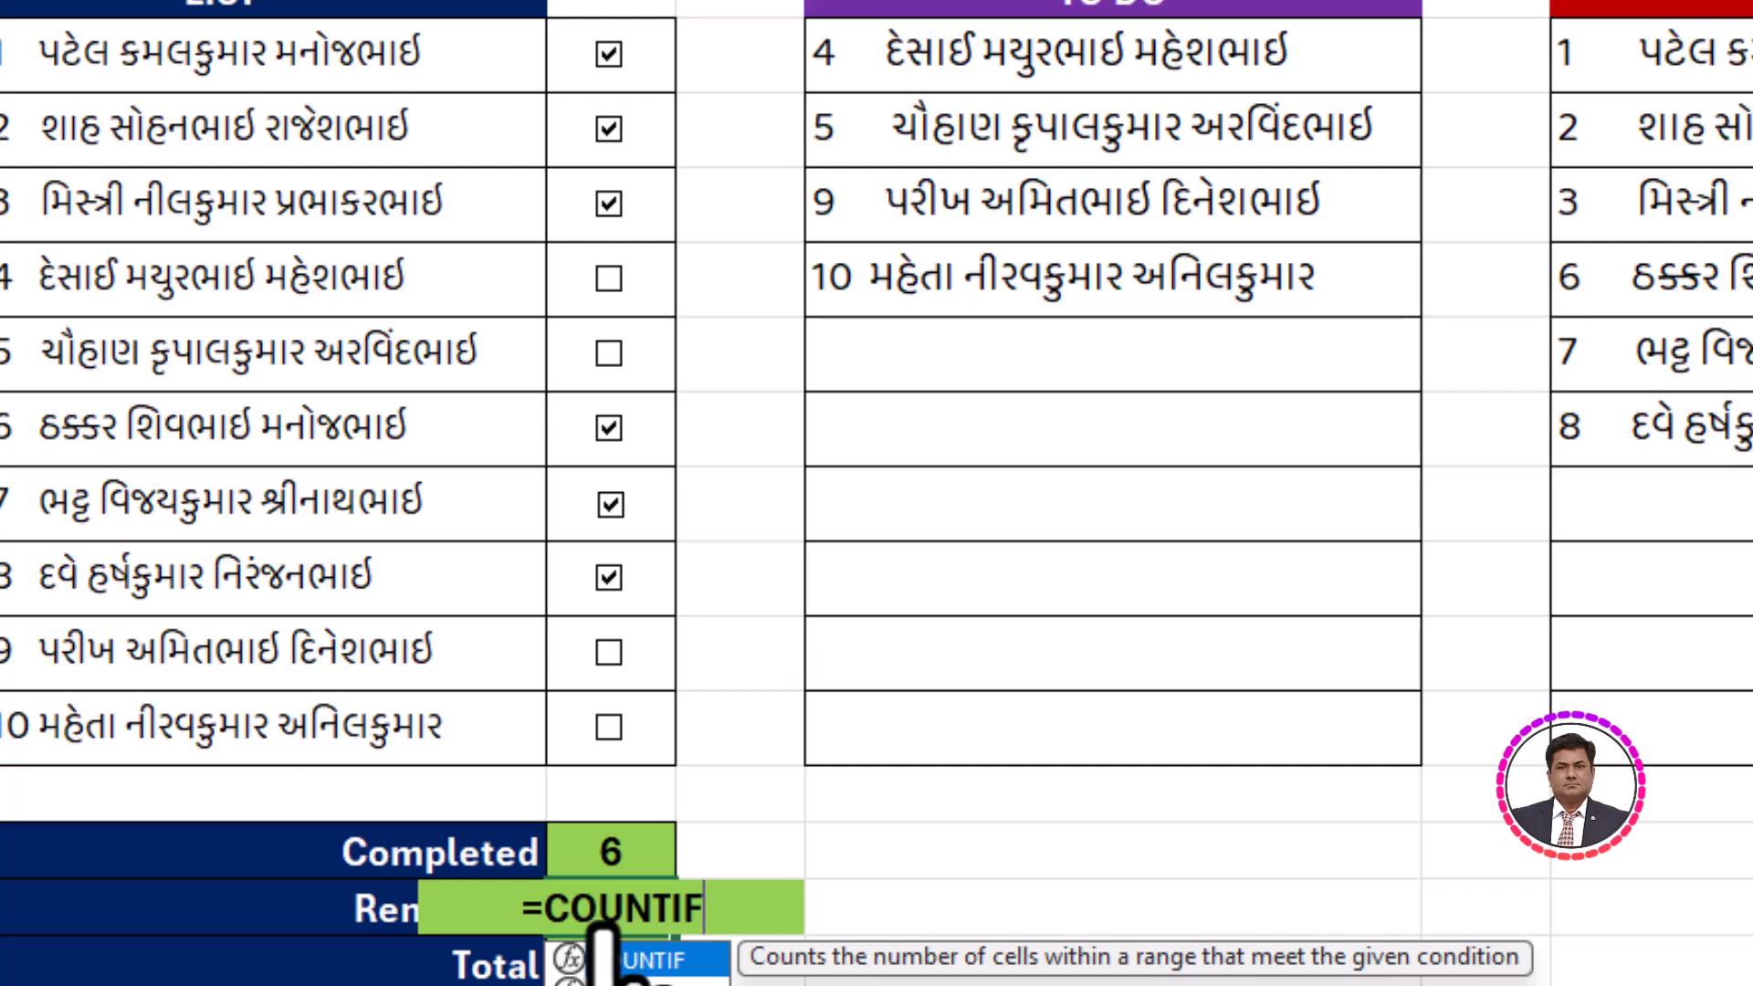
pyautogui.write('(')
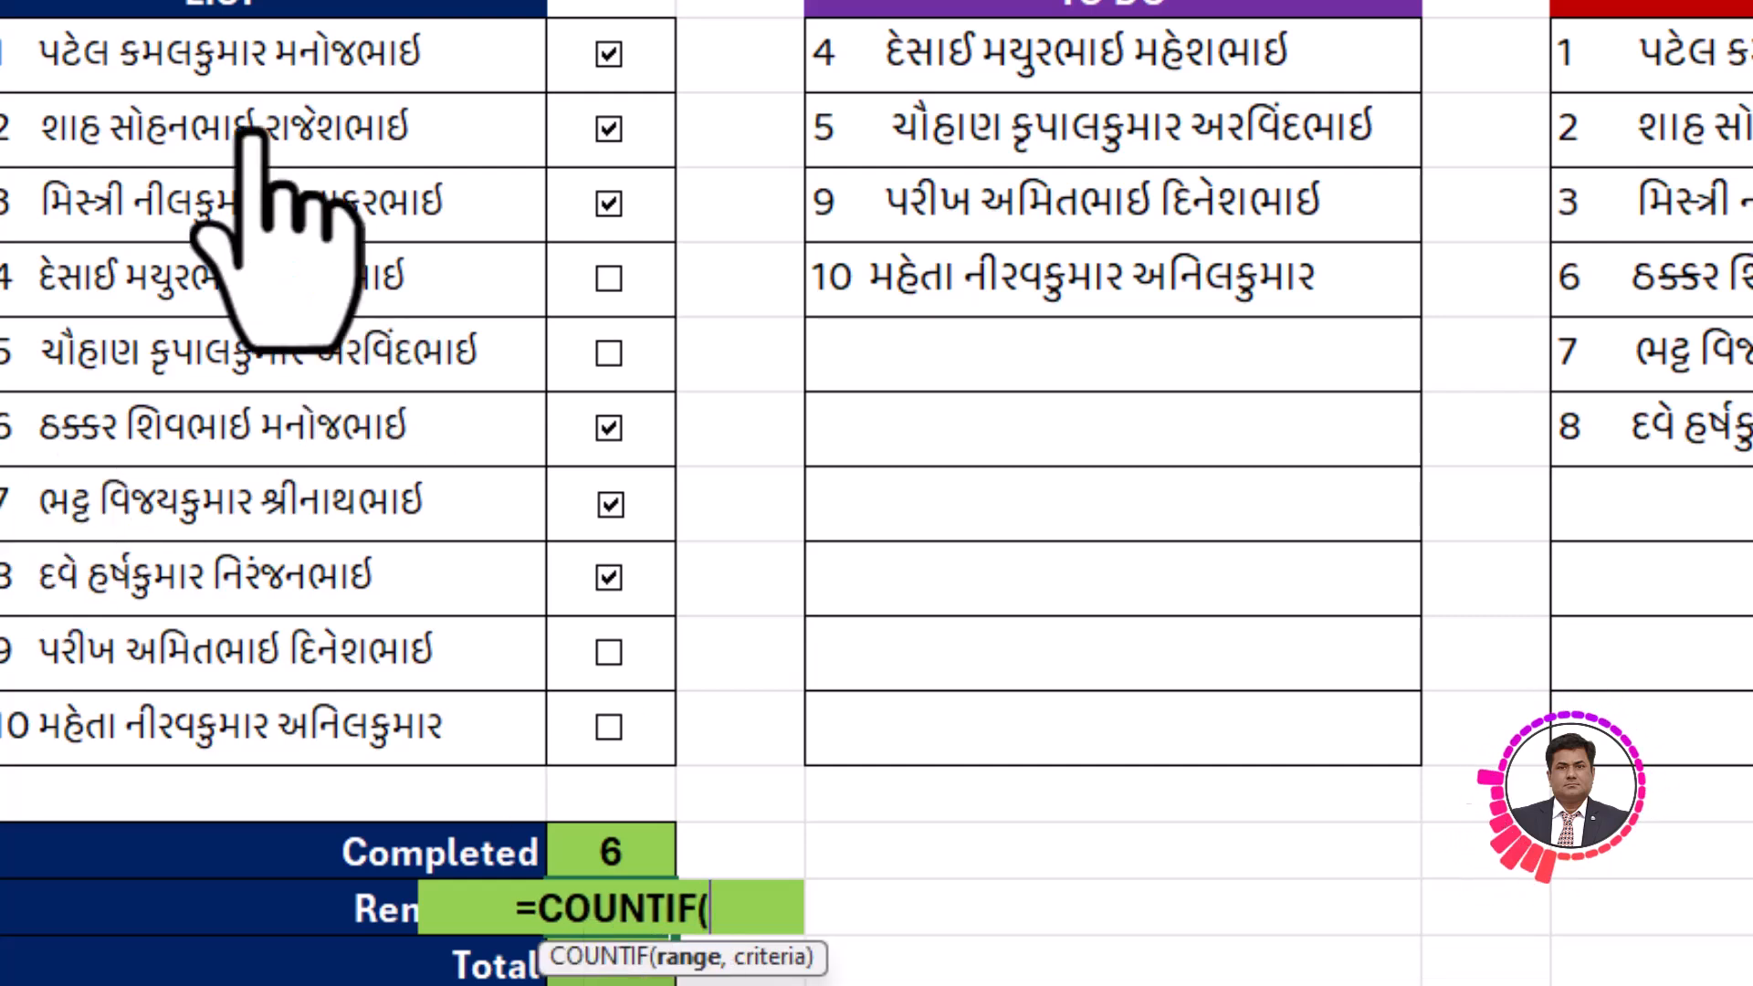
pyautogui.moveTo(566, 46); pyautogui.dragTo(598, 650)
pyautogui.write(',')
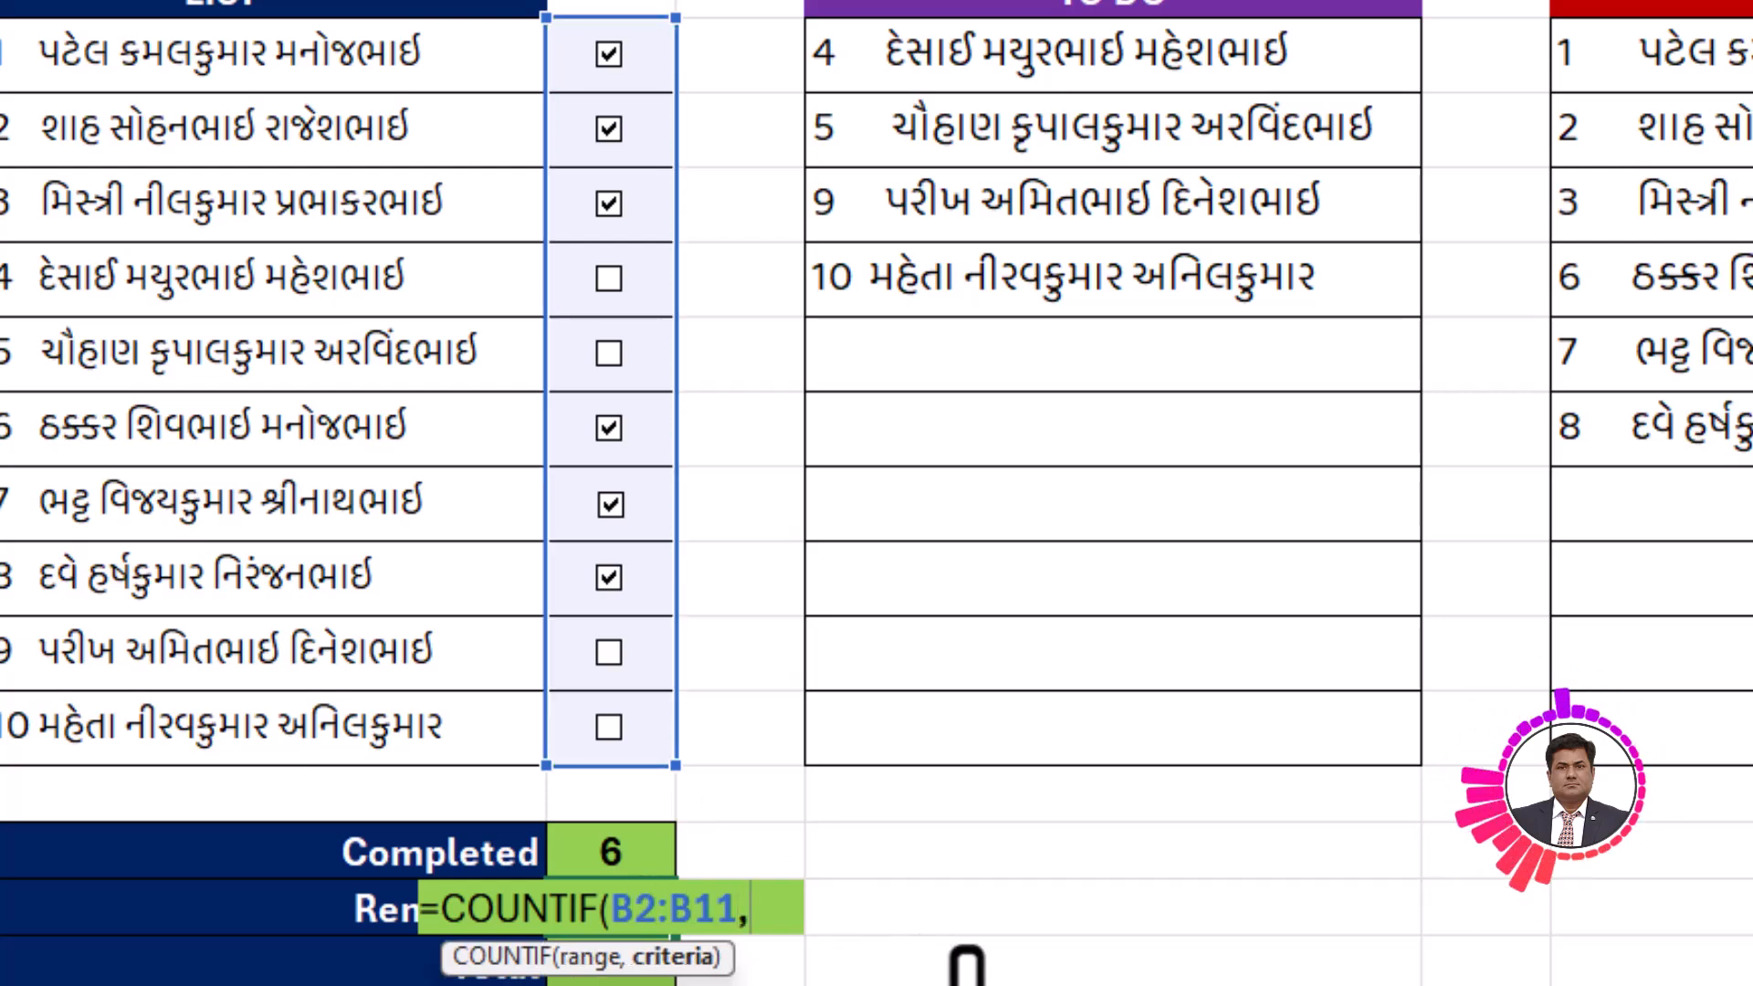
pyautogui.write('FALSE)')
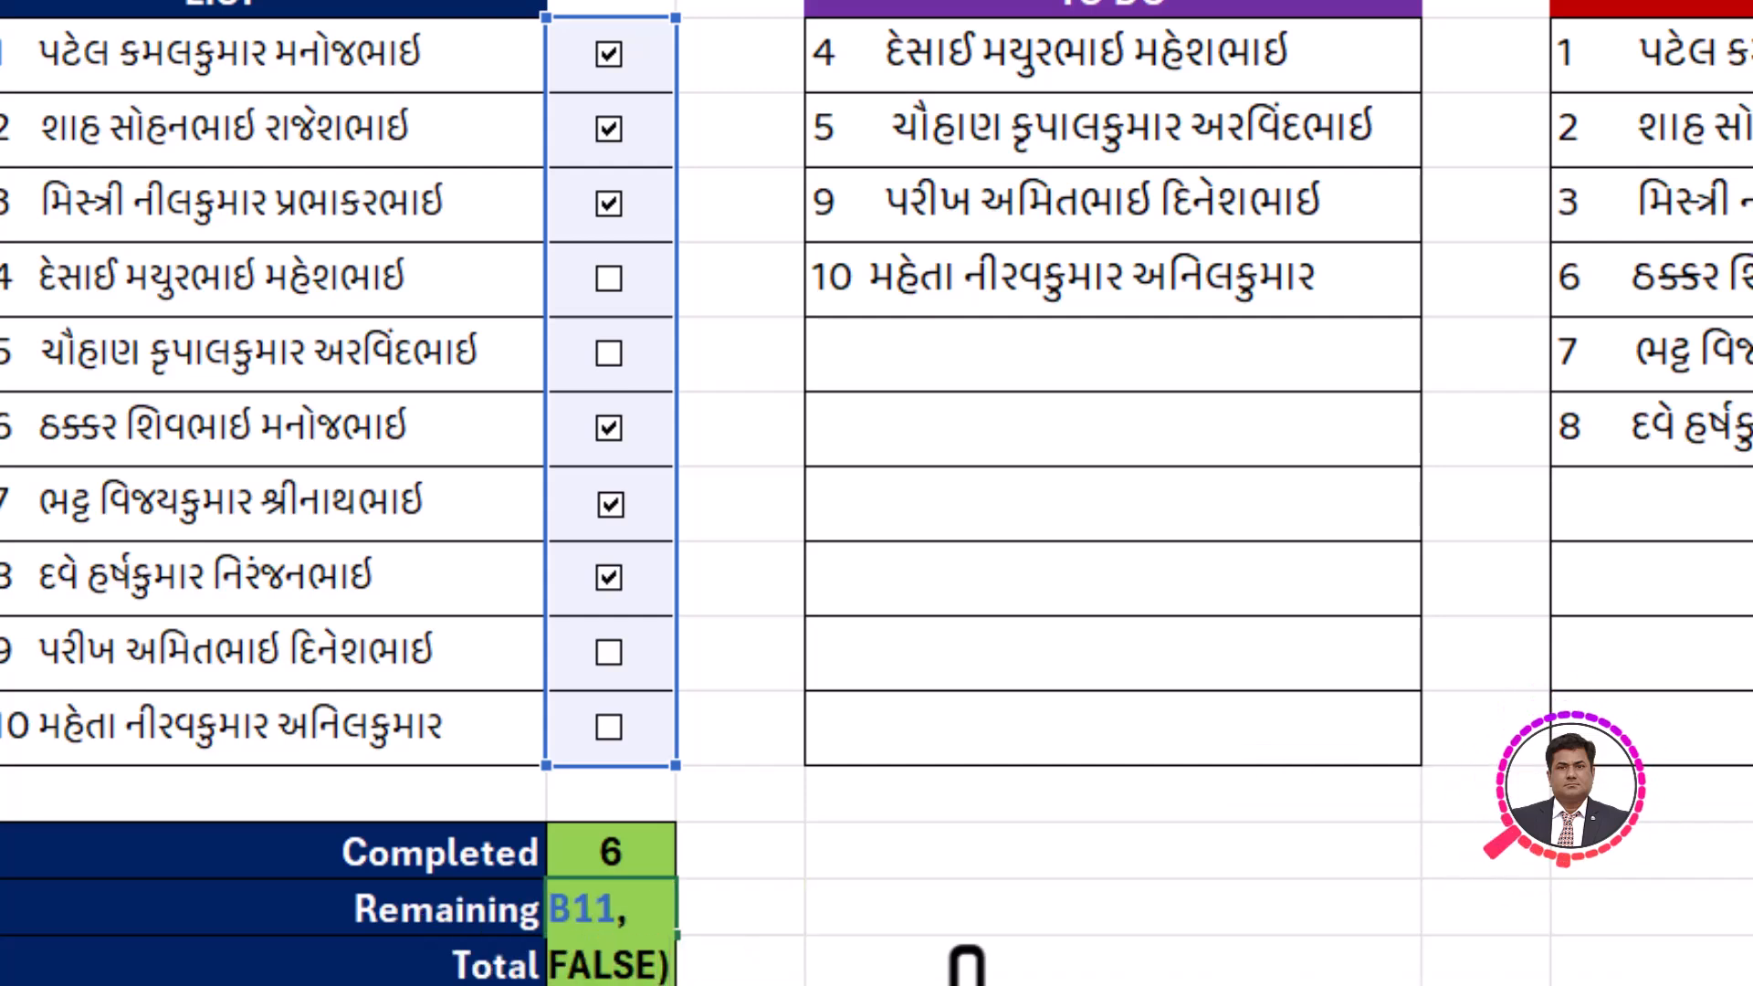
pyautogui.press('Return')
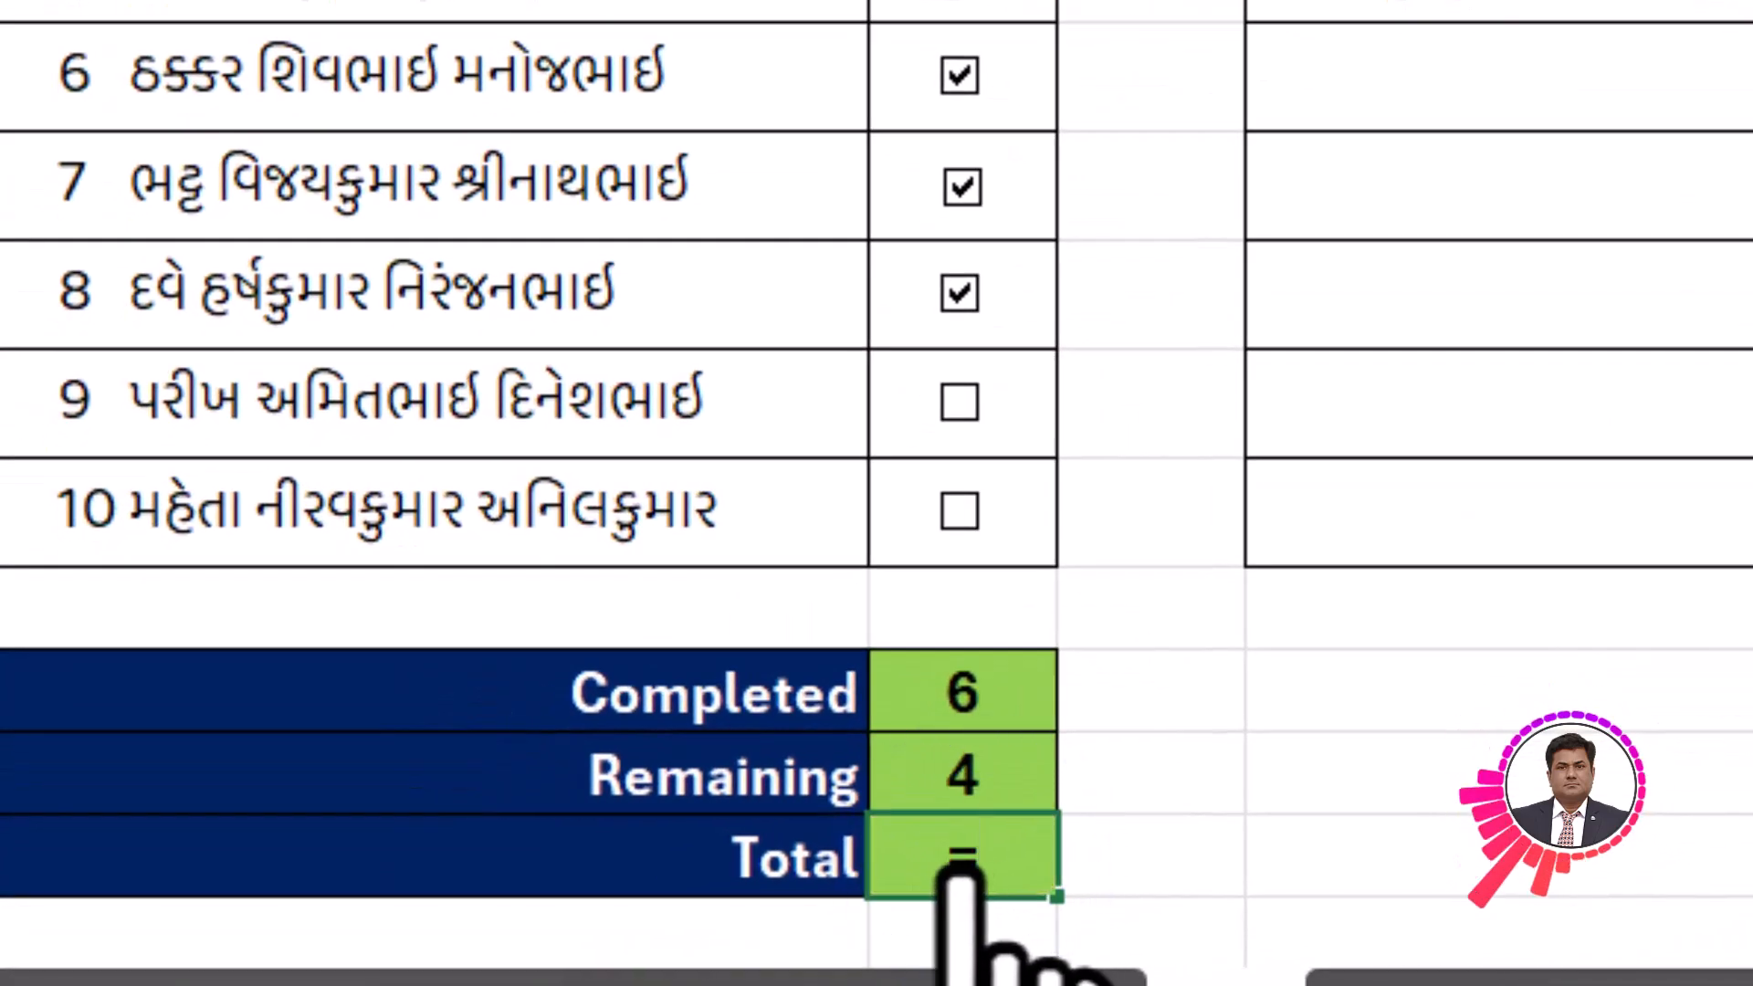
# Add both counts in the Total cell with =B13+B14, and tick list item 5 to test the counts.
pyautogui.click(1002, 695)
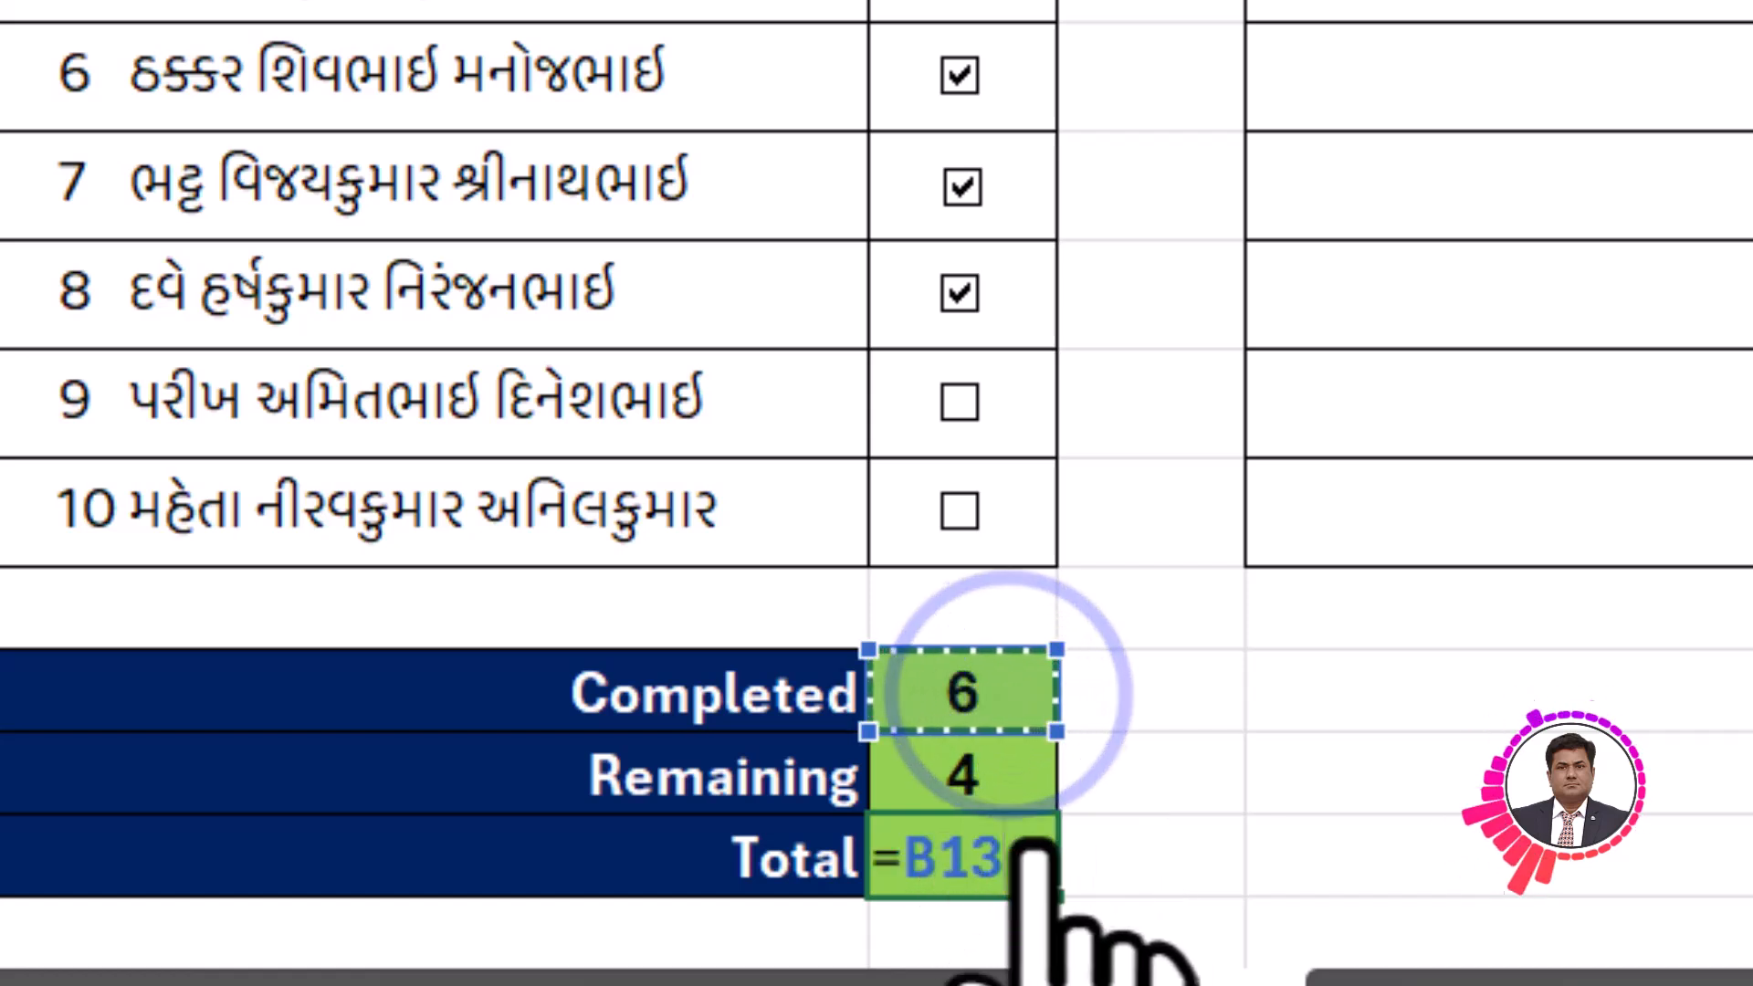
pyautogui.write('+')
pyautogui.click(908, 779)
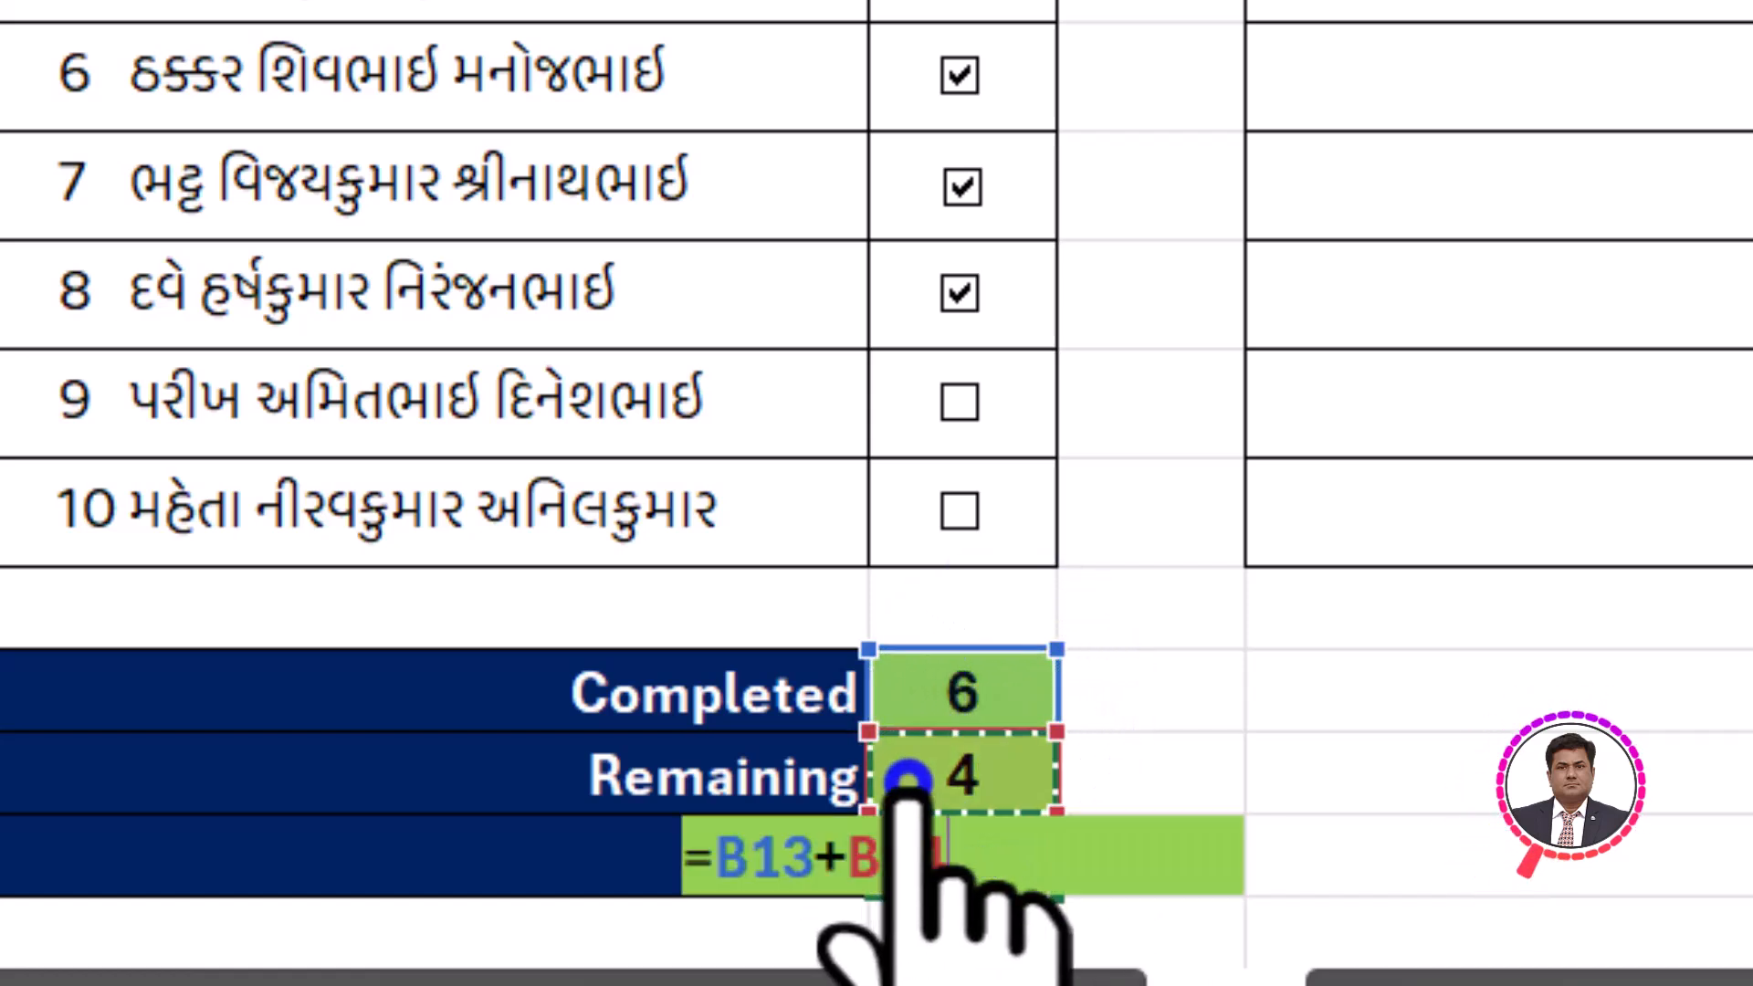
pyautogui.press('Return')
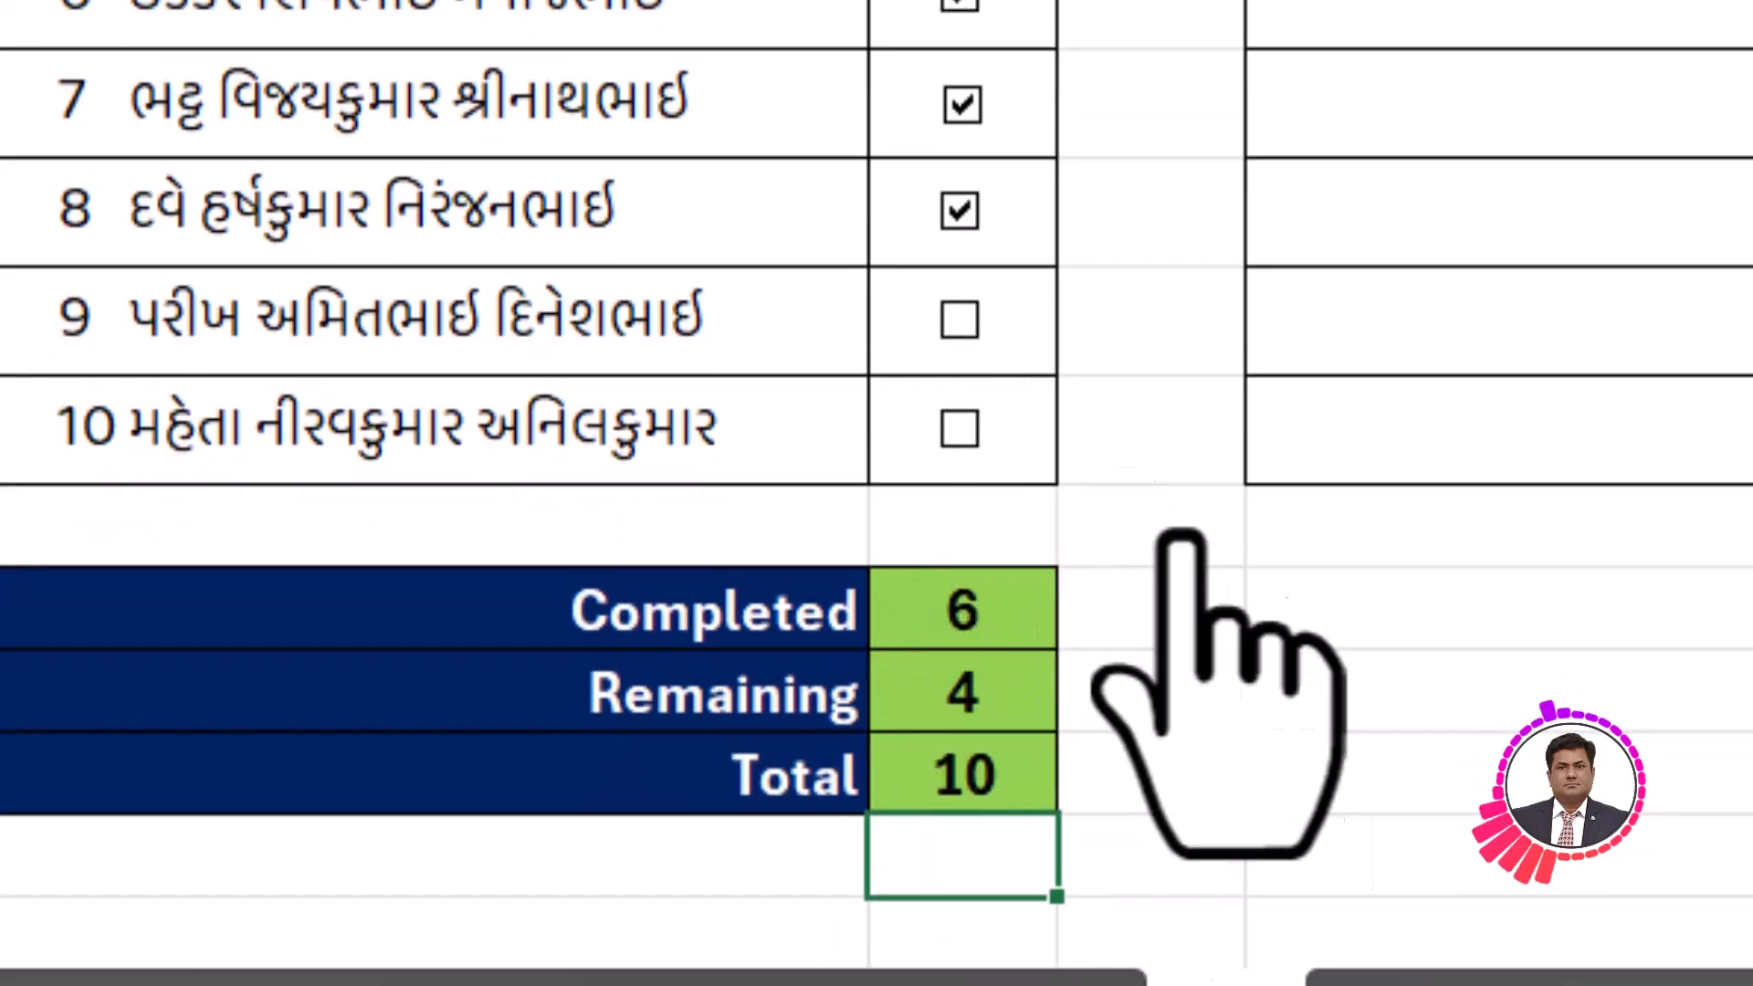
pyautogui.scroll(1, 1372, 931)
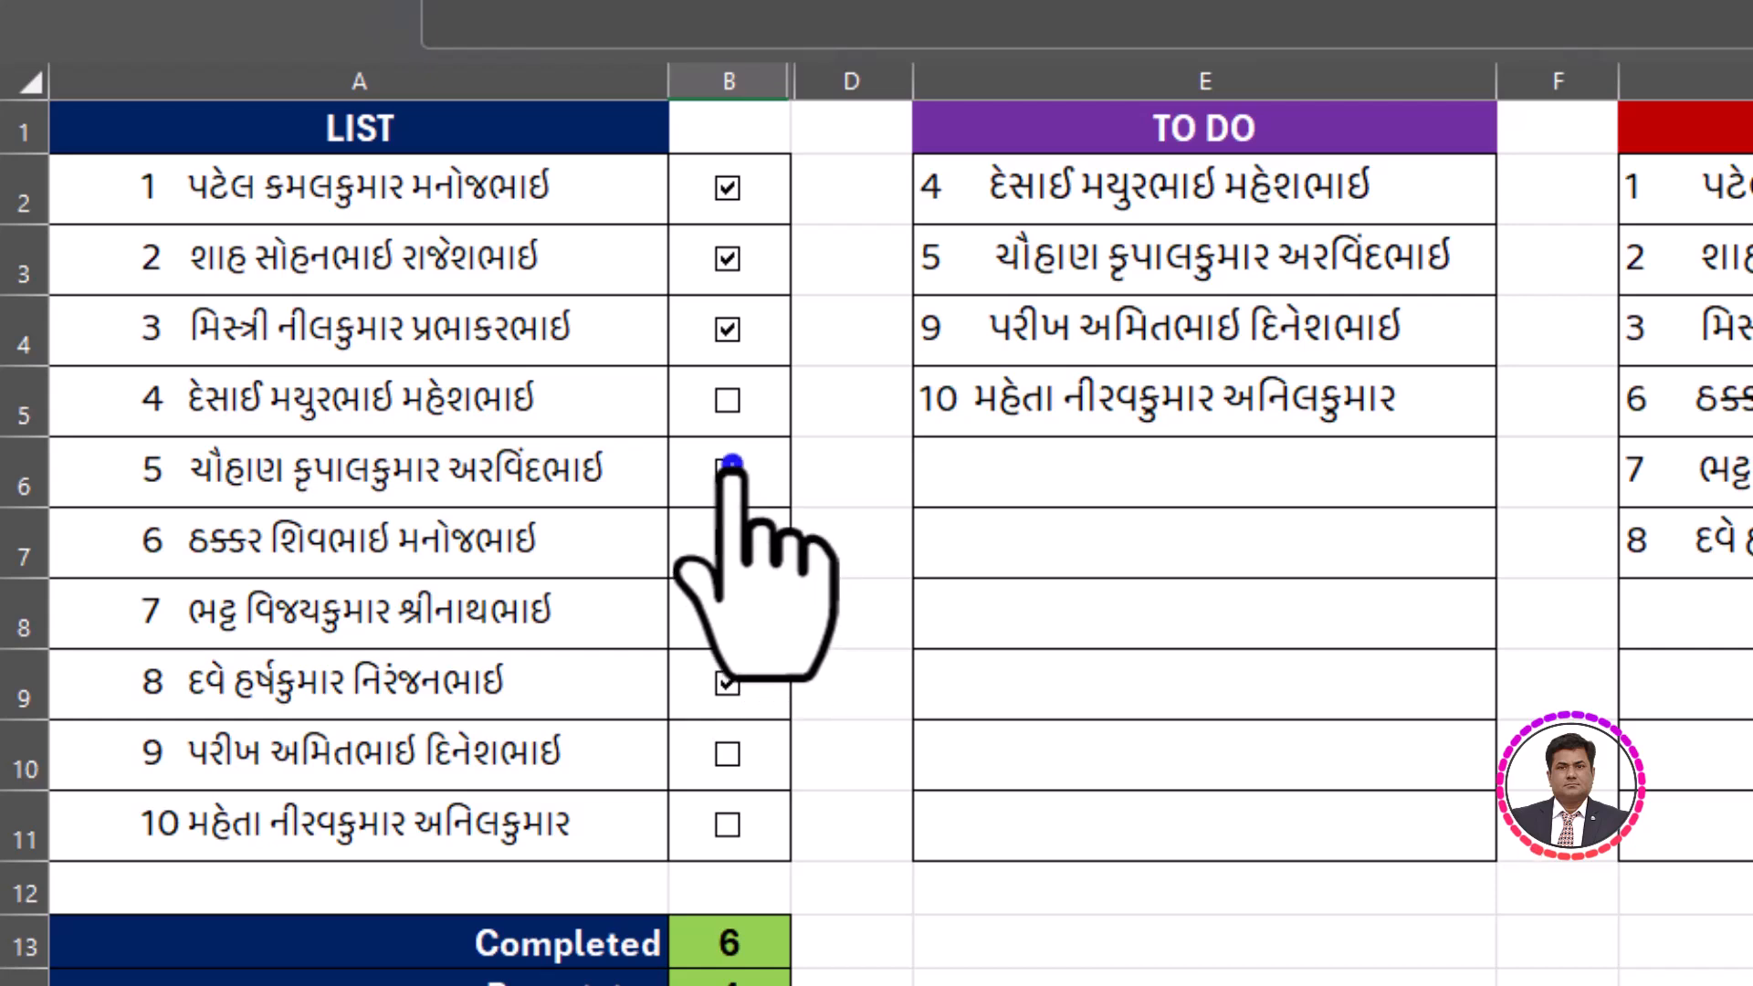
pyautogui.click(730, 466)
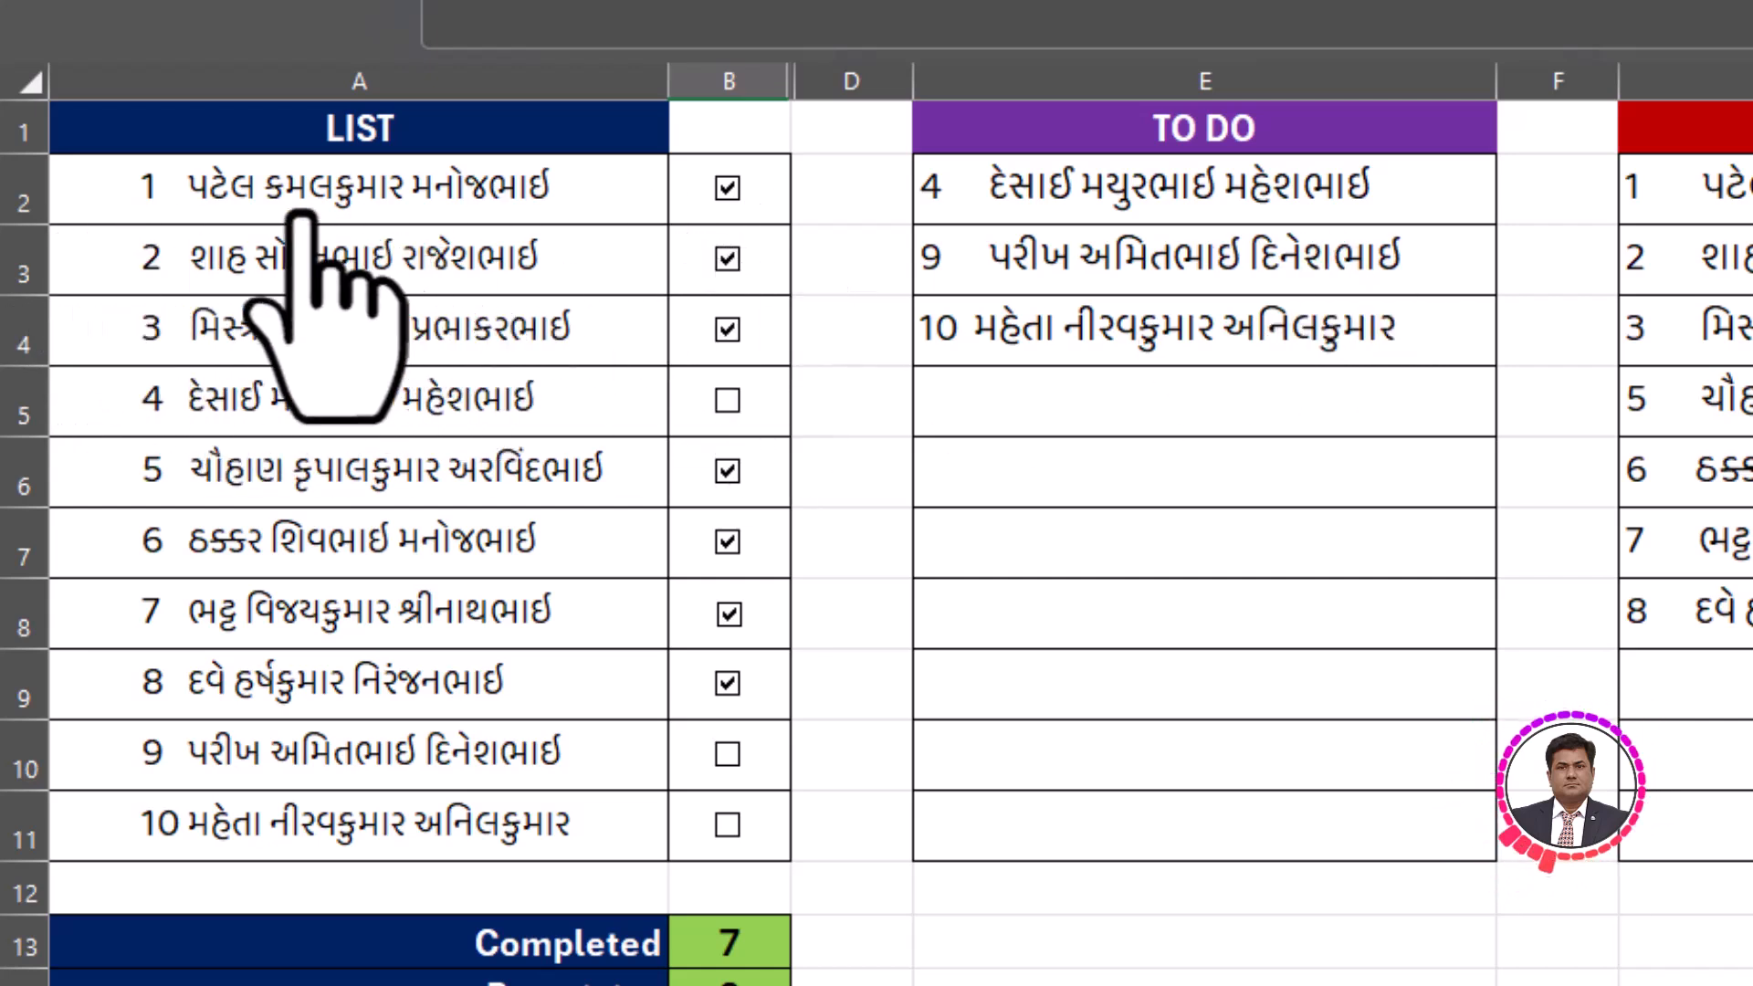
# Start a new conditional formatting rule for the list entries A2:A11 that uses a formula to determine which cells to format.
pyautogui.click(283, 182)
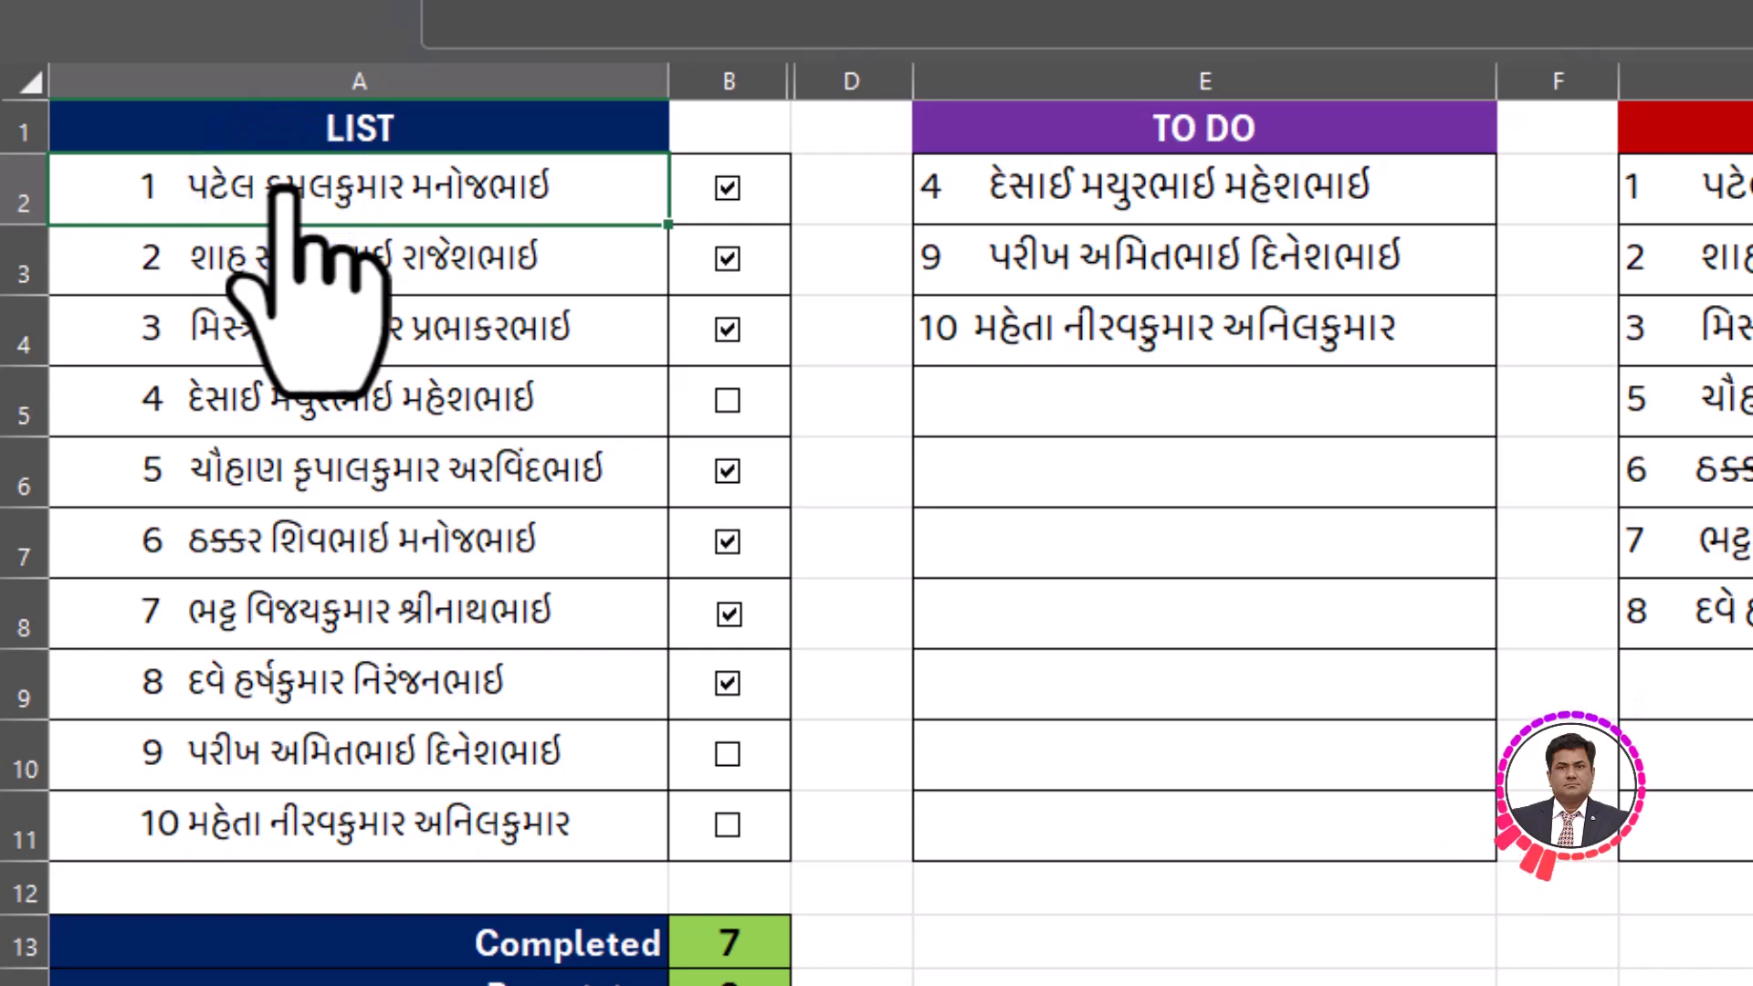
pyautogui.moveTo(288, 191); pyautogui.dragTo(329, 826)
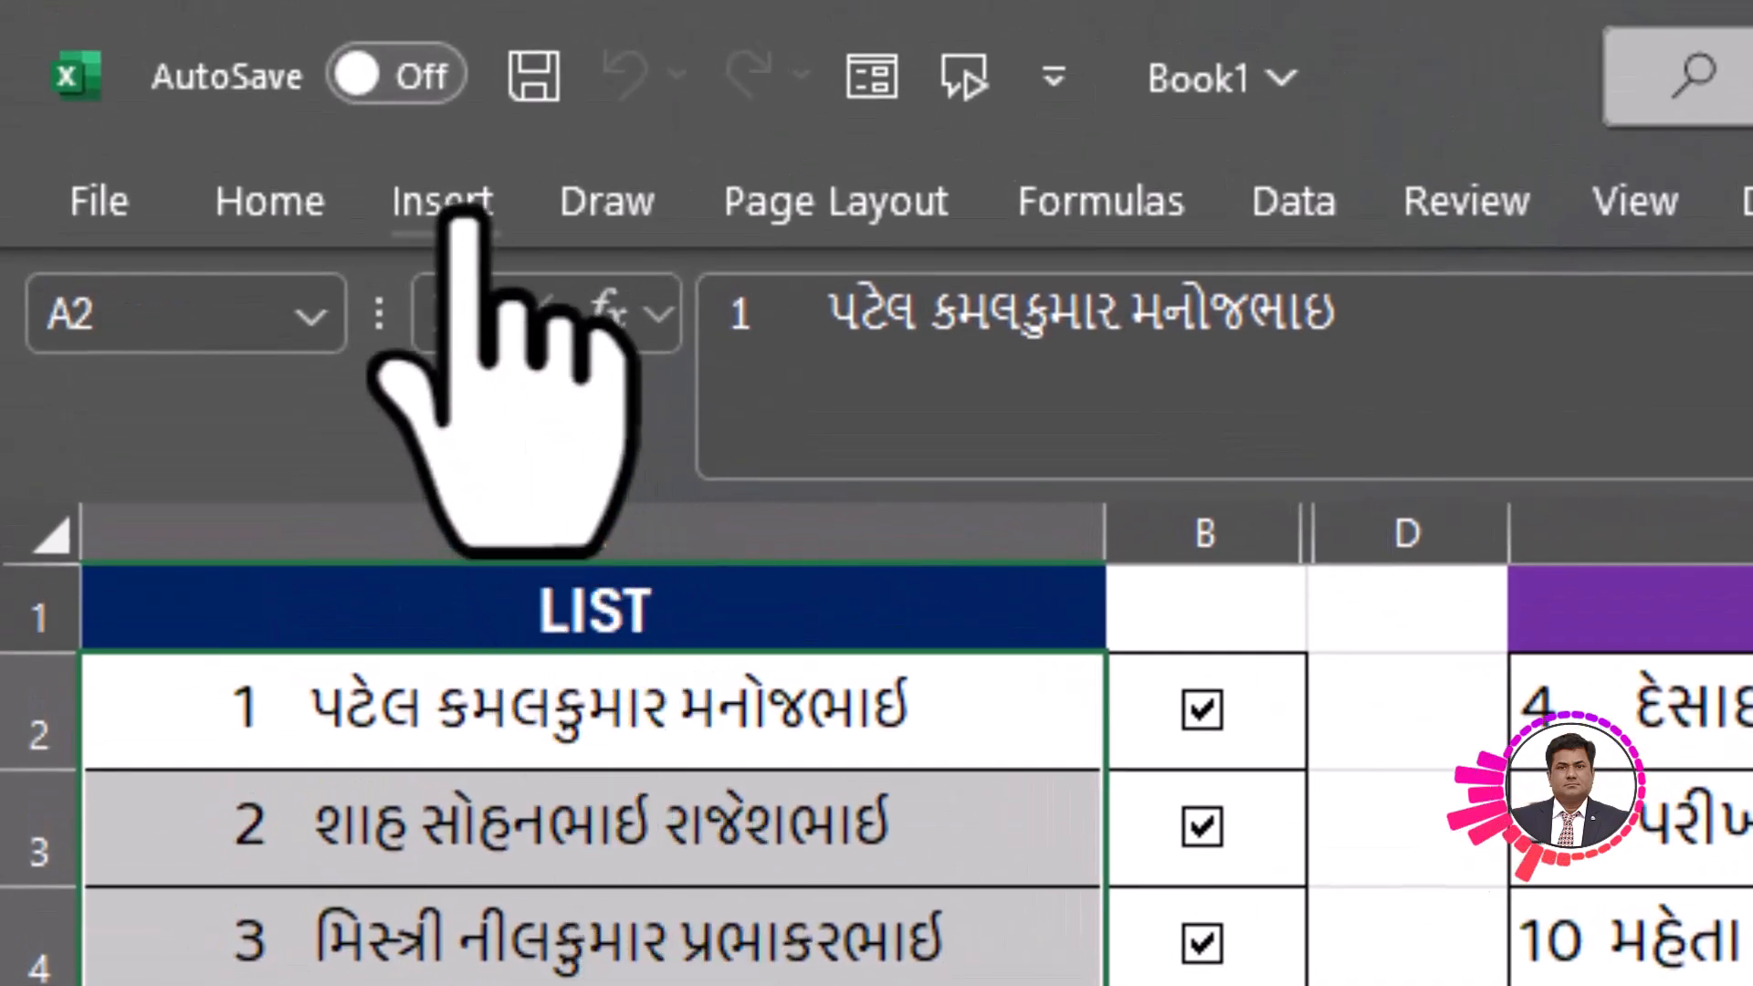
pyautogui.click(297, 192)
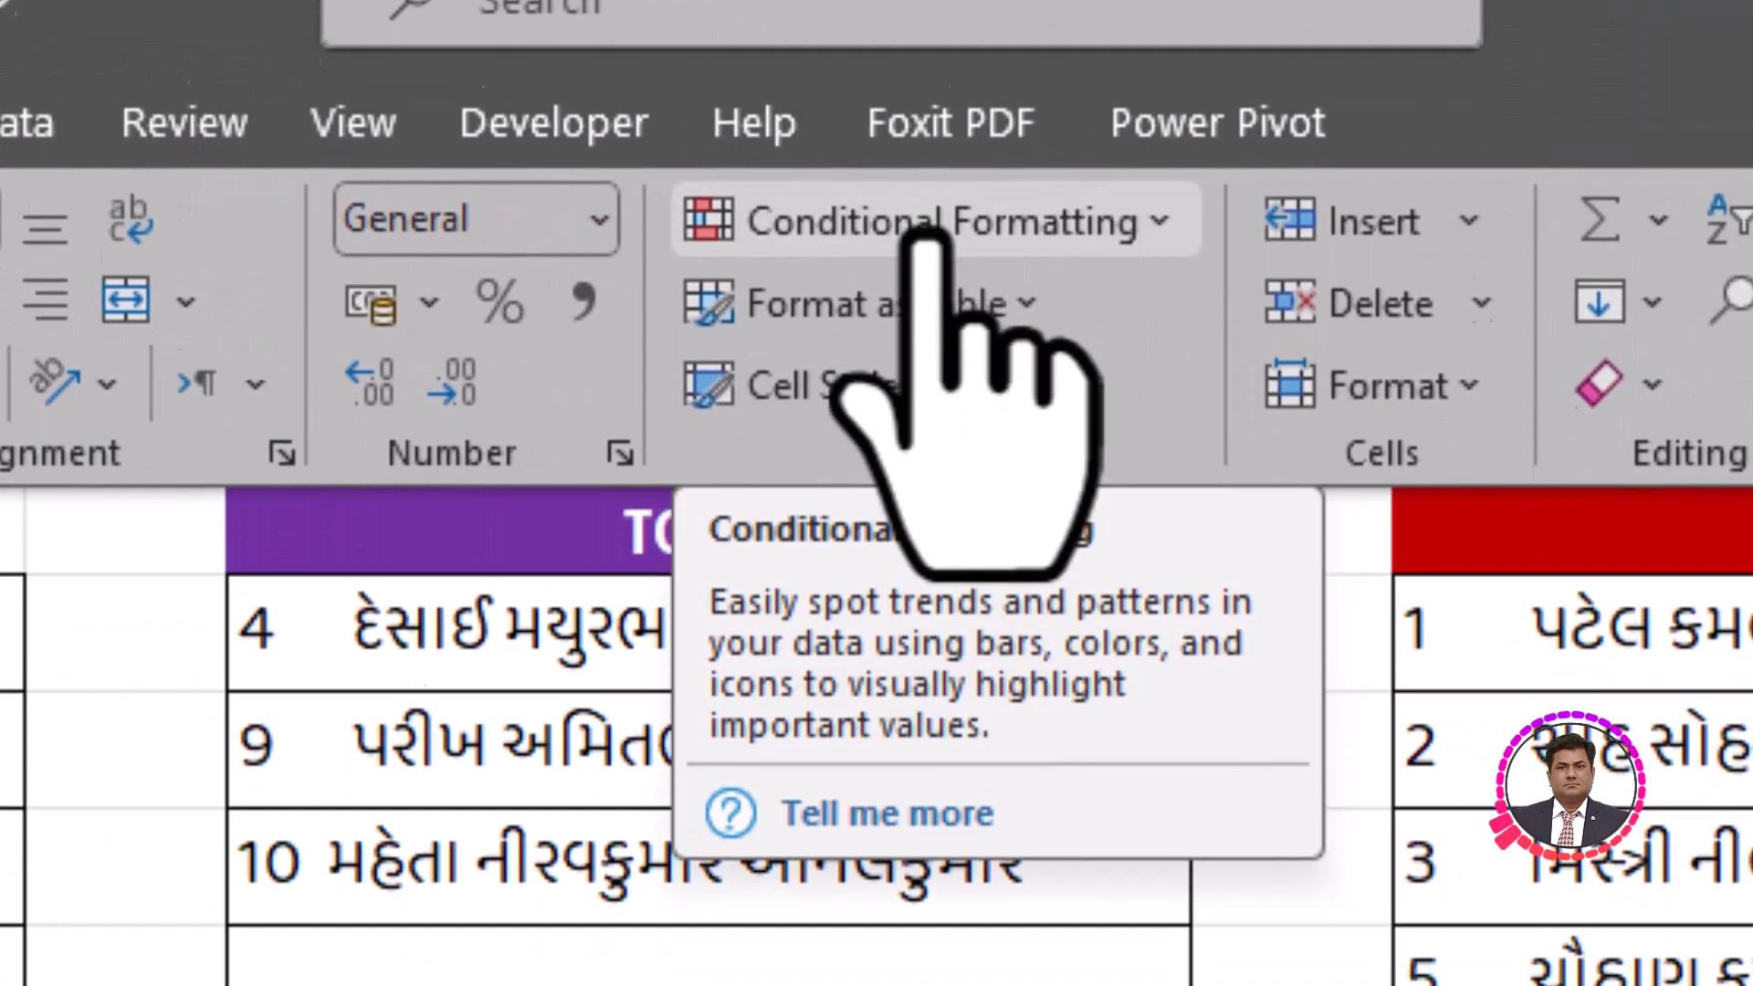
pyautogui.click(921, 305)
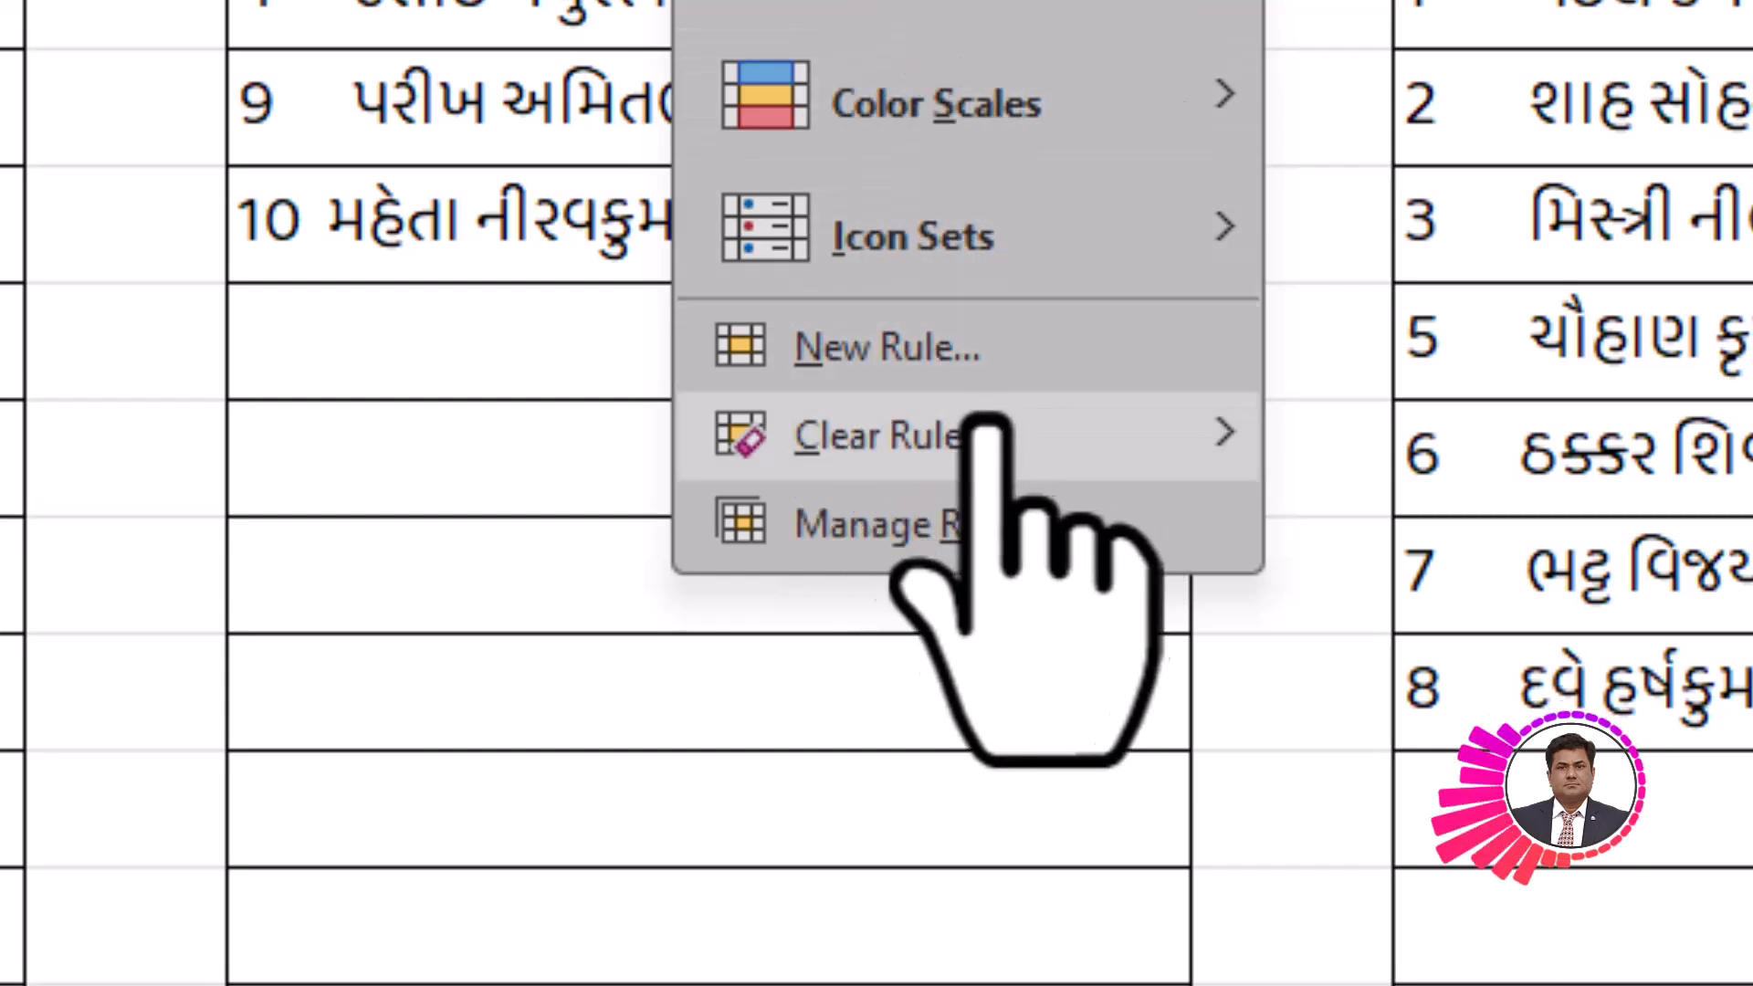
pyautogui.click(915, 352)
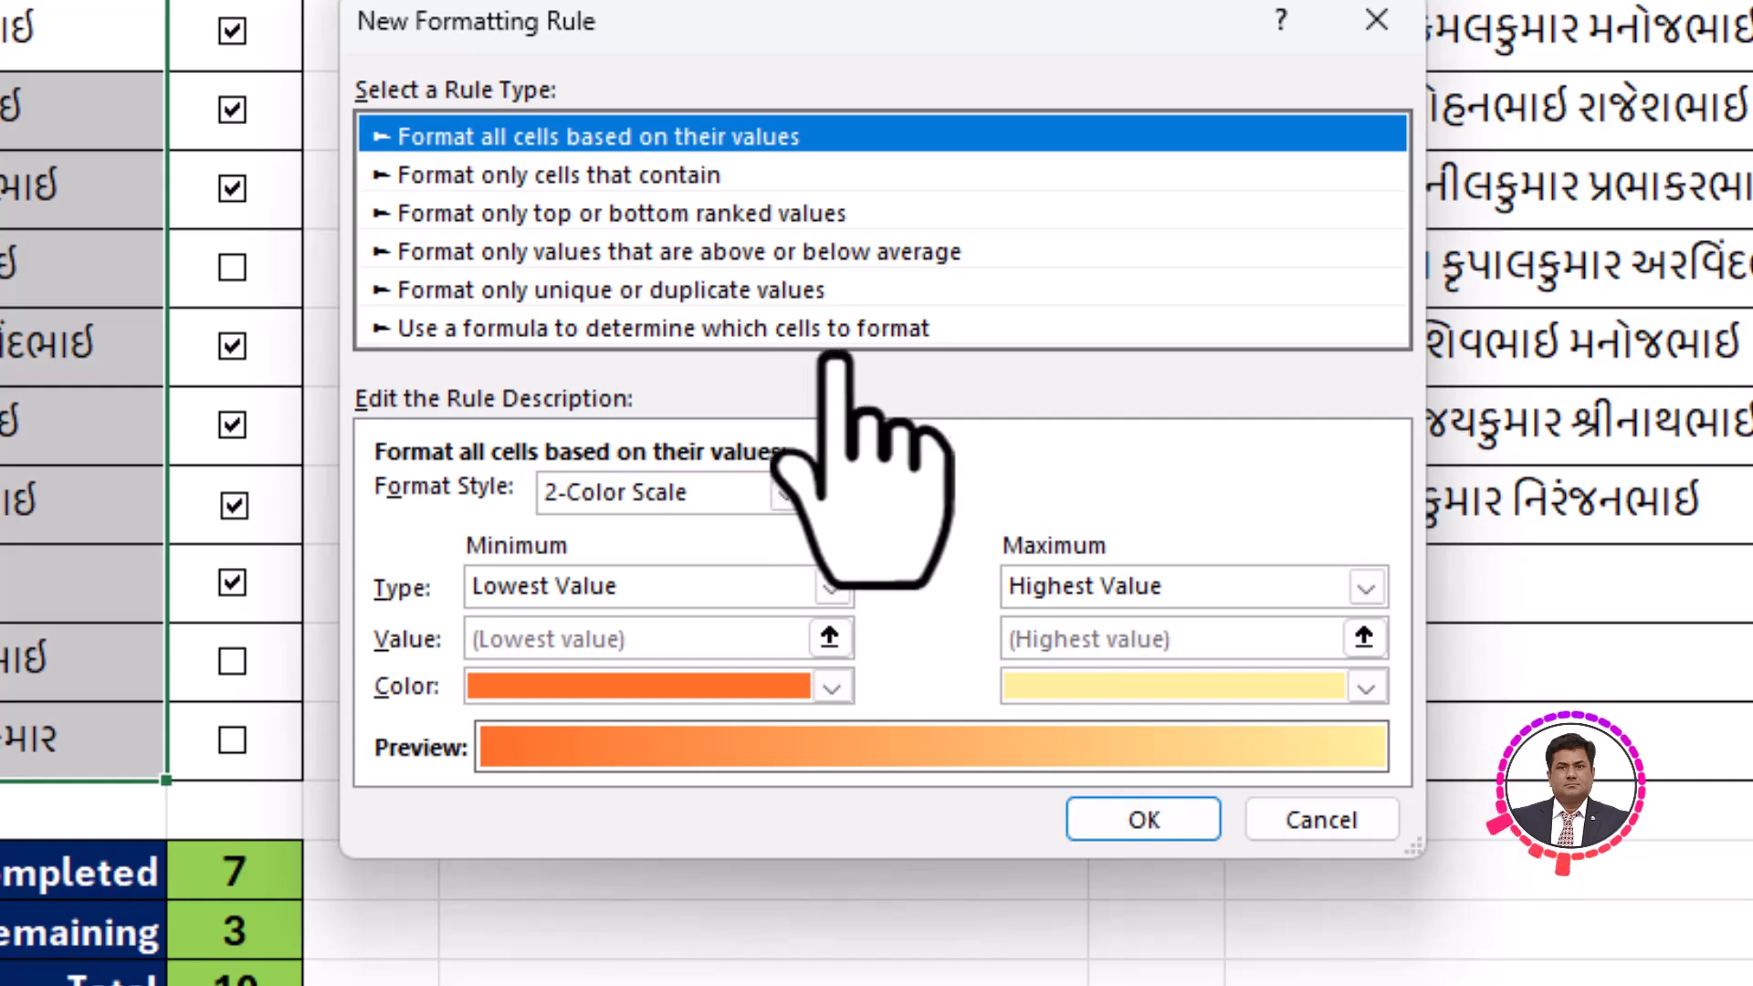
pyautogui.click(902, 329)
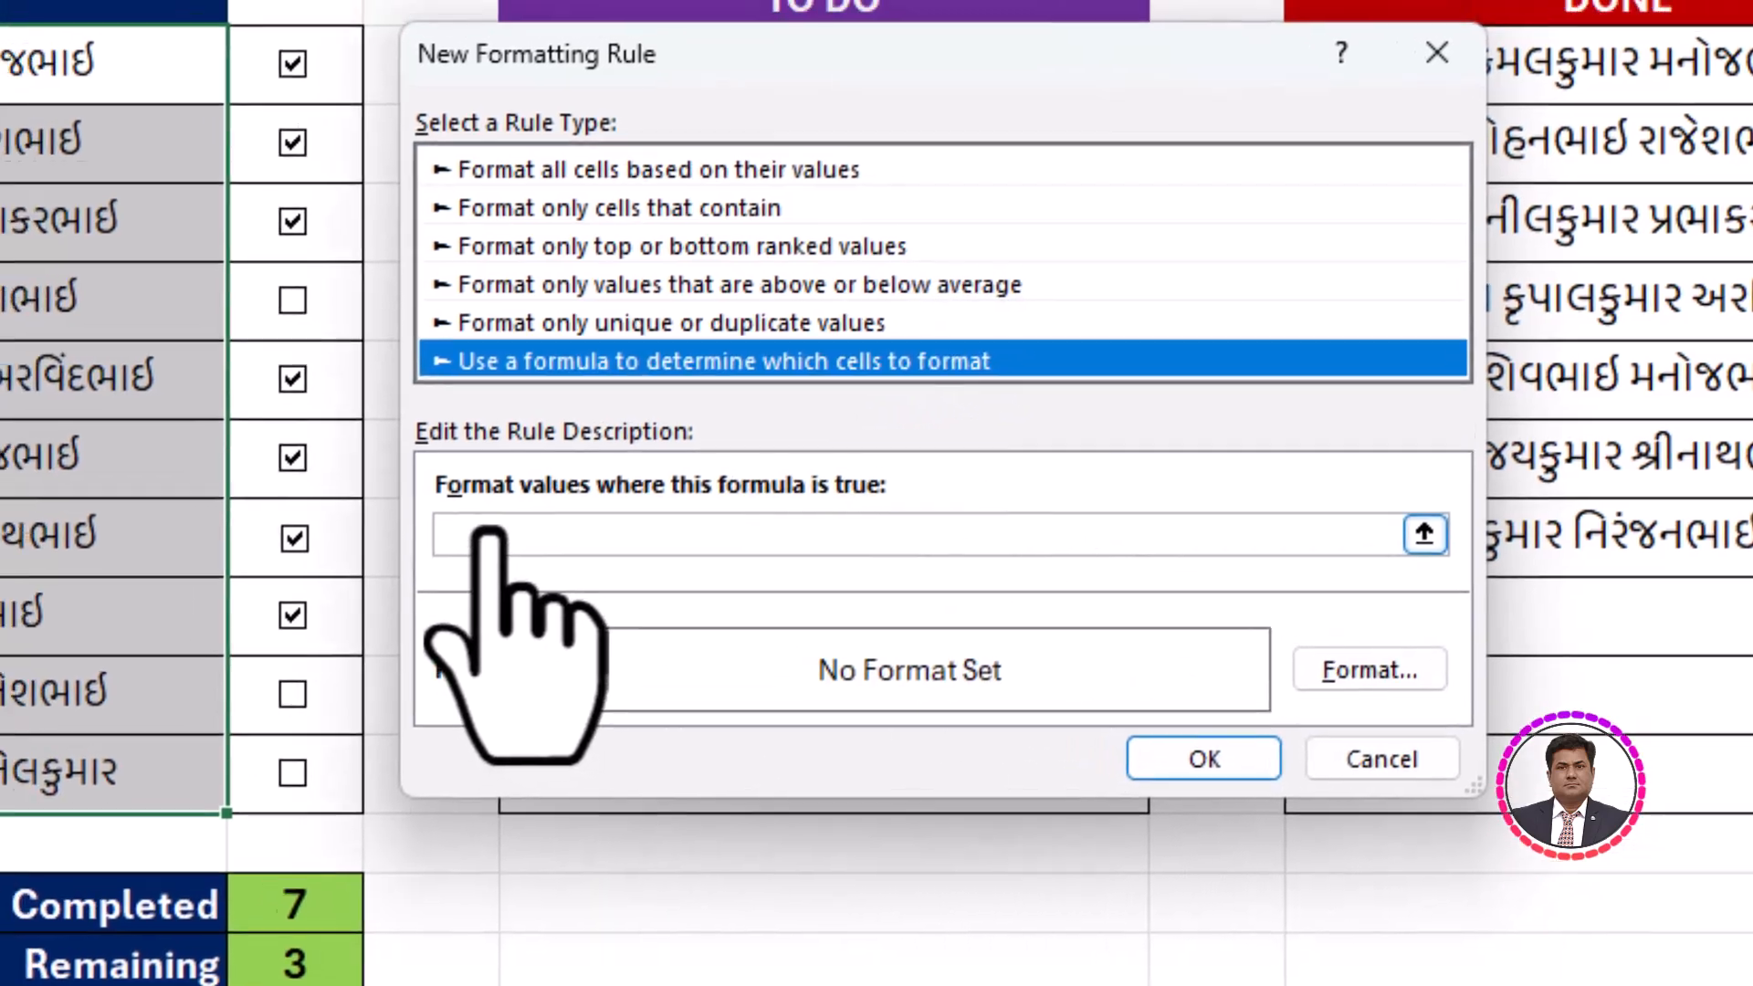
# Set the rule's formula to =$B2, with only the column reference absolute.
pyautogui.click(425, 502)
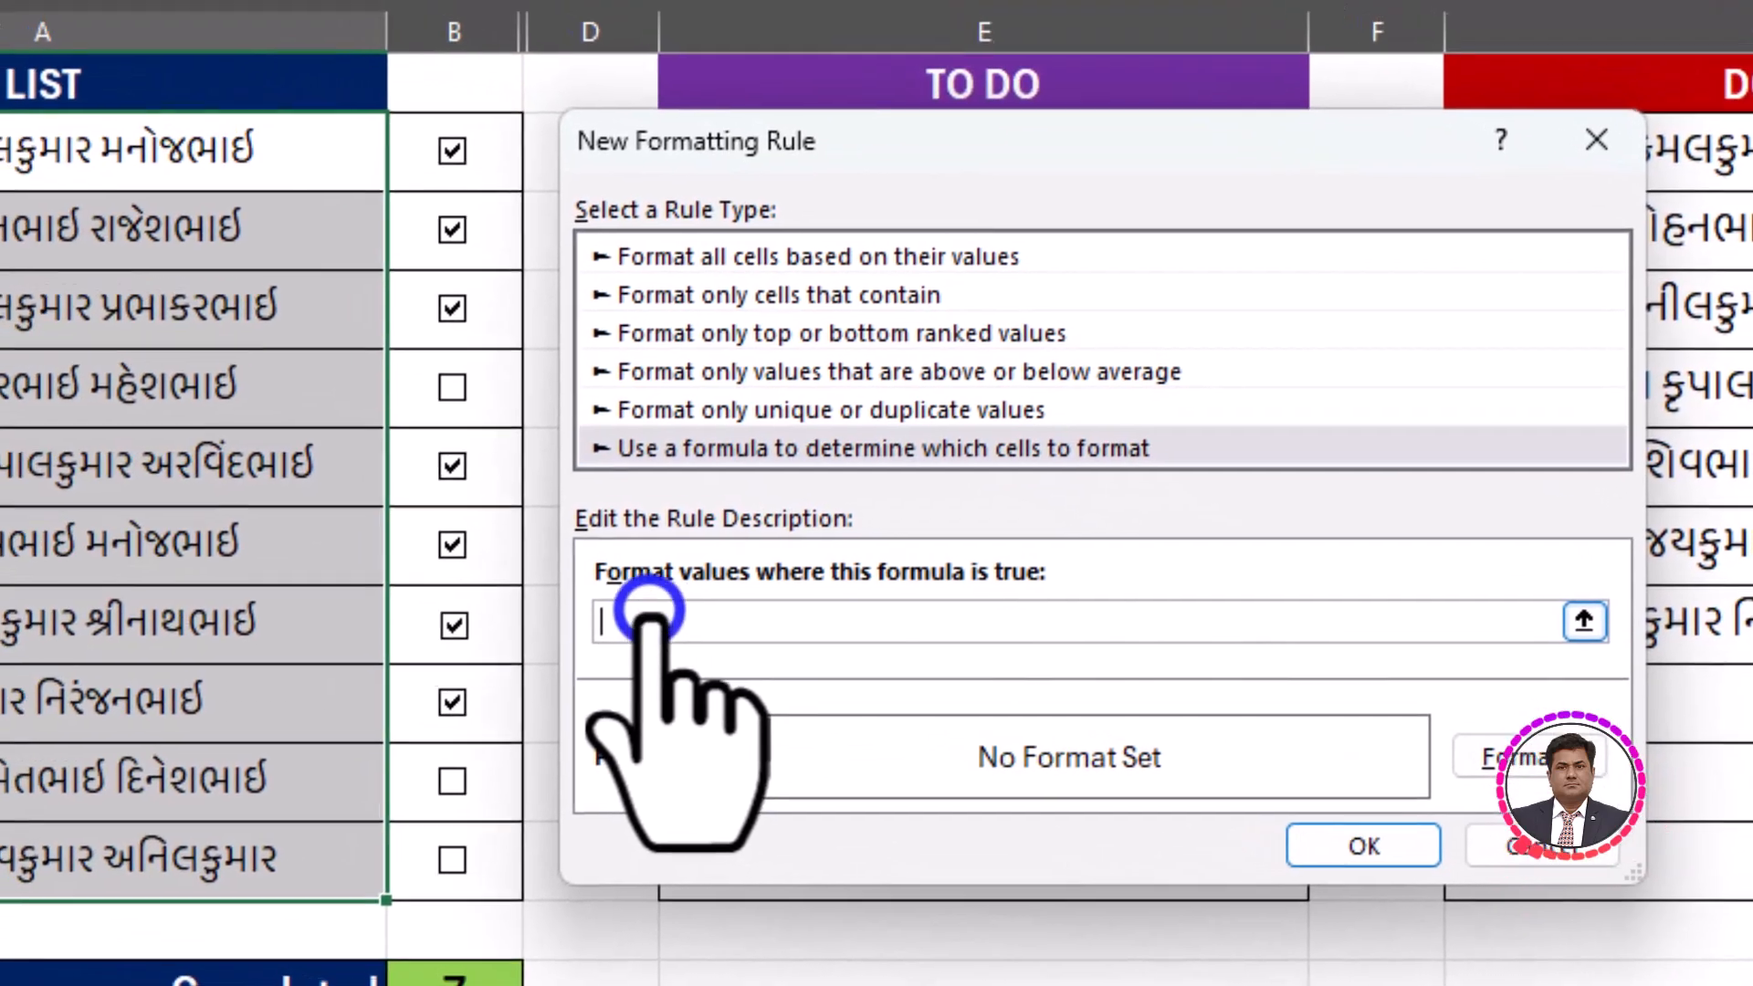
pyautogui.click(420, 166)
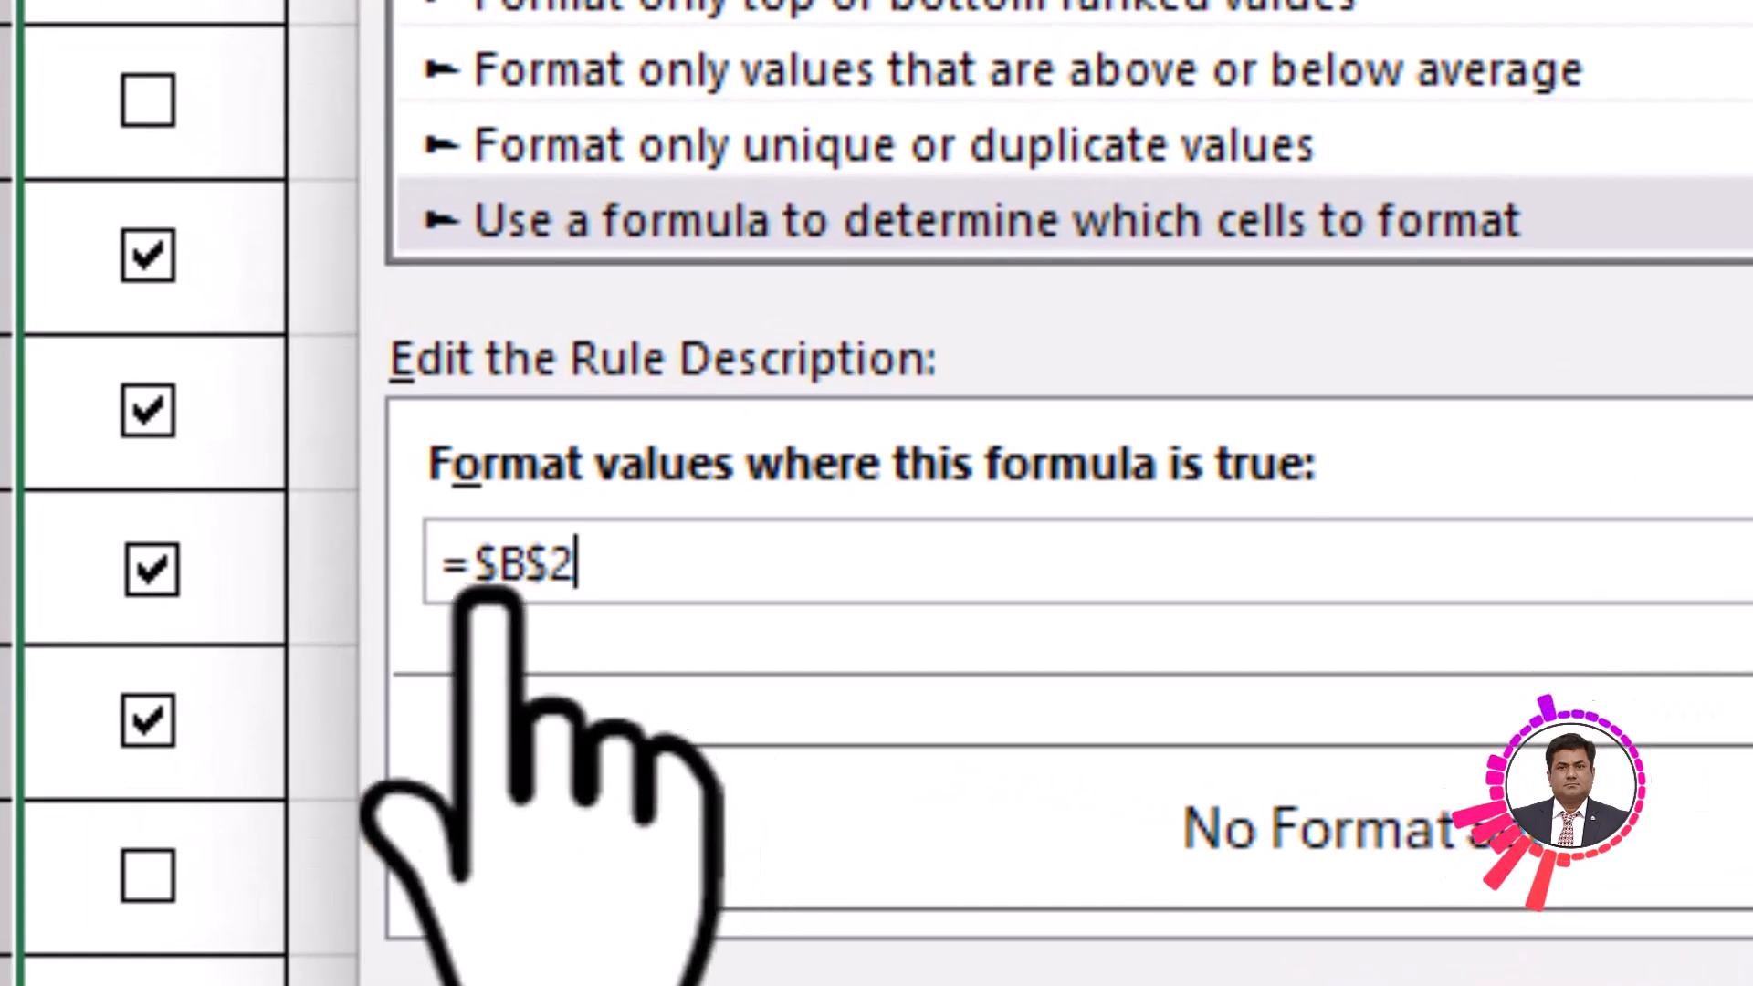
pyautogui.click(545, 561)
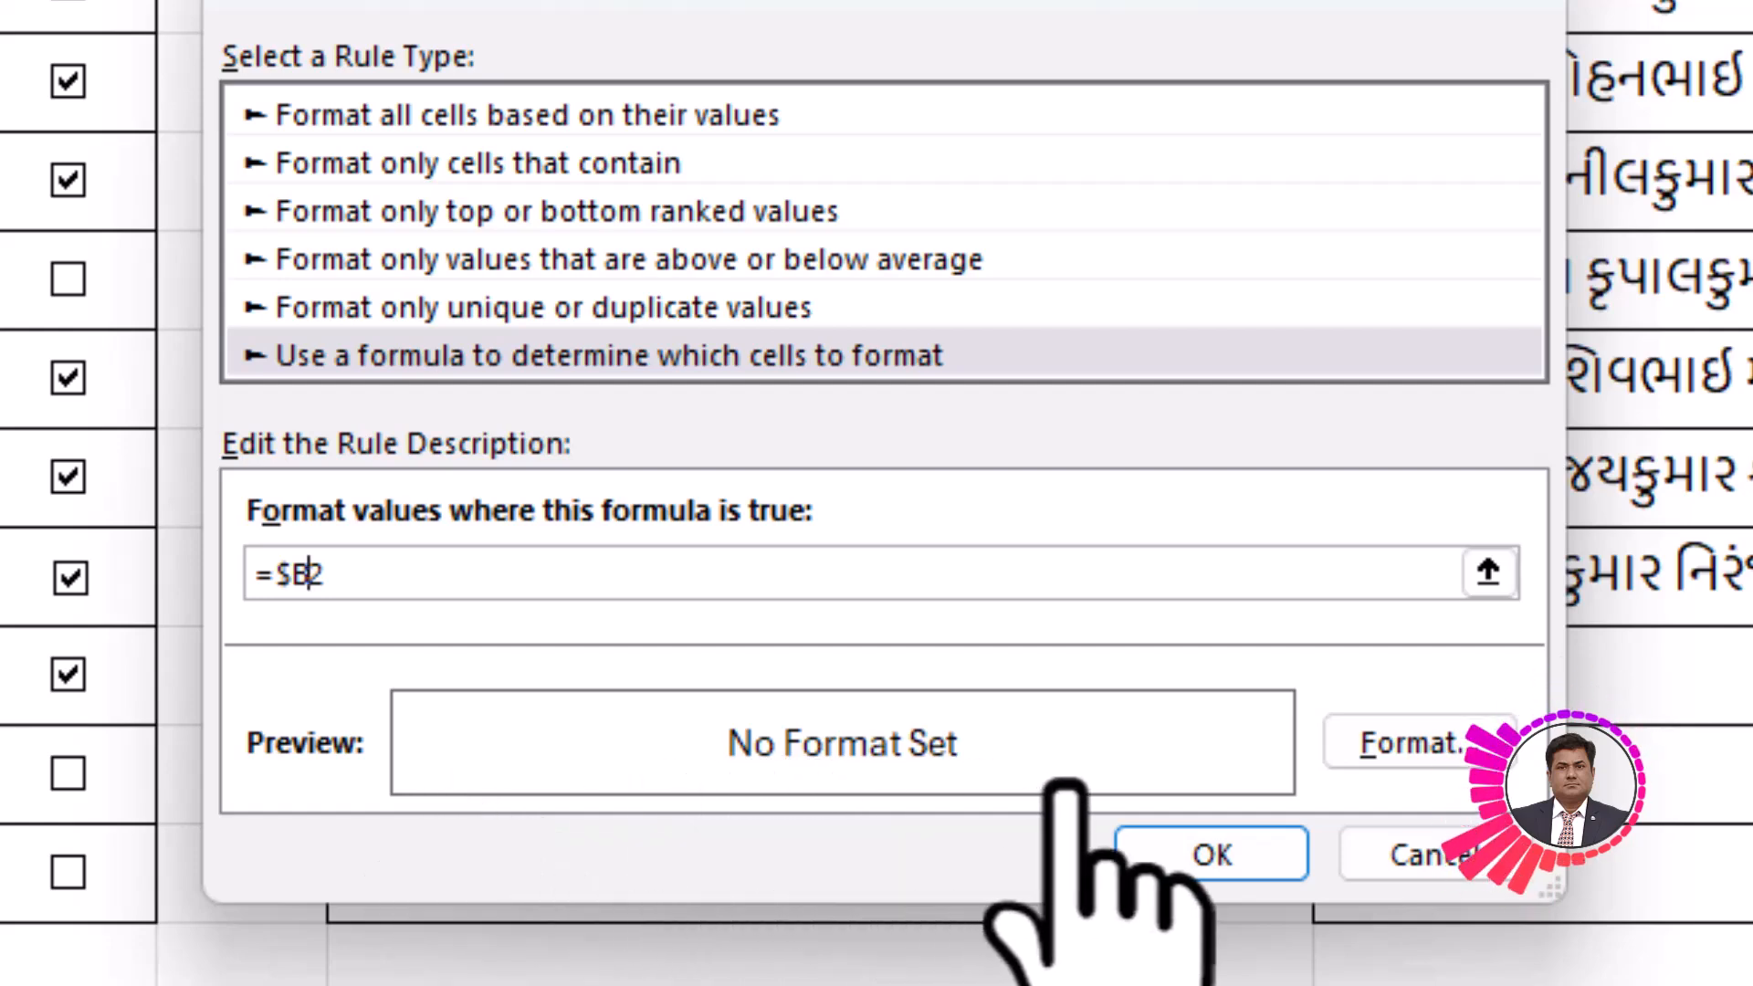
# Give the rule a strikethrough effect with a dark red font colour and apply it to the list.
pyautogui.click(1402, 743)
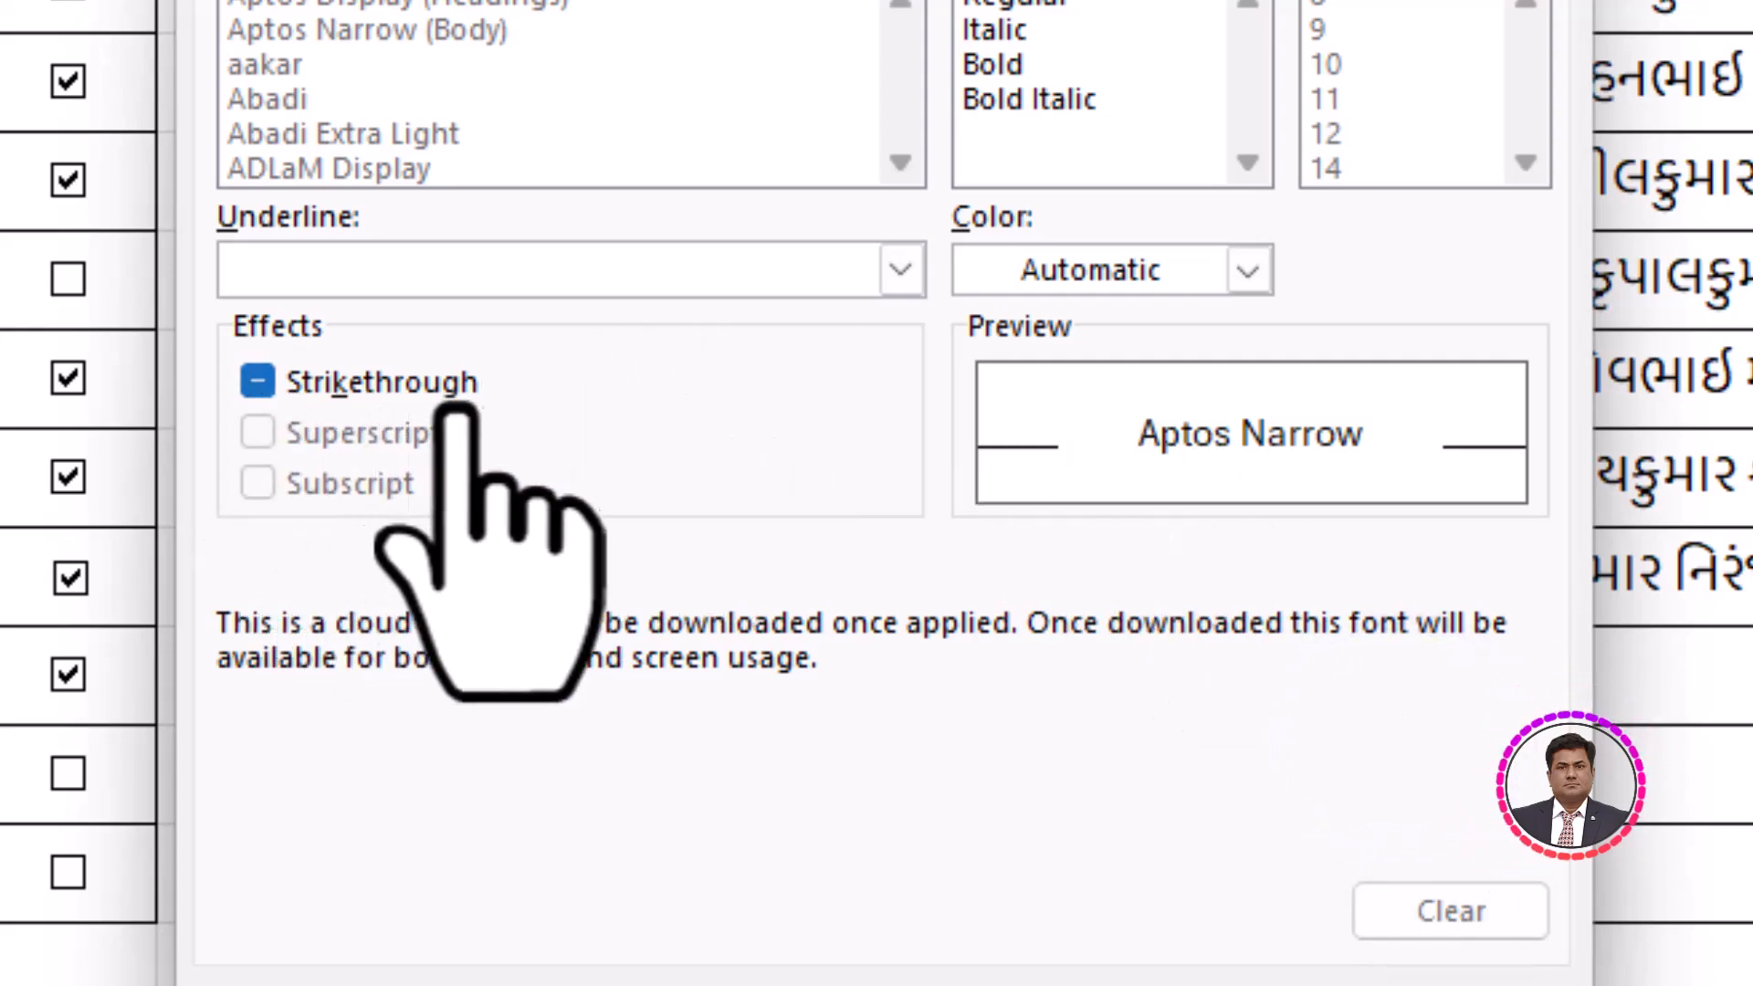
pyautogui.click(256, 381)
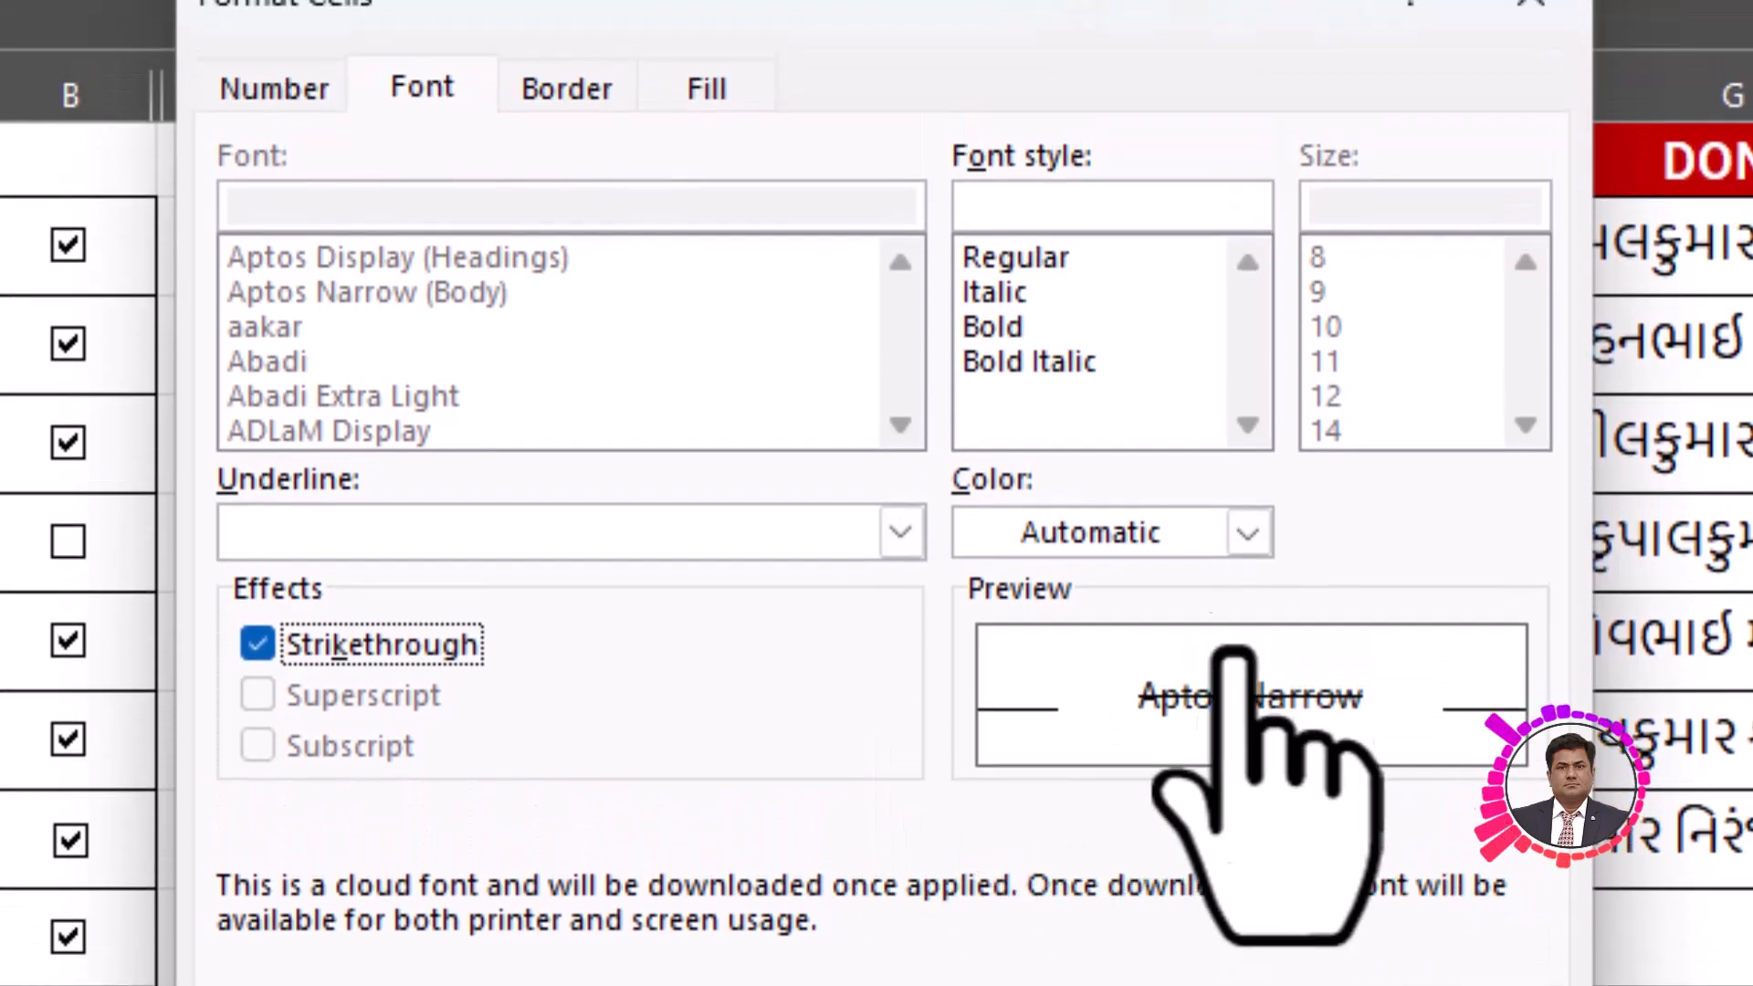
pyautogui.click(1247, 533)
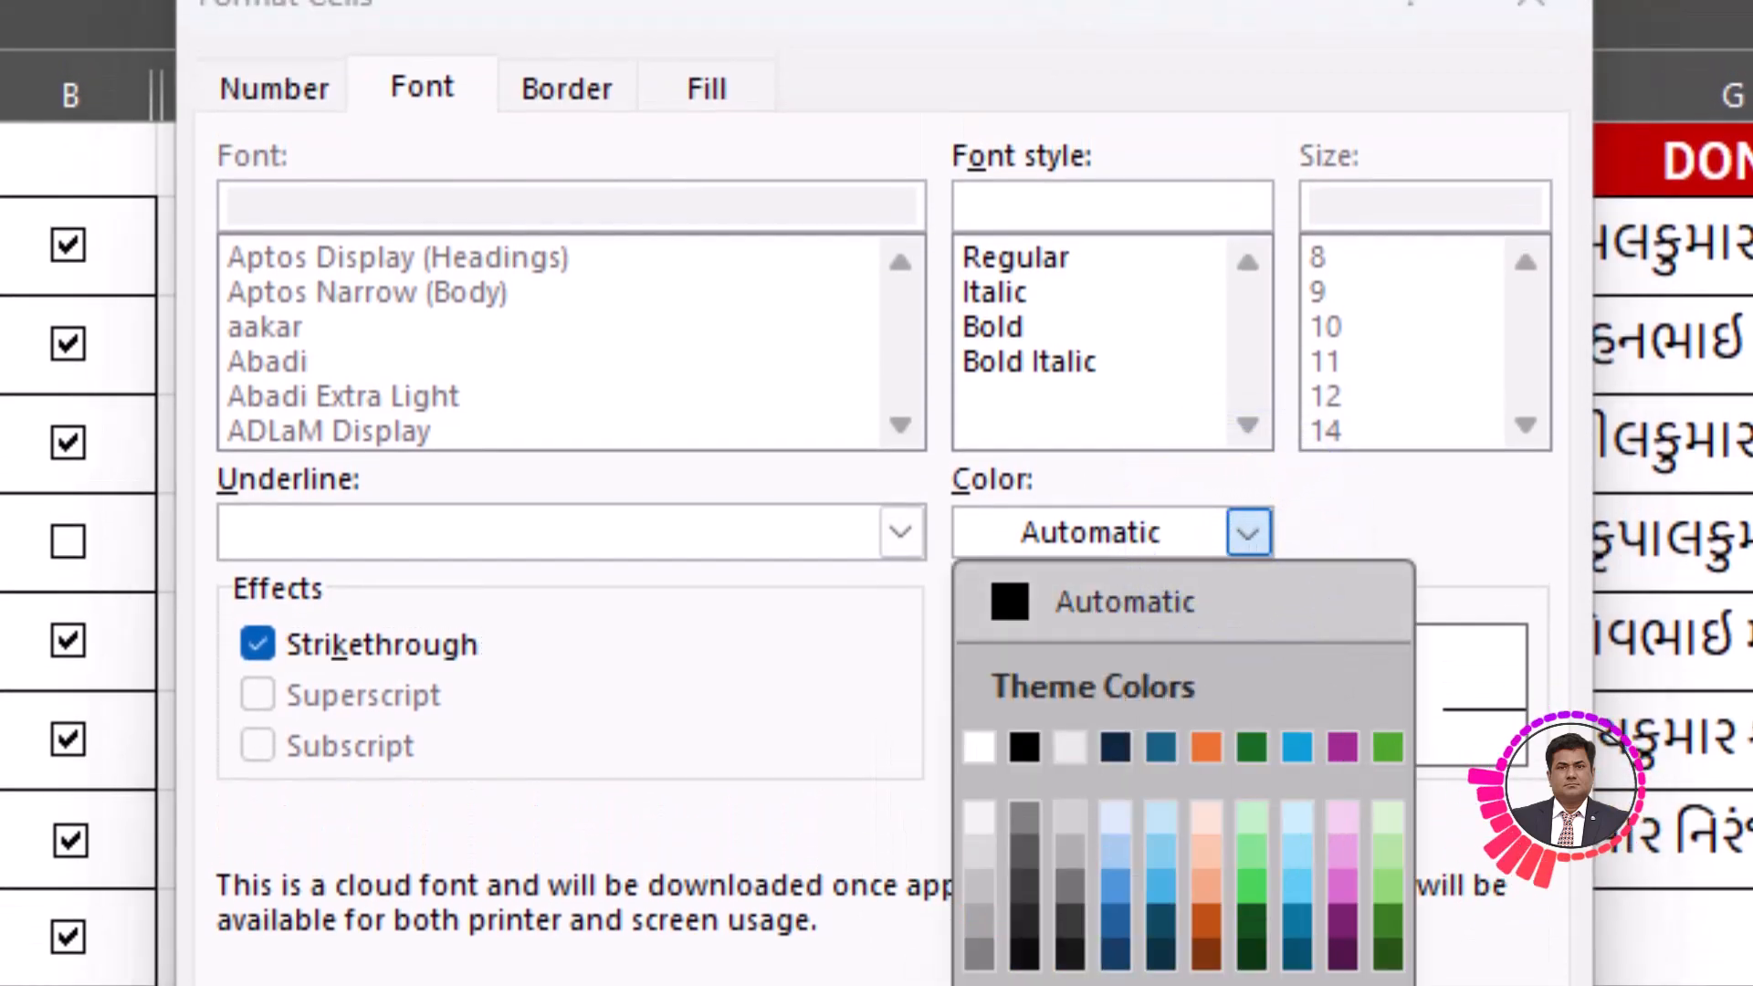
pyautogui.click(978, 984)
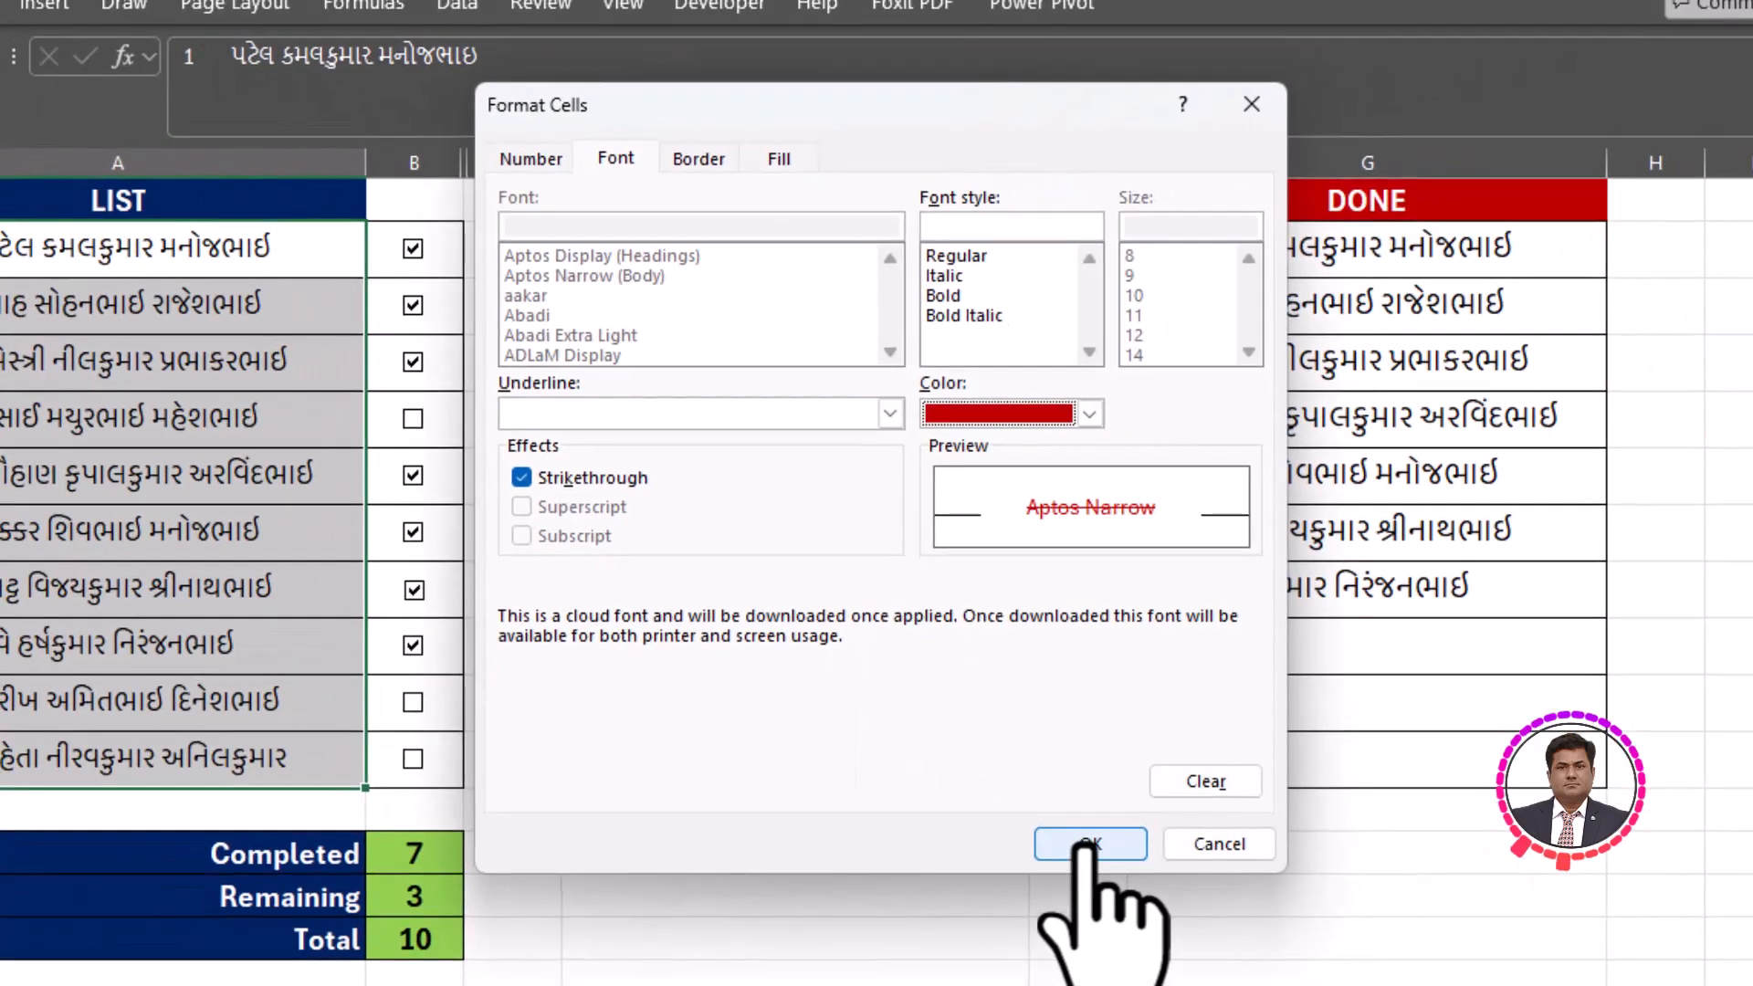
pyautogui.click(1085, 844)
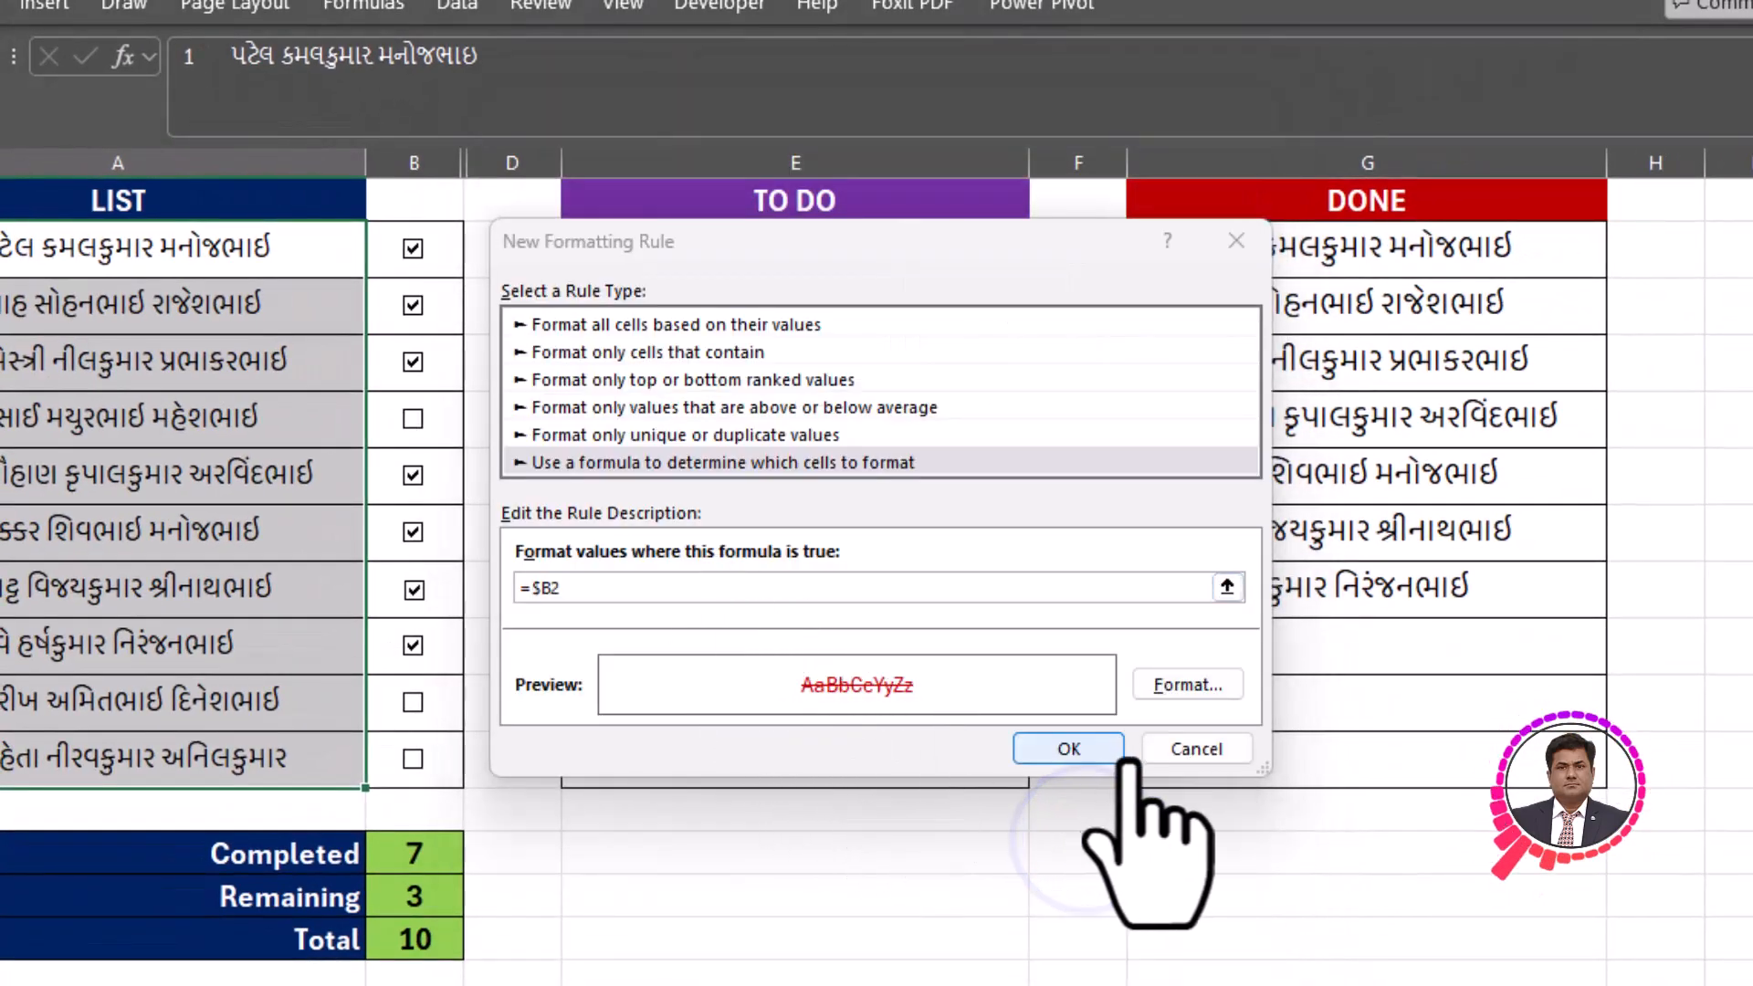
pyautogui.click(1084, 760)
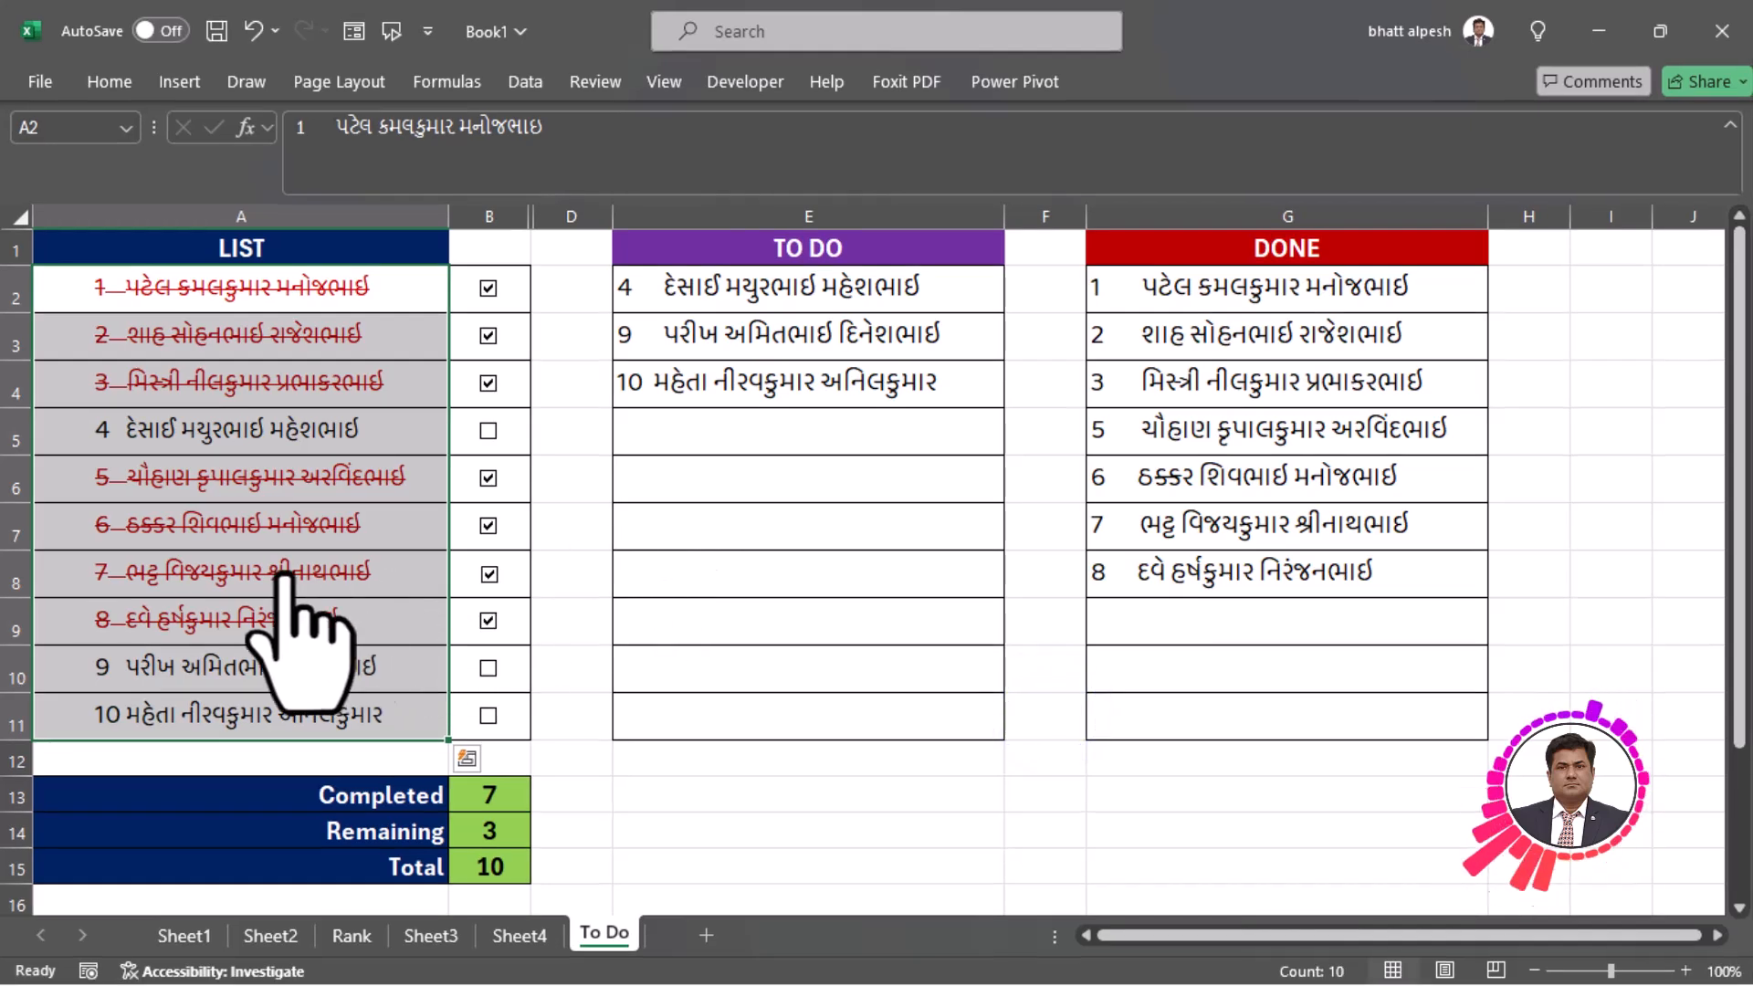